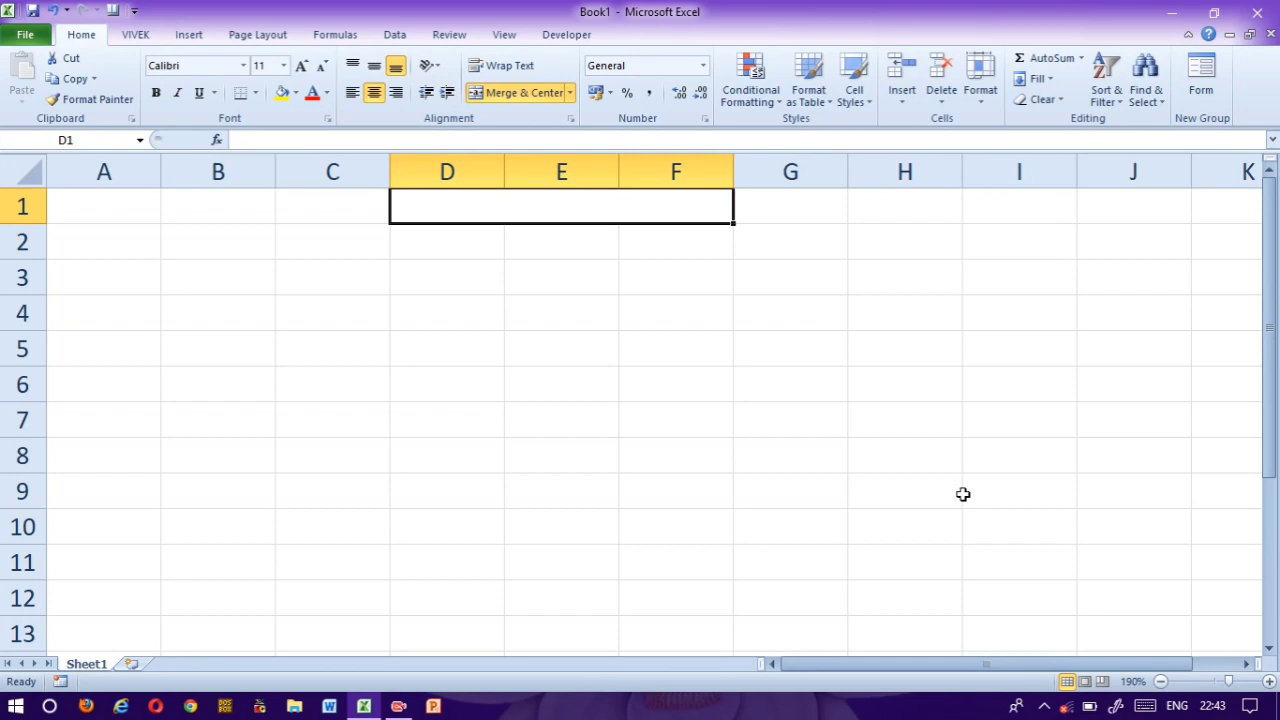
# Step: Enter the title MARK SHEET in the merged cell D1:F1
pyautogui.write('MARK')
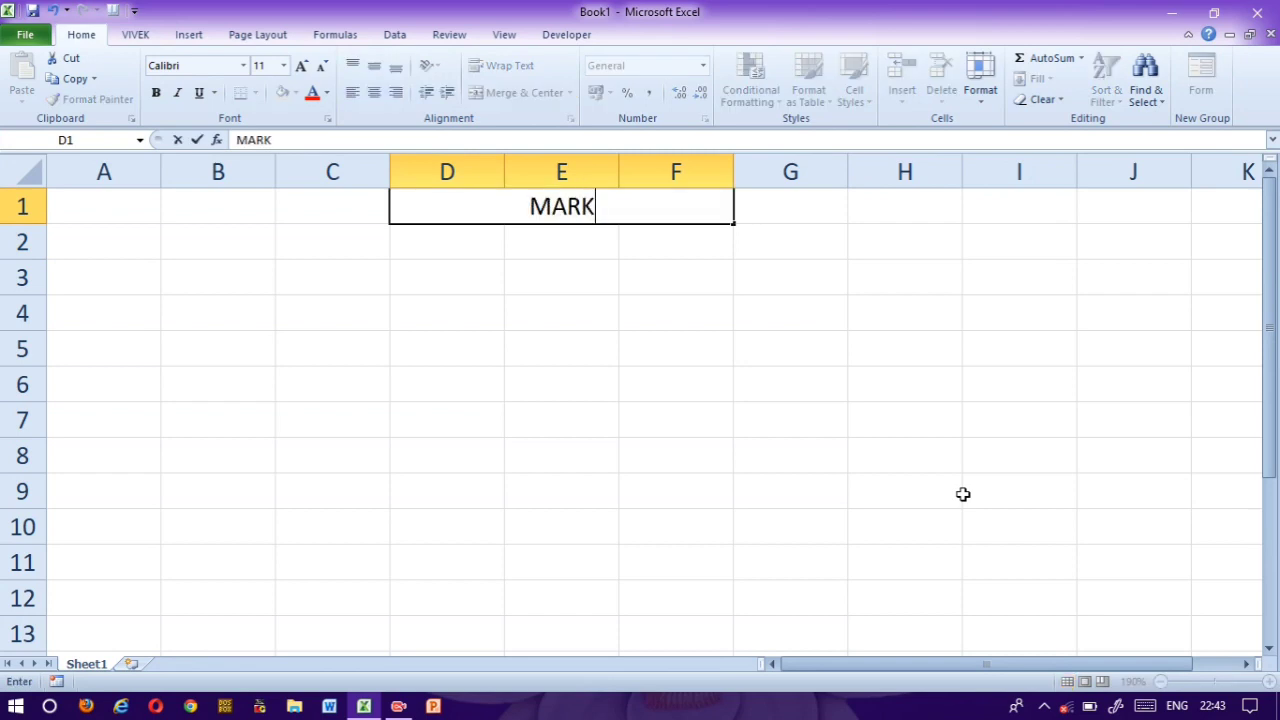
pyautogui.write(' SHEET')
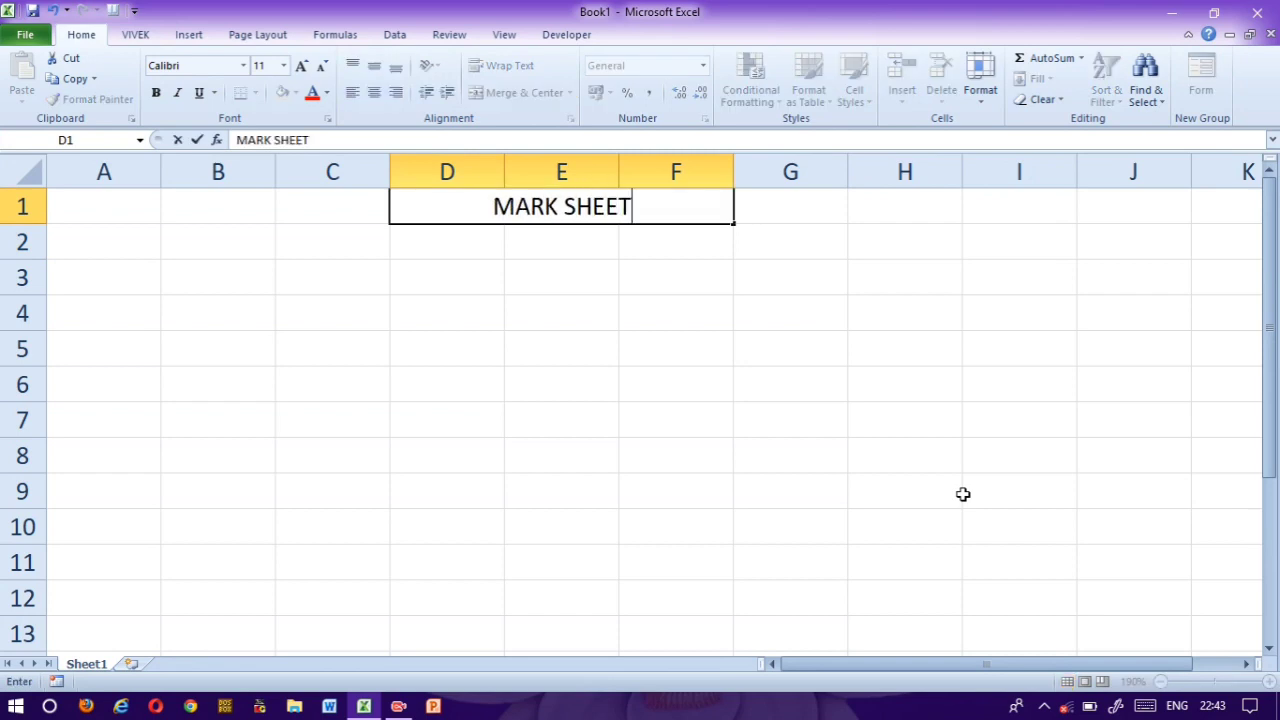
pyautogui.press('Return')
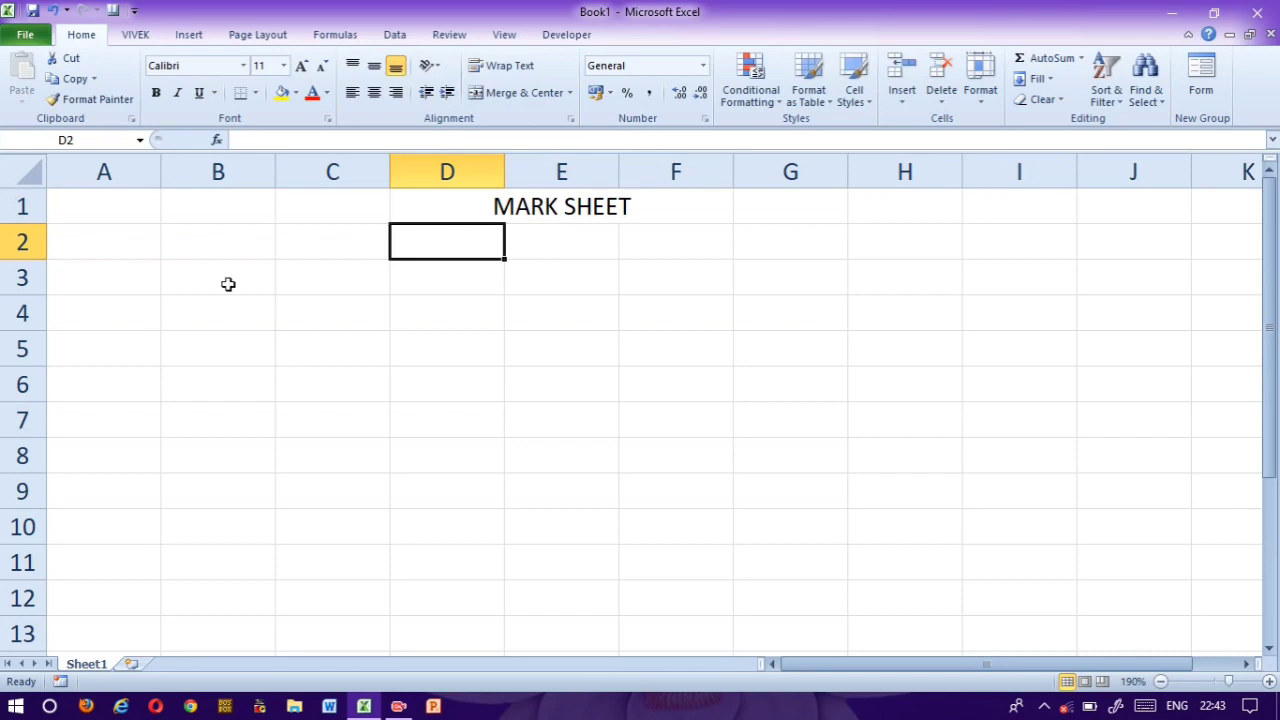
# Step: Apply bold formatting to all cells of the worksheet
pyautogui.click(28, 175)
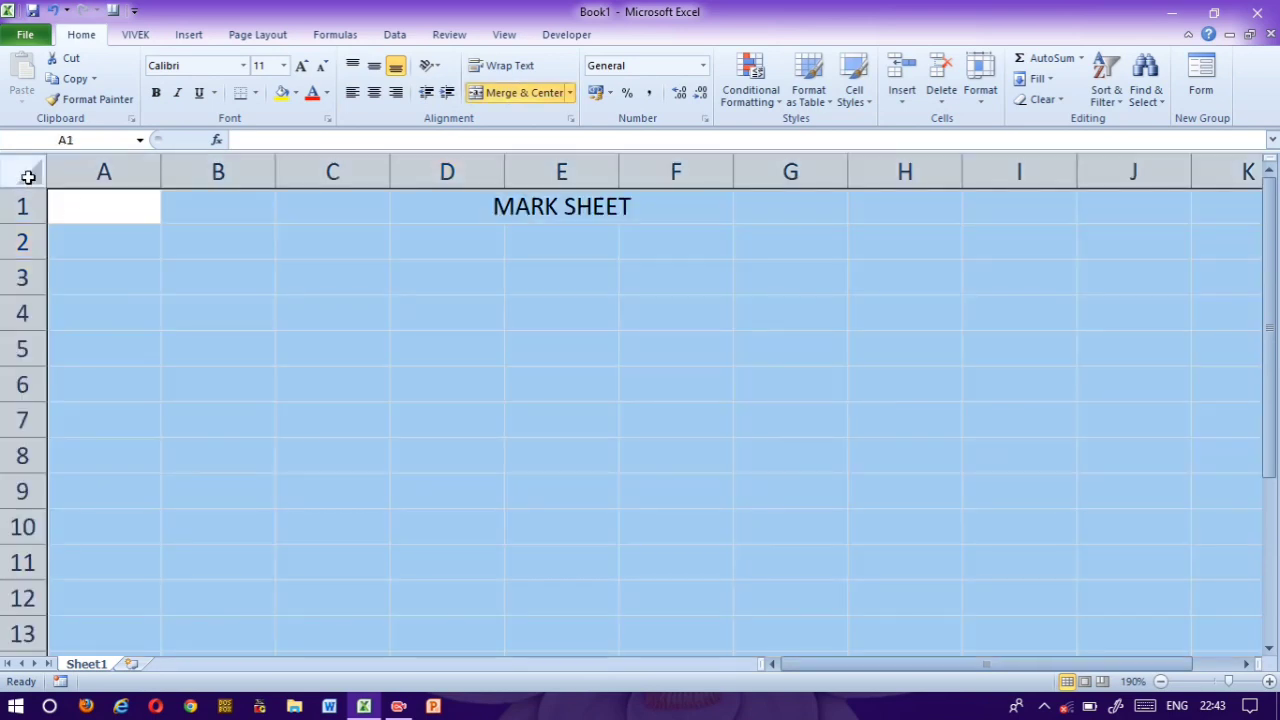
pyautogui.click(155, 93)
pyautogui.click(363, 306)
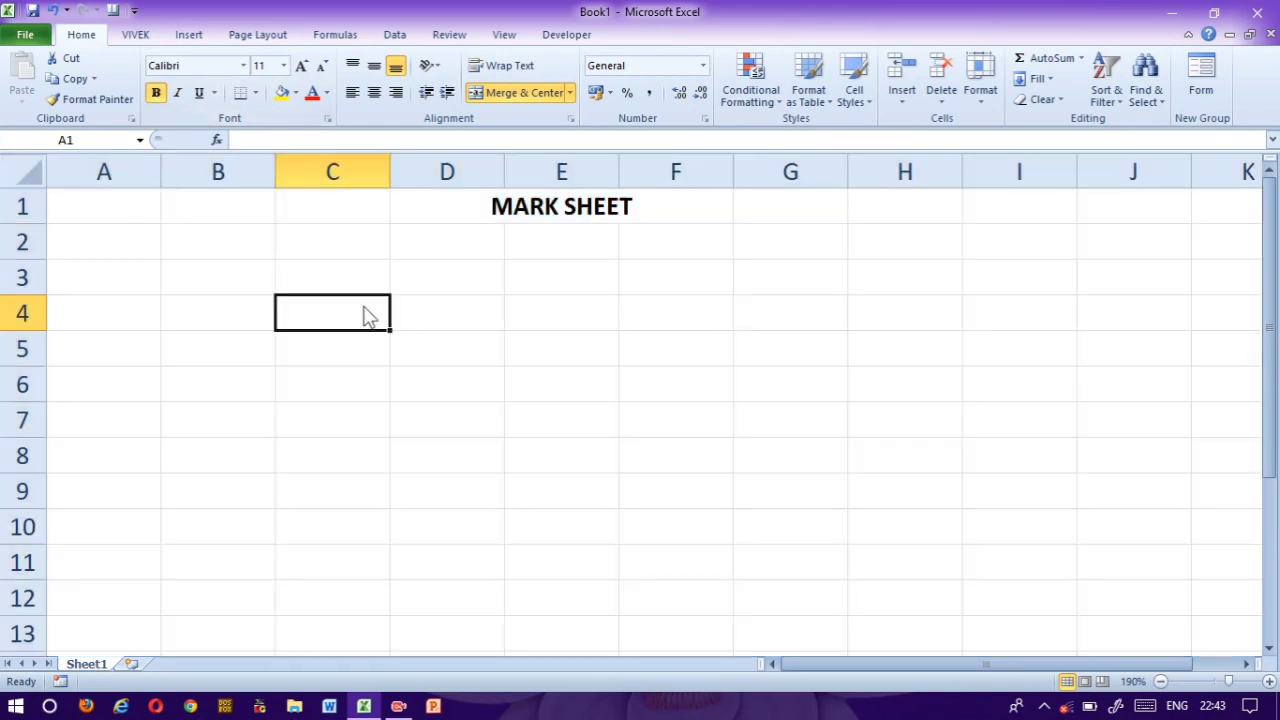
# Step: Enter the headings S.R NO in A3 and STUDENT NAME in B3, and autofit column B's width
pyautogui.click(130, 285)
pyautogui.write('S.')
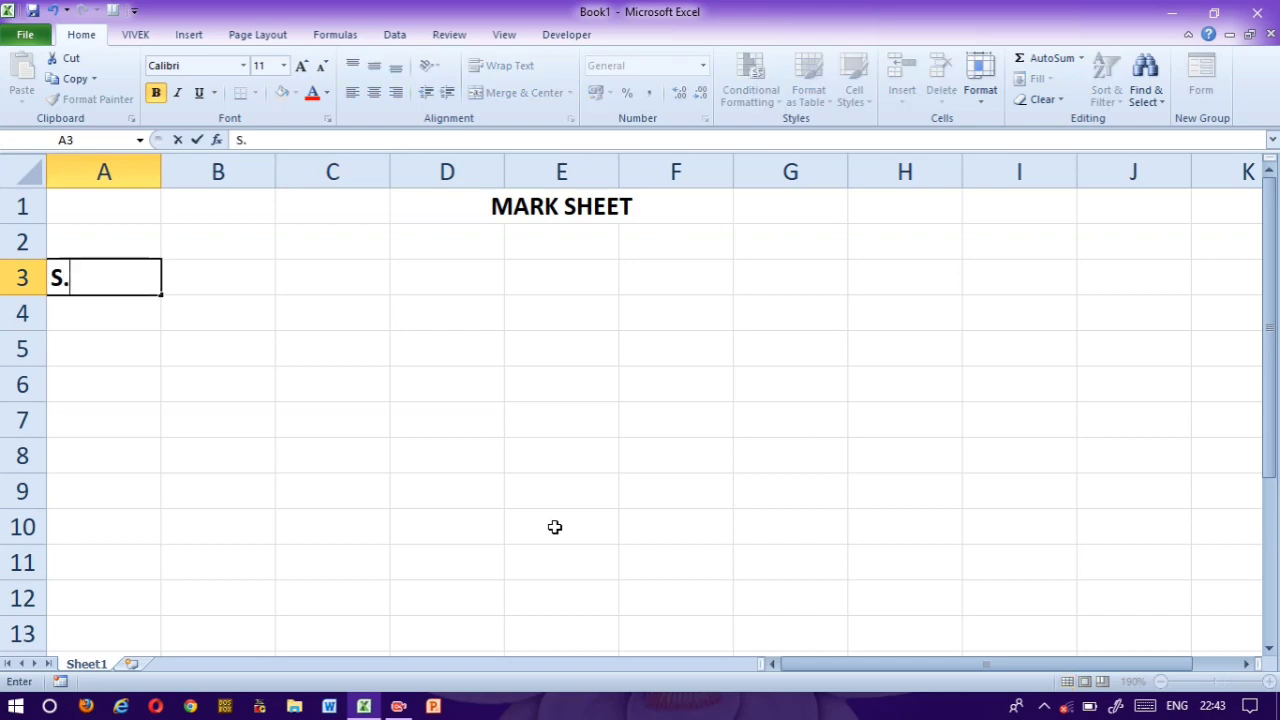
pyautogui.write('R NO')
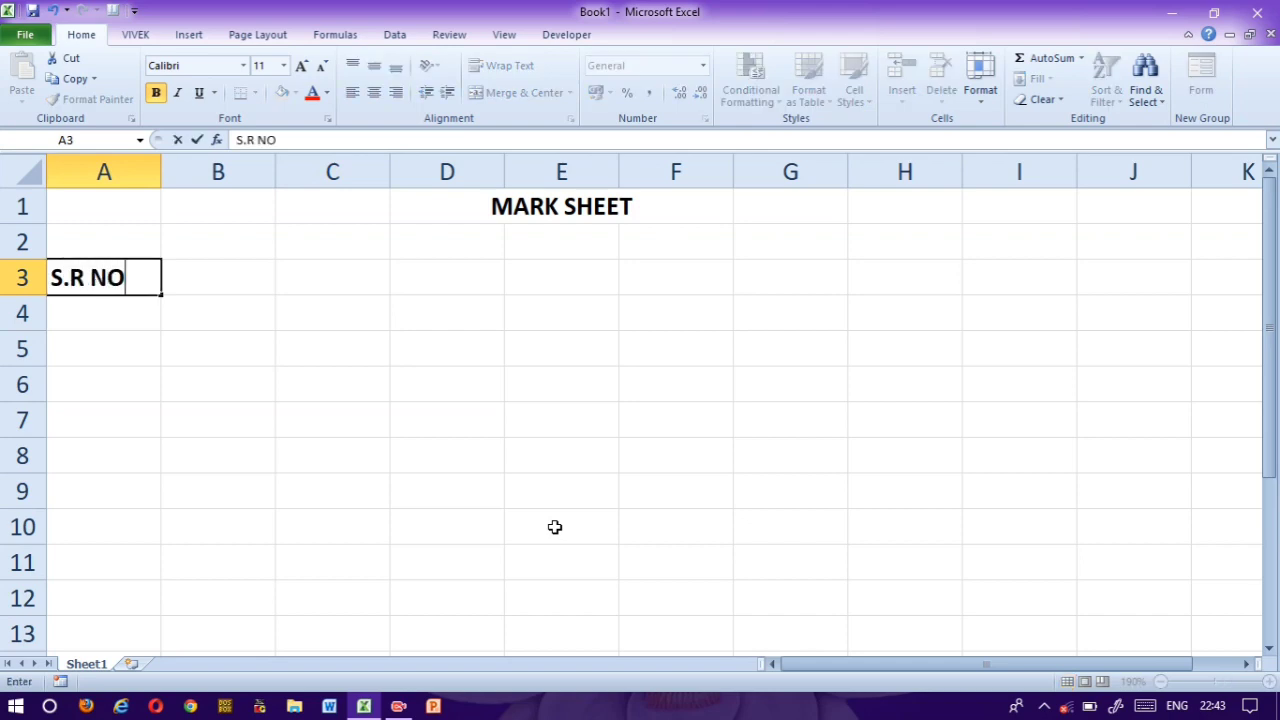
pyautogui.press('Tab')
pyautogui.write('ST')
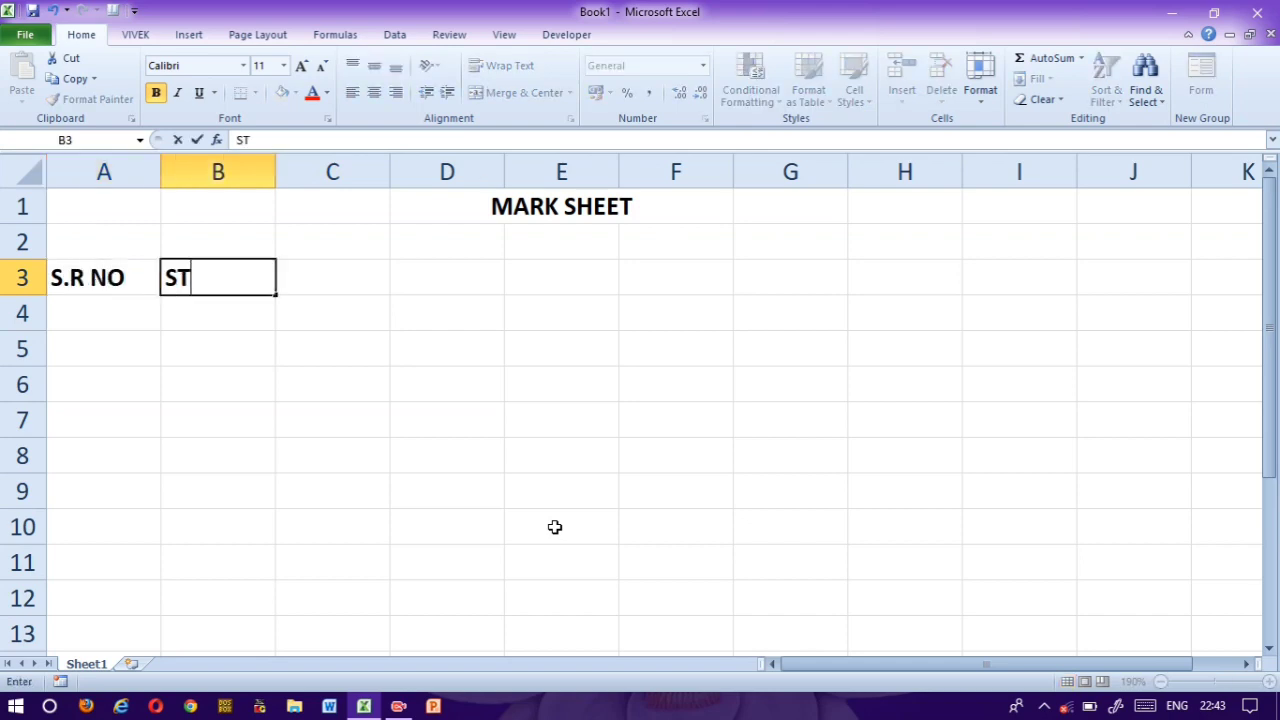
pyautogui.write('UDENT NAME')
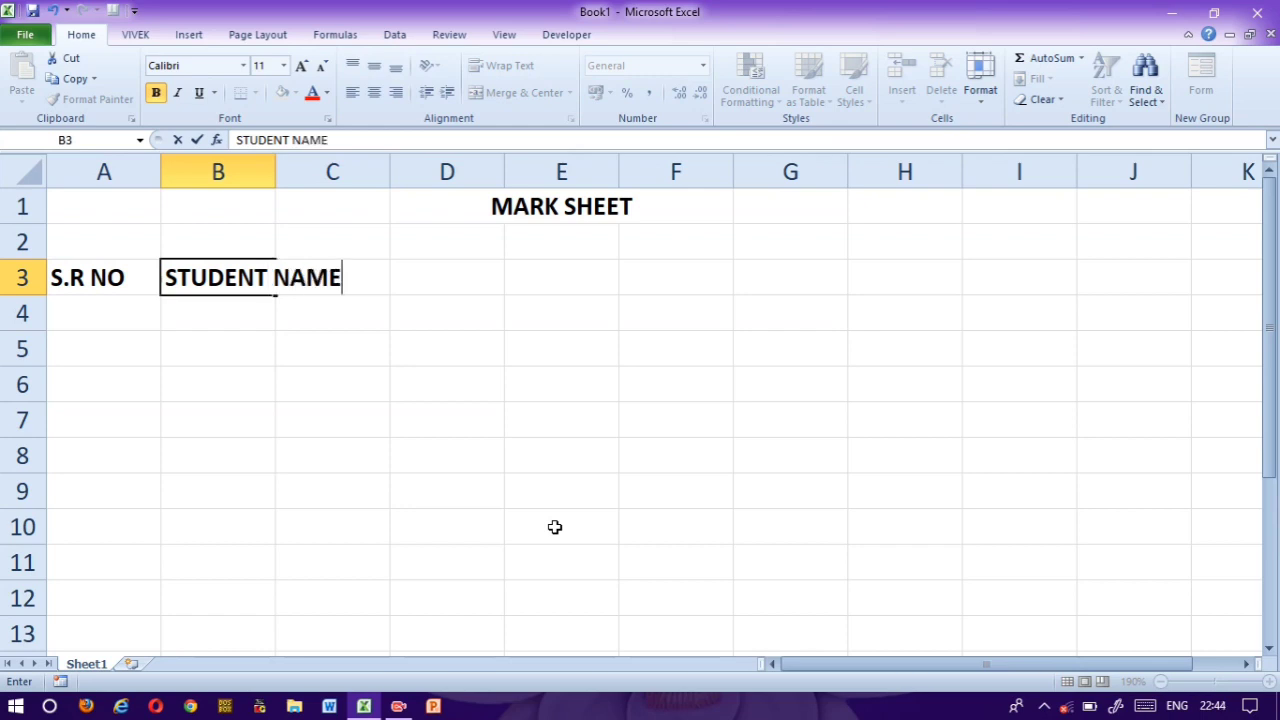
pyautogui.press('Down')
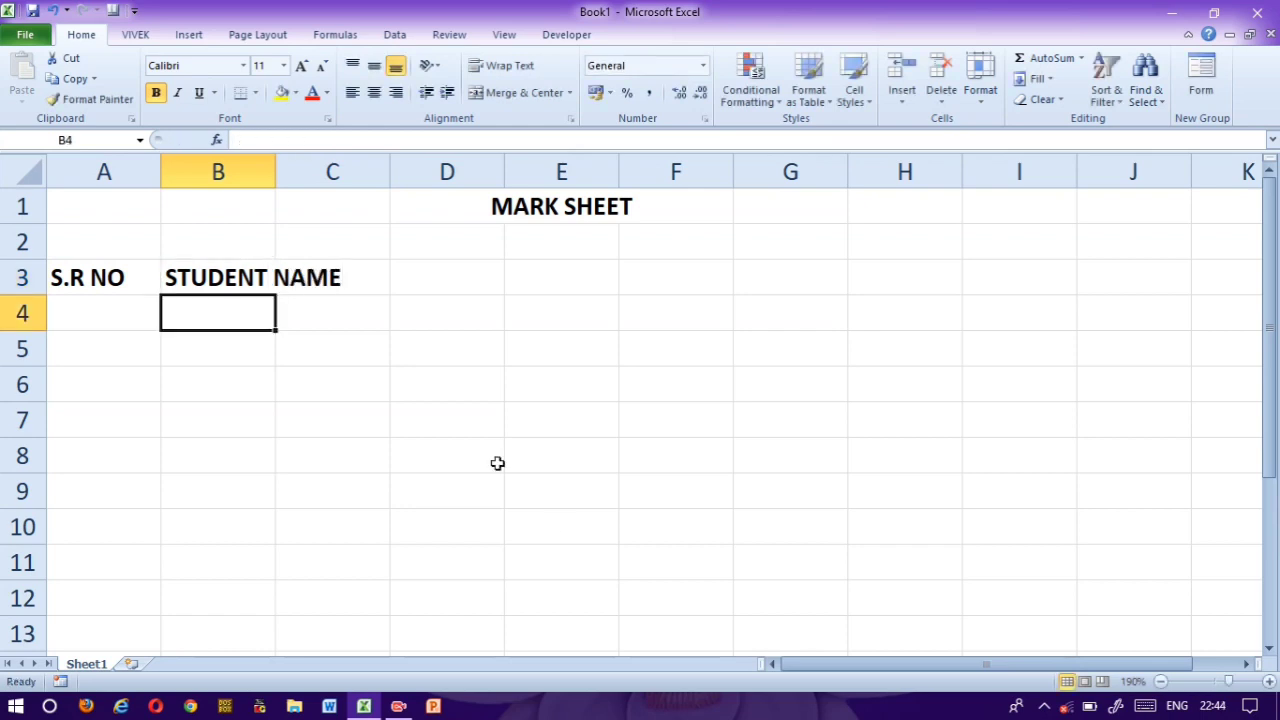
pyautogui.doubleClick(275, 173)
# Step: Enter the subject headings HINDI, ENGLISH and MATH in cells C3 to E3
pyautogui.click(397, 278)
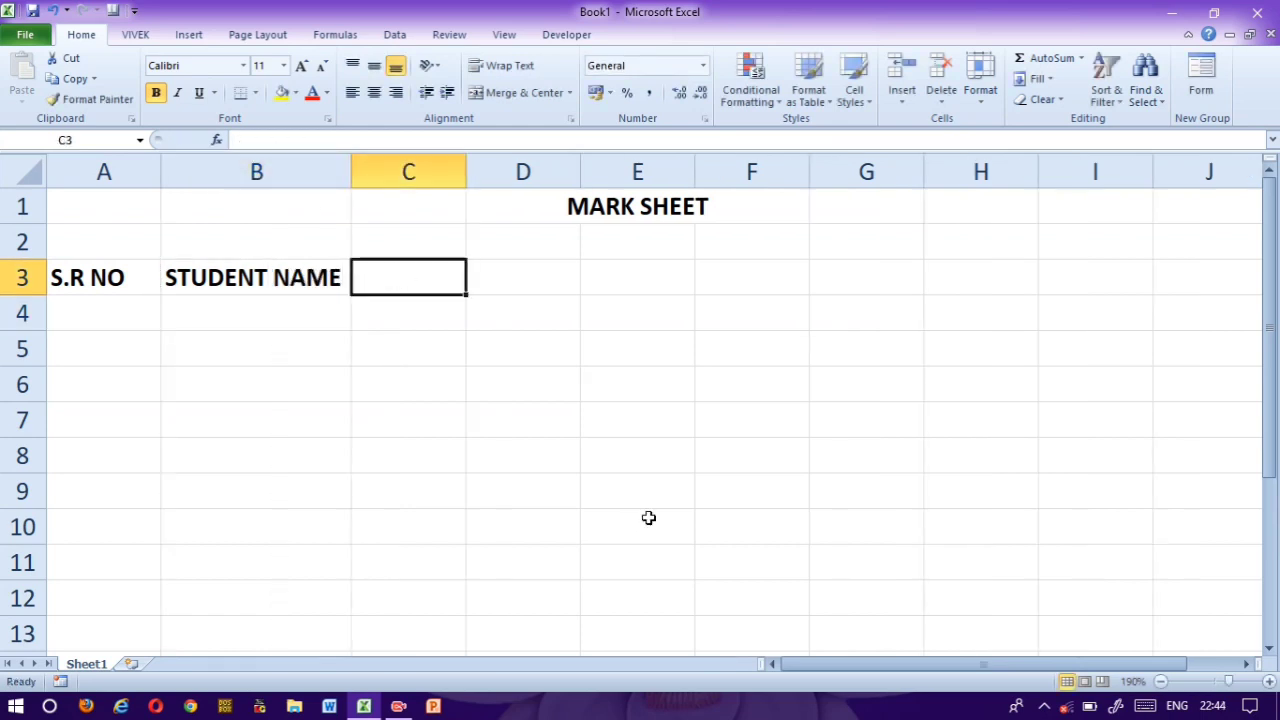
pyautogui.write('HINDI')
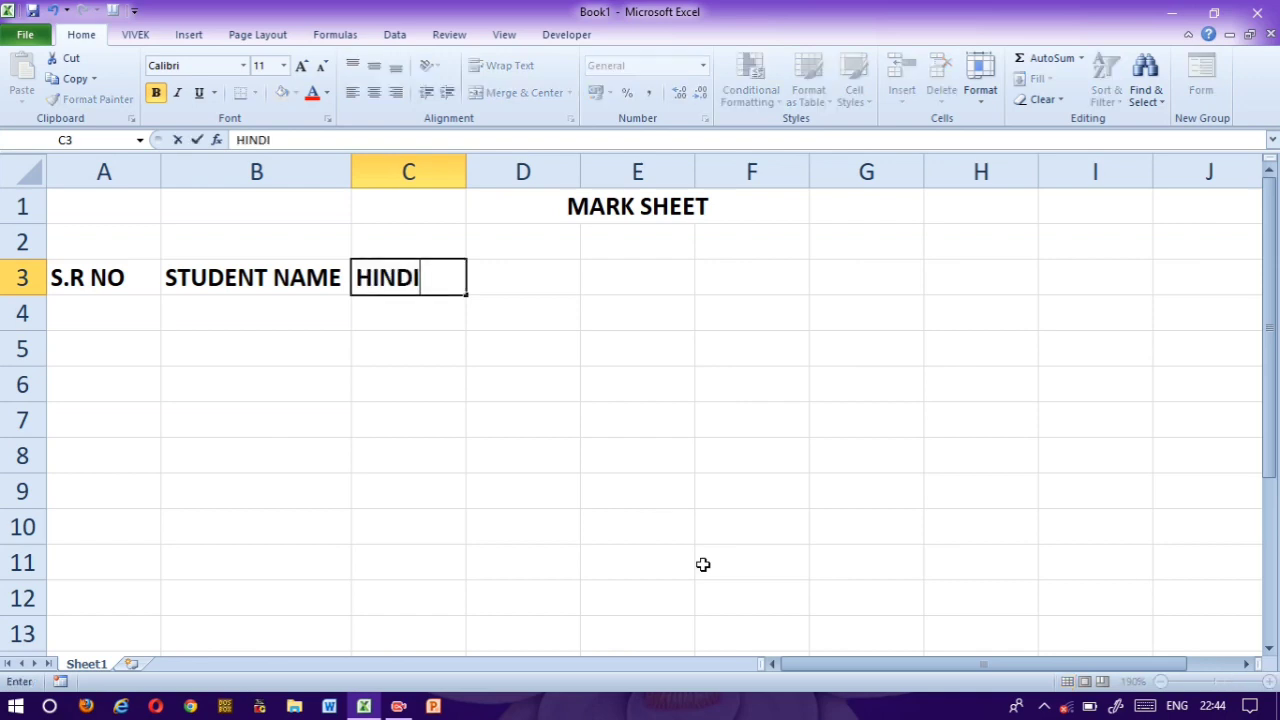
pyautogui.press('Tab')
pyautogui.write('ENGLISH')
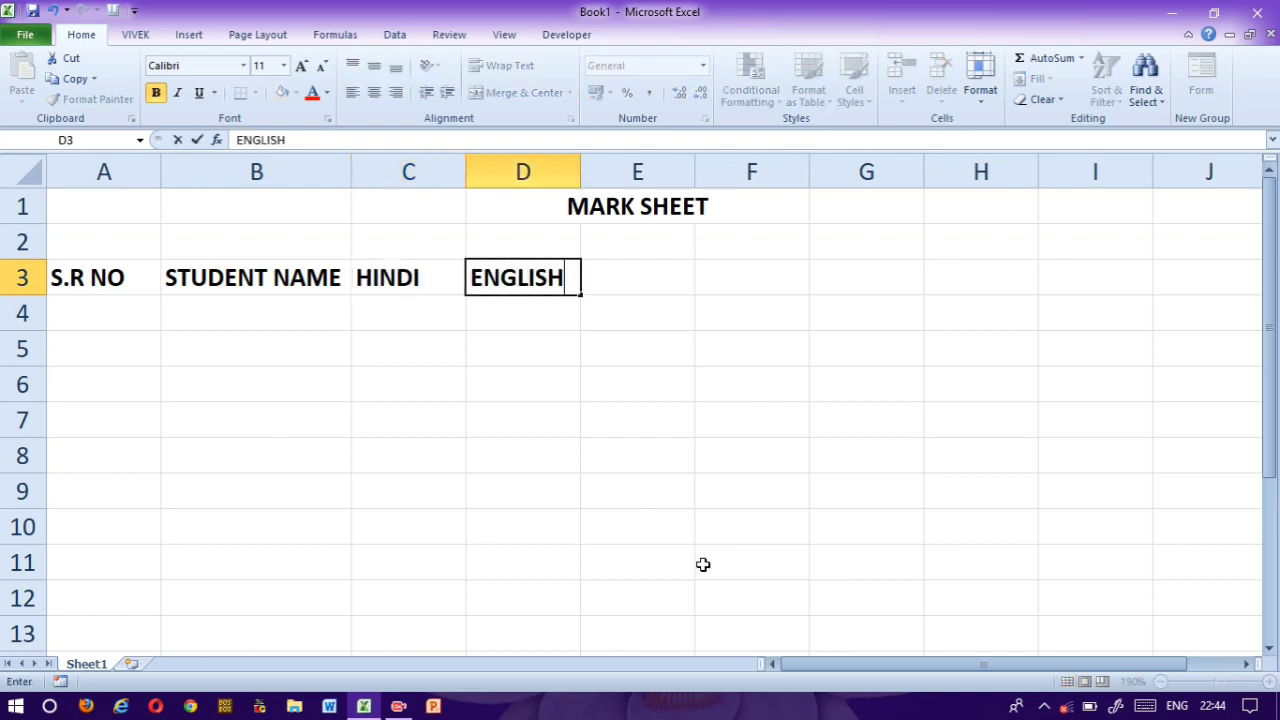
pyautogui.press('Tab')
pyautogui.write('MATH')
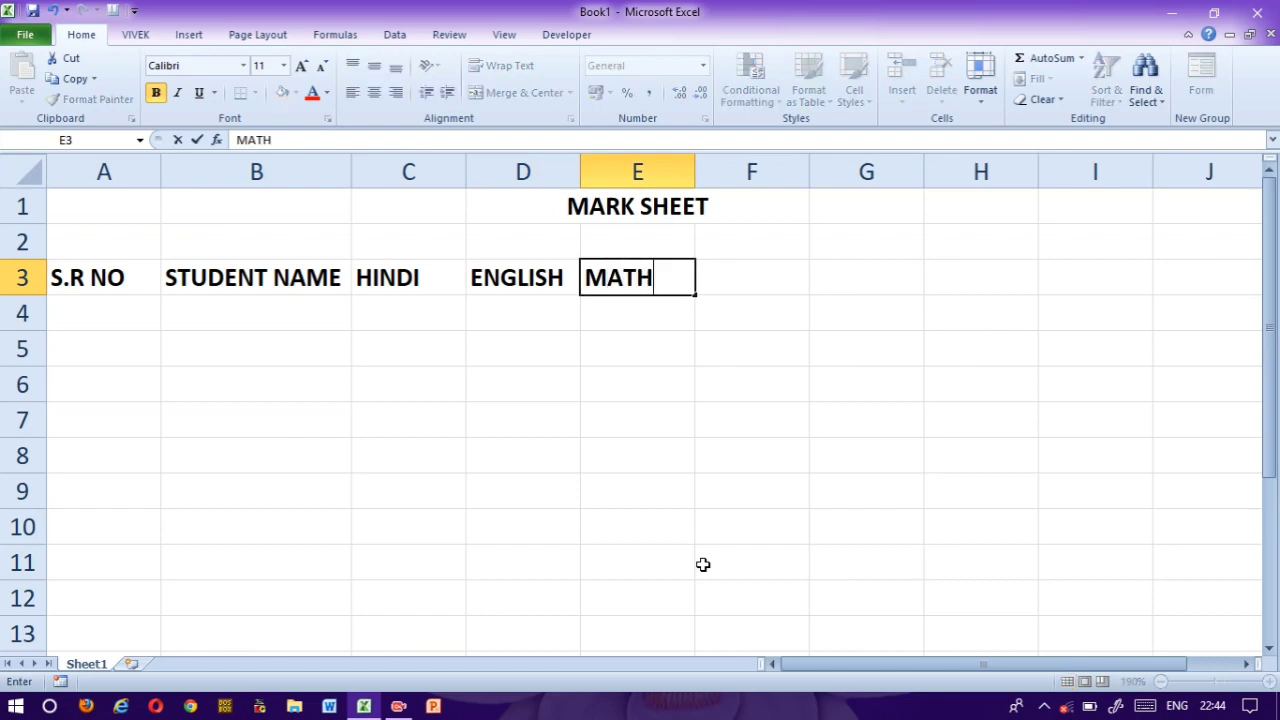
# Step: Add the subject headings SCIENCE in F3 and DRAWING in G3
pyautogui.press('Tab')
pyautogui.write('SV')
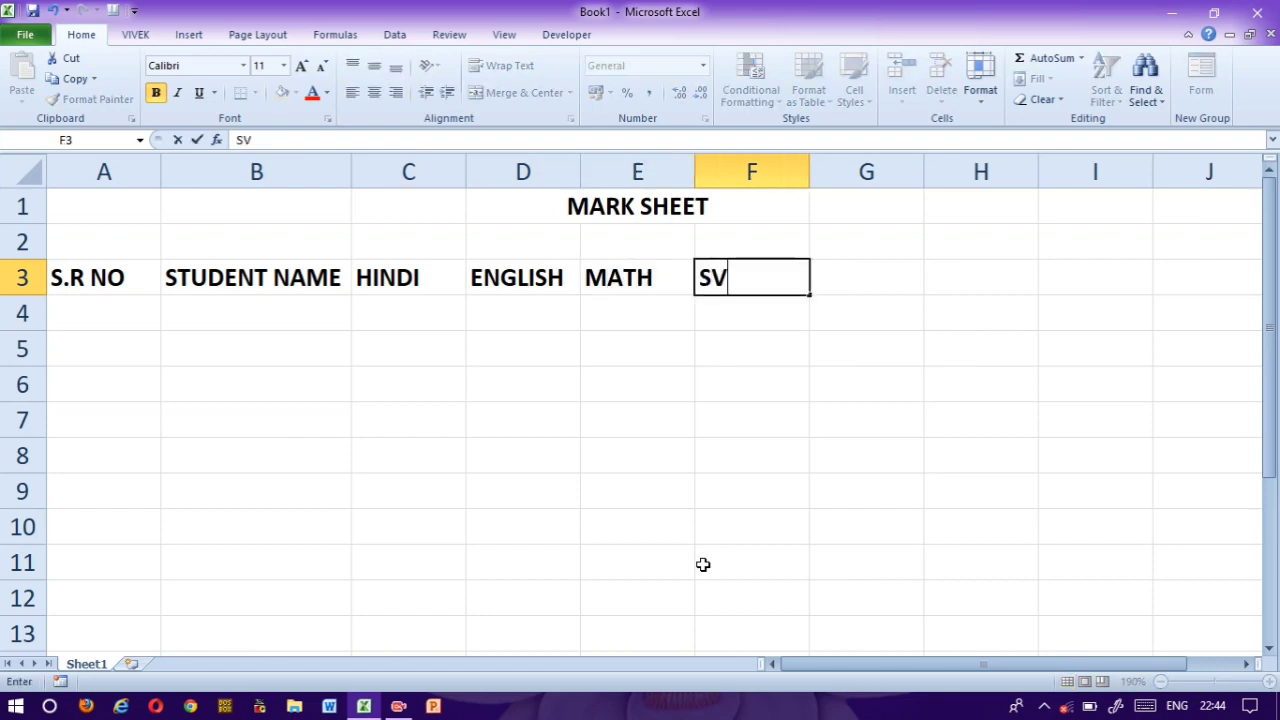
pyautogui.press('BackSpace')
pyautogui.write('V')
pyautogui.press('BackSpace')
pyautogui.write('CIENCE')
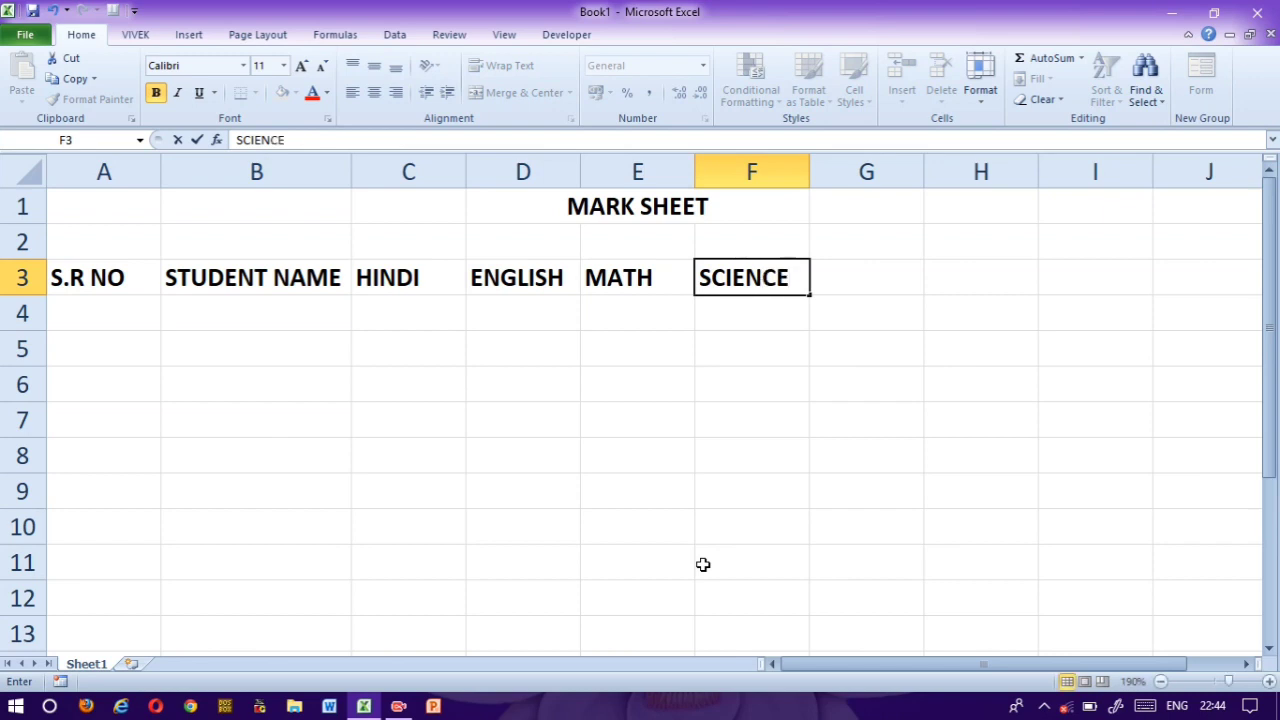
pyautogui.press('Tab')
pyautogui.write('DRAWIN')
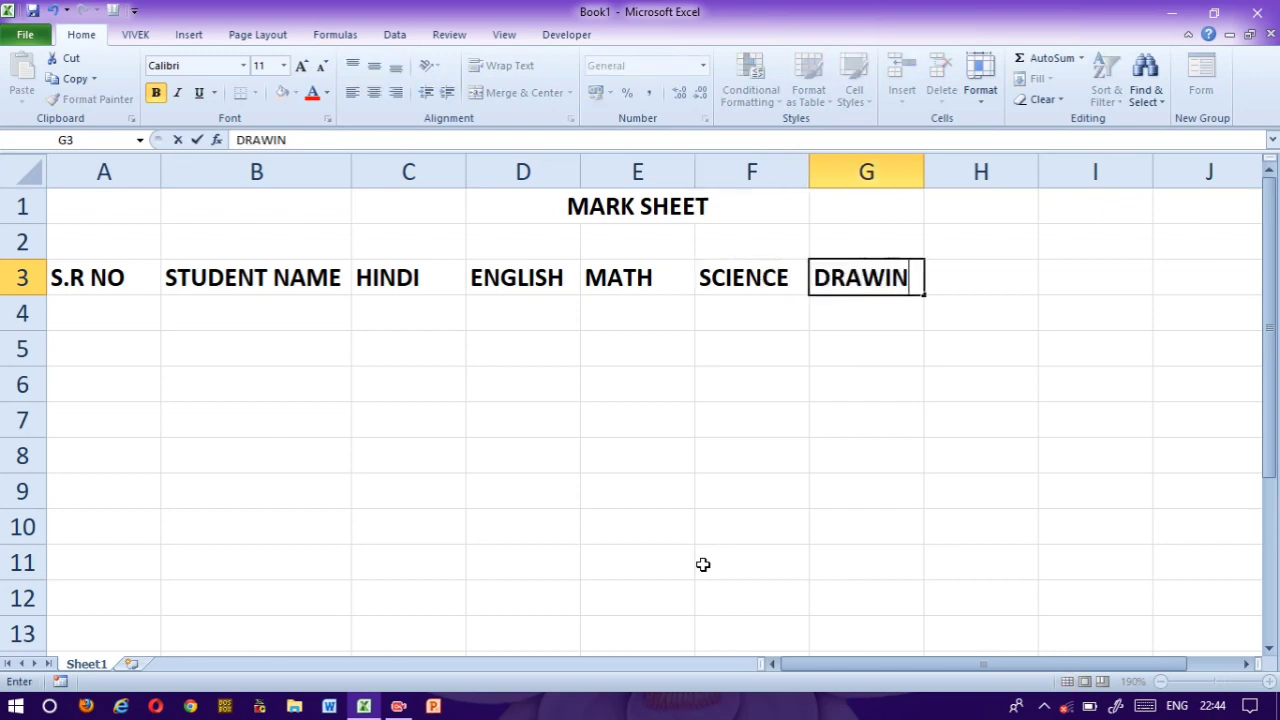
pyautogui.write('G')
pyautogui.press('Return')
# Step: Number the rows 1 to 5 under S.R NO in cells A4 to A8
pyautogui.press('Left')
pyautogui.press('Left')
pyautogui.press('Left')
pyautogui.press('Left')
pyautogui.press('Left')
pyautogui.press('Left')
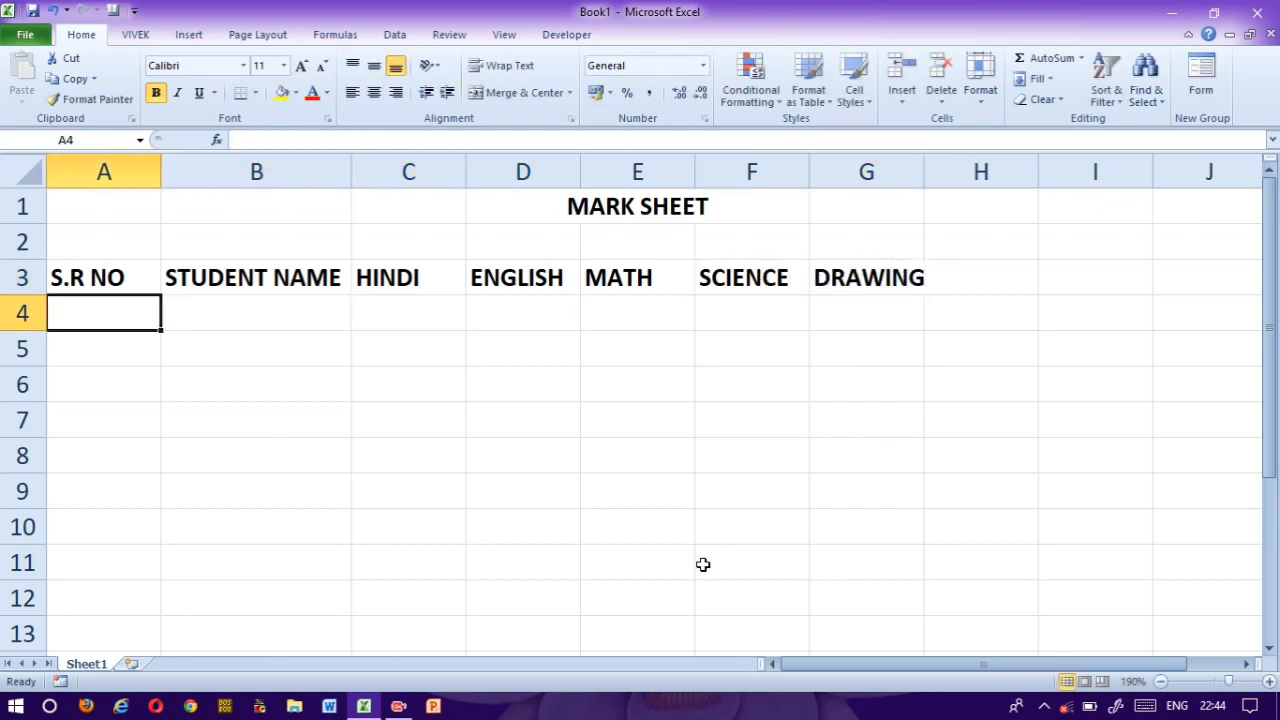
pyautogui.write('1')
pyautogui.press('Return')
pyautogui.write('2 3 4')
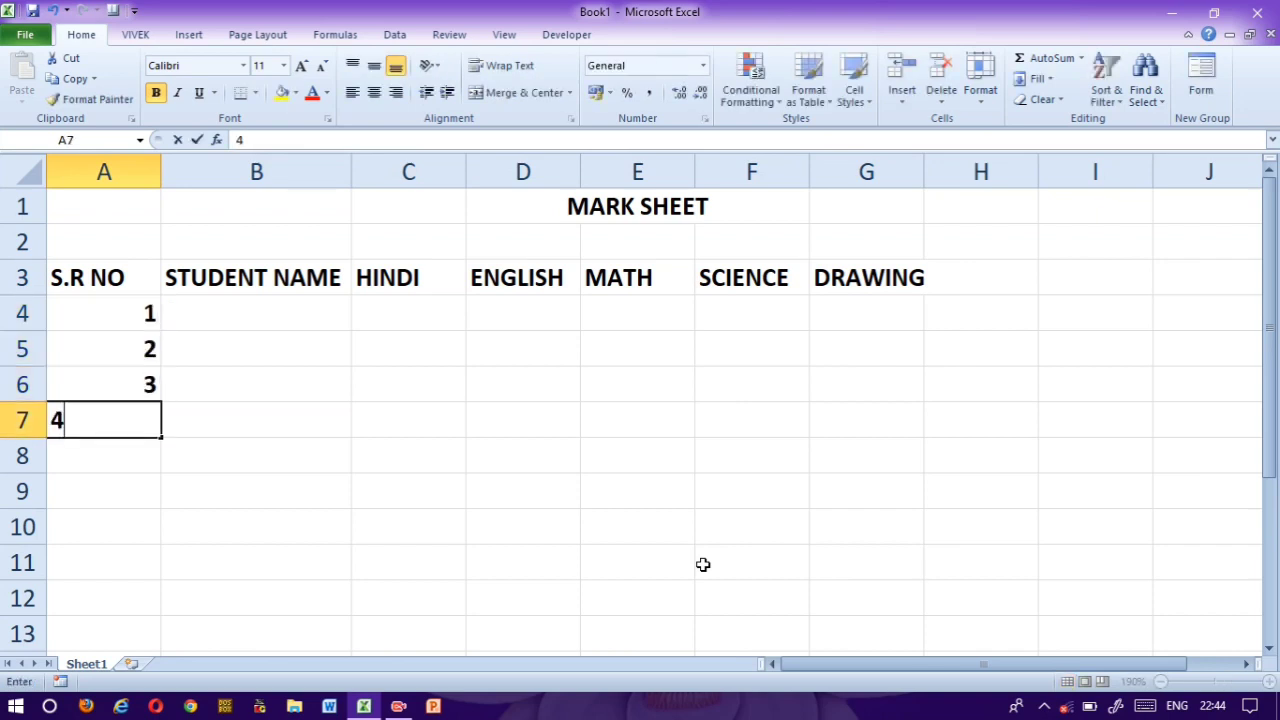
pyautogui.press('Return')
pyautogui.write('5')
pyautogui.press('Return')
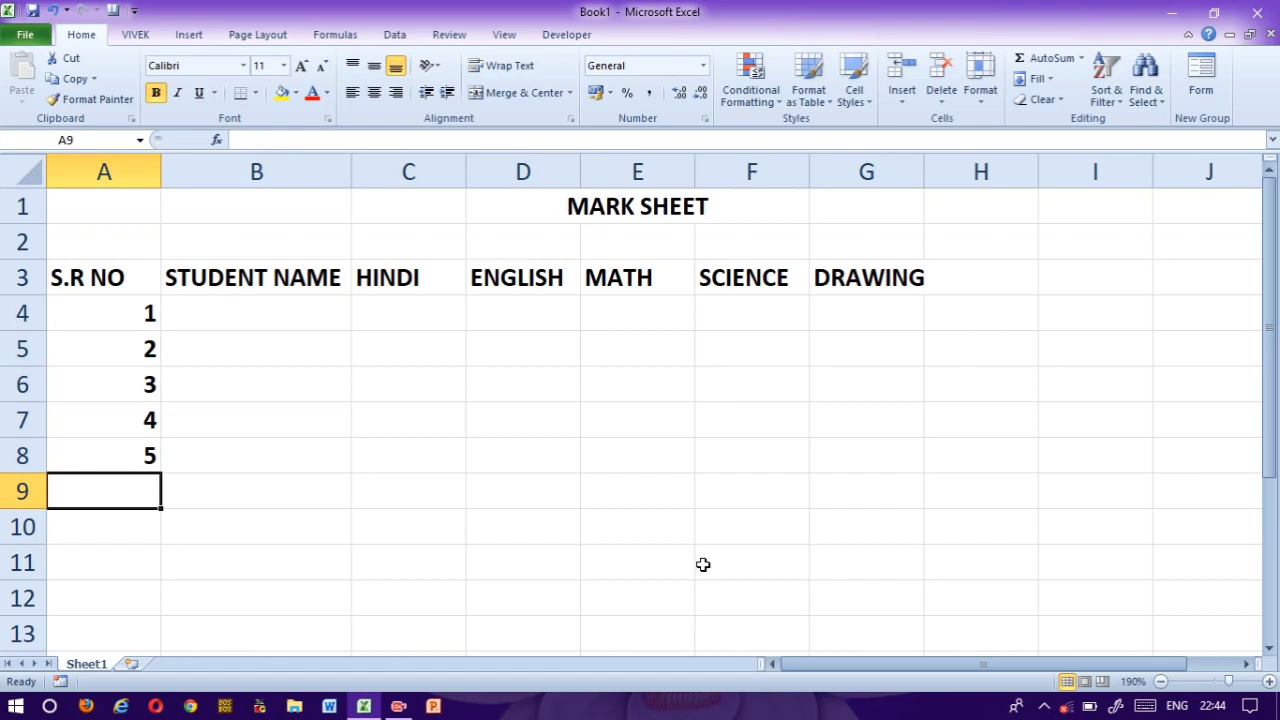
# Step: Enter the full names of the first two students in cells B4 and B5
pyautogui.press('Up')
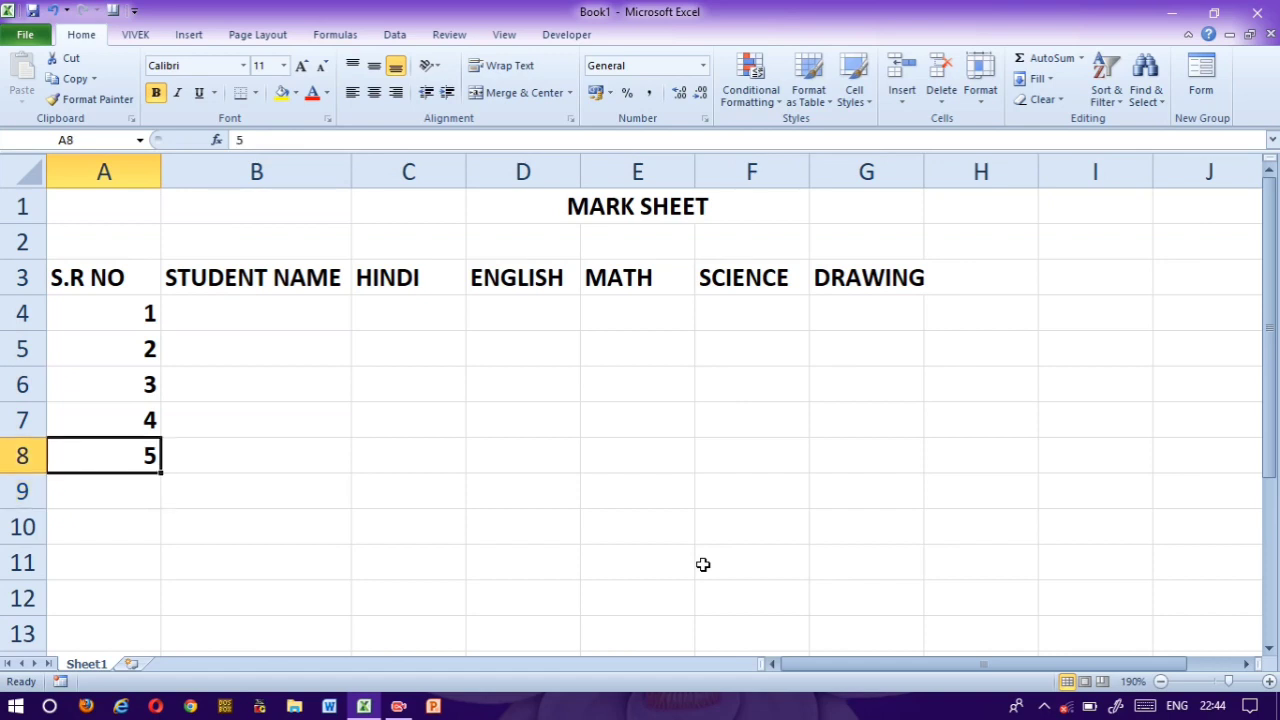
pyautogui.press('Up')
pyautogui.press('Up')
pyautogui.press('Up')
pyautogui.press('Up')
pyautogui.press('Right')
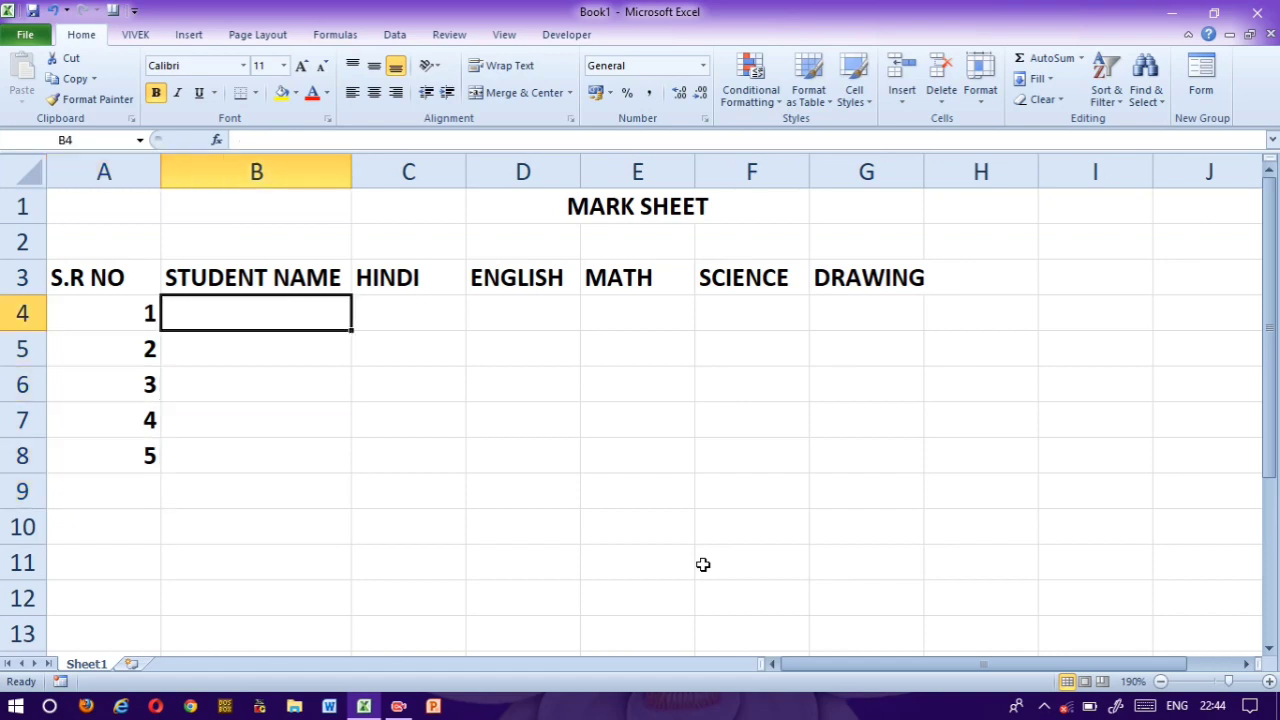
pyautogui.write('RAJ')
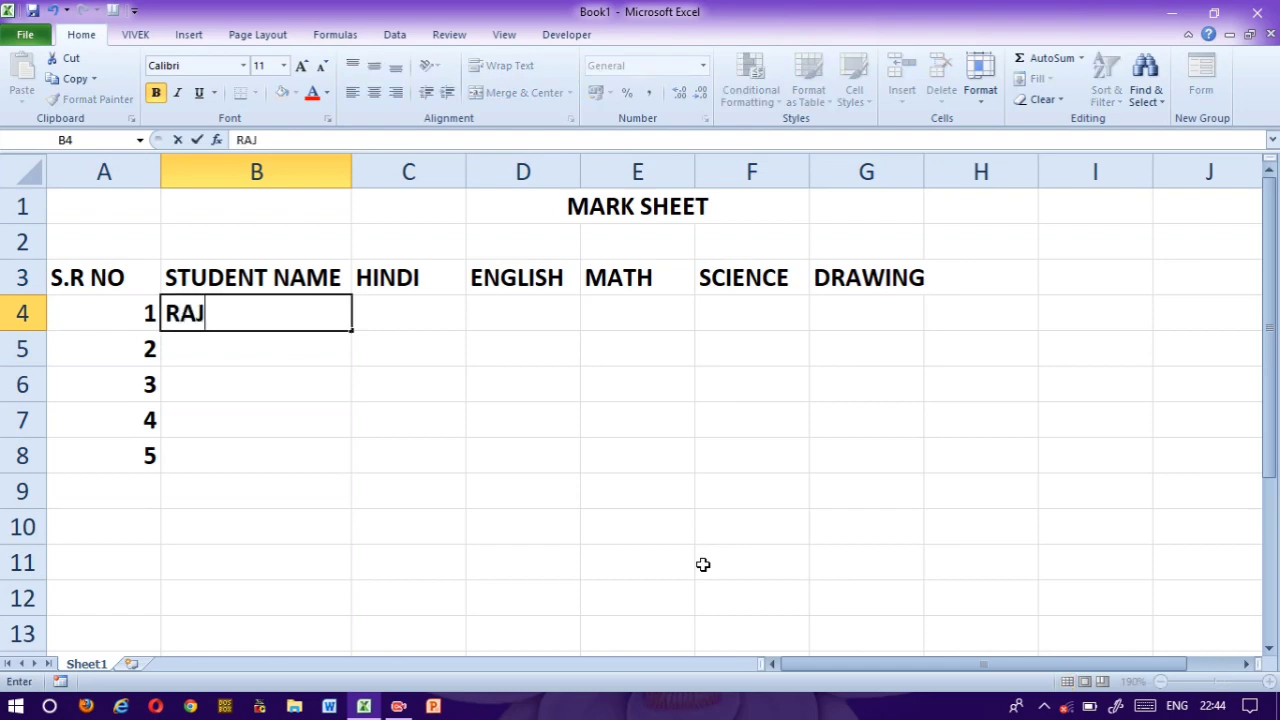
pyautogui.write('AN KUMAR')
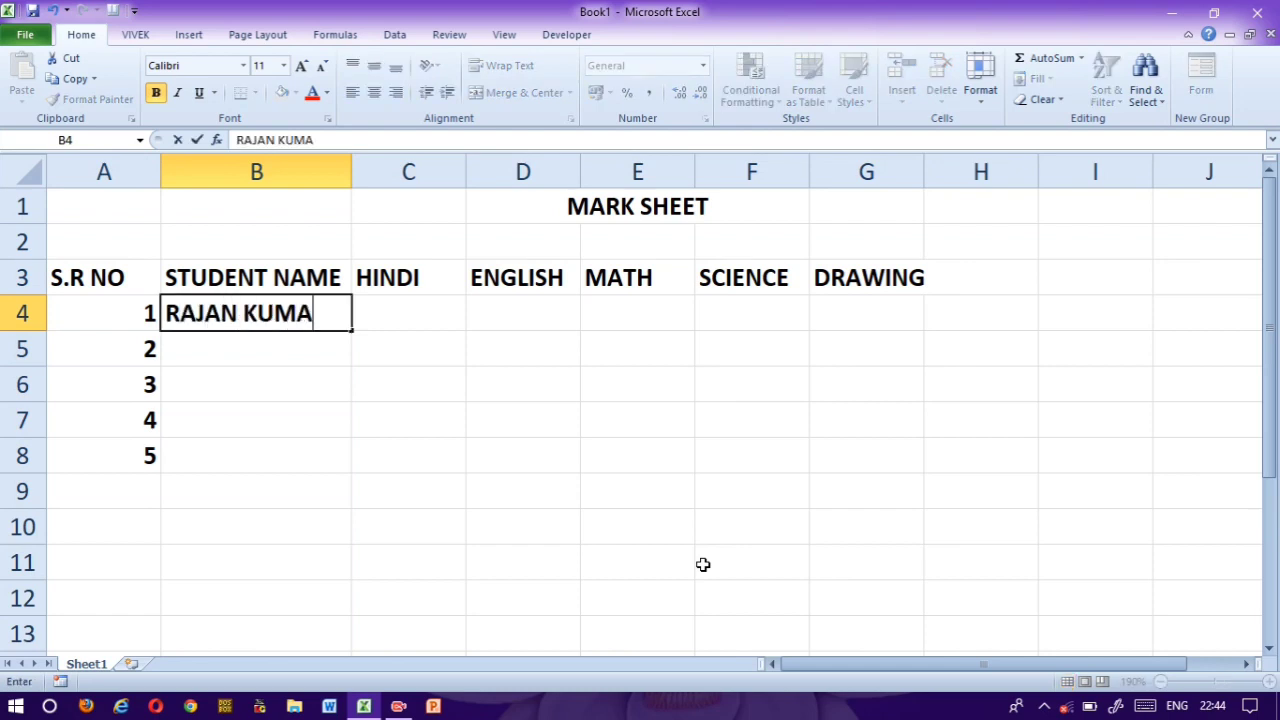
pyautogui.press('Return')
pyautogui.write('VIM')
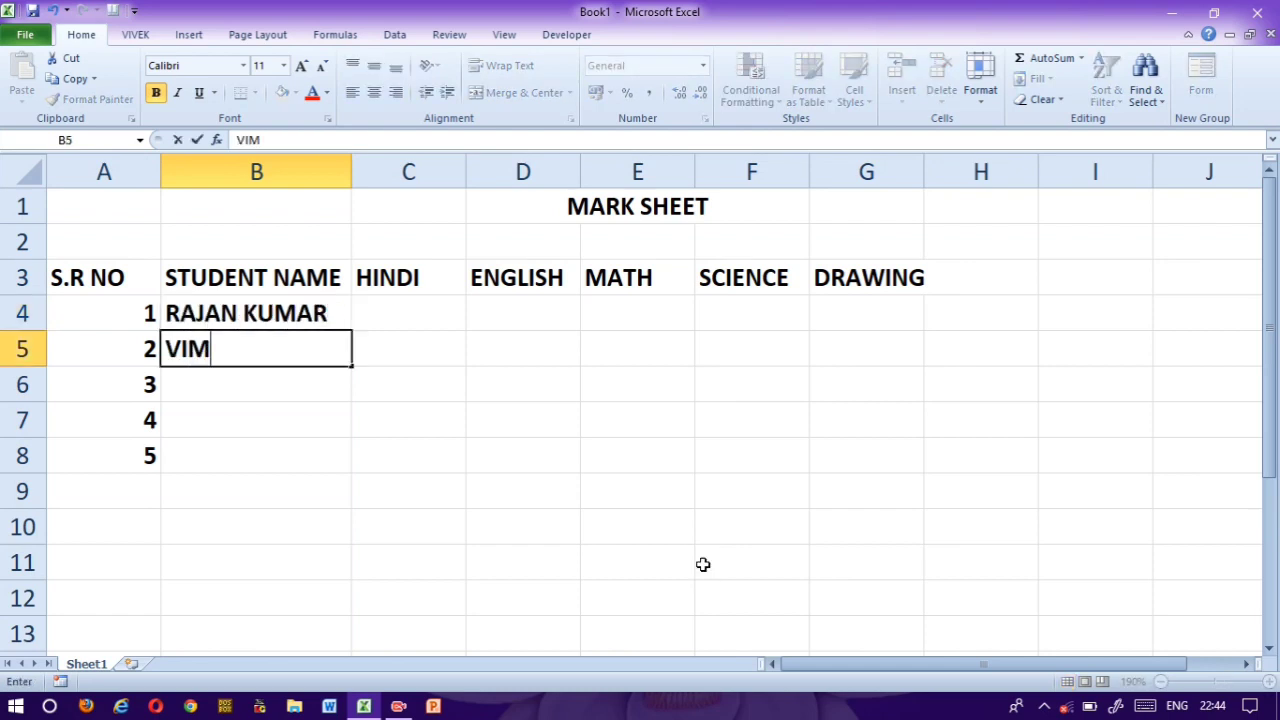
pyautogui.write('AL SHUKLA')
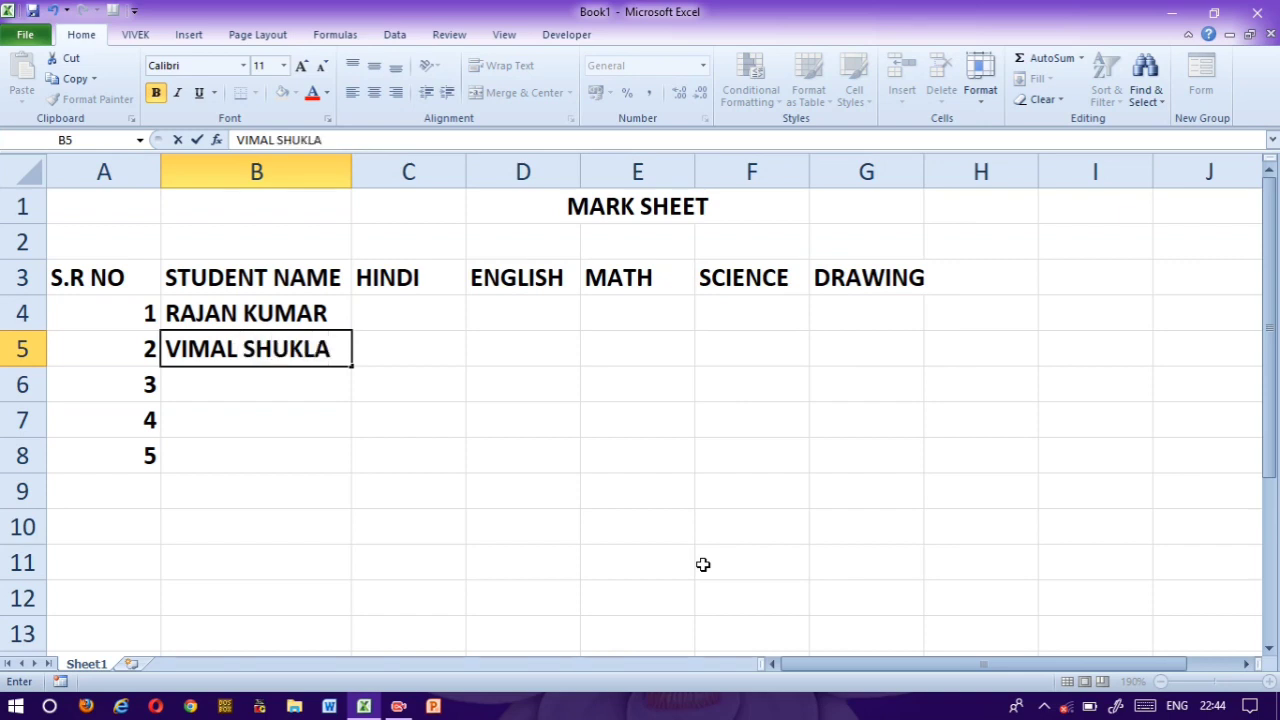
pyautogui.press('Return')
# Step: Enter the full names of the remaining three students in cells B6 to B8
pyautogui.write('RA')
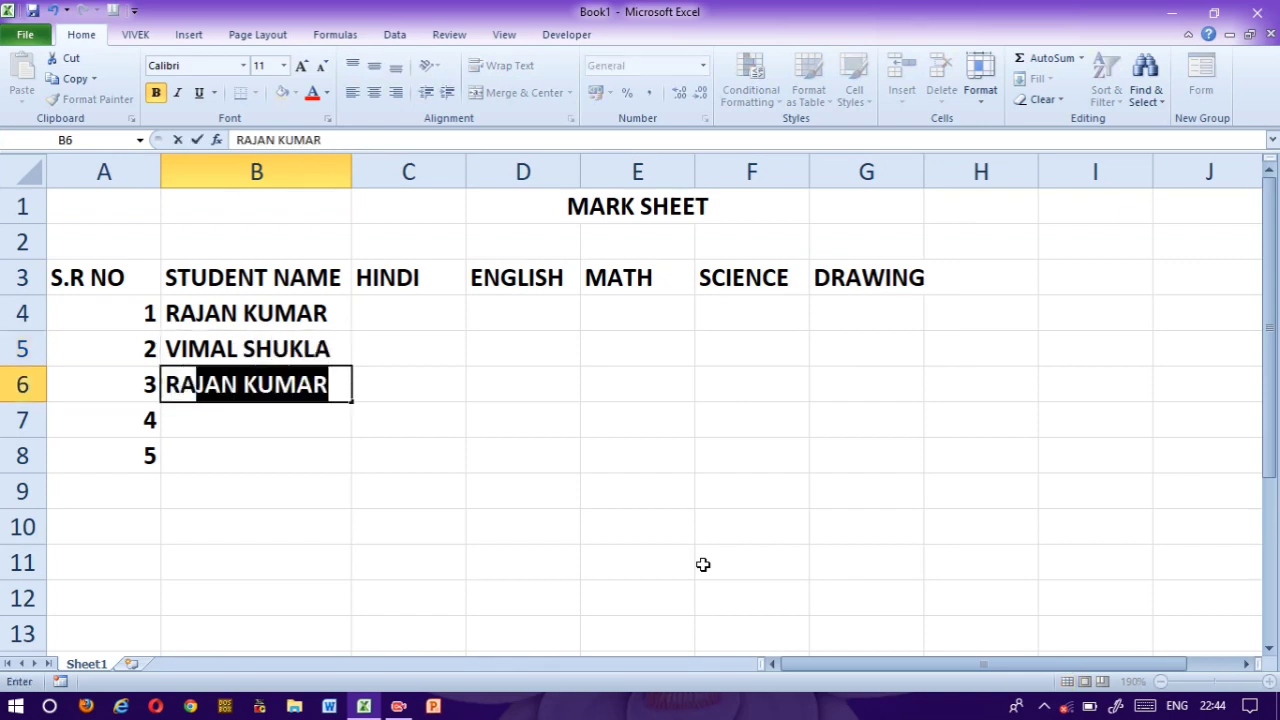
pyautogui.write('JEEV')
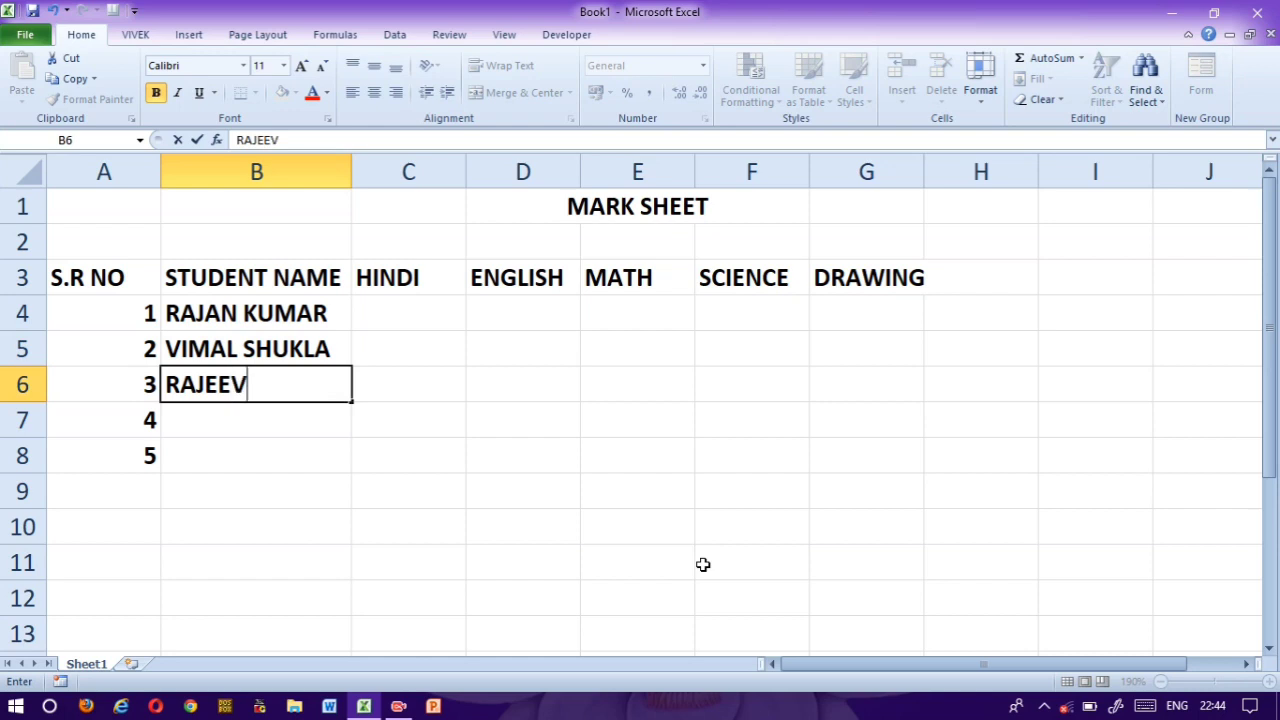
pyautogui.write(' VERMA')
pyautogui.press('Return')
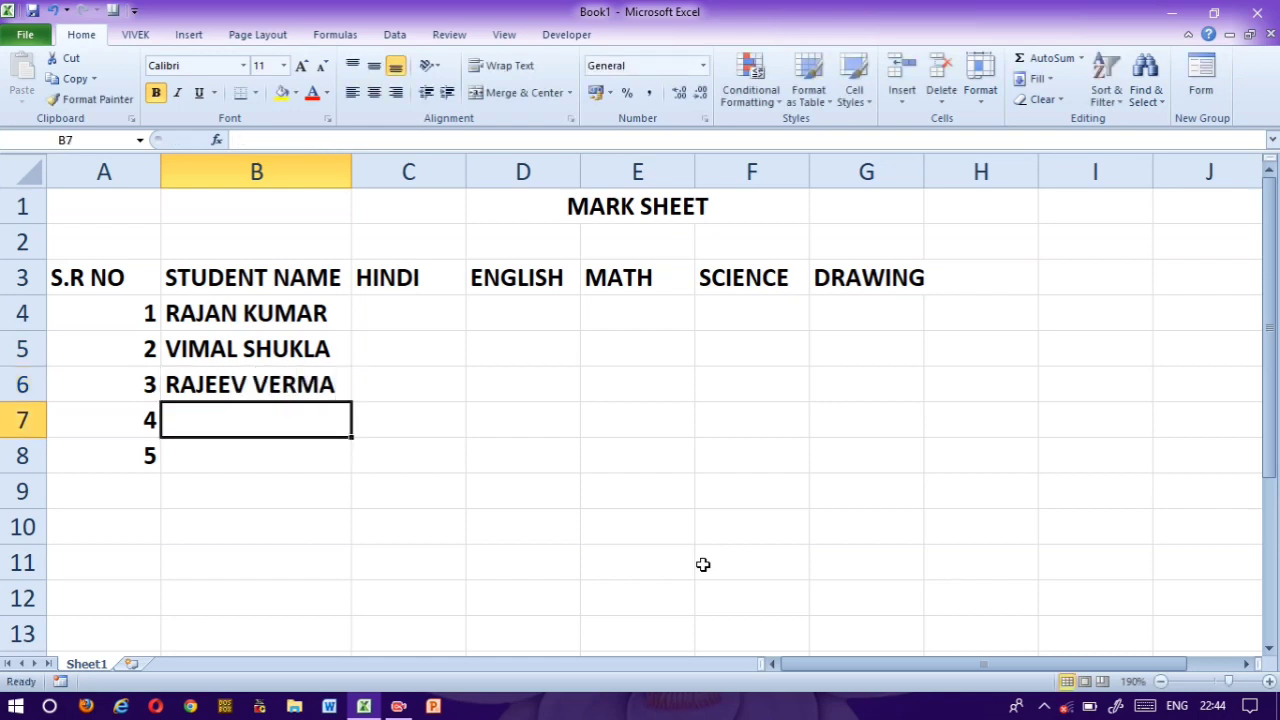
pyautogui.write('ANAND MISHRA')
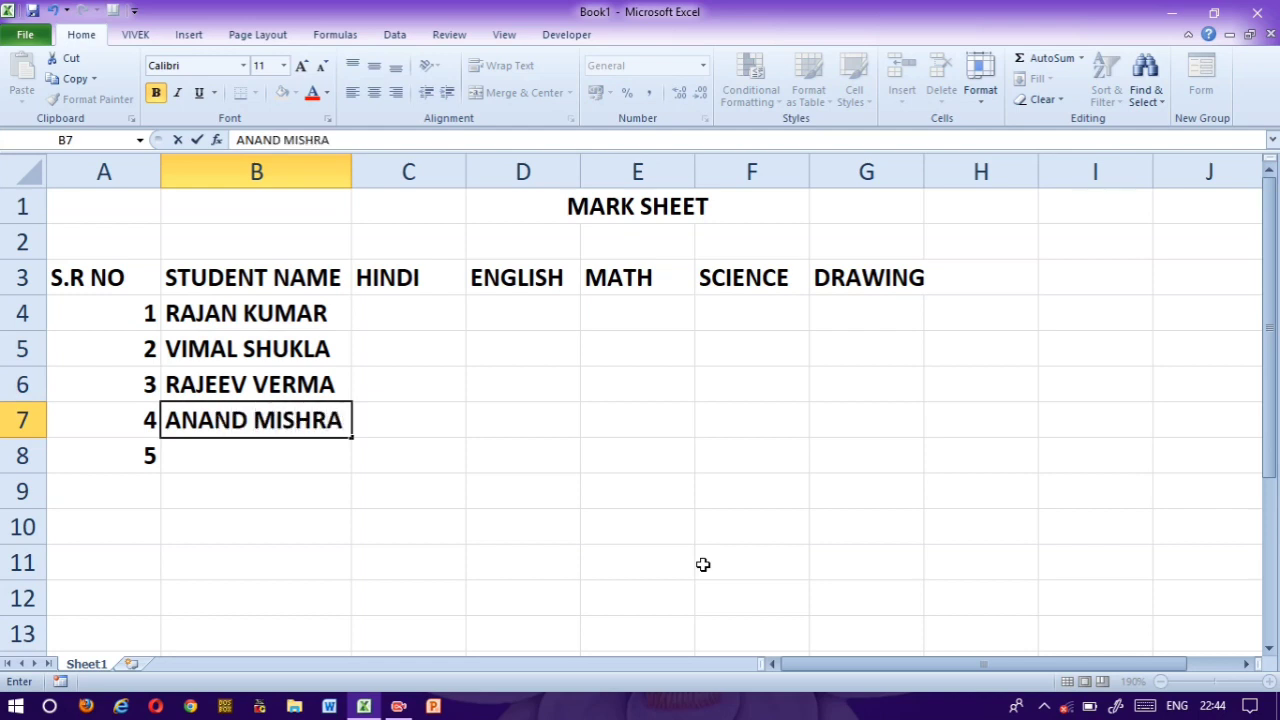
pyautogui.press('Return')
pyautogui.write('ABHAY ')
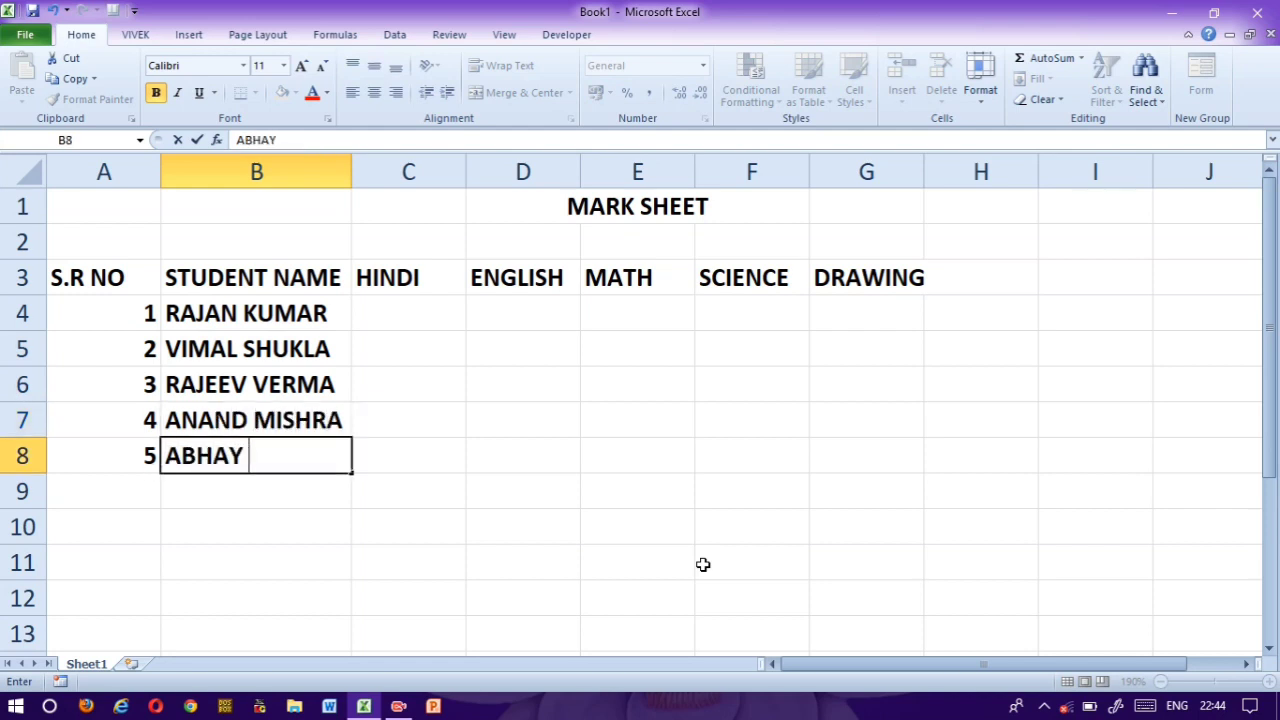
pyautogui.write('KUMAR')
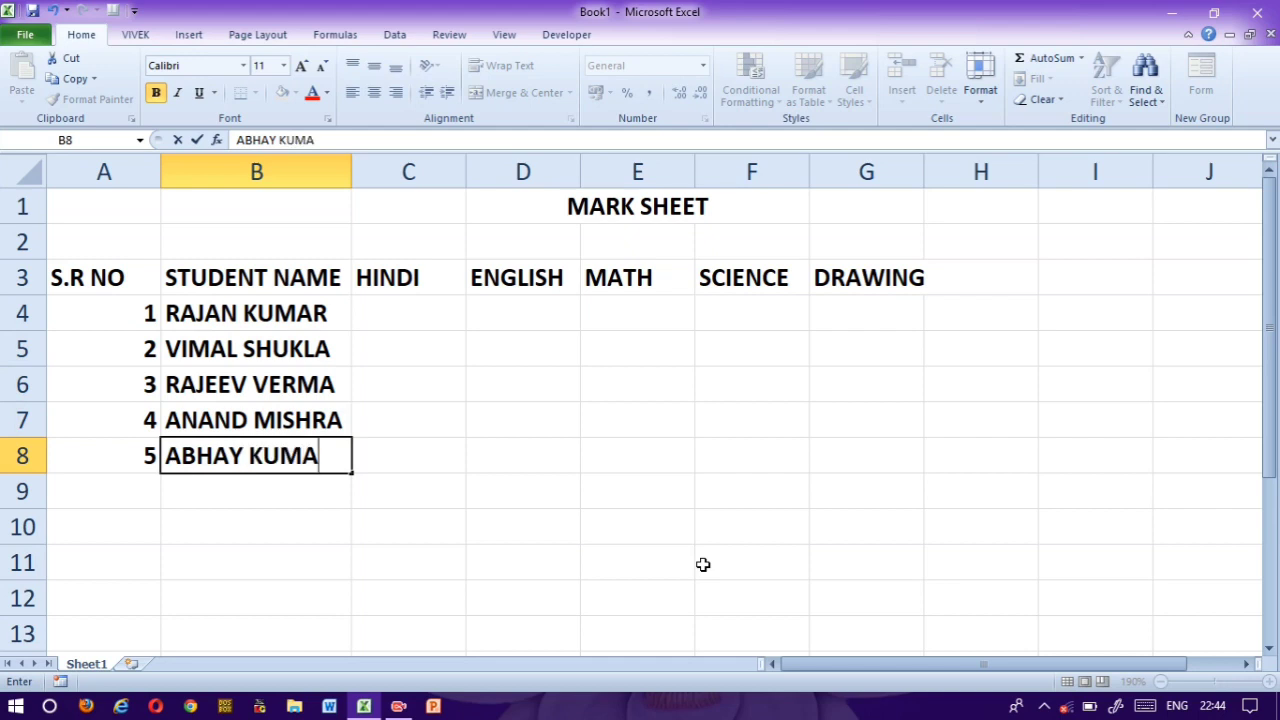
# Step: Enter the Hindi marks 65, 54, 43, 44 and 32 in cells C4 to C8
pyautogui.press('Up')
pyautogui.press('Up')
pyautogui.press('Up')
pyautogui.press('Up')
pyautogui.press('Right')
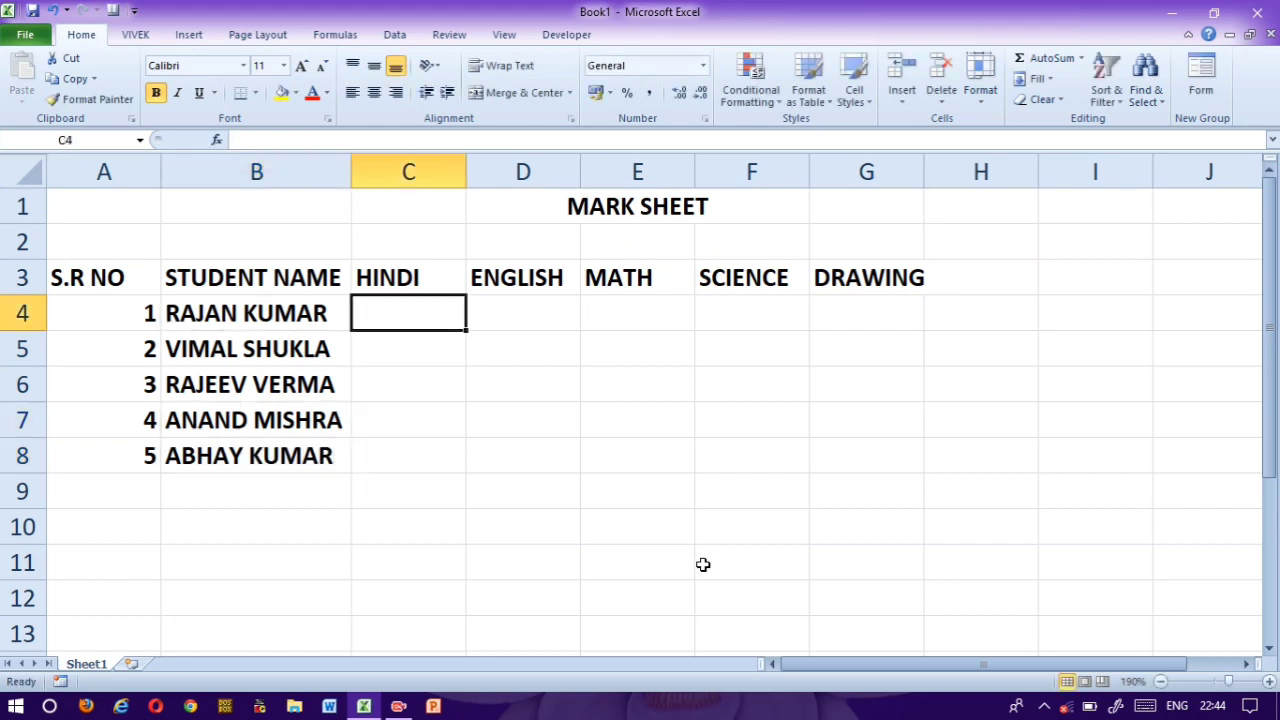
pyautogui.write('65')
pyautogui.press('Return')
pyautogui.write('54')
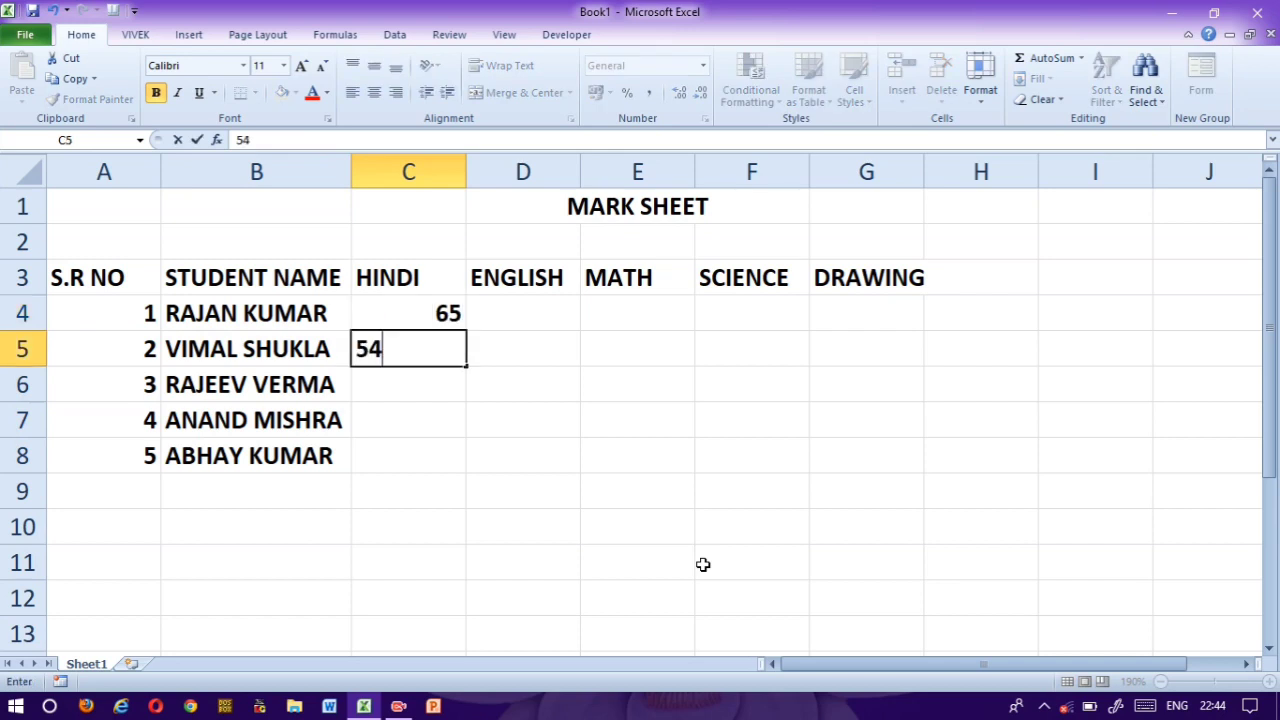
pyautogui.press('Return')
pyautogui.write('43')
pyautogui.press('Return')
pyautogui.write('44')
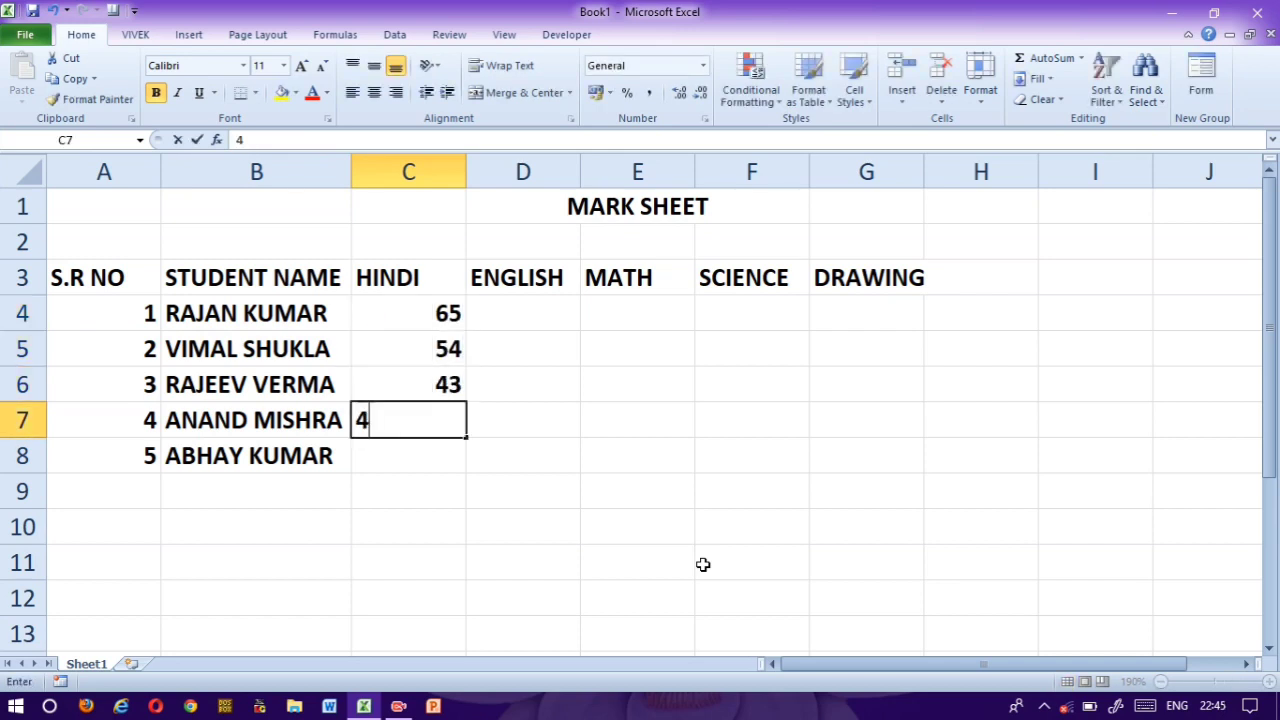
pyautogui.press('Return')
pyautogui.write('32')
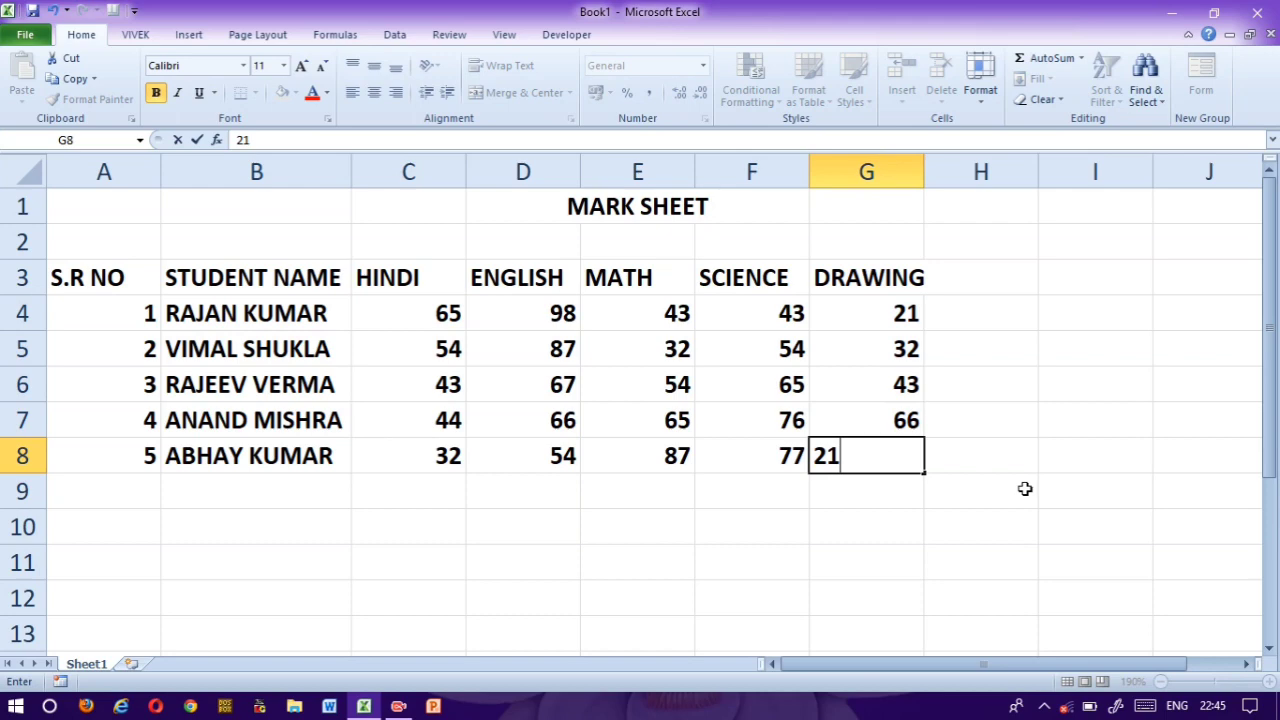
pyautogui.click(1025, 488)
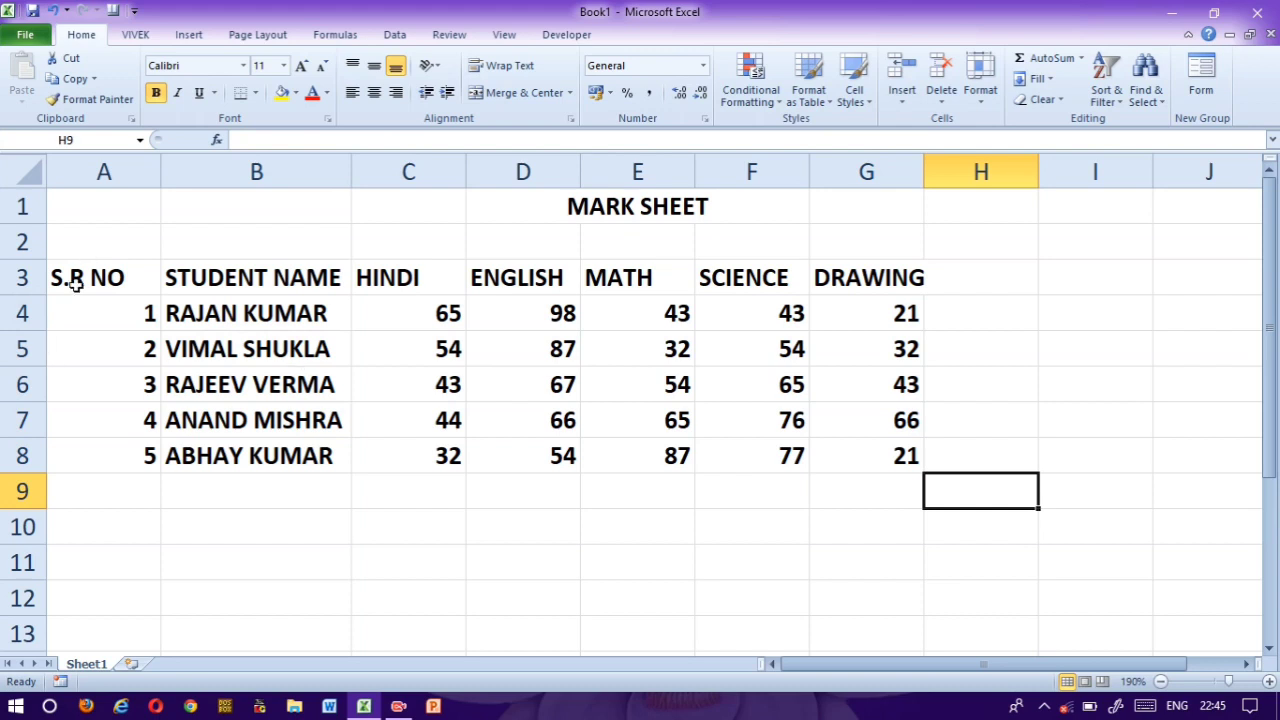
pyautogui.moveTo(74, 278); pyautogui.dragTo(334, 354)
pyautogui.moveTo(617, 409); pyautogui.dragTo(1060, 429)
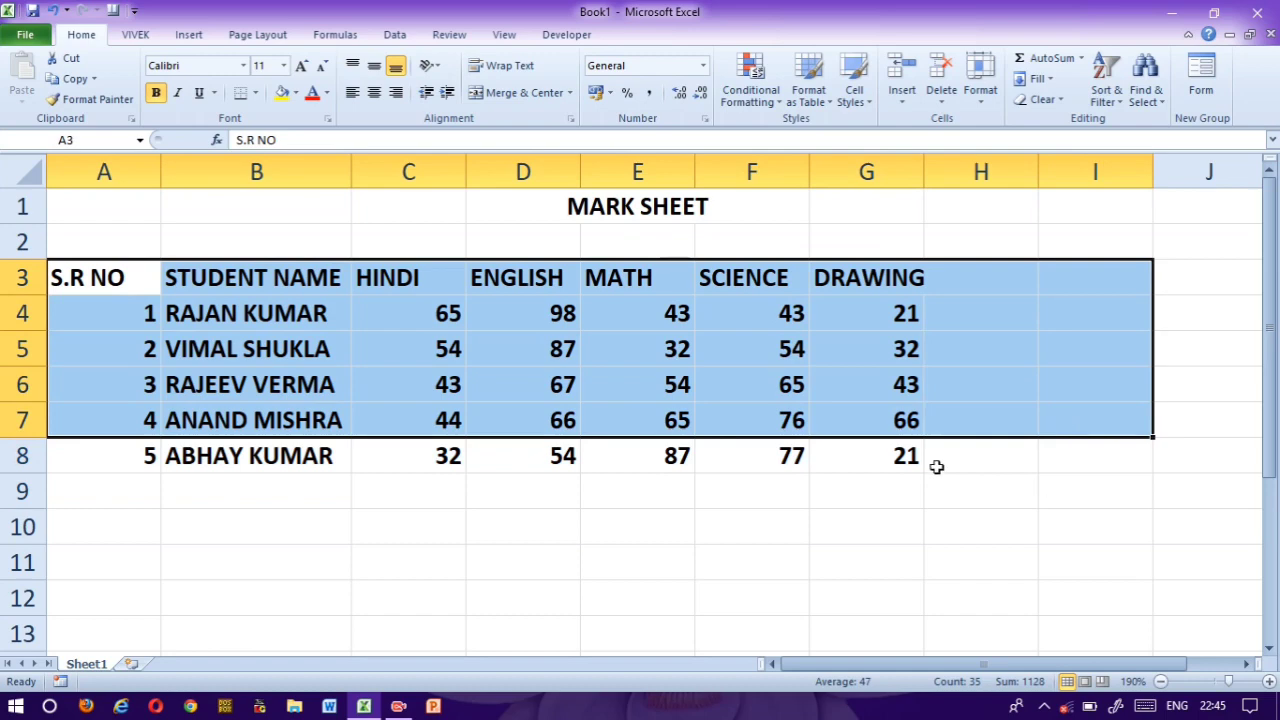
pyautogui.click(626, 500)
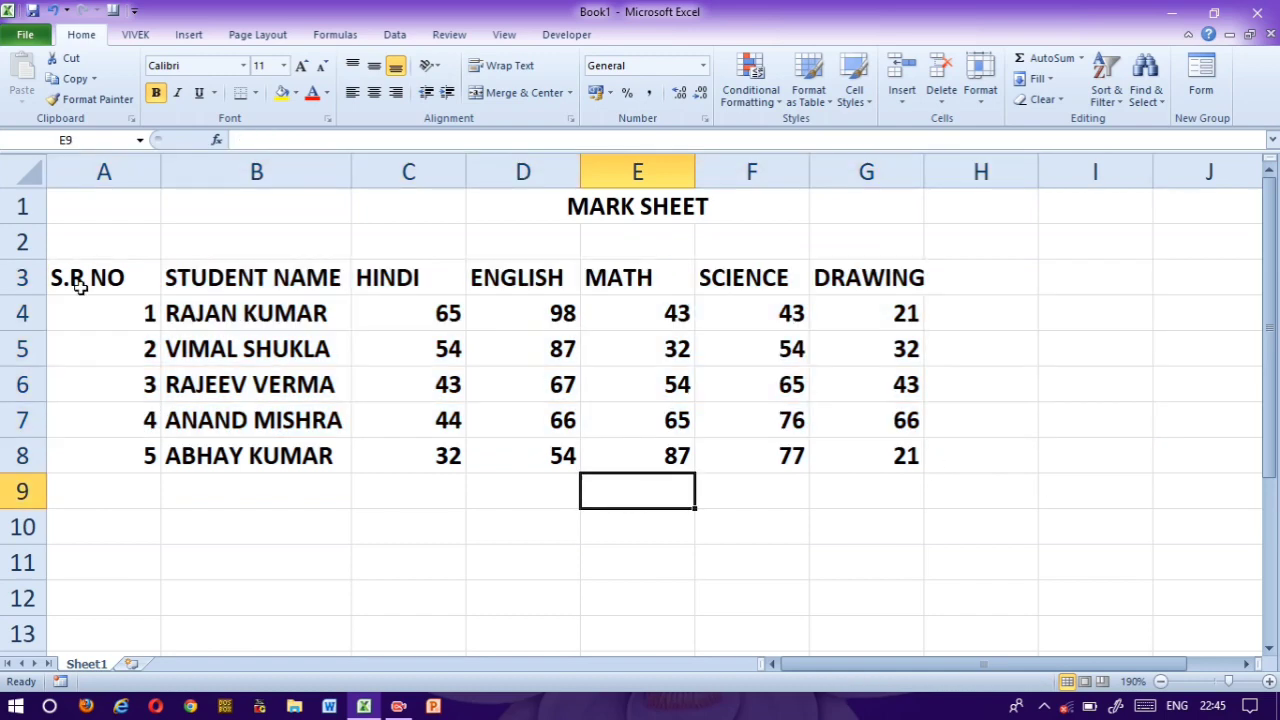
# Step: Centre the contents of the range A3 to I8 horizontally
pyautogui.moveTo(80, 277); pyautogui.dragTo(780, 425)
pyautogui.moveTo(968, 472); pyautogui.dragTo(1100, 463)
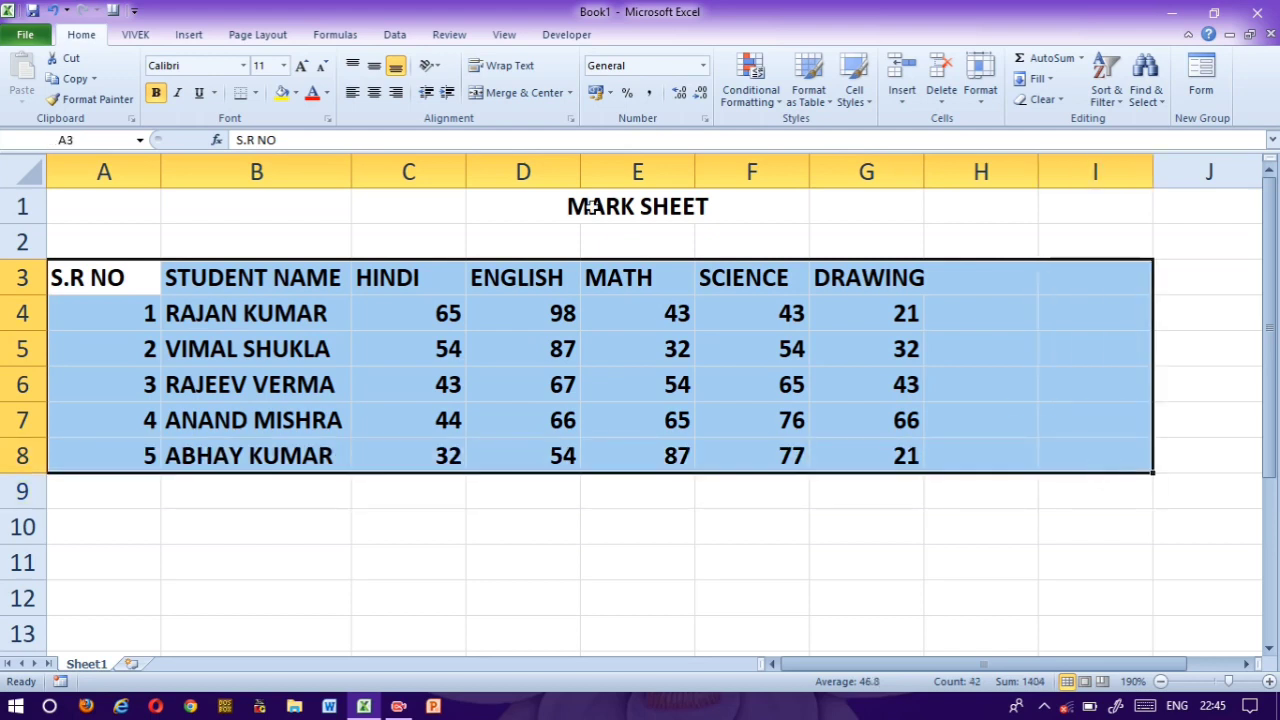
pyautogui.click(374, 93)
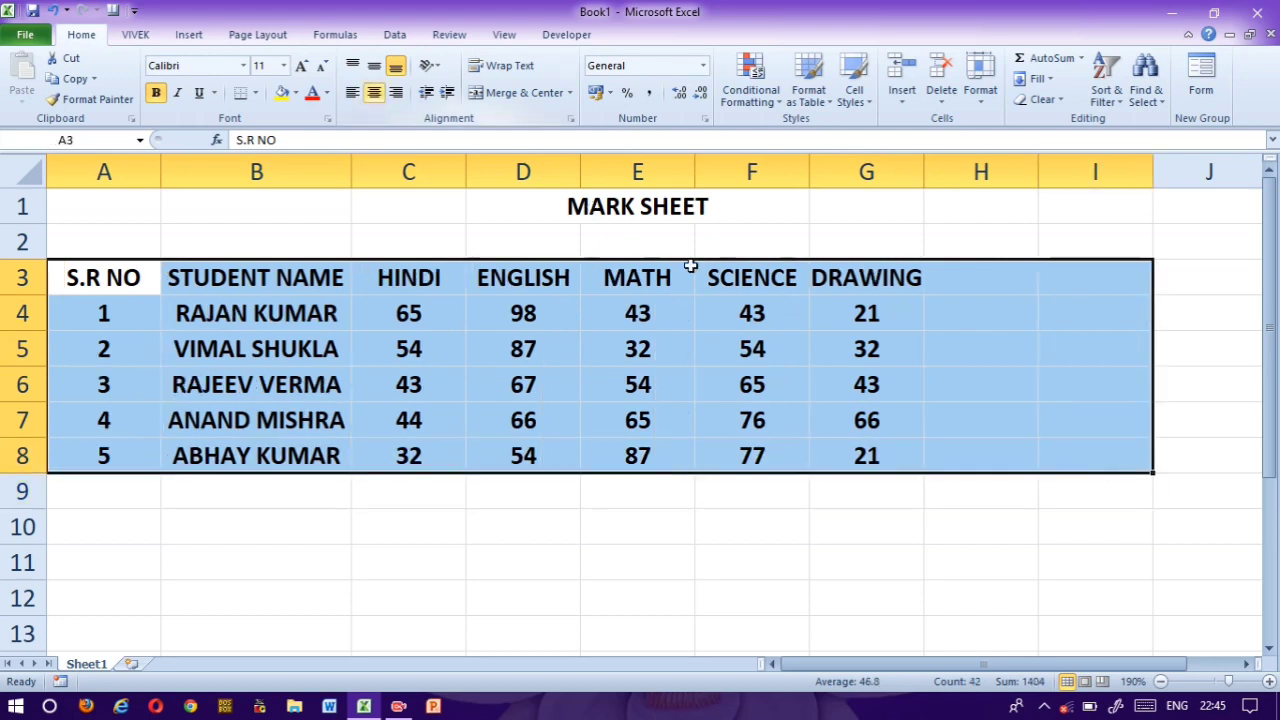
# Step: Add the column heading TOTAL in H3
pyautogui.click(965, 286)
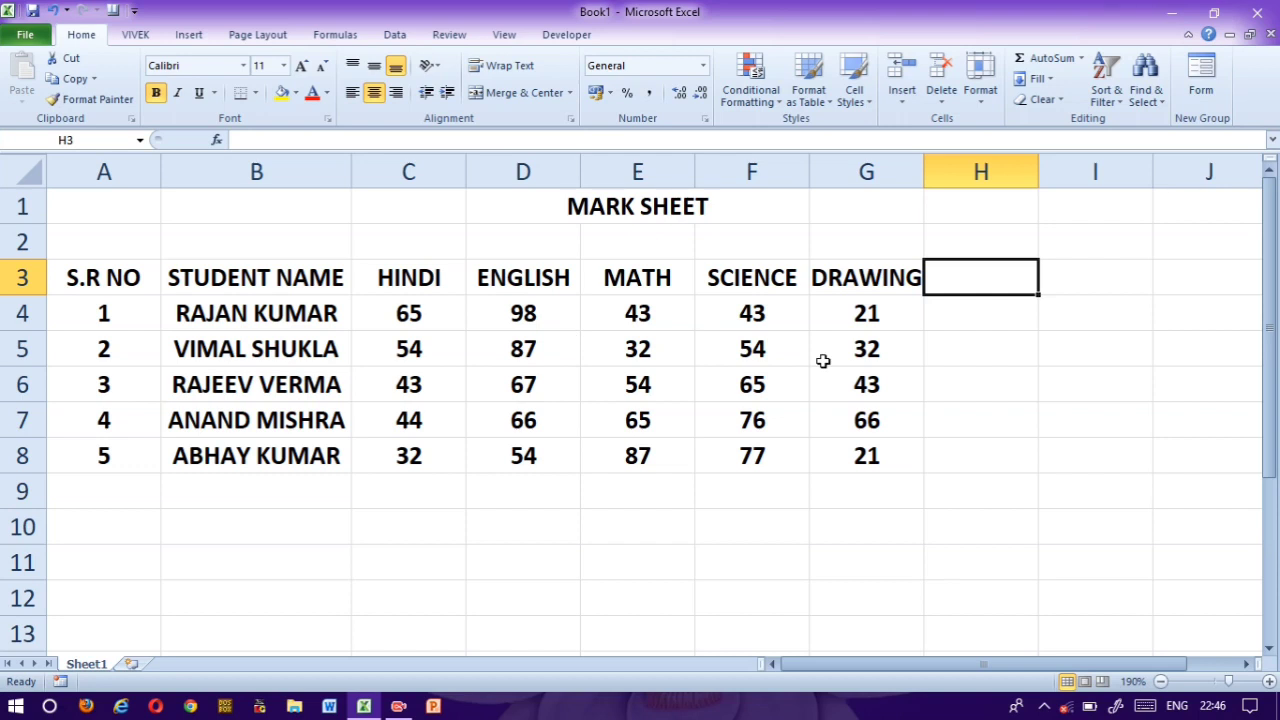
pyautogui.write('TOTAL')
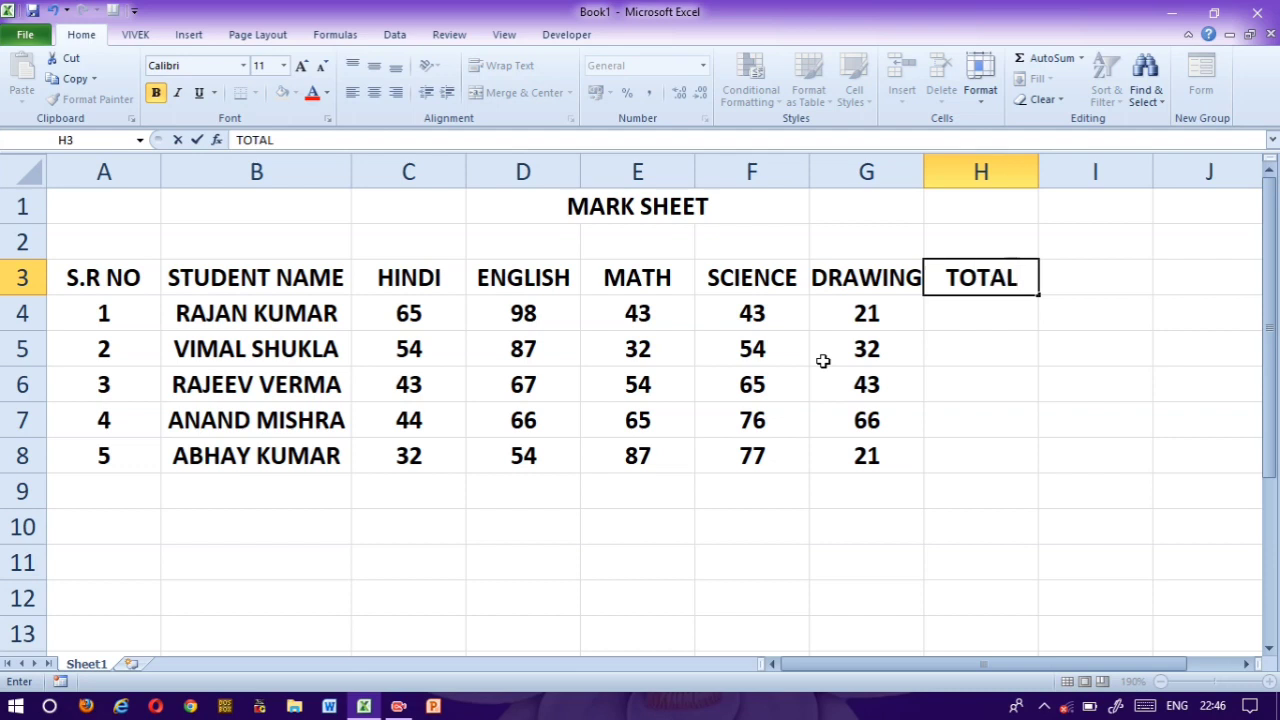
pyautogui.press('Return')
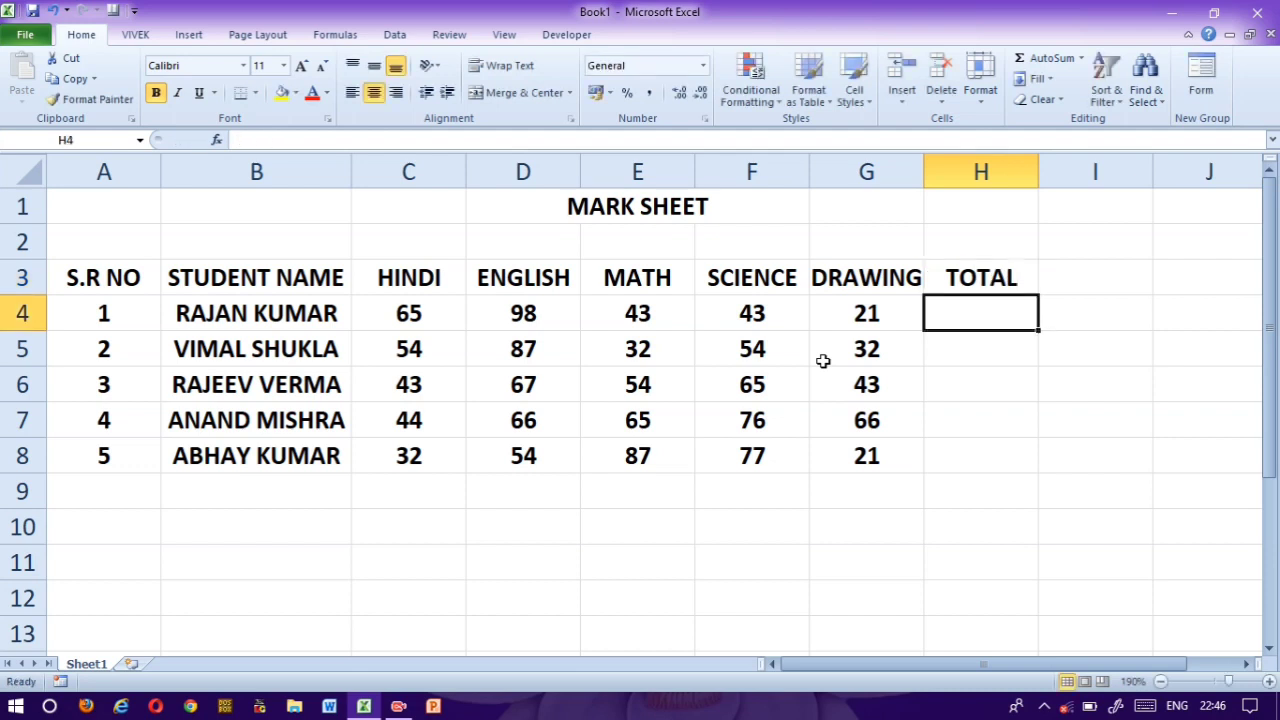
# Step: Total the first student's marks in H4 with the formula =SUM(G4,F4,E4,D4,C4)
pyautogui.write('=S')
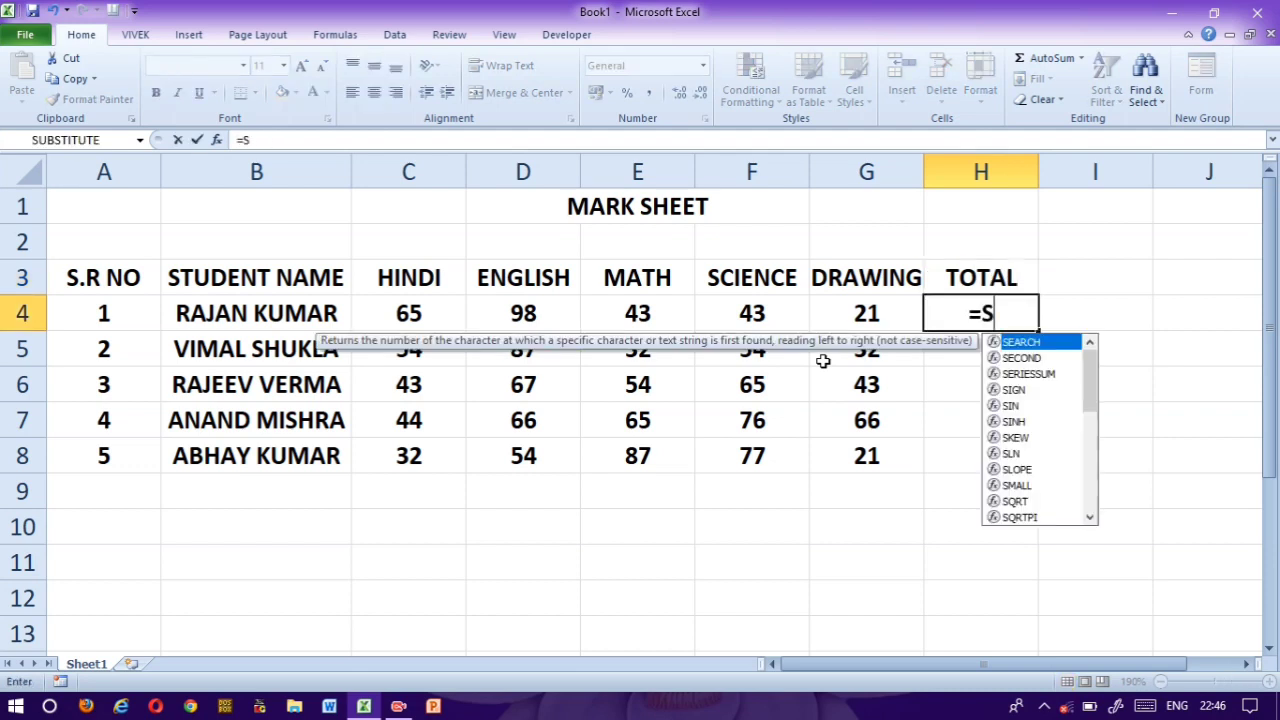
pyautogui.write('UM(')
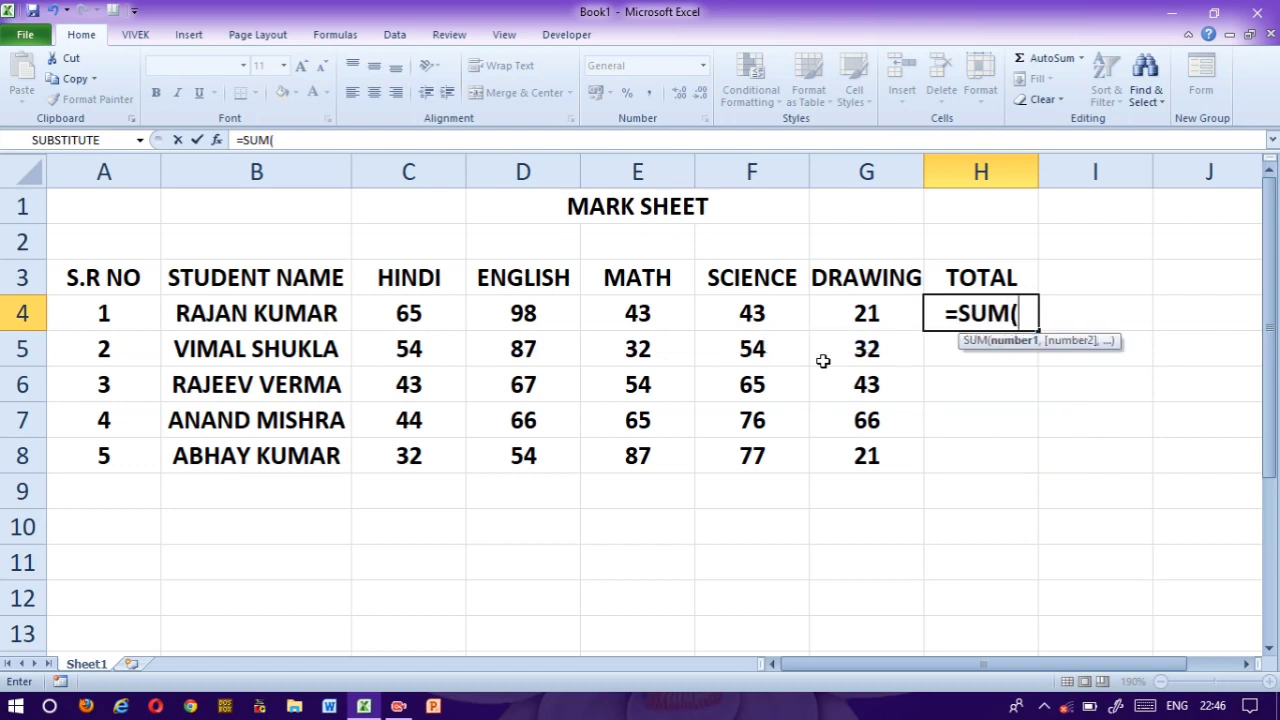
pyautogui.click(871, 318)
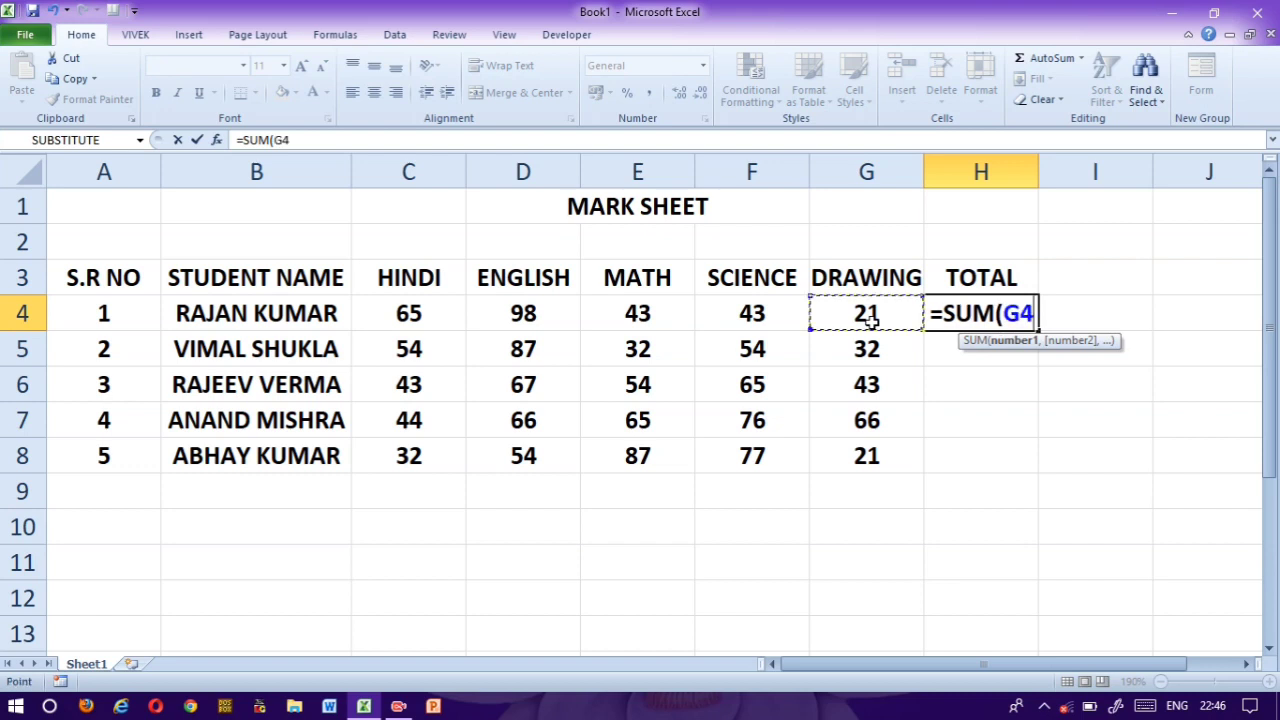
pyautogui.write(',')
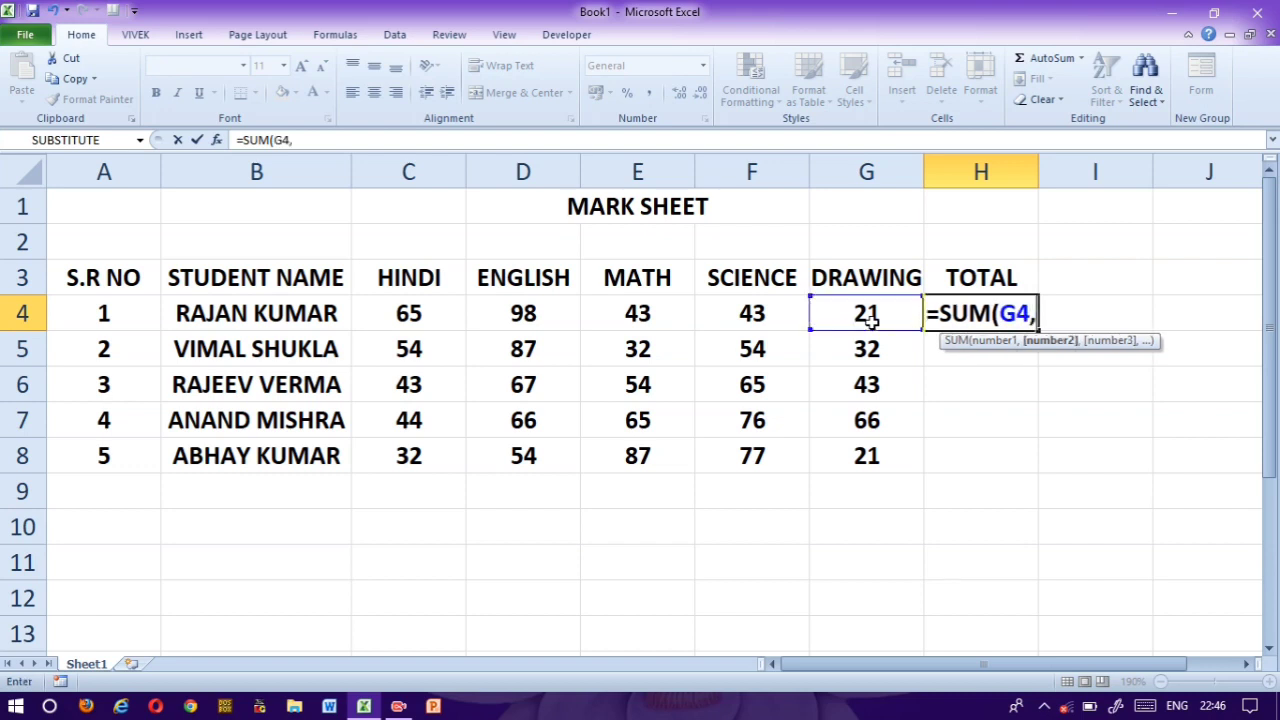
pyautogui.click(757, 310)
pyautogui.write(',')
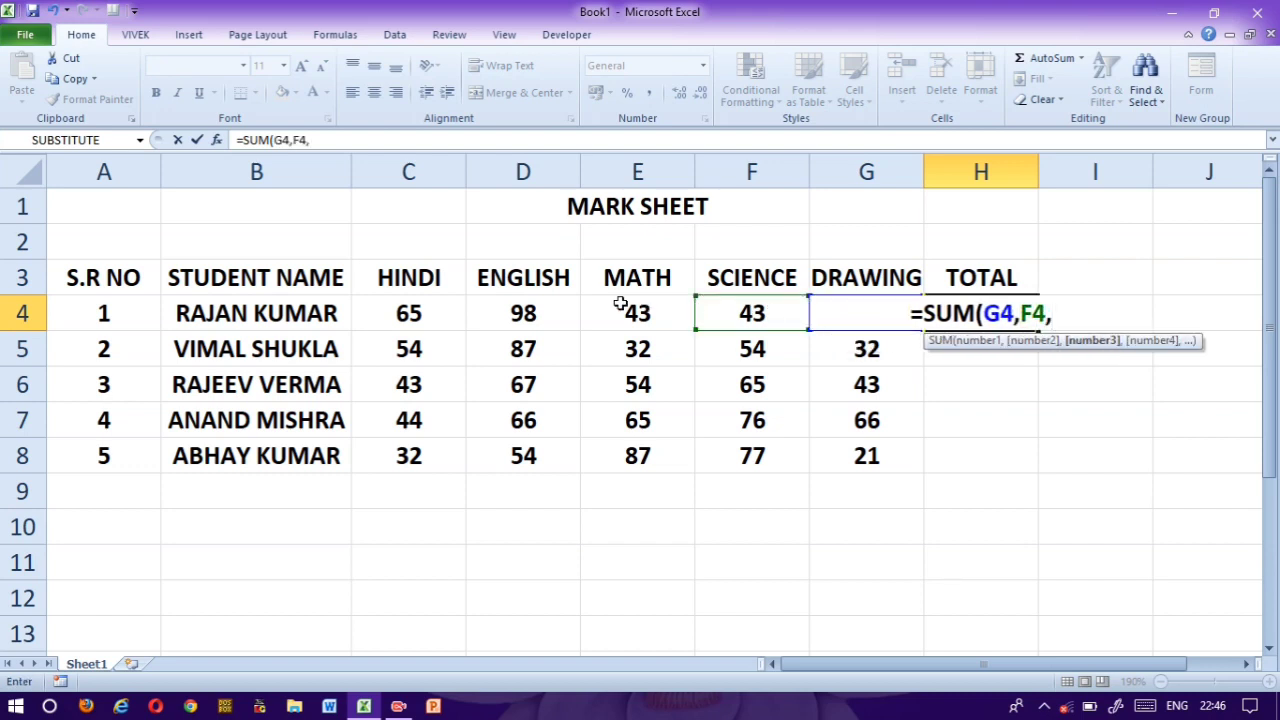
pyautogui.click(615, 305)
pyautogui.write(',')
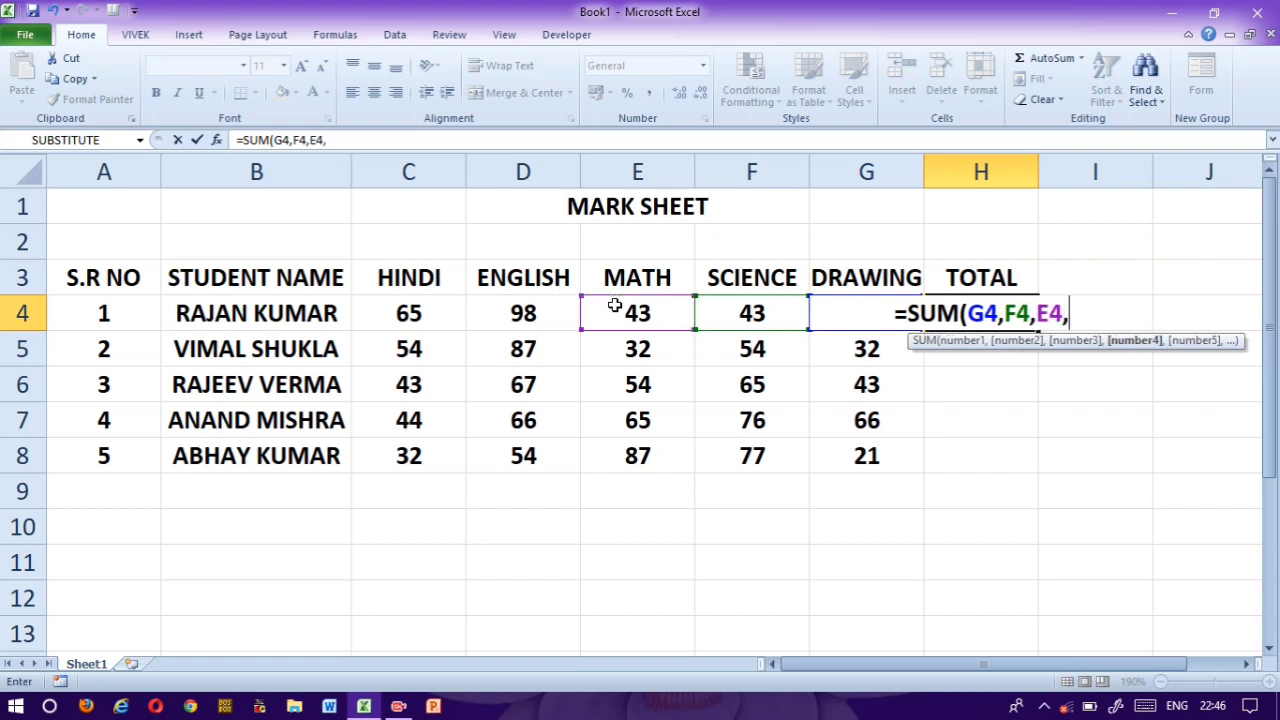
pyautogui.click(520, 313)
pyautogui.write(',')
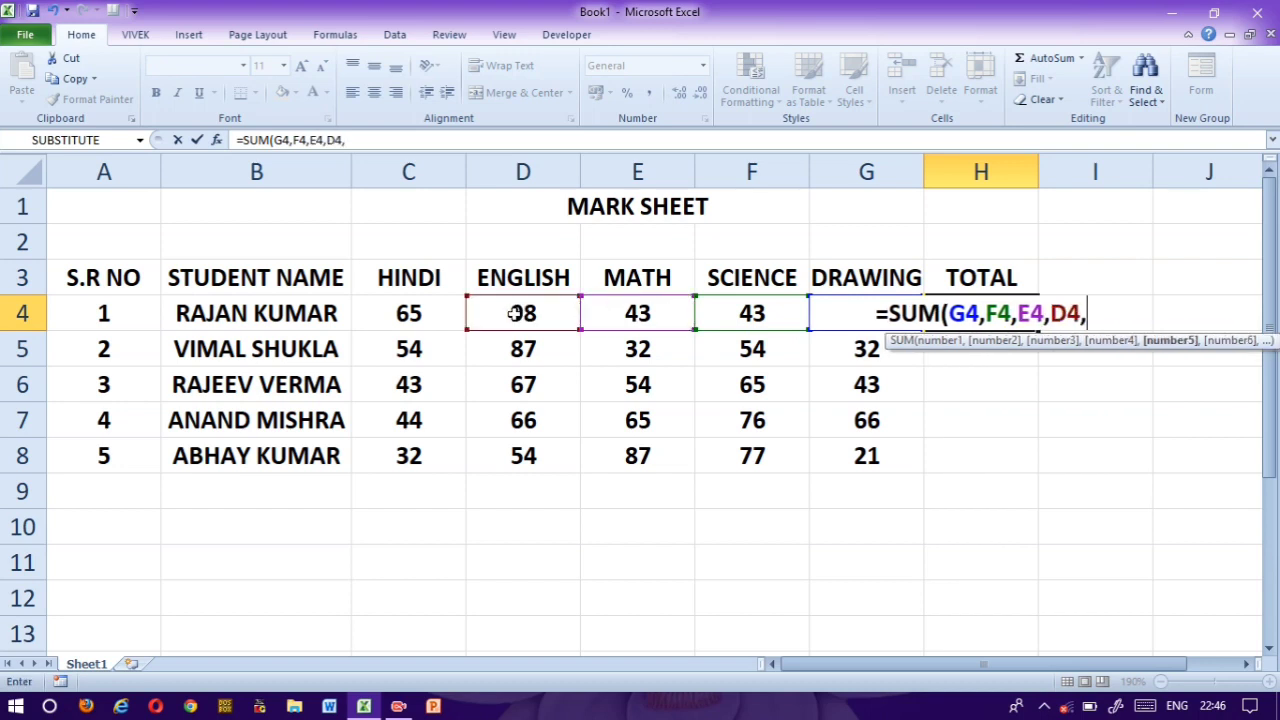
pyautogui.click(405, 318)
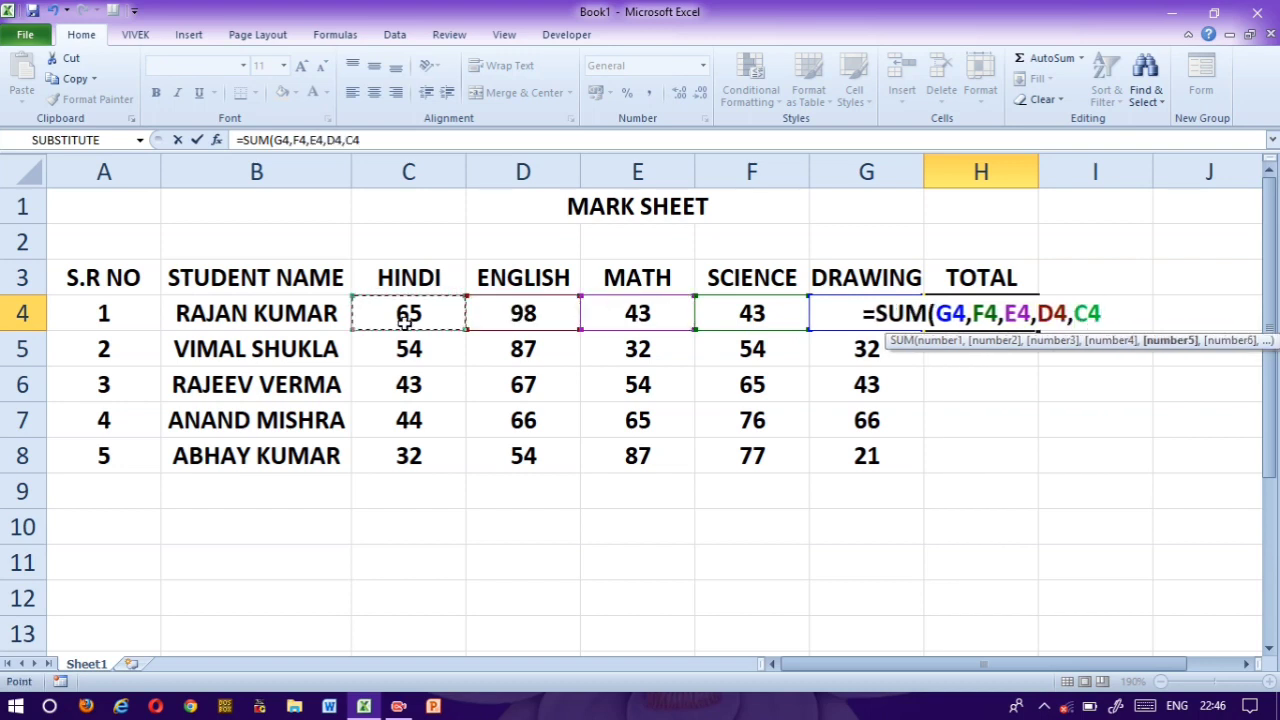
pyautogui.write(')')
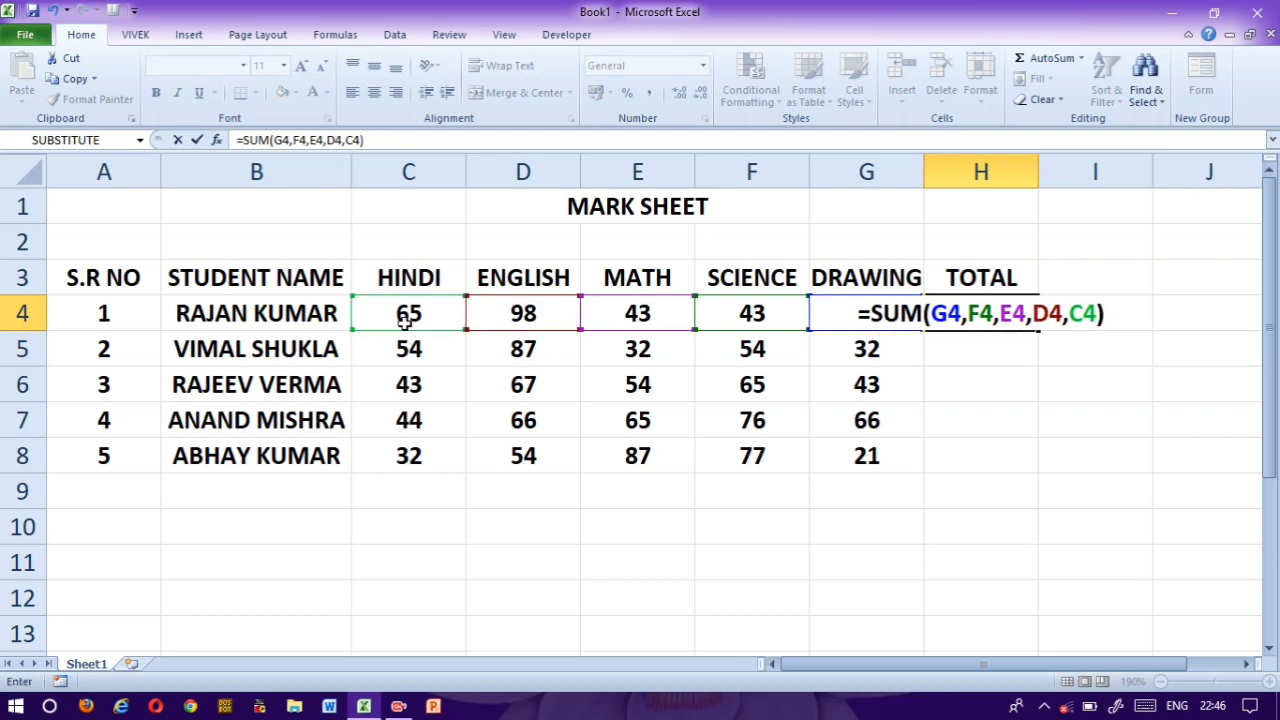
pyautogui.press('Return')
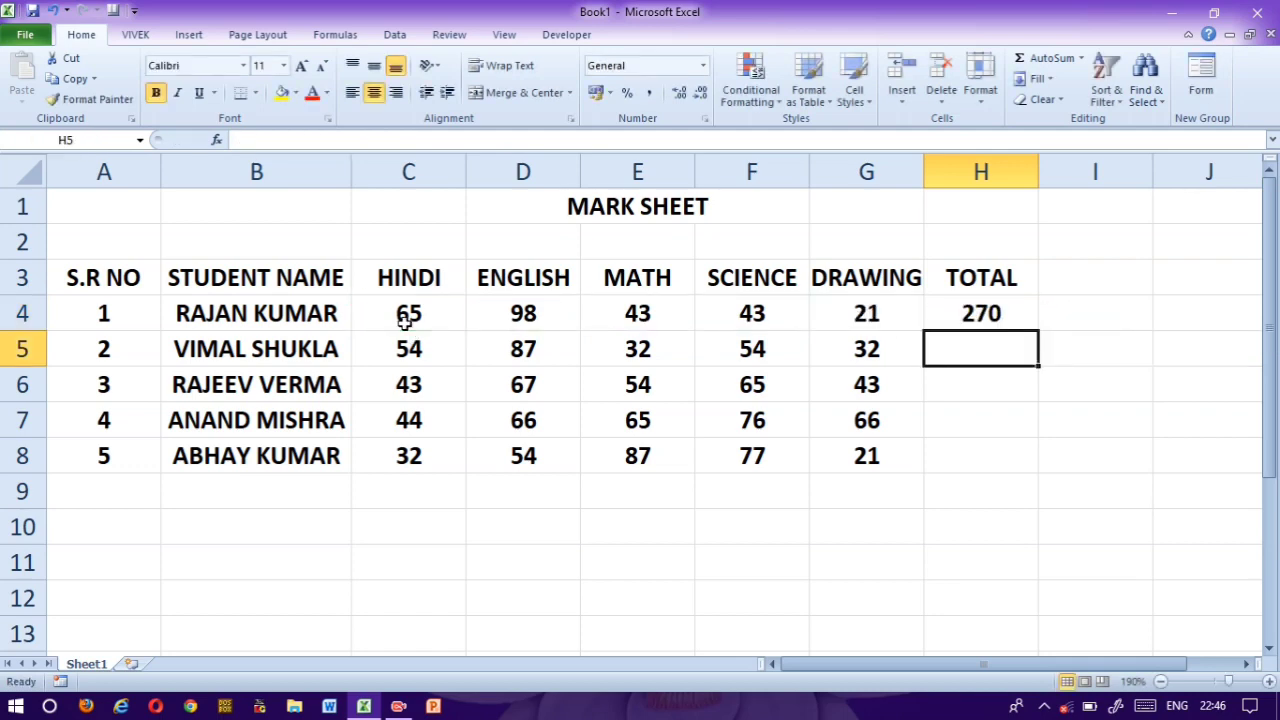
# Step: Change the first student's Science mark in F4 to 77
pyautogui.click(708, 317)
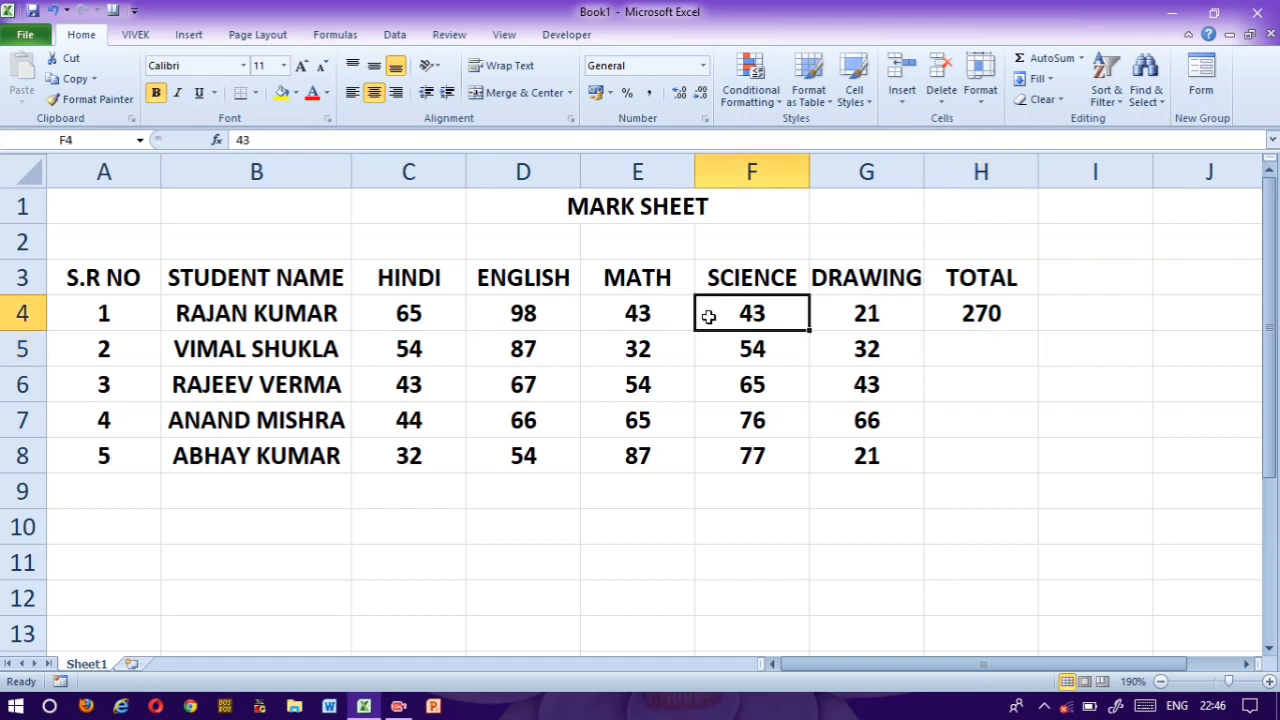
pyautogui.write('77')
pyautogui.press('Return')
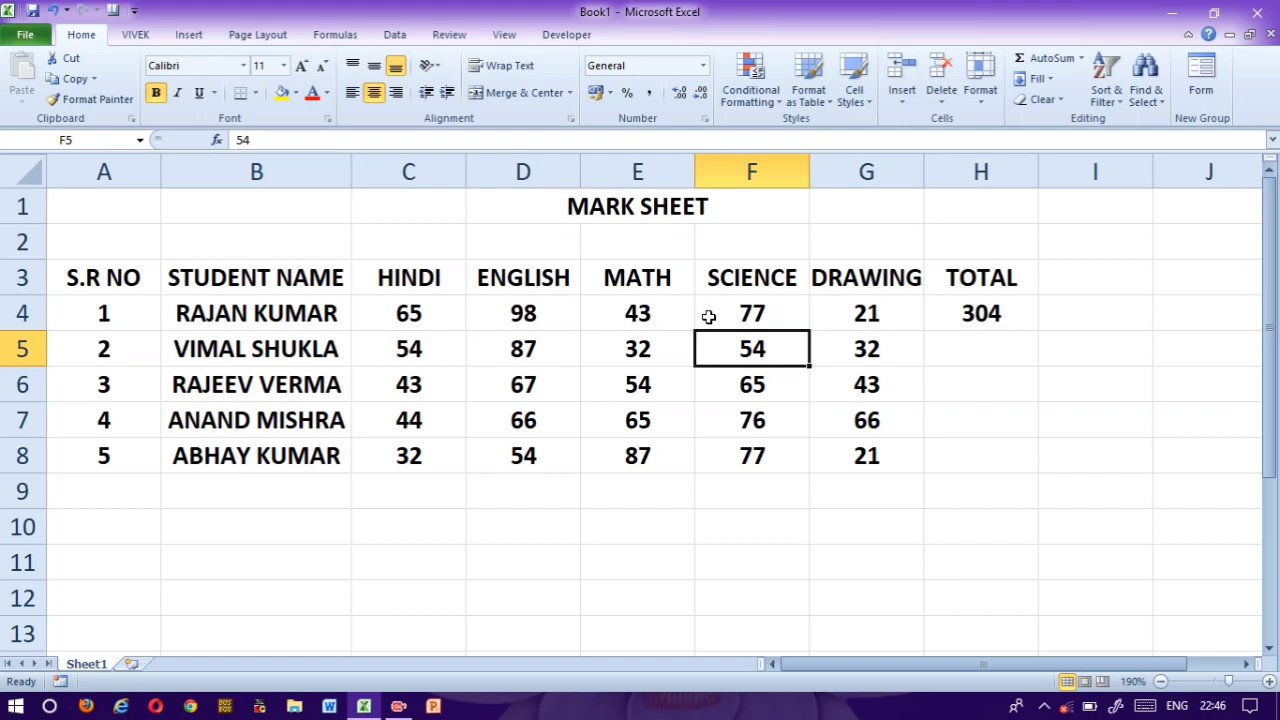
# Step: Total the second student's marks in H5 with =SUM(C5:G5) and fill the formula down to H8
pyautogui.click(977, 344)
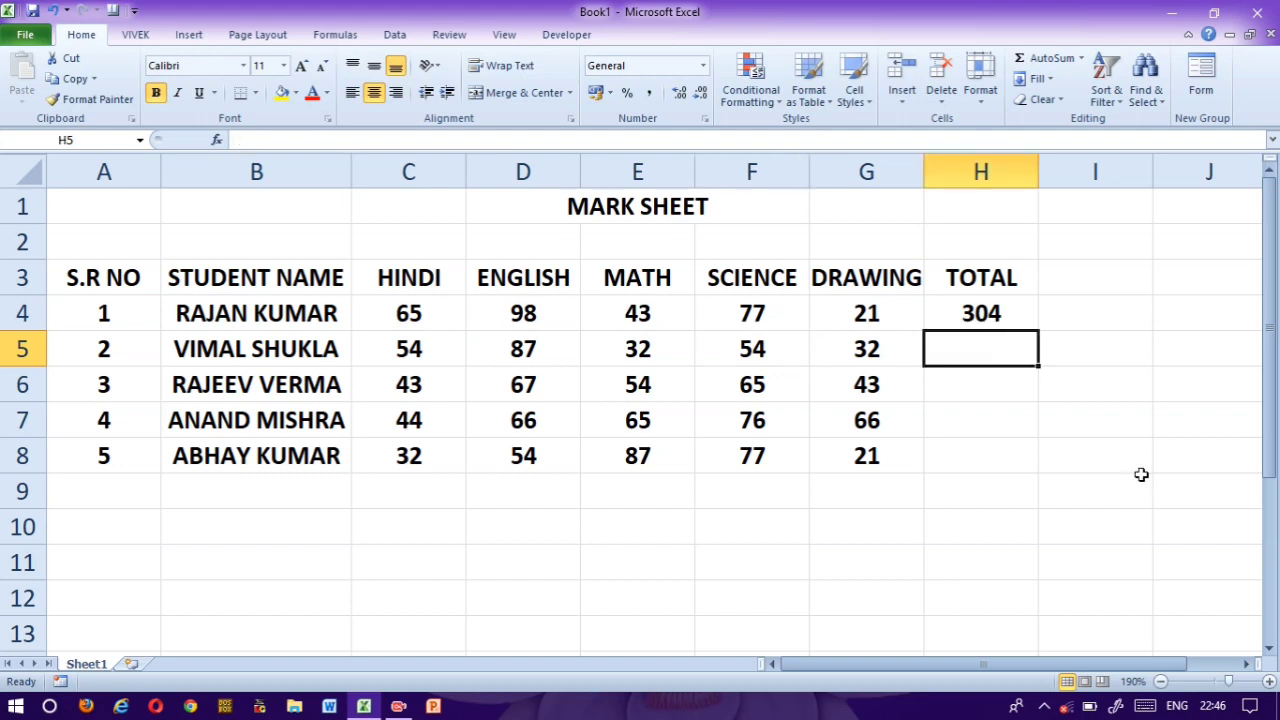
pyautogui.write('=SUM(')
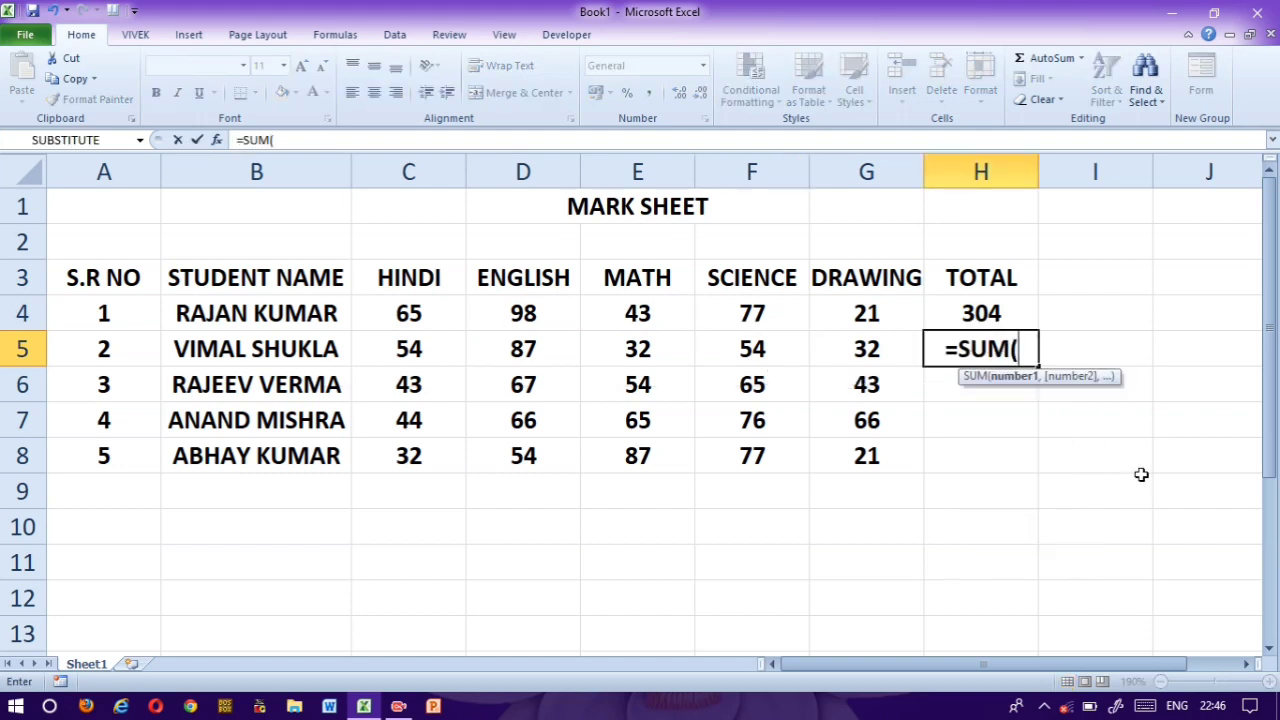
pyautogui.click(441, 355)
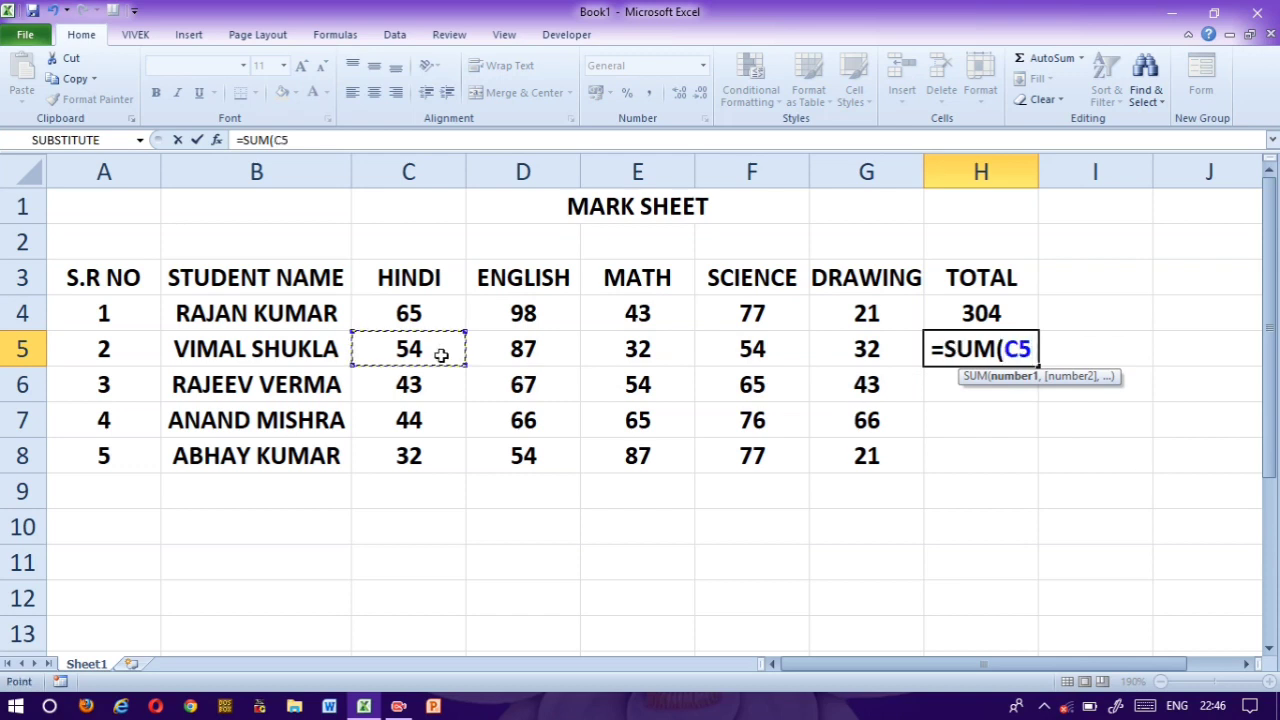
pyautogui.press('F8')
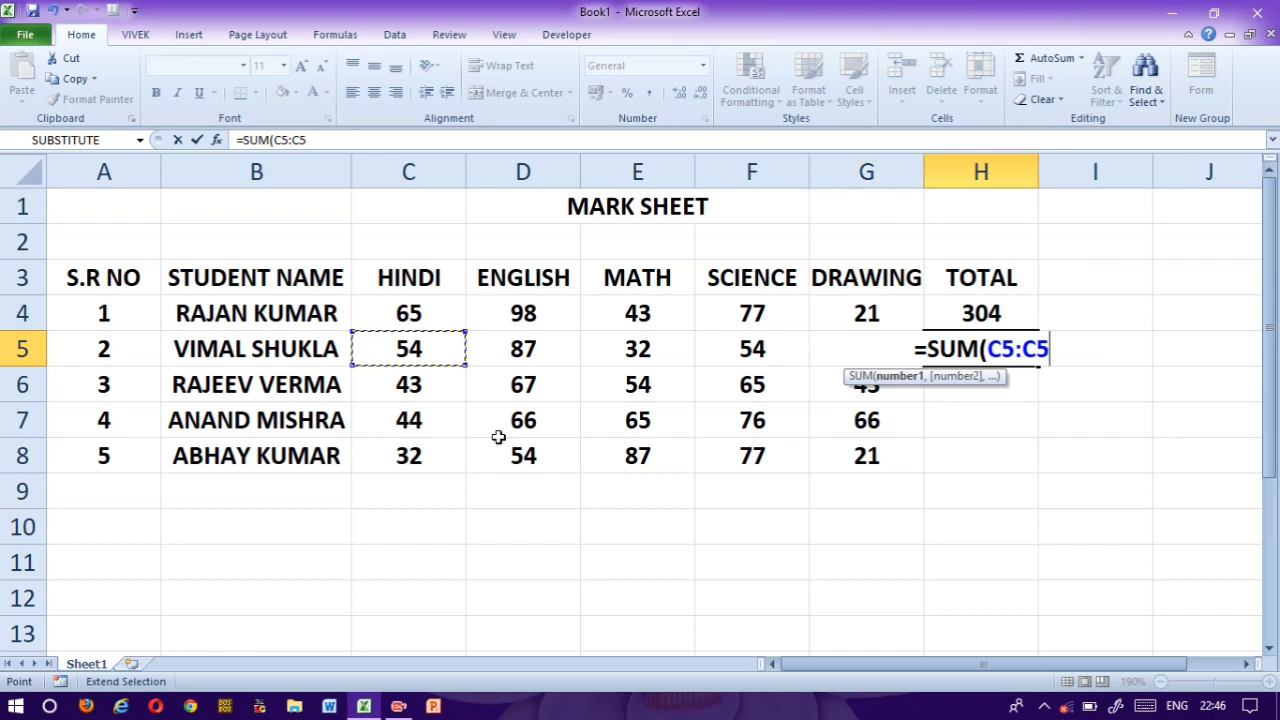
pyautogui.write('G5')
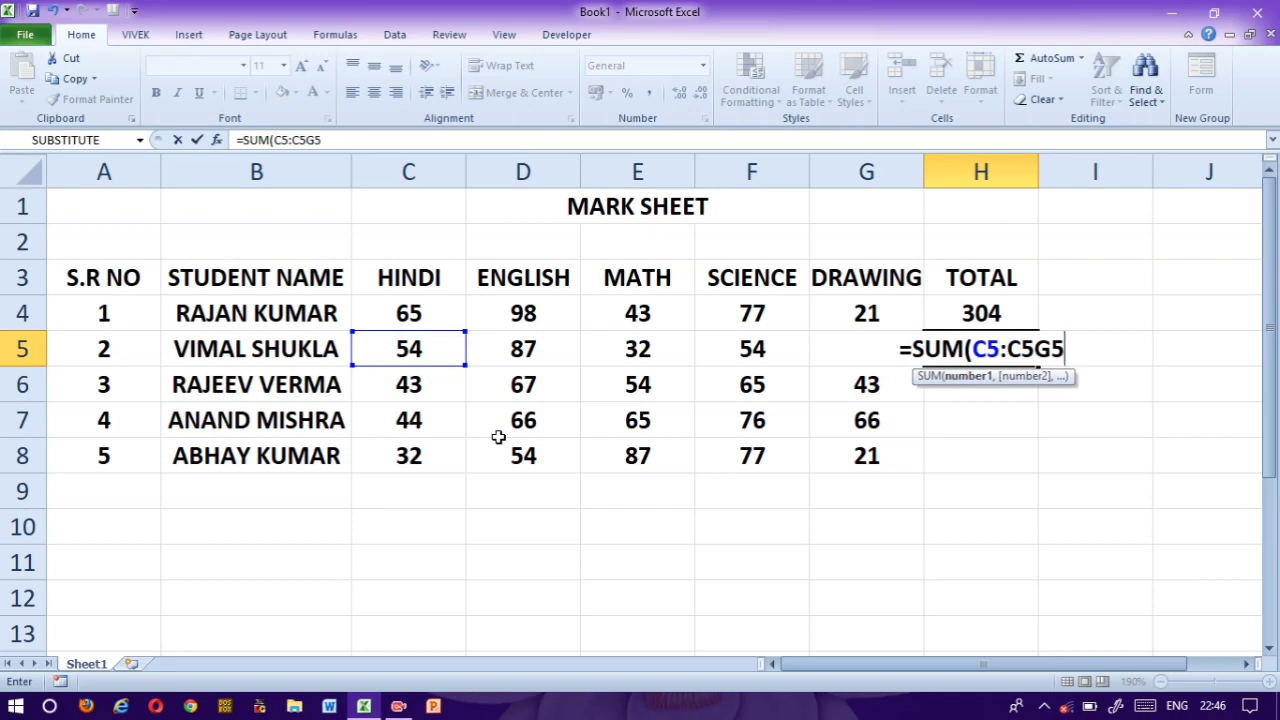
pyautogui.press('BackSpace')
pyautogui.press('BackSpace')
pyautogui.press('BackSpace')
pyautogui.press('BackSpace')
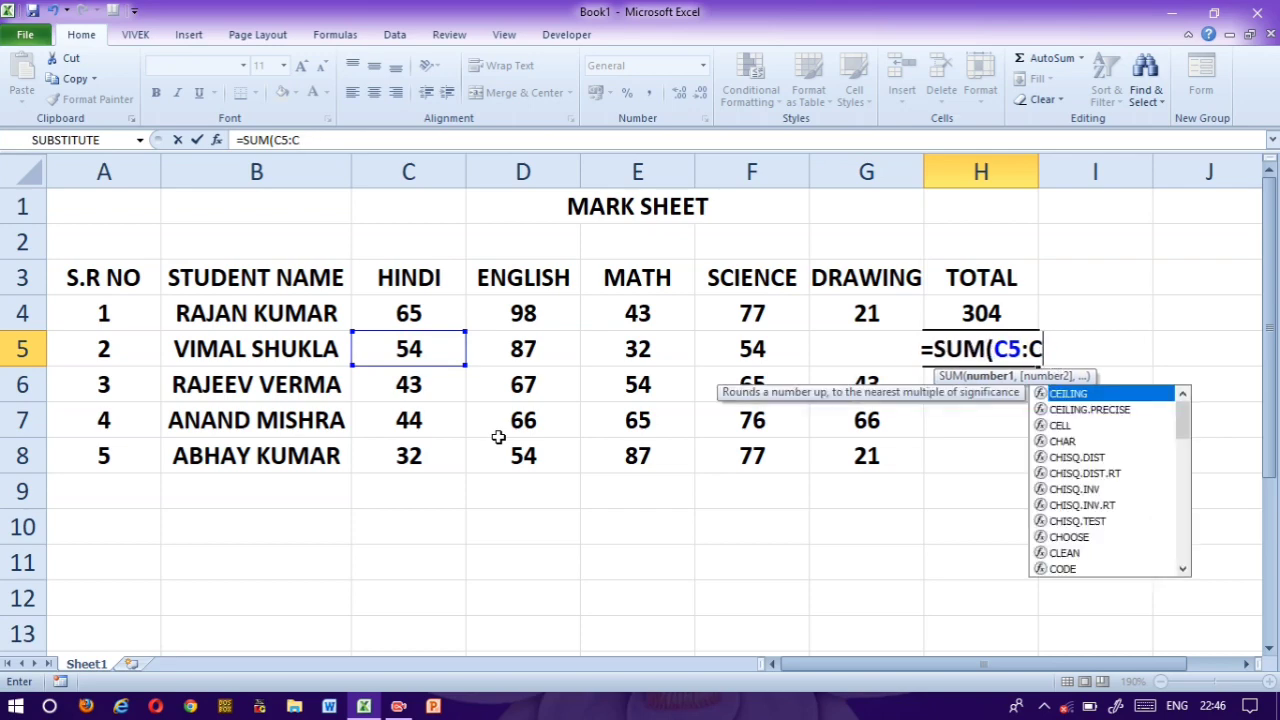
pyautogui.write('G5')
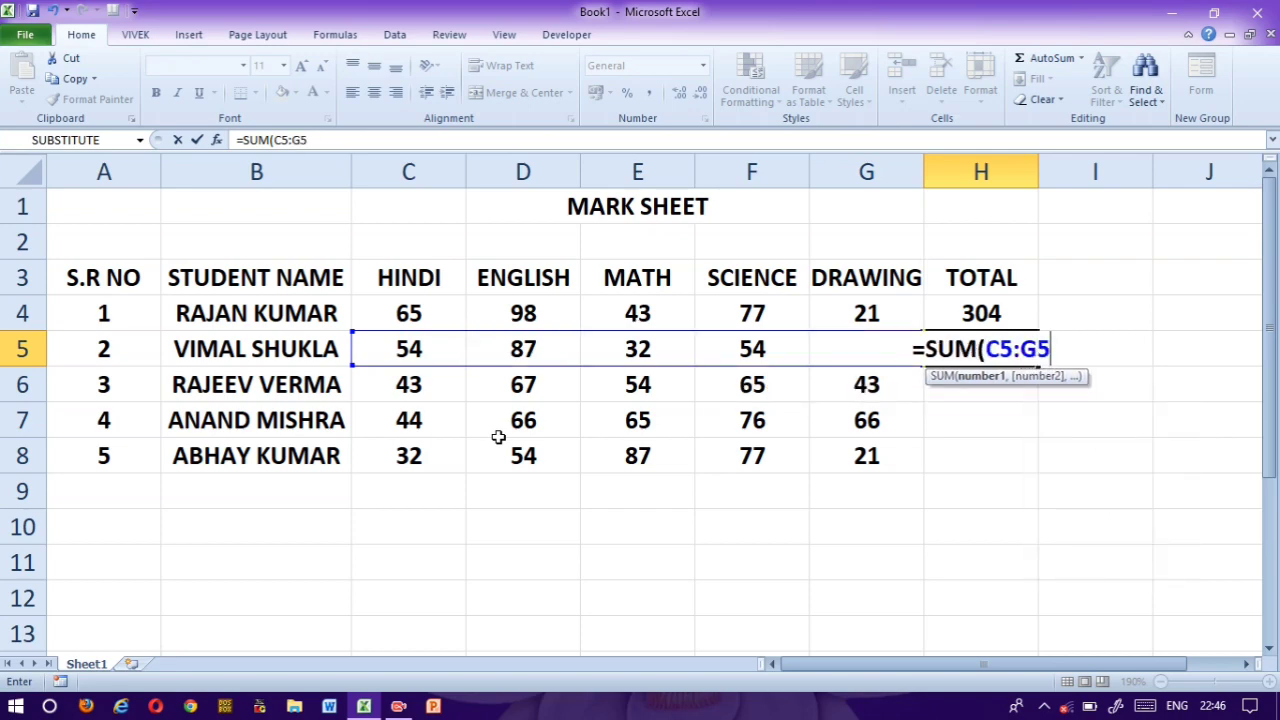
pyautogui.press('Return')
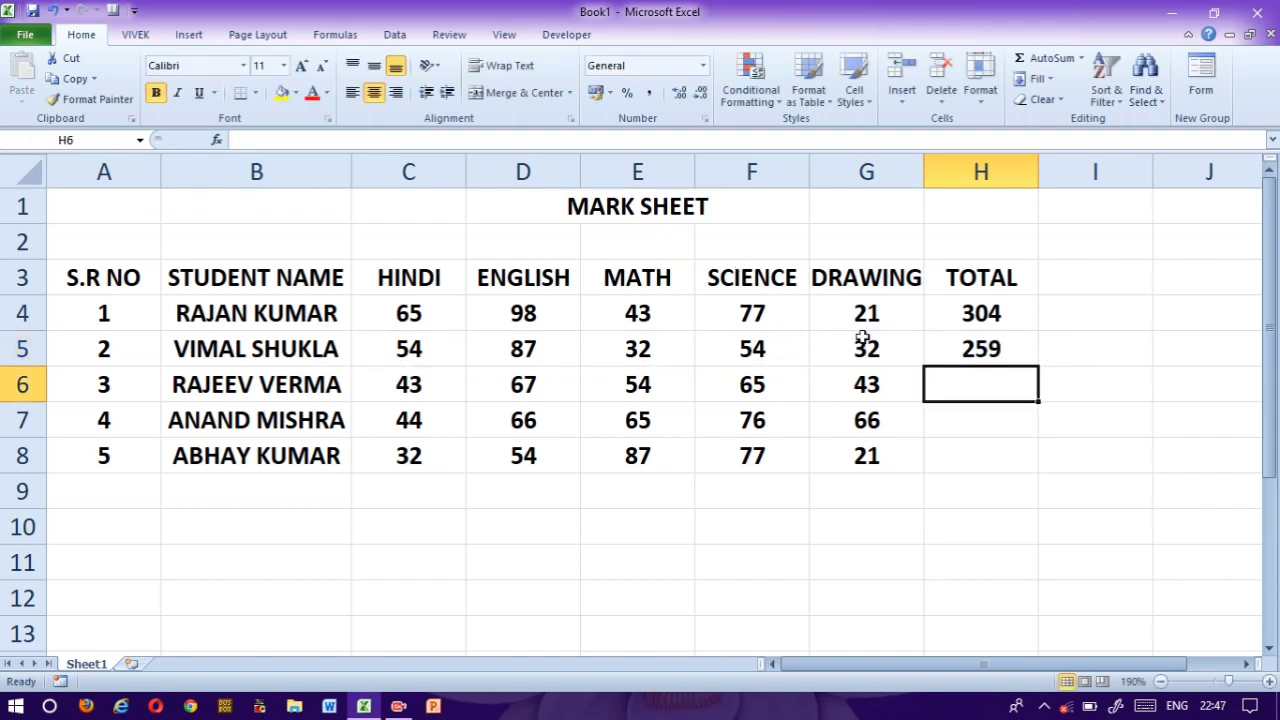
pyautogui.click(985, 342)
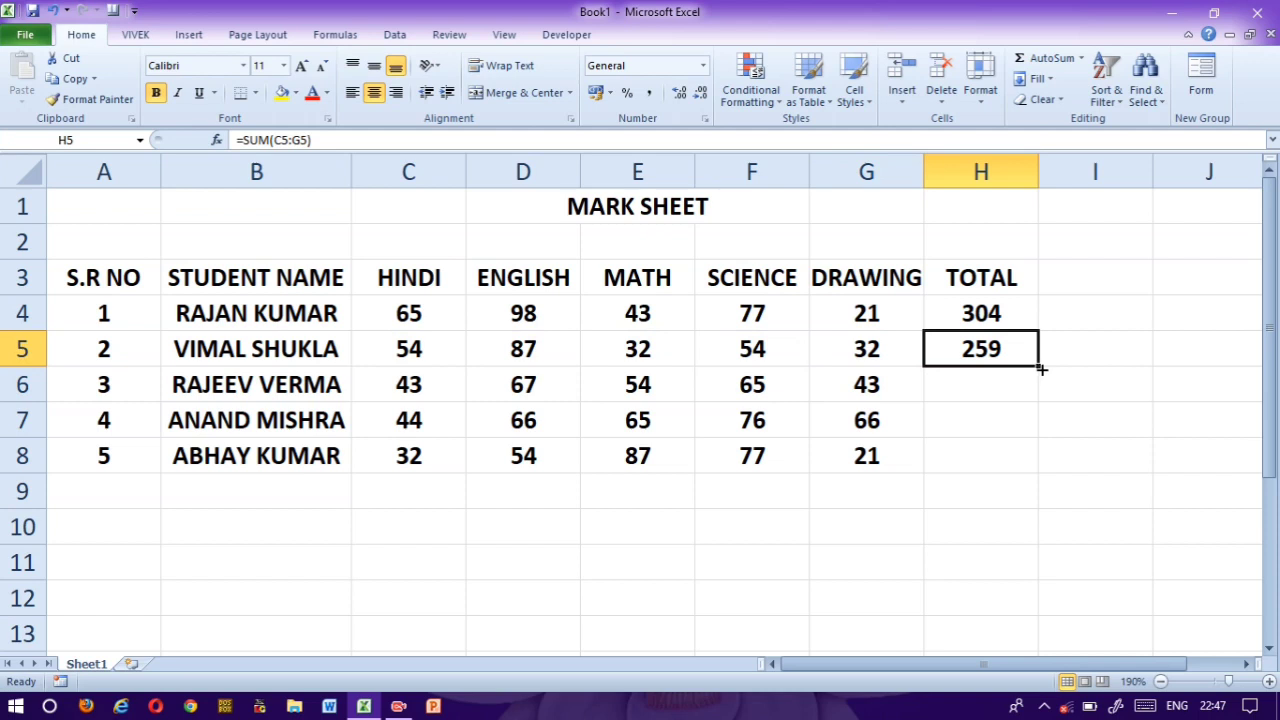
pyautogui.moveTo(1041, 369); pyautogui.dragTo(1040, 473)
# Step: Add the column heading PERCENTAGE in I3 and widen column I to fit it
pyautogui.click(1077, 277)
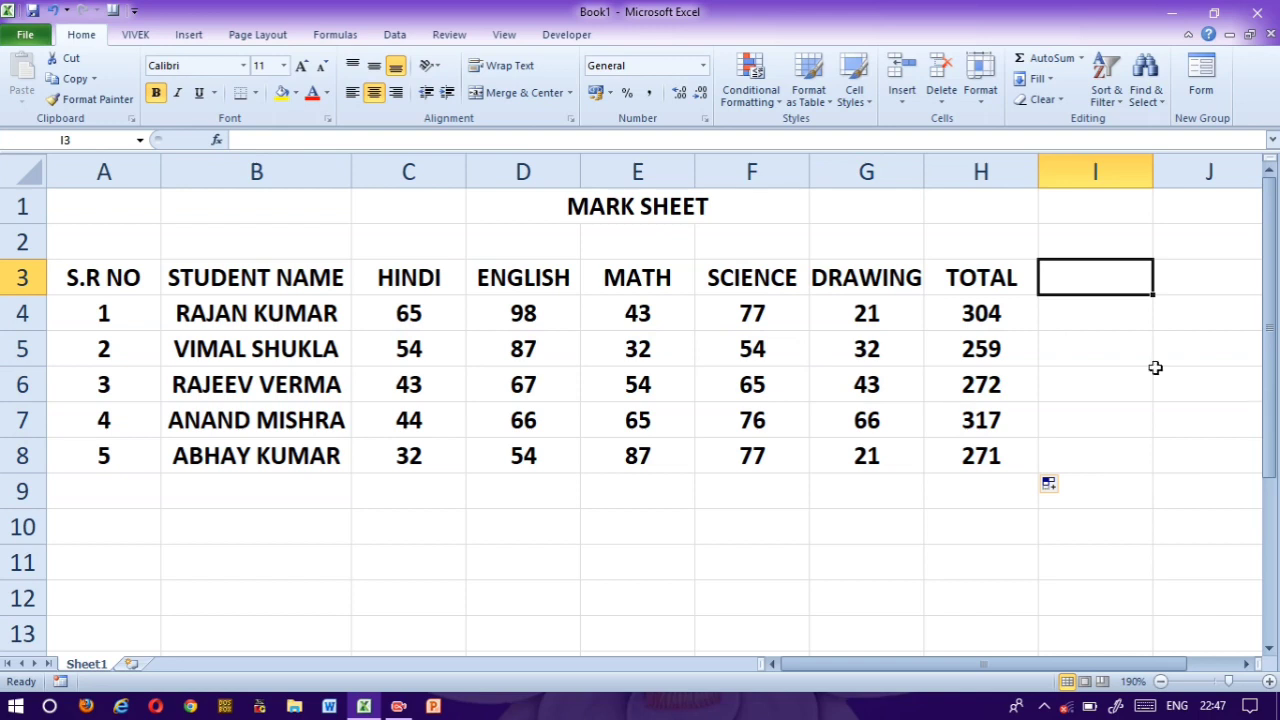
pyautogui.write('PERC')
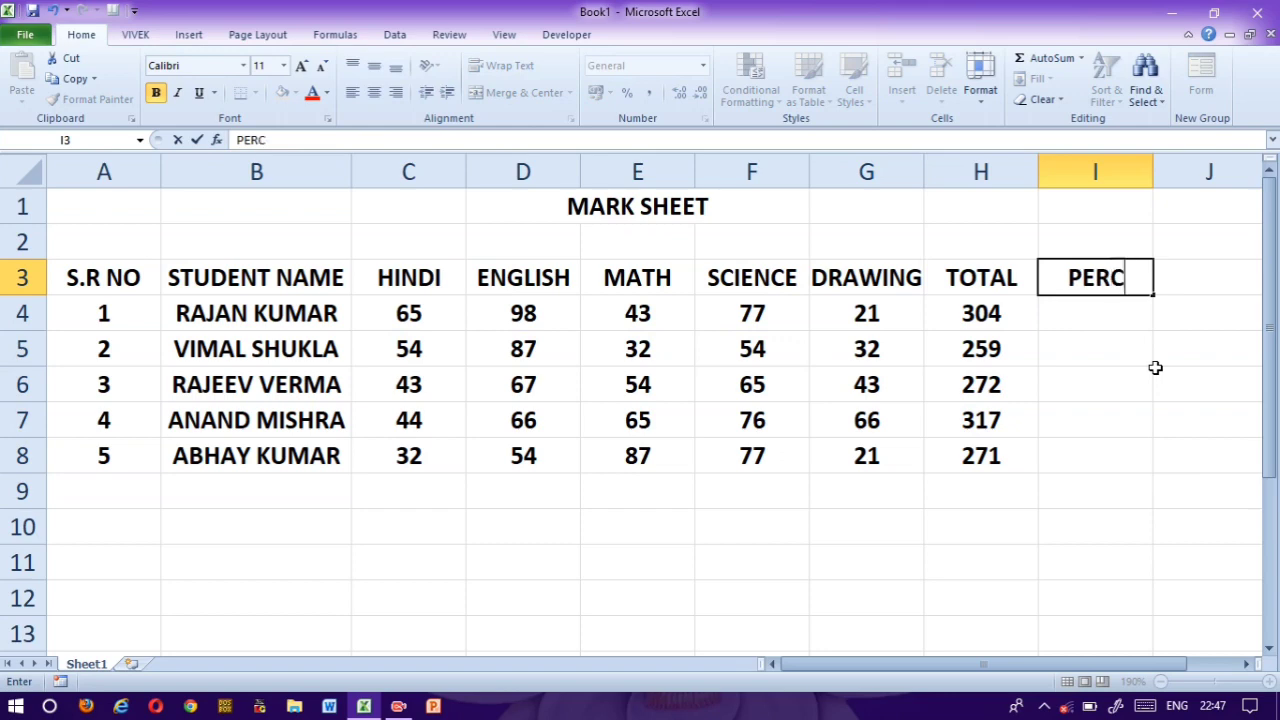
pyautogui.write('ENTAGE')
pyautogui.press('Return')
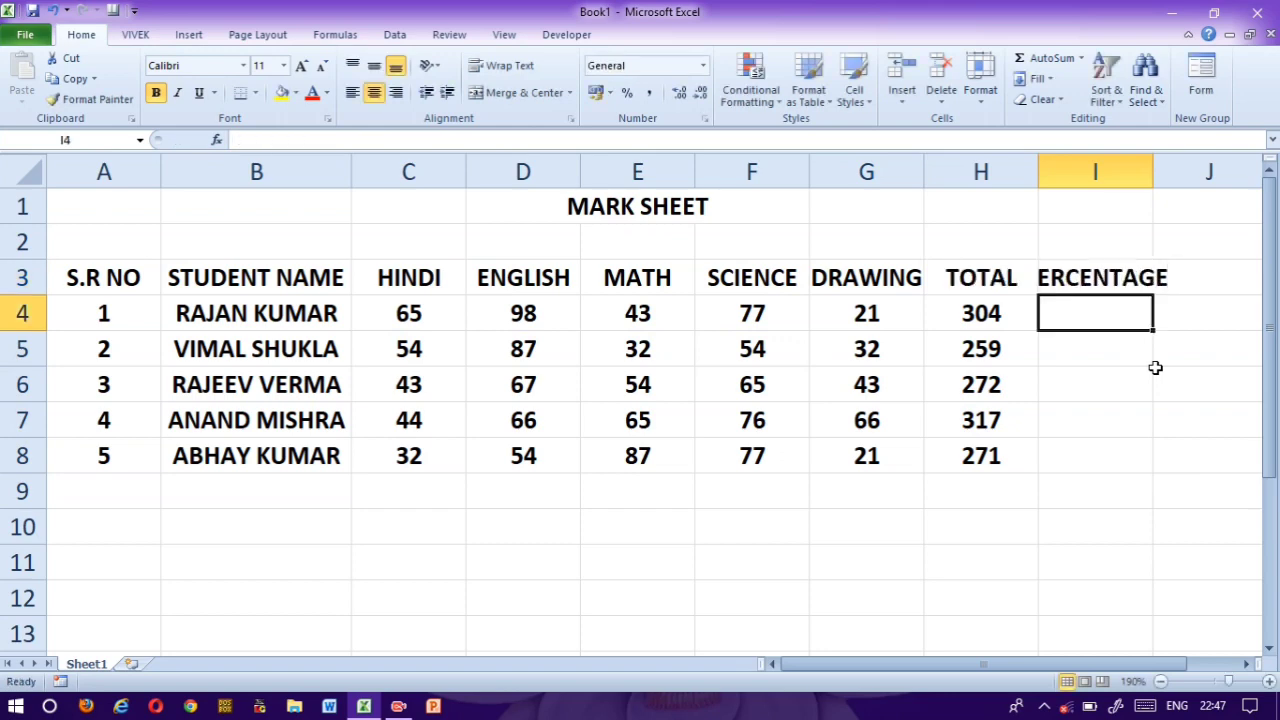
pyautogui.moveTo(1154, 174); pyautogui.dragTo(1195, 174)
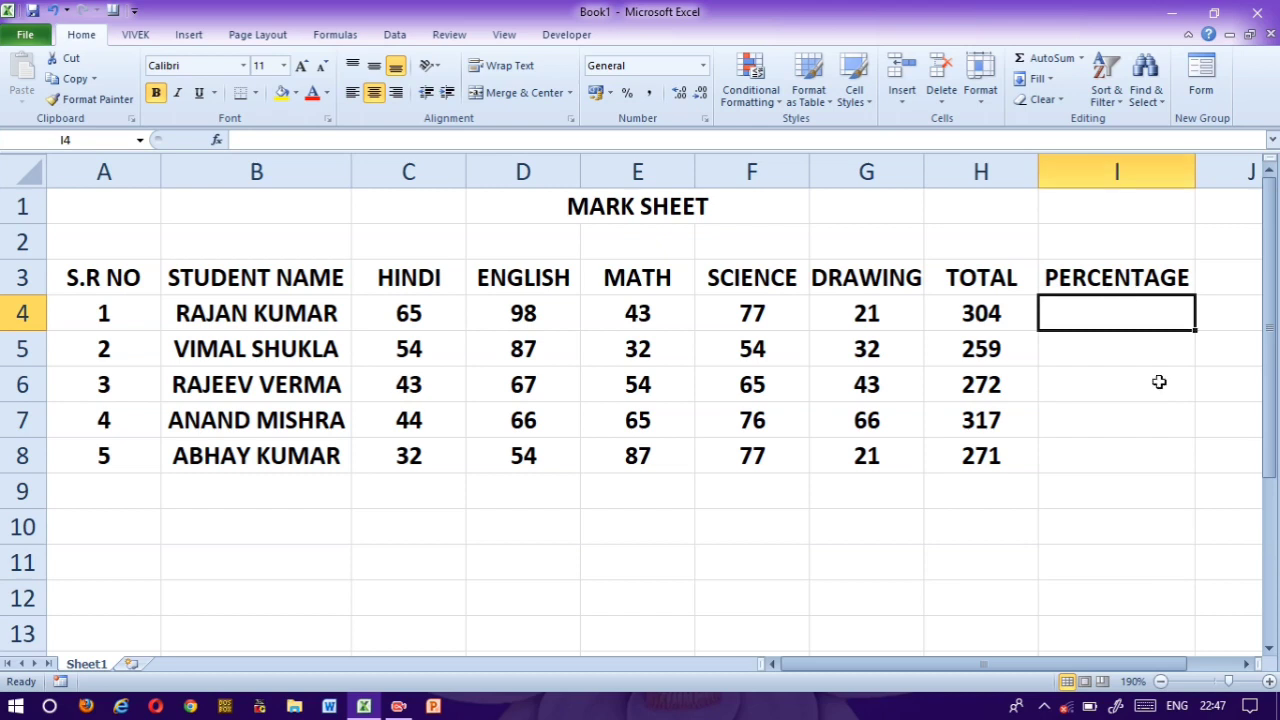
# Step: Calculate the first student's percentage in I4 with the formula =AVERAGE(H4*100/500)
pyautogui.write('=')
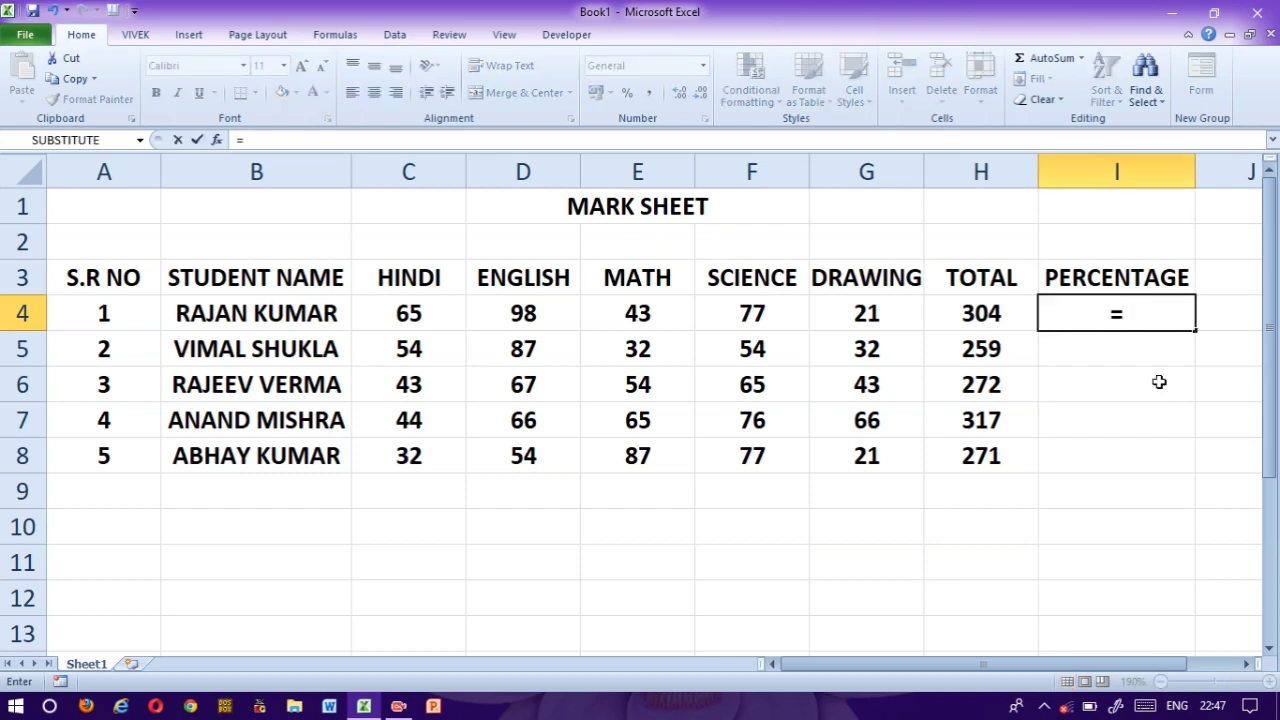
pyautogui.write('AVERA')
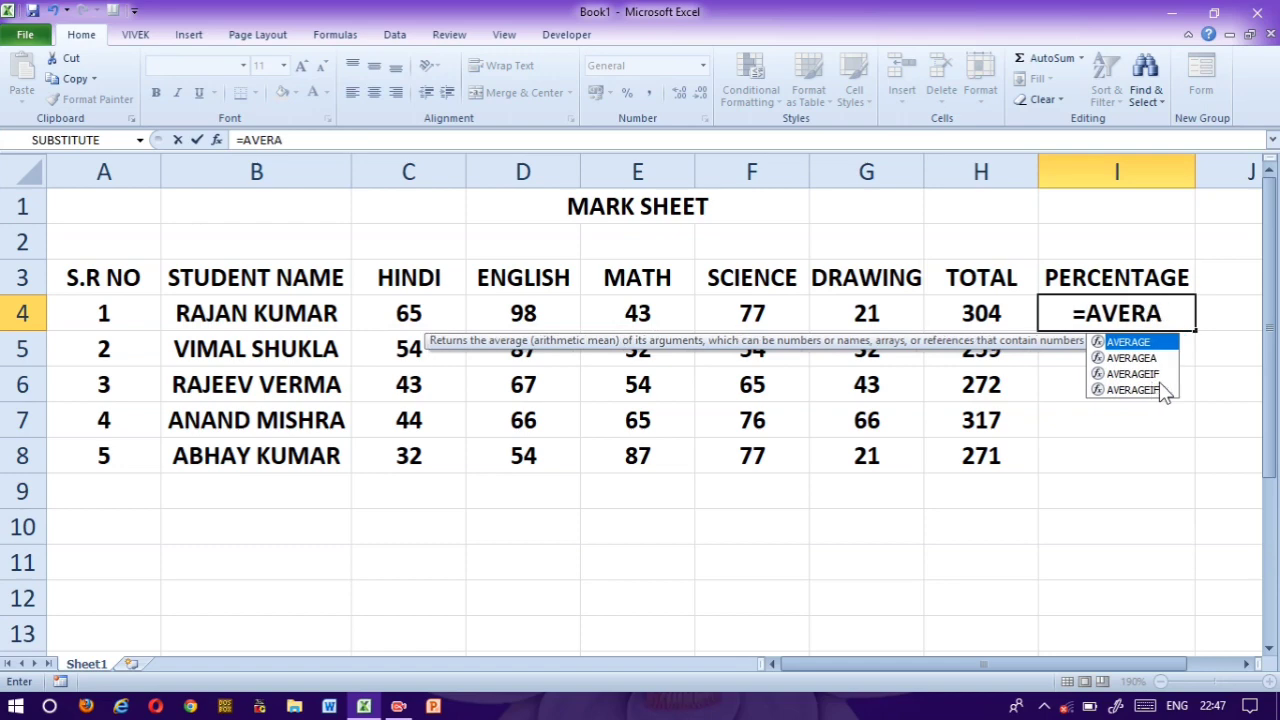
pyautogui.write('G')
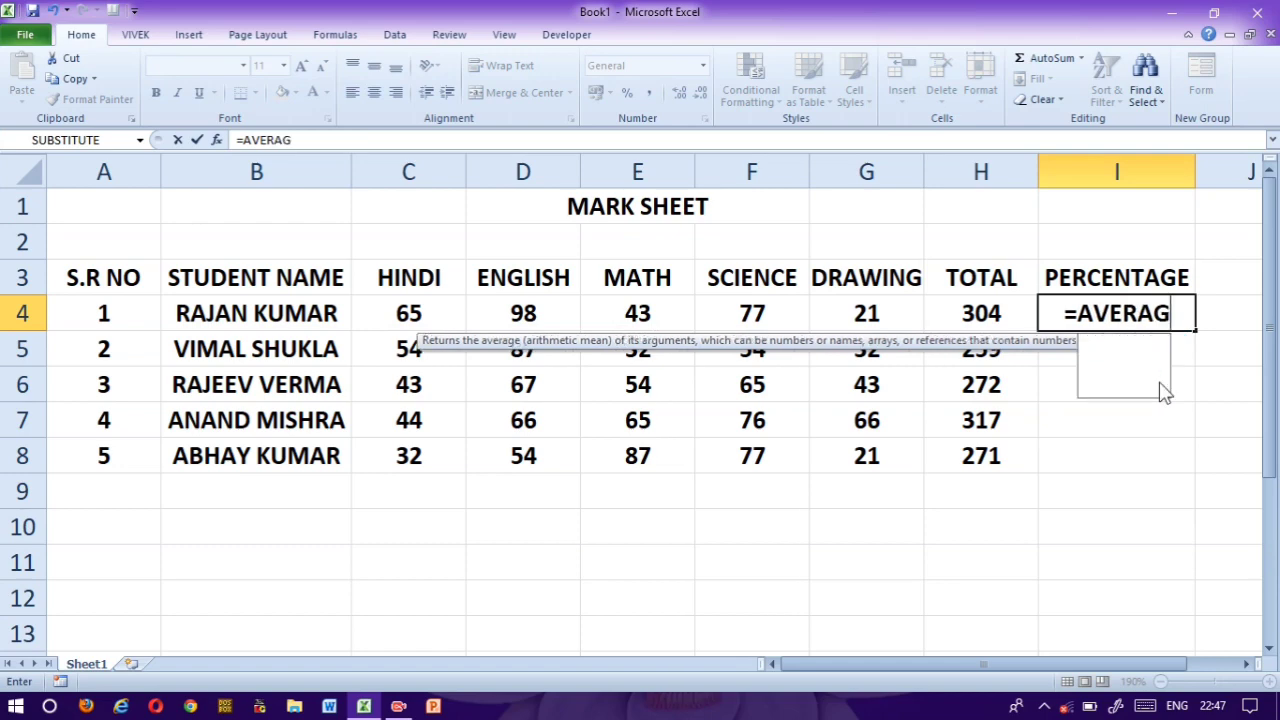
pyautogui.write('E(')
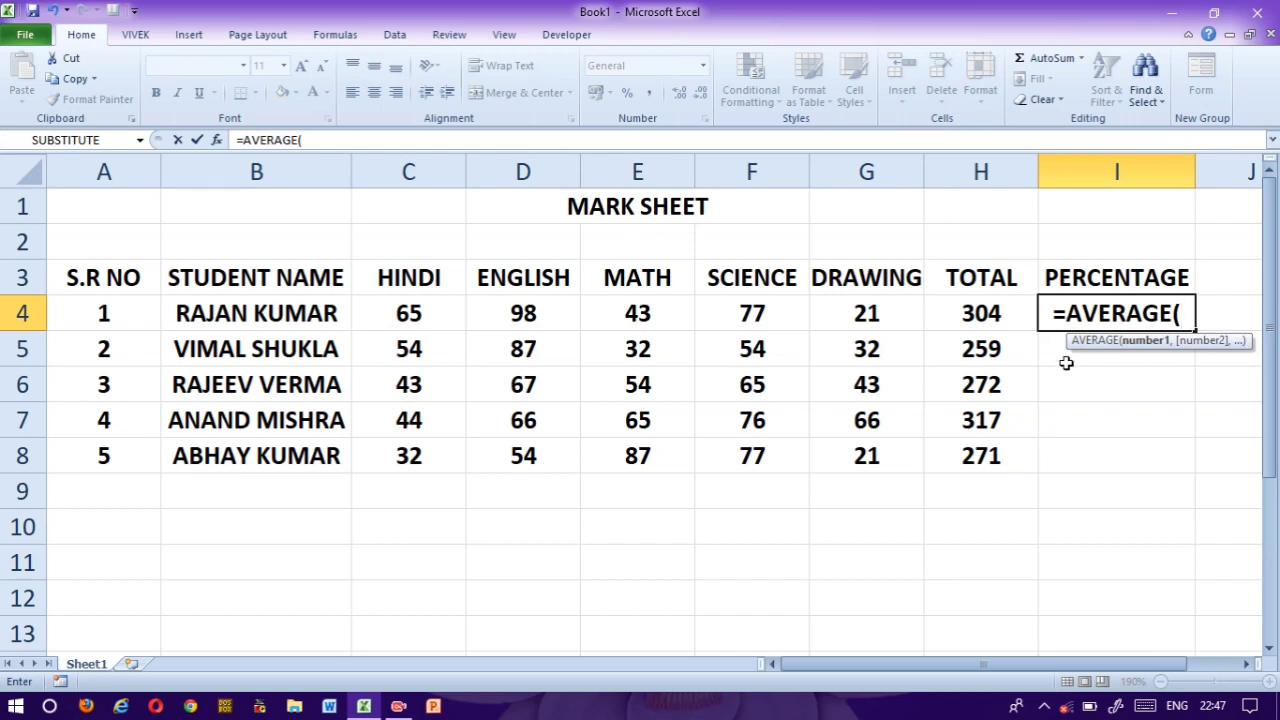
pyautogui.click(985, 314)
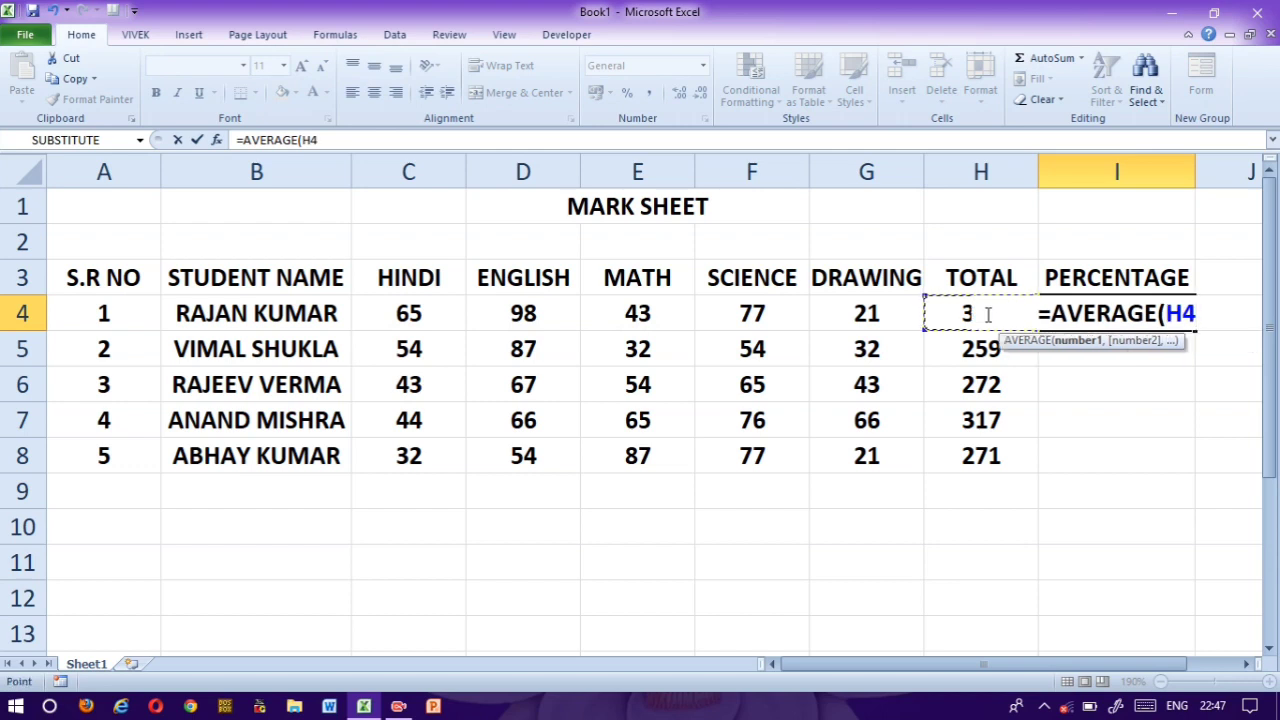
pyautogui.write('*')
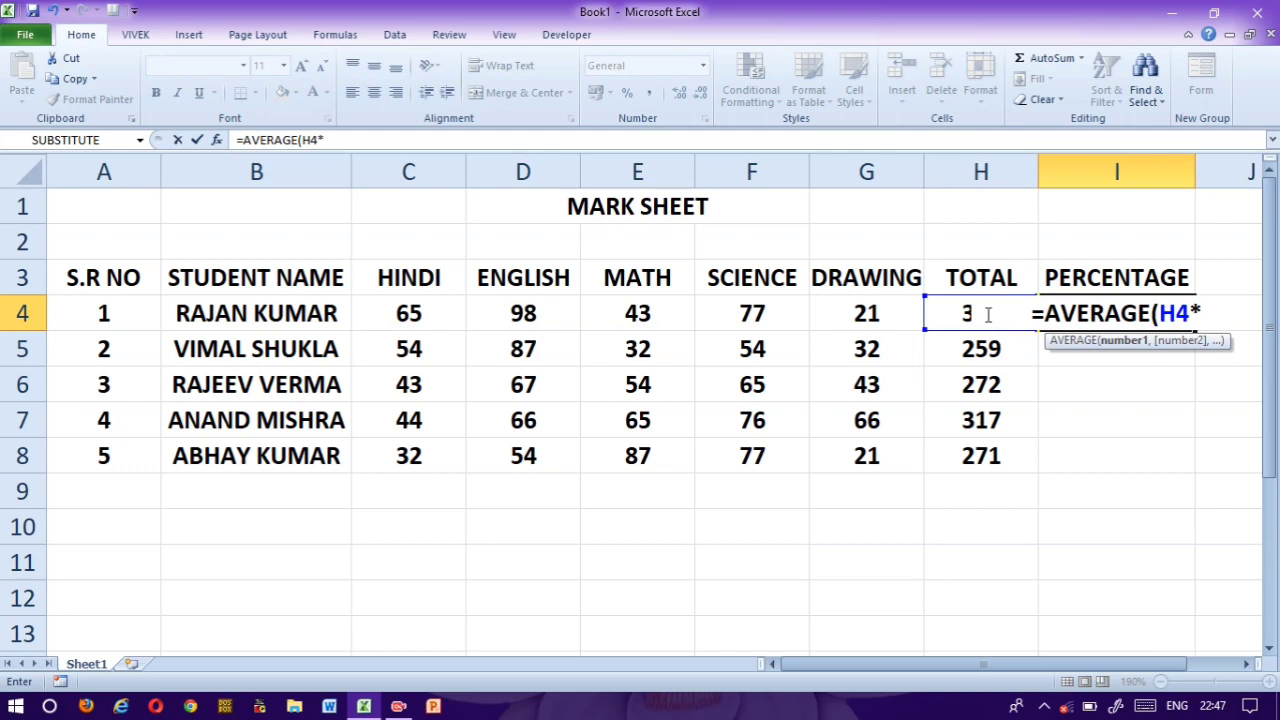
pyautogui.write('100')
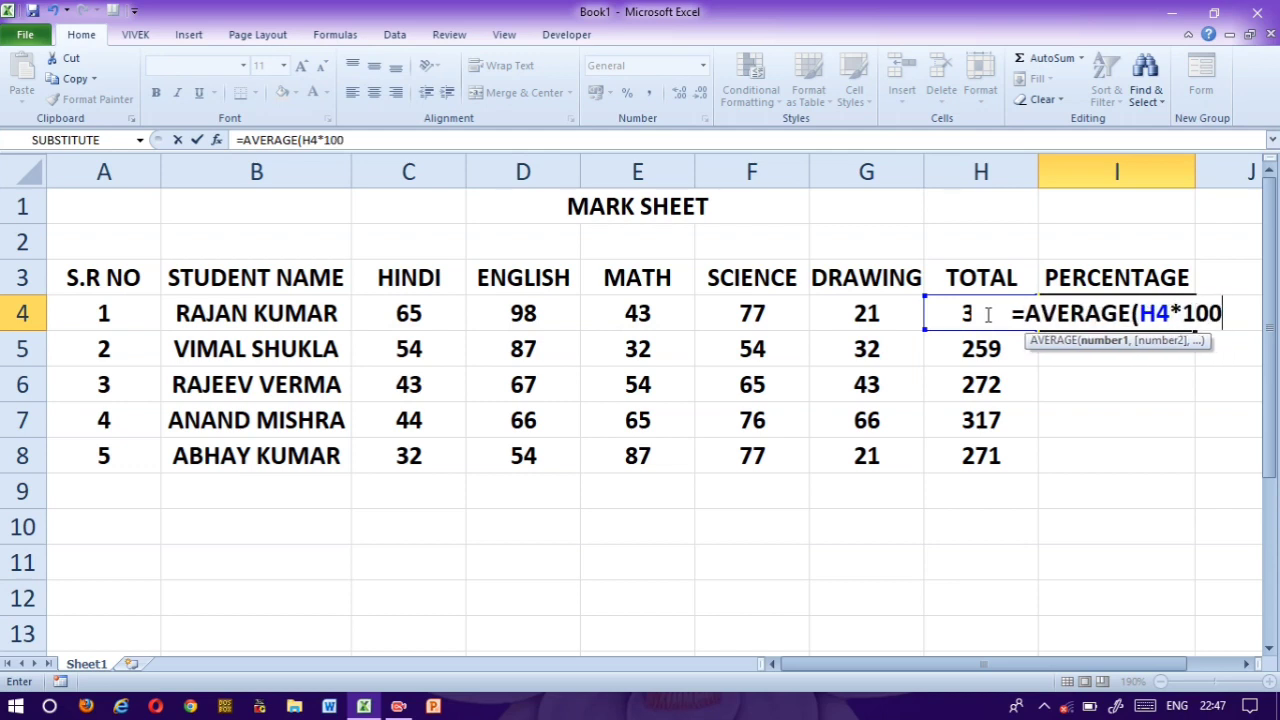
pyautogui.write('/')
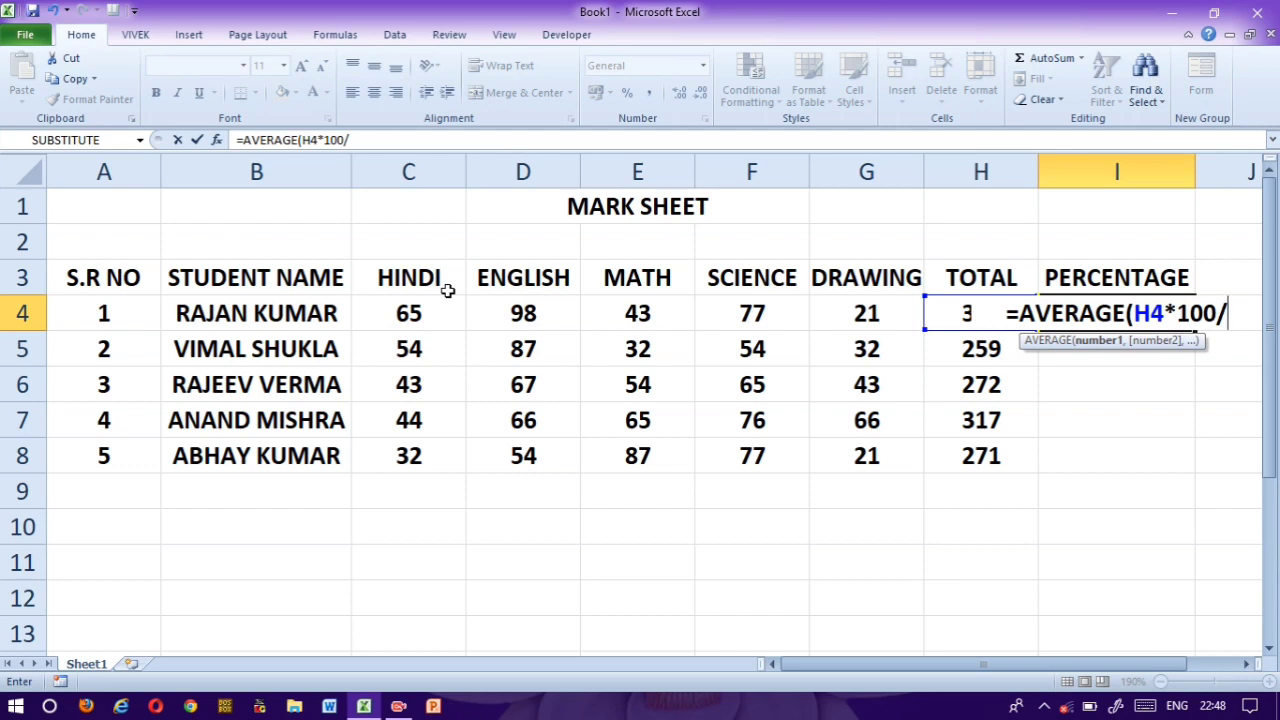
pyautogui.write('50')
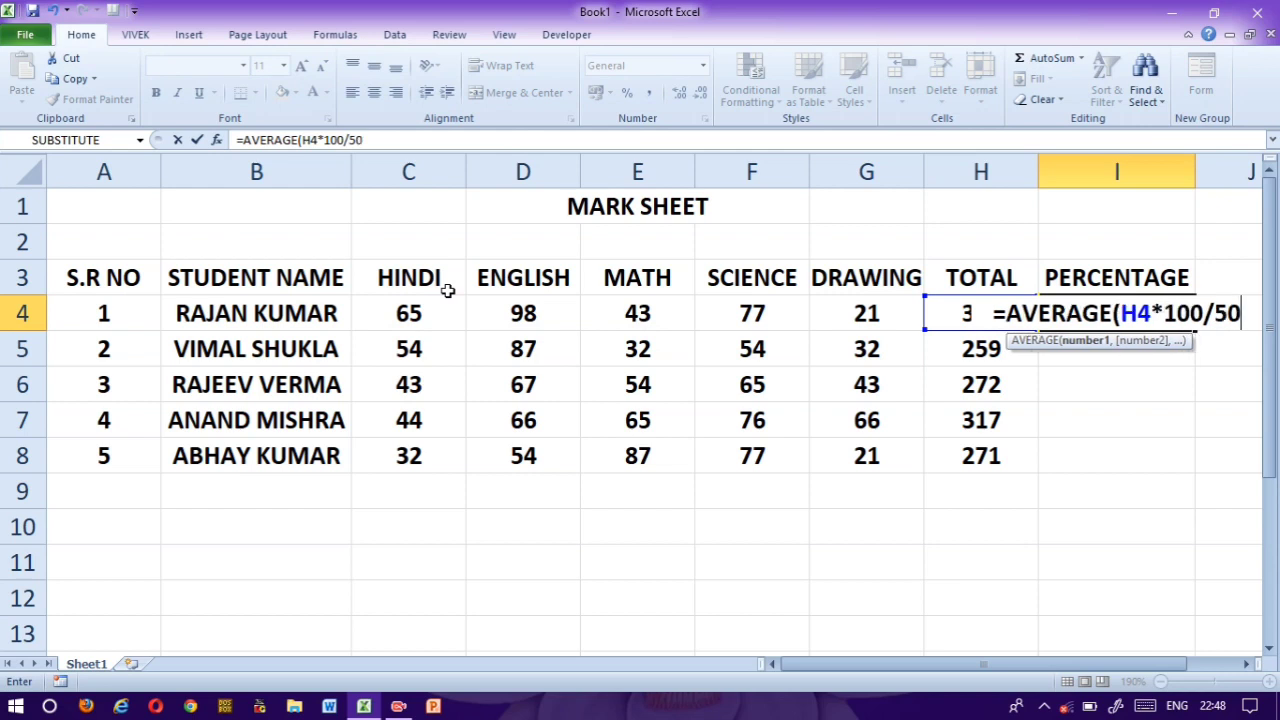
pyautogui.write('0)')
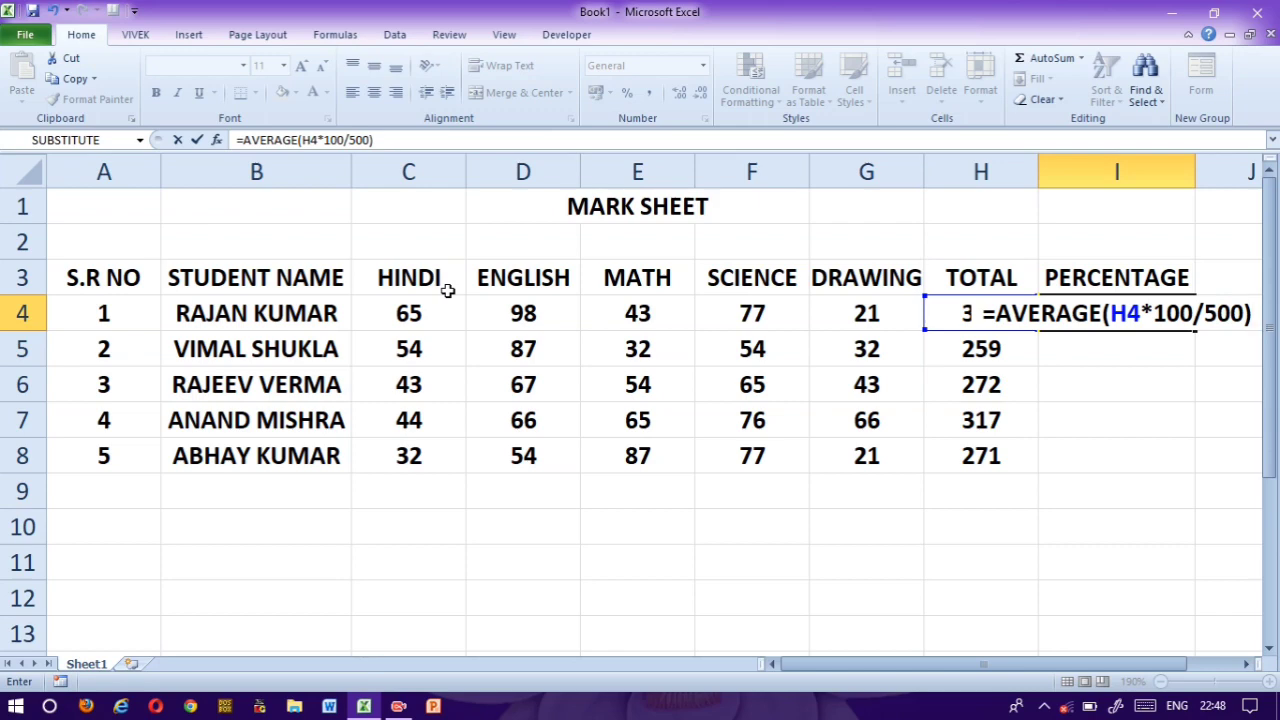
pyautogui.press('Return')
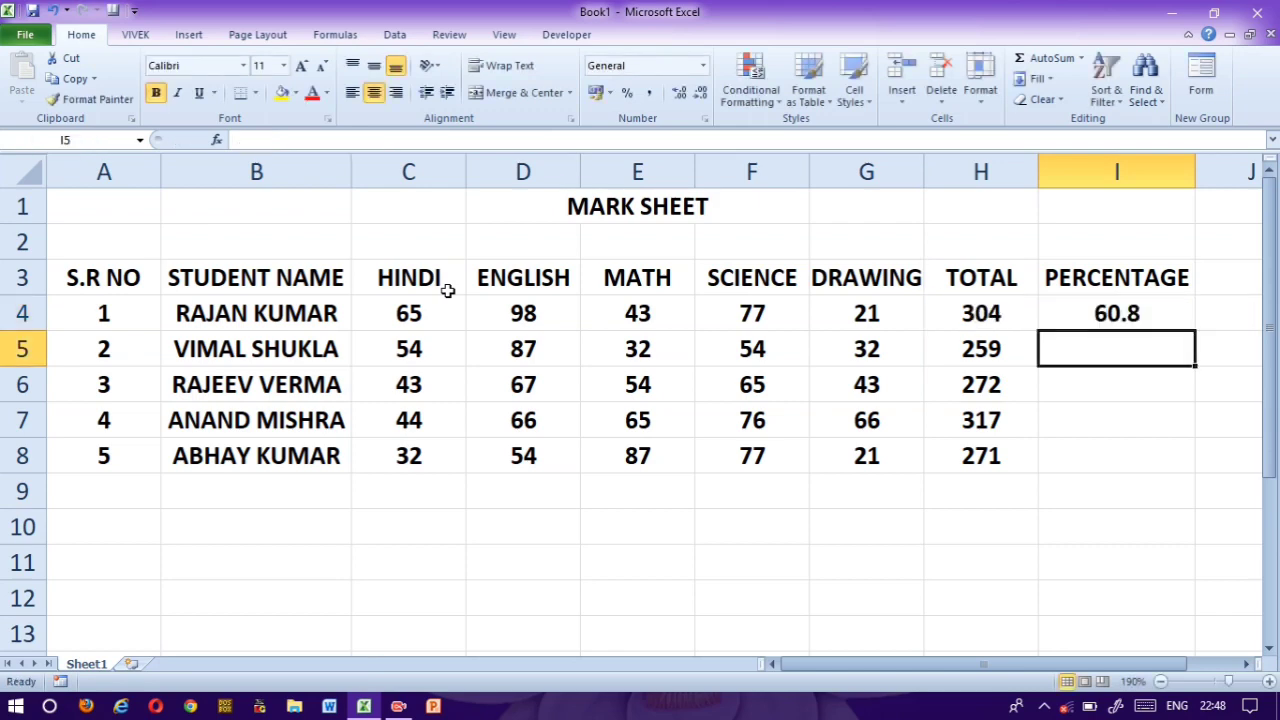
# Step: Calculate the second student's percentage in I5 with the shorter formula =H5/5
pyautogui.write('=')
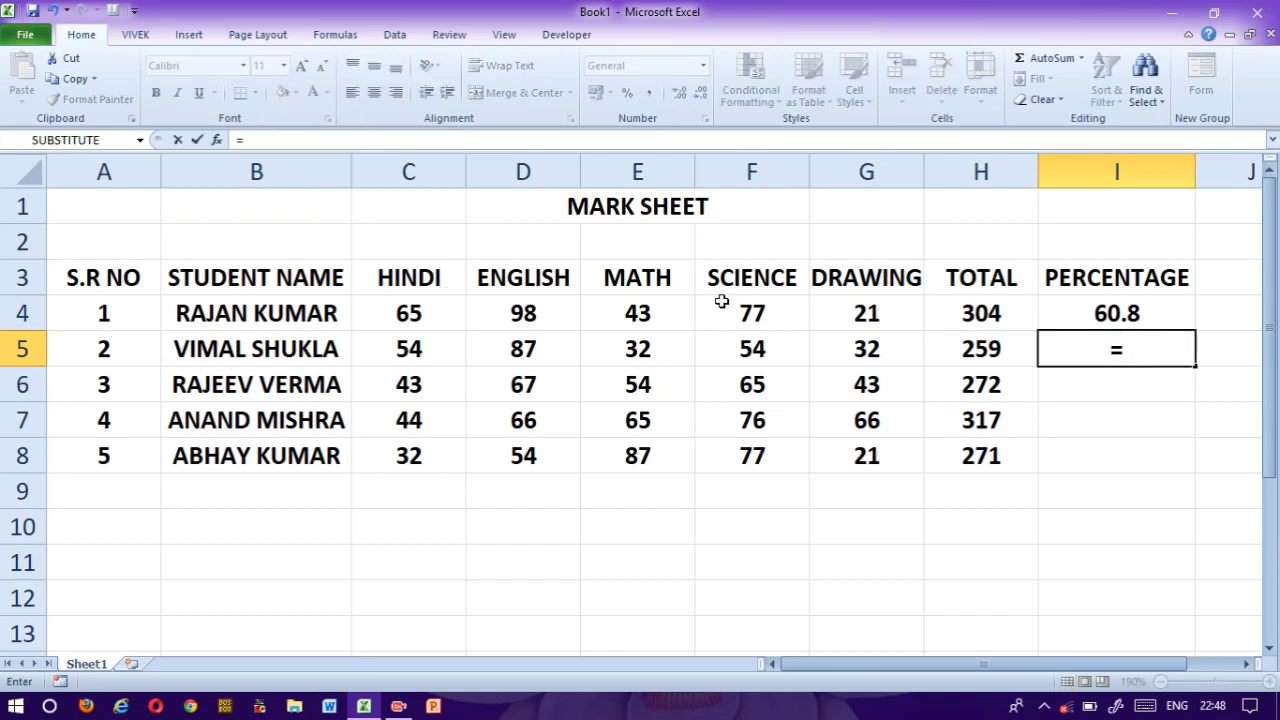
pyautogui.click(977, 346)
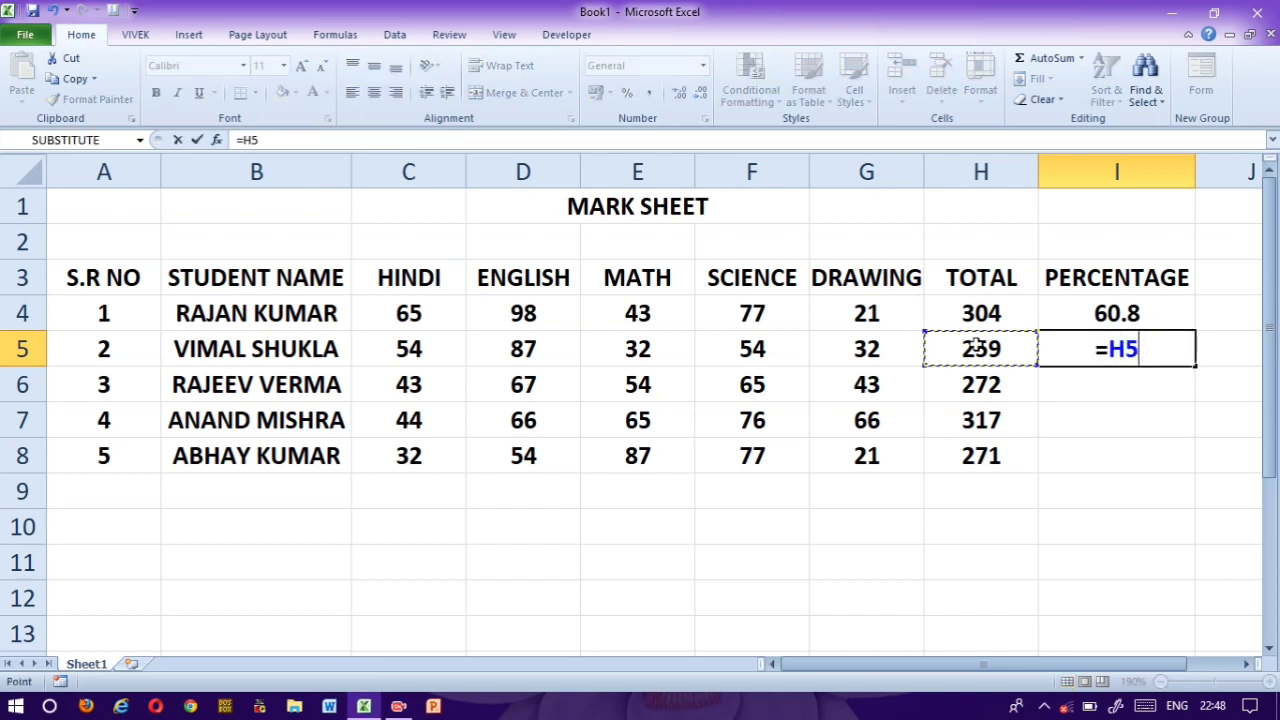
pyautogui.write('/5')
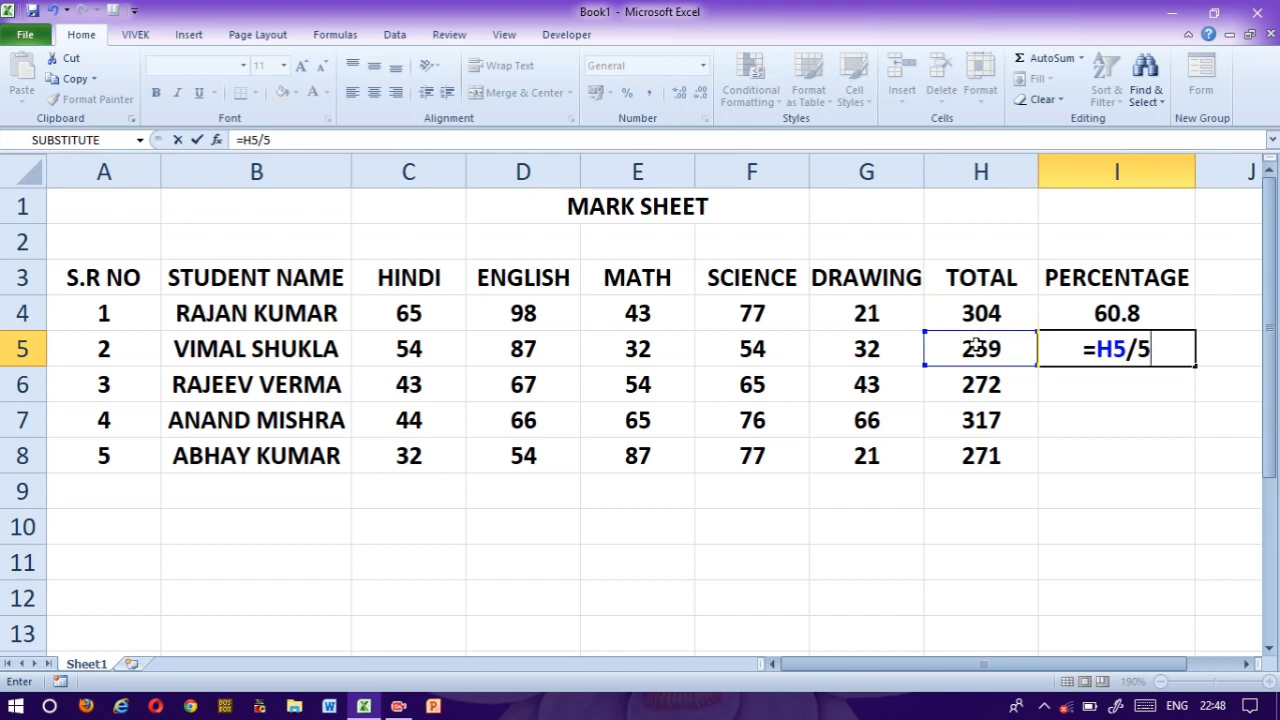
pyautogui.press('Return')
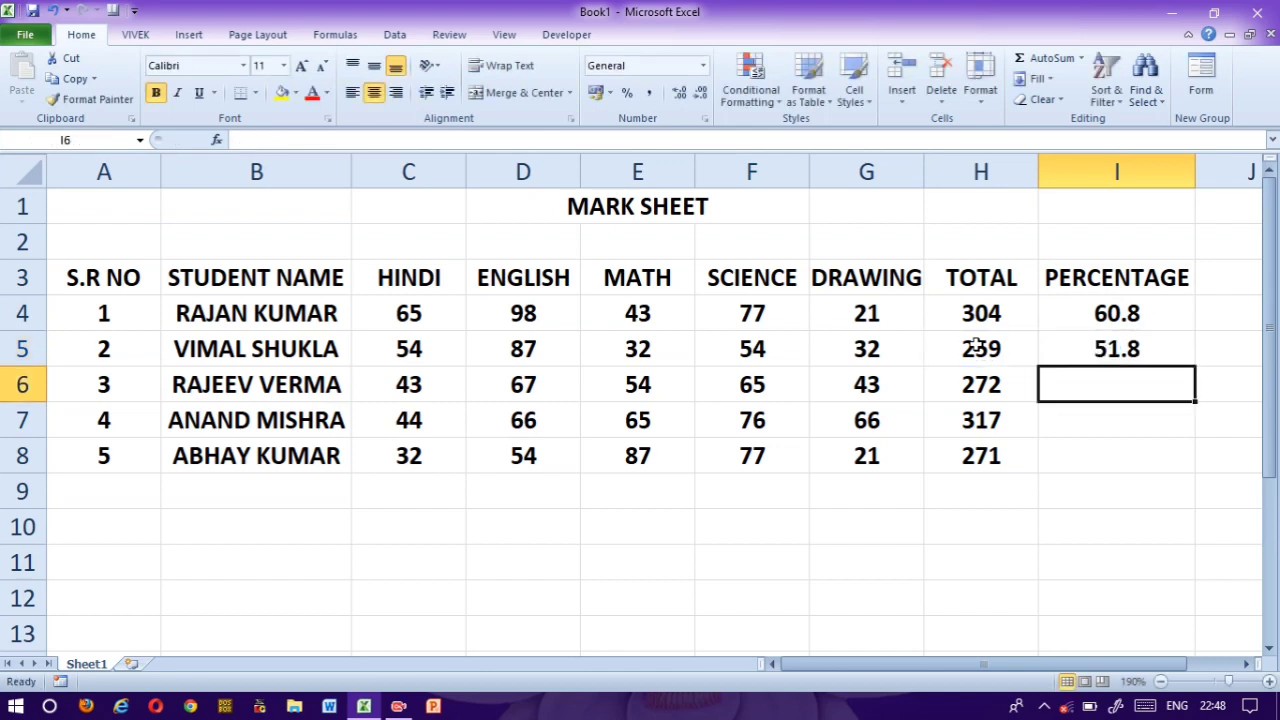
# Step: Calculate the third student's percentage in I6 with =AVERAGE(H6*100/500) and fill the formula down to I8
pyautogui.write('=AVER')
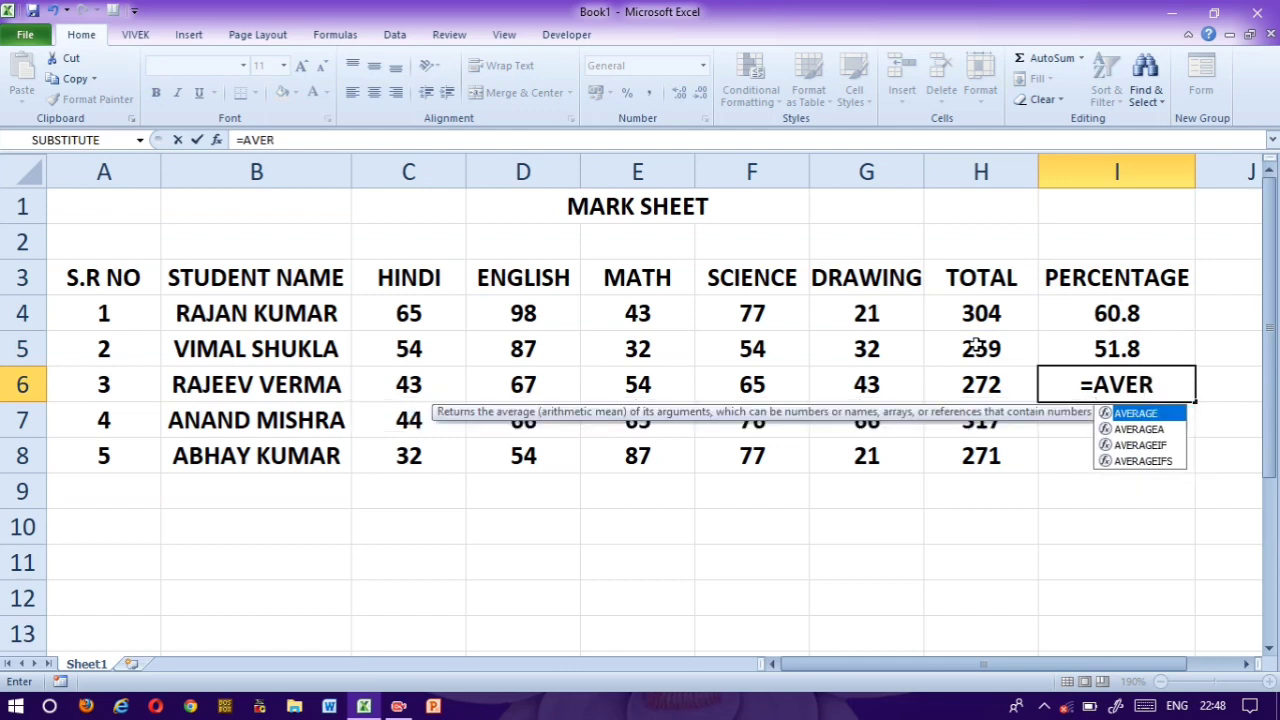
pyautogui.press('Tab')
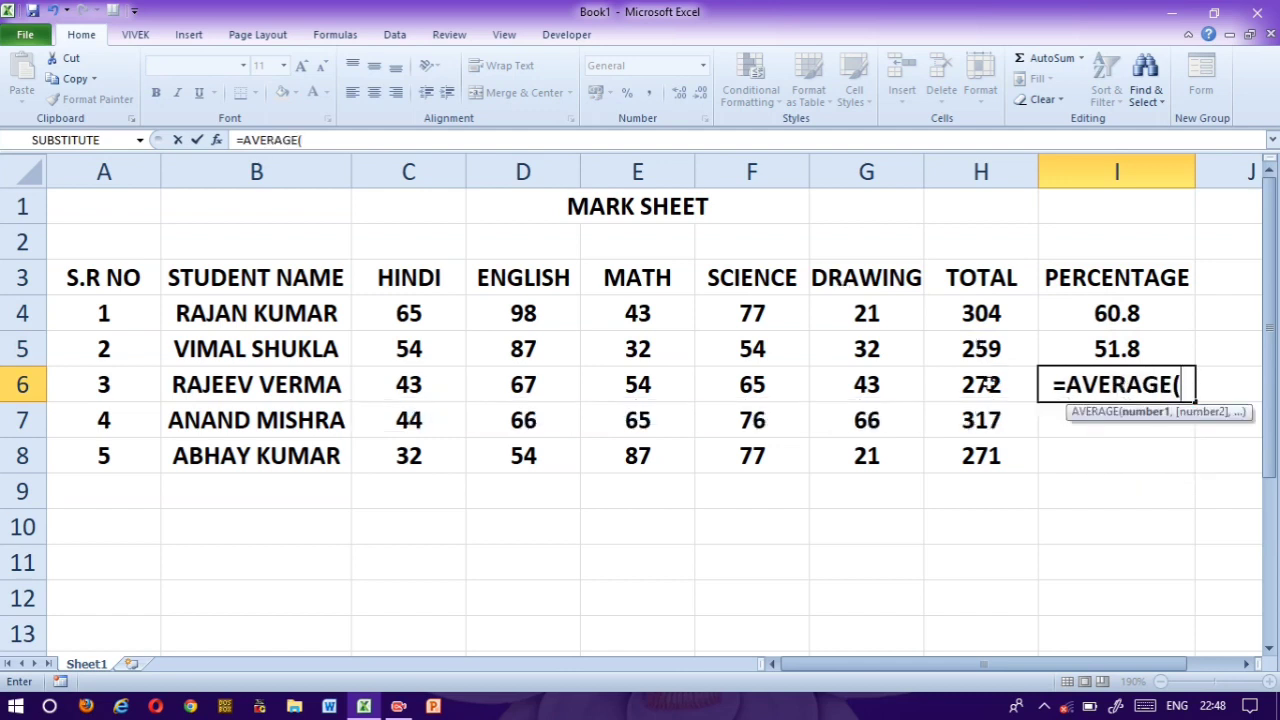
pyautogui.click(986, 384)
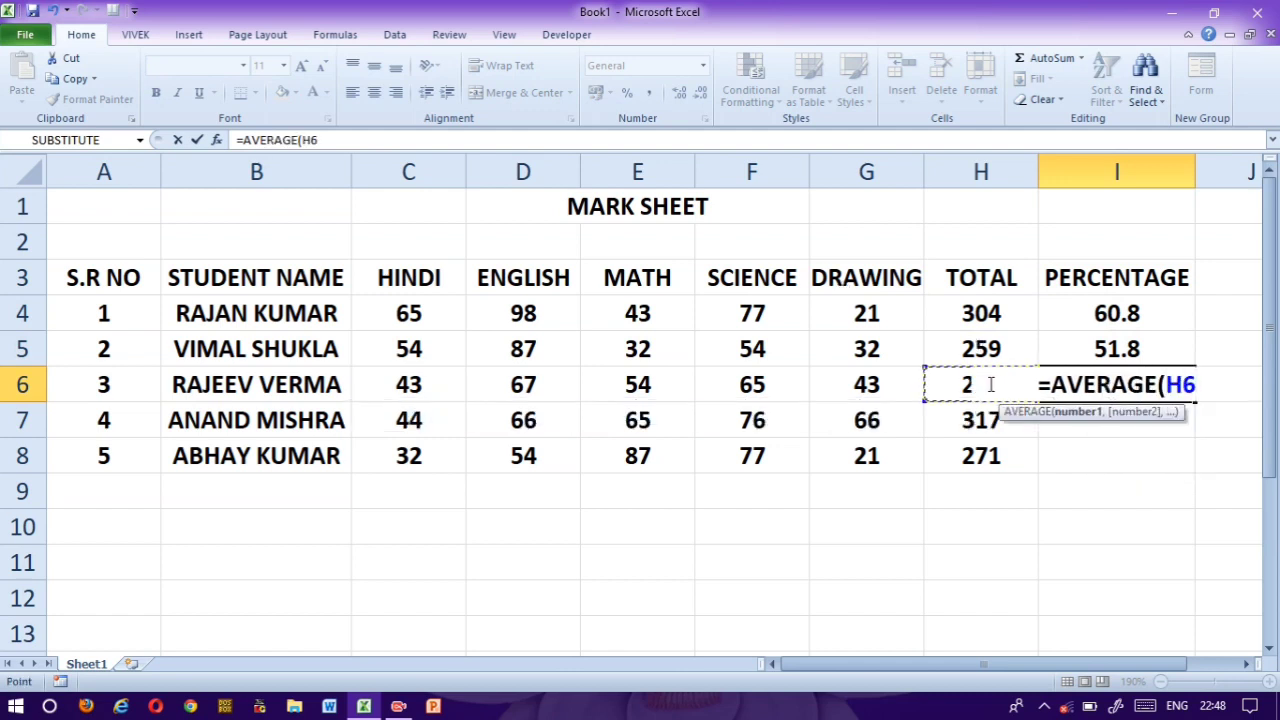
pyautogui.write('*100')
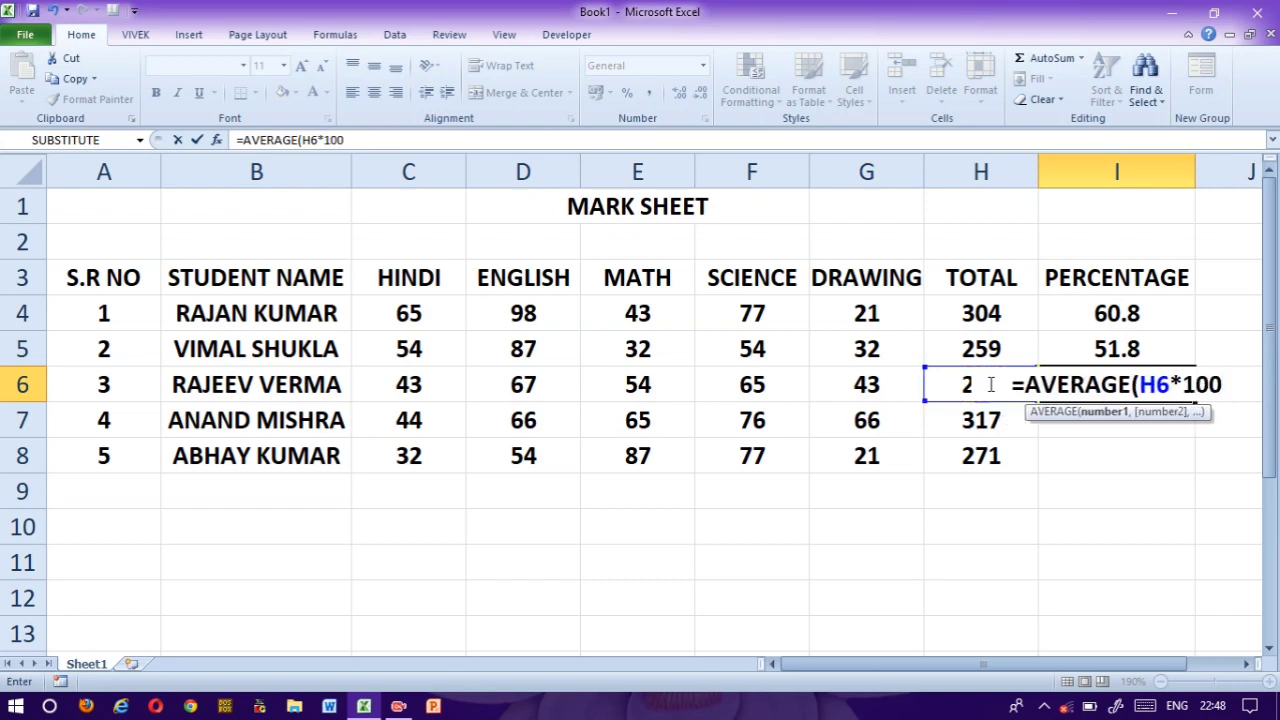
pyautogui.write('/500)')
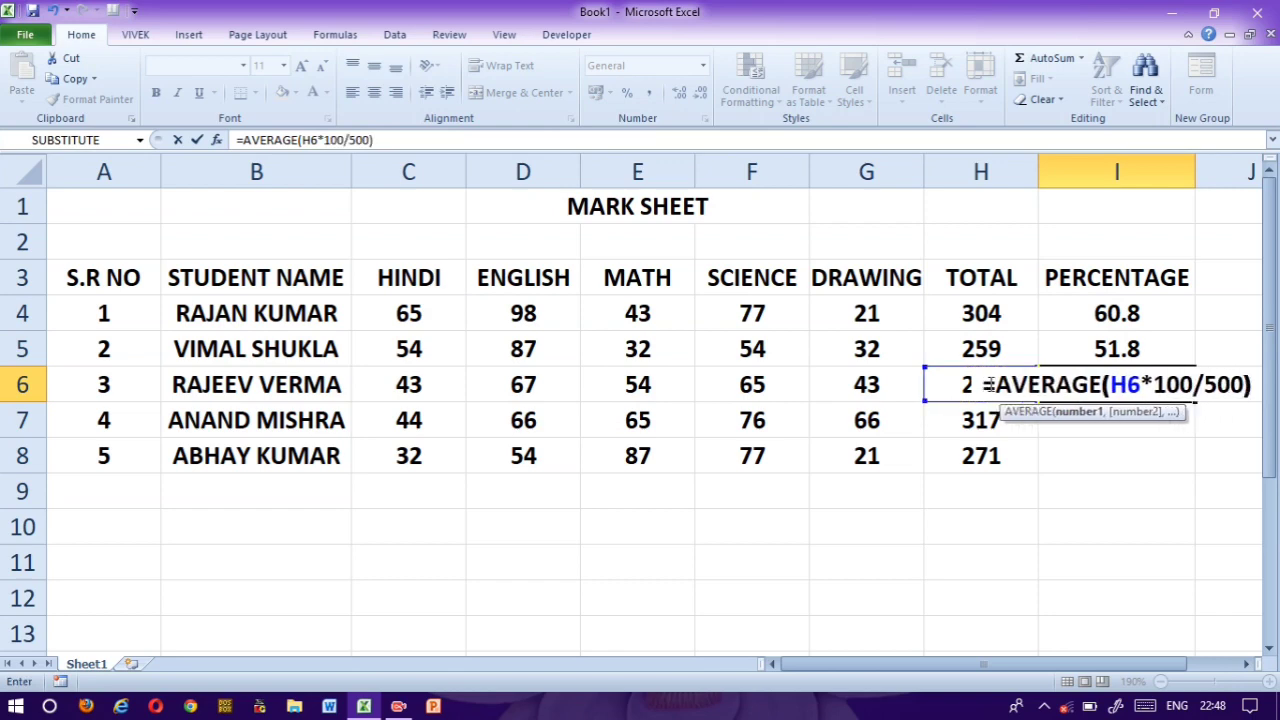
pyautogui.press('Return')
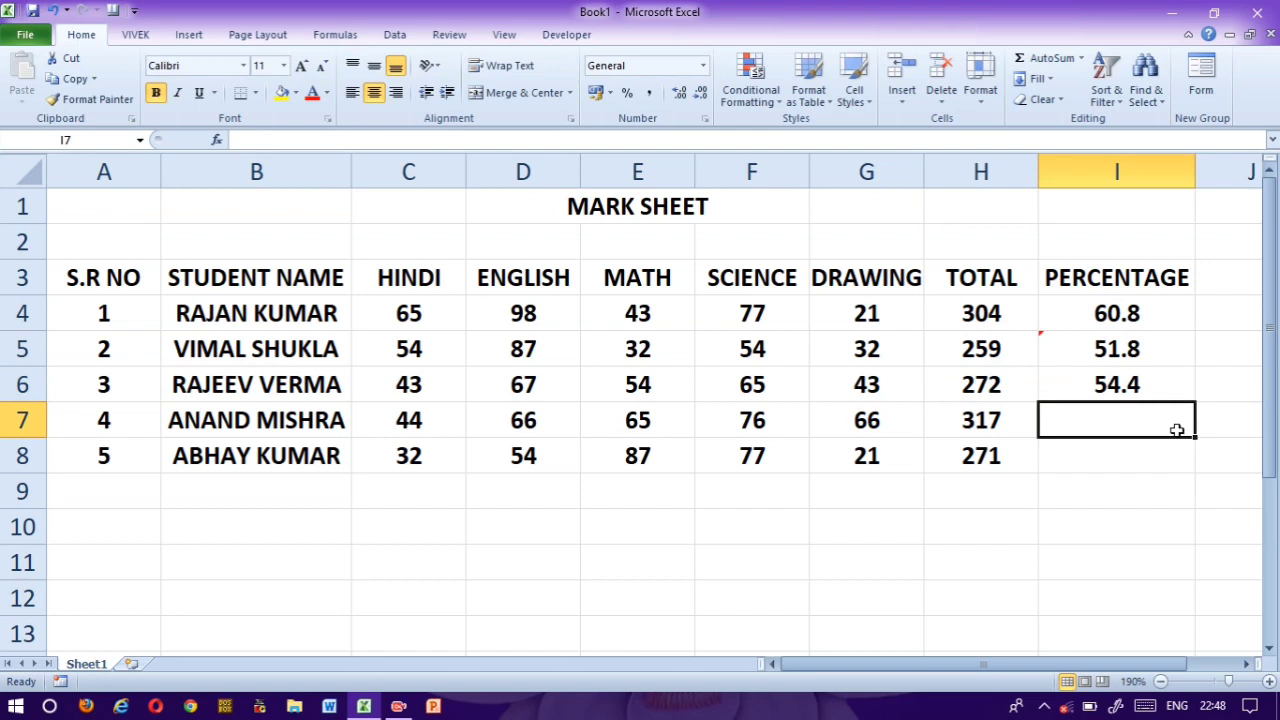
pyautogui.click(1148, 388)
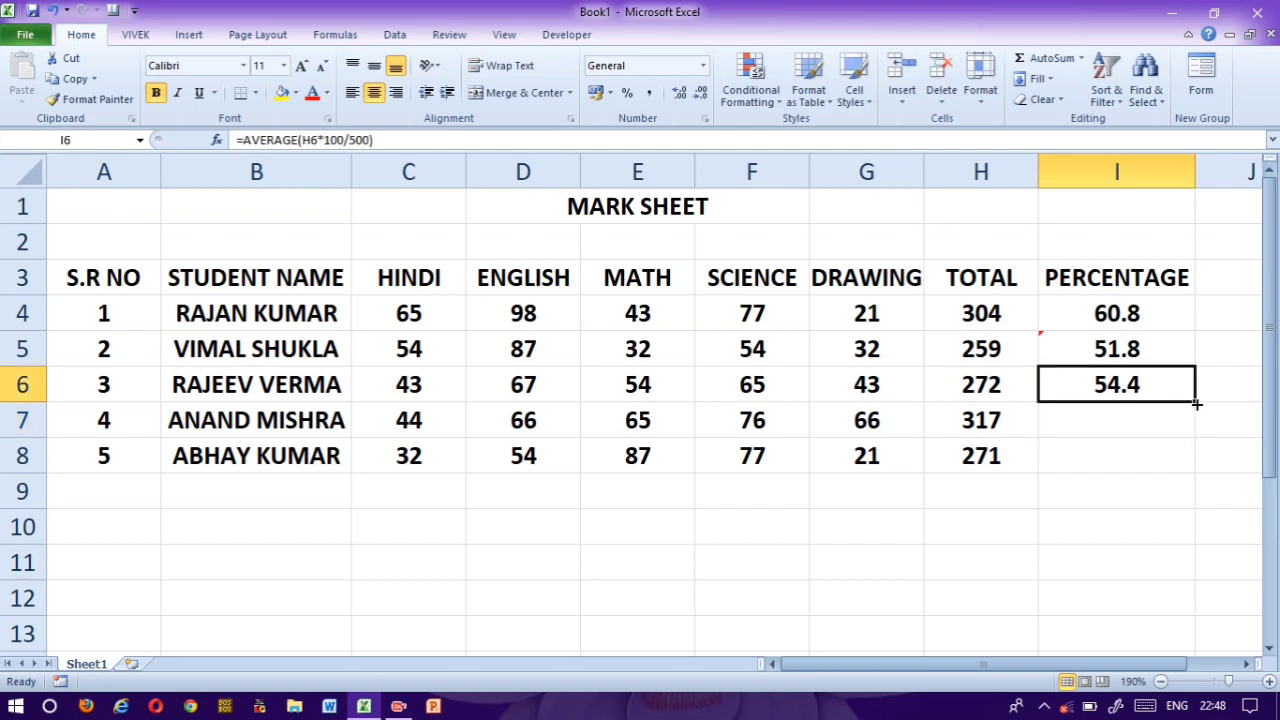
pyautogui.doubleClick(1195, 402)
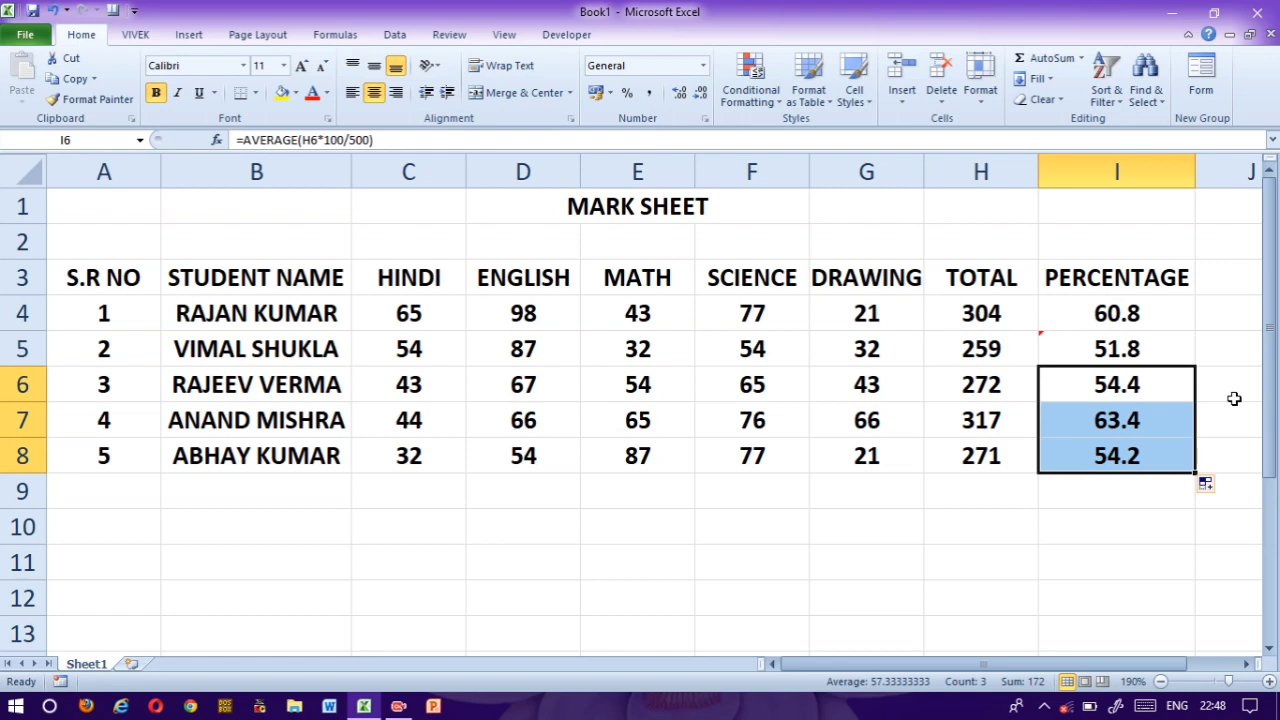
# Step: Add the column heading RESULT in J3
pyautogui.click(1229, 285)
pyautogui.press('Right')
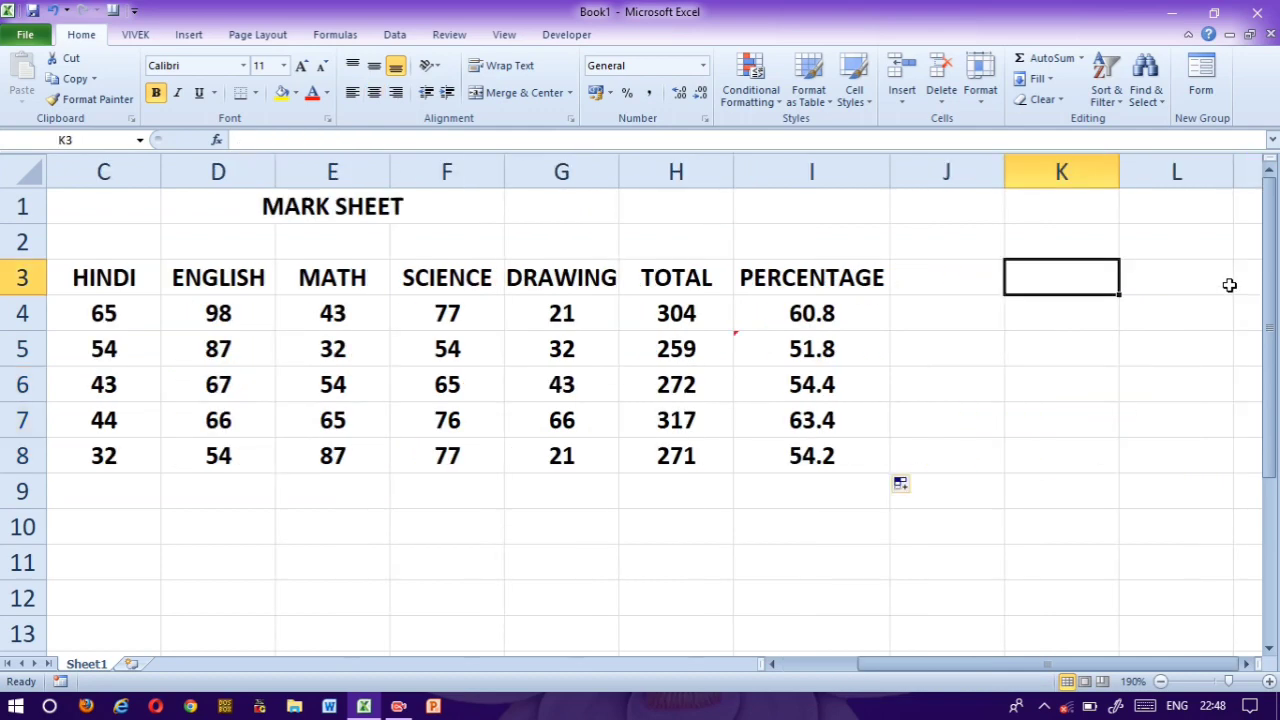
pyautogui.press('Right')
pyautogui.press('Left')
pyautogui.press('Left')
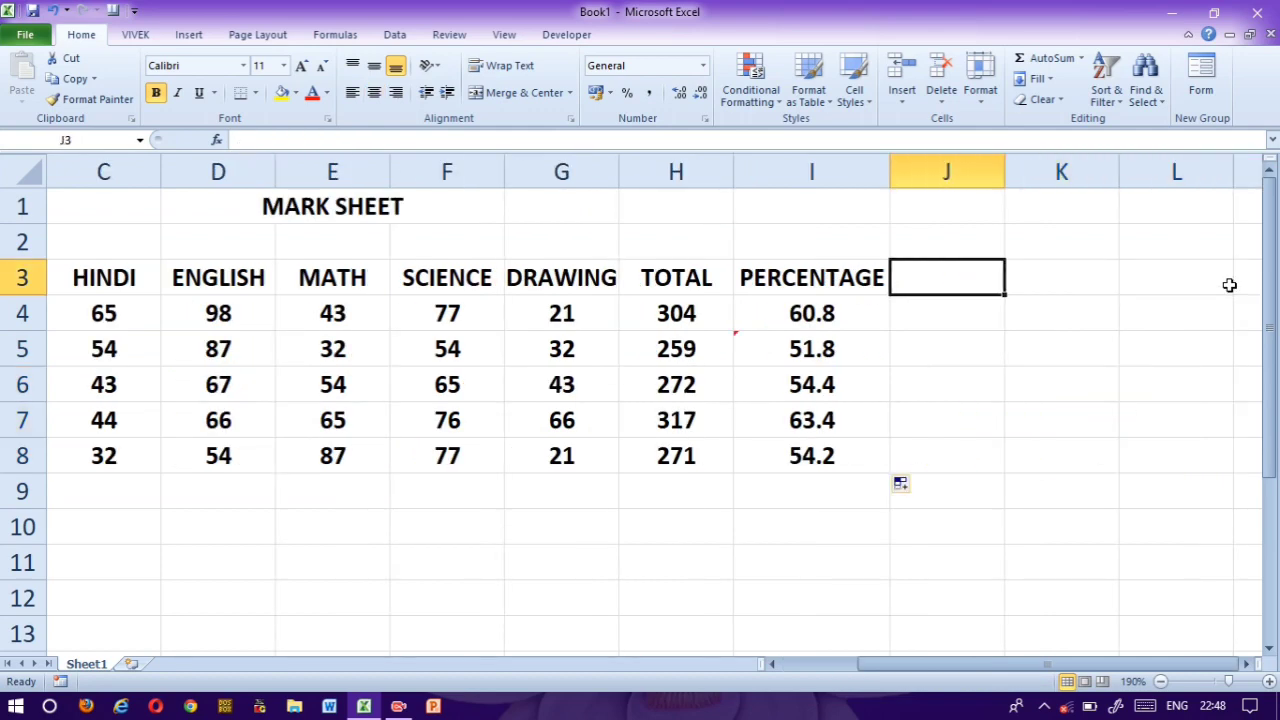
pyautogui.write('RESULT')
pyautogui.press('Return')
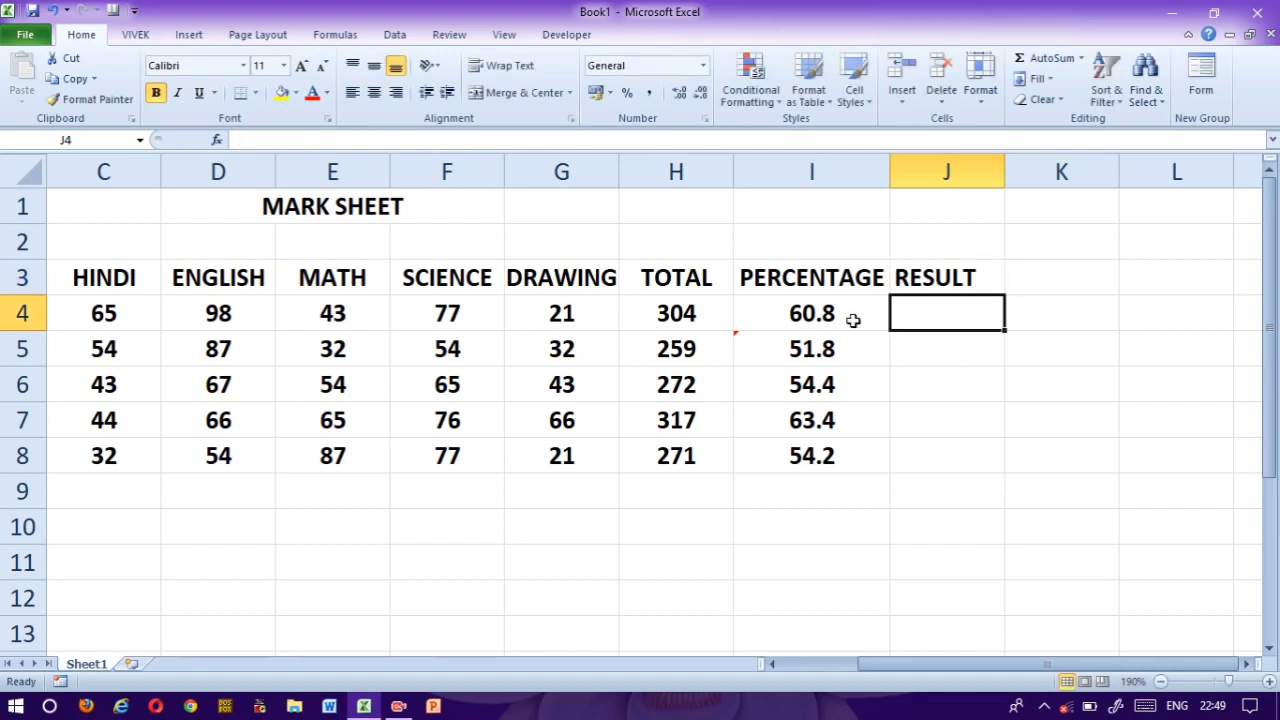
# Step: Try whole-number and percent formats on the percentages in I4:I8 and return them to the General format
pyautogui.moveTo(824, 314); pyautogui.dragTo(840, 449)
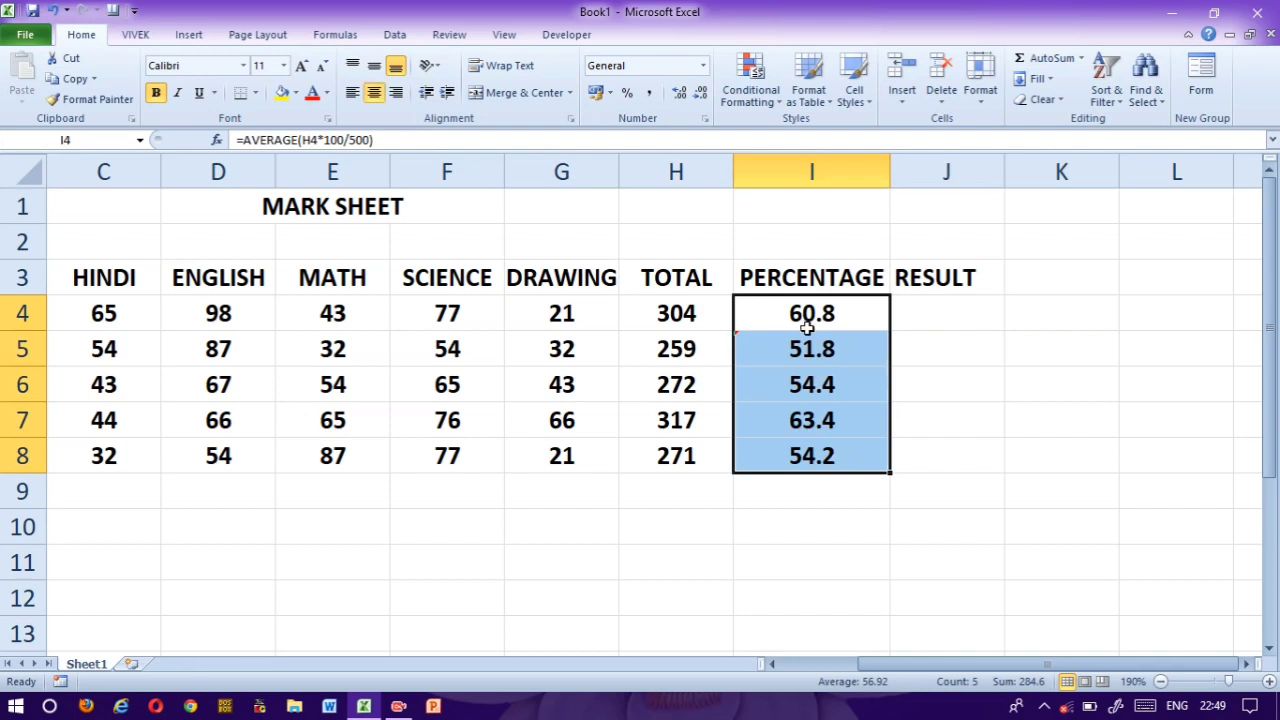
pyautogui.click(700, 95)
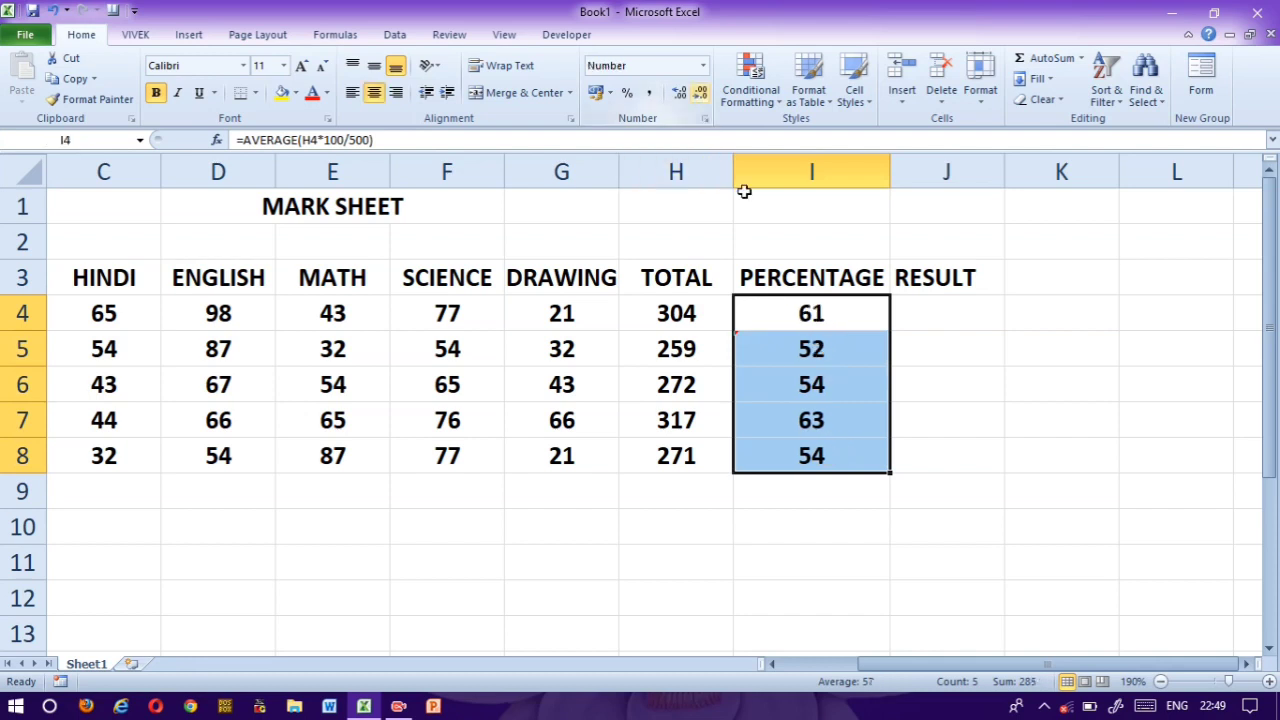
pyautogui.click(627, 92)
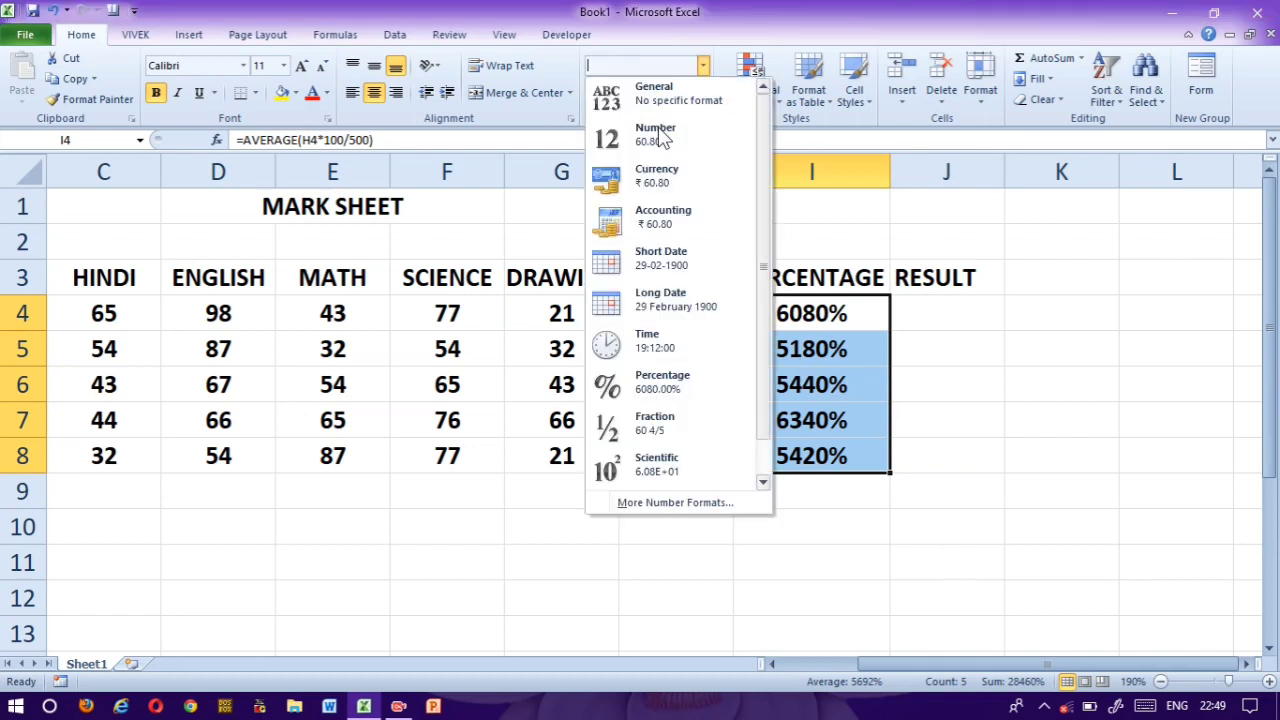
pyautogui.click(652, 104)
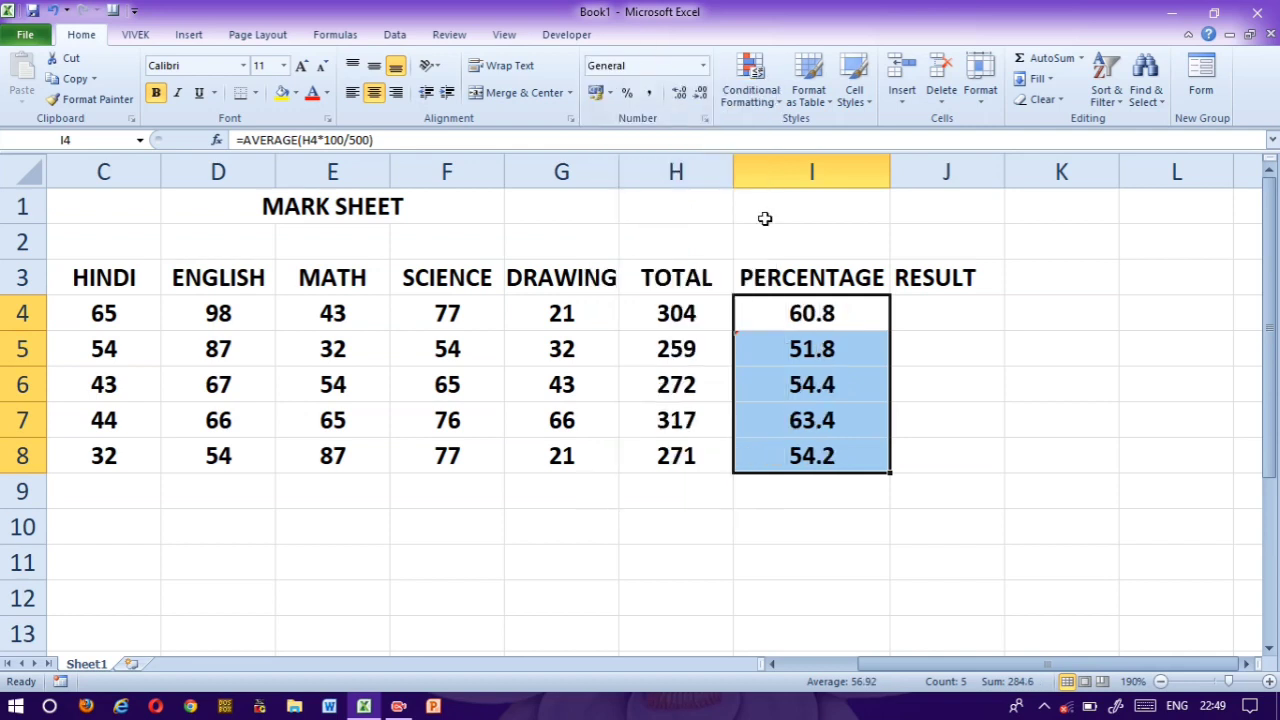
pyautogui.click(907, 328)
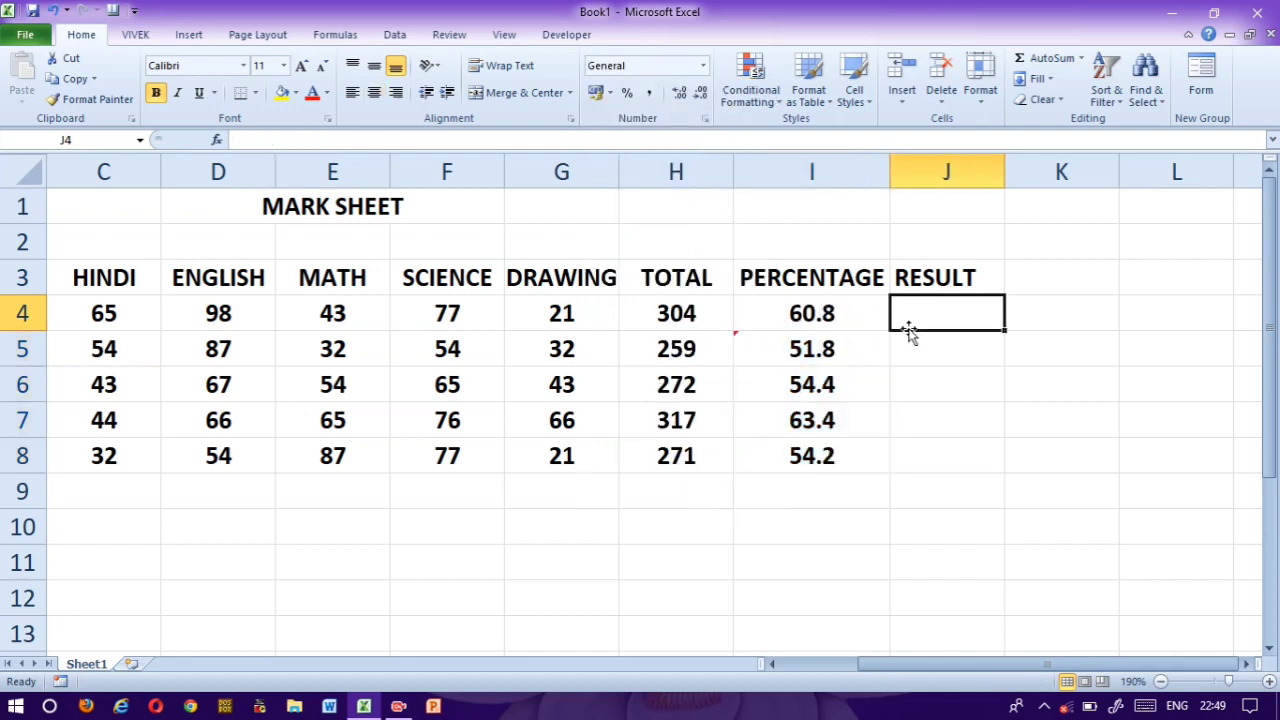
# Step: Calculate the first student's result in J4 with the formula =IF(I4>=33,"PASS","FAIL")
pyautogui.write('=IF(')
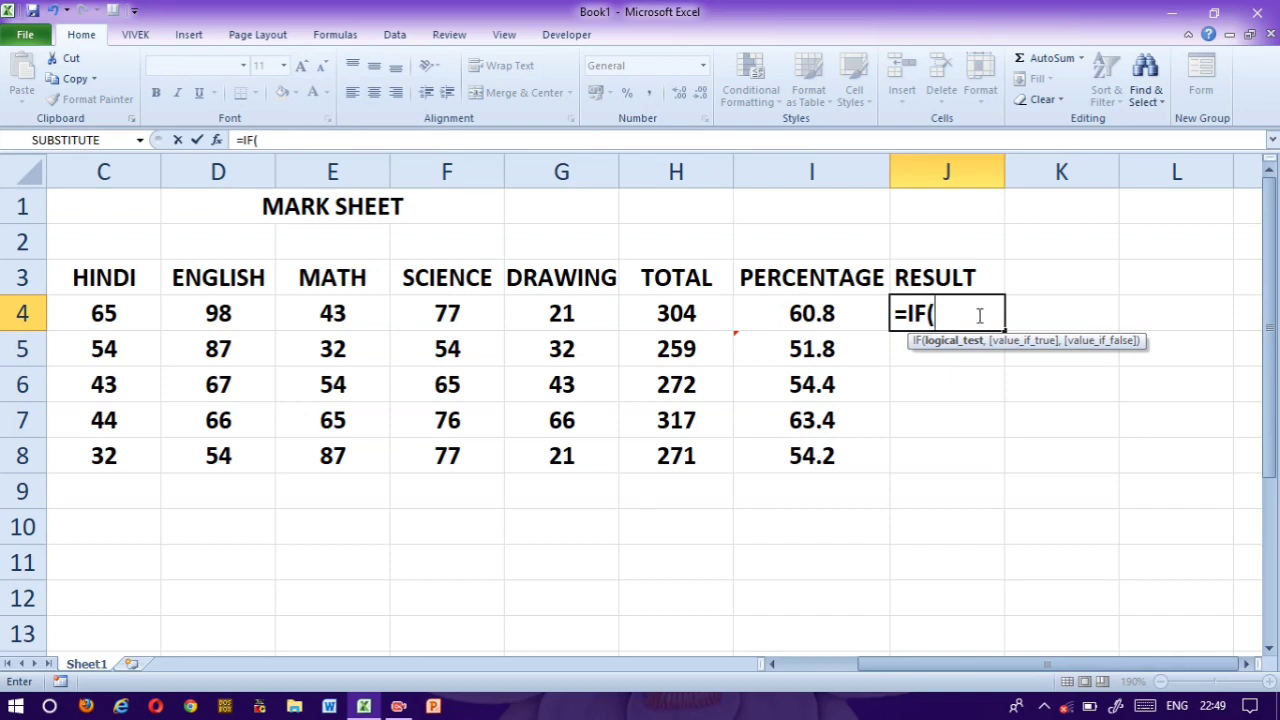
pyautogui.click(803, 306)
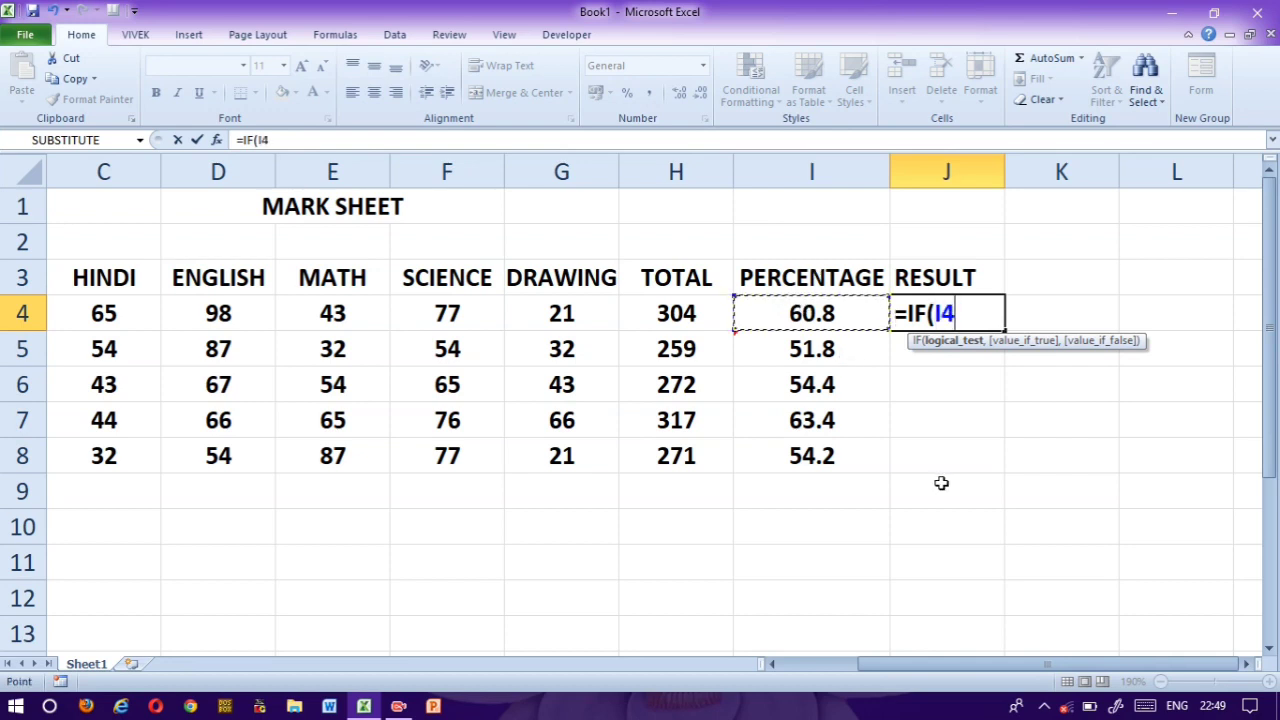
pyautogui.write('>=33')
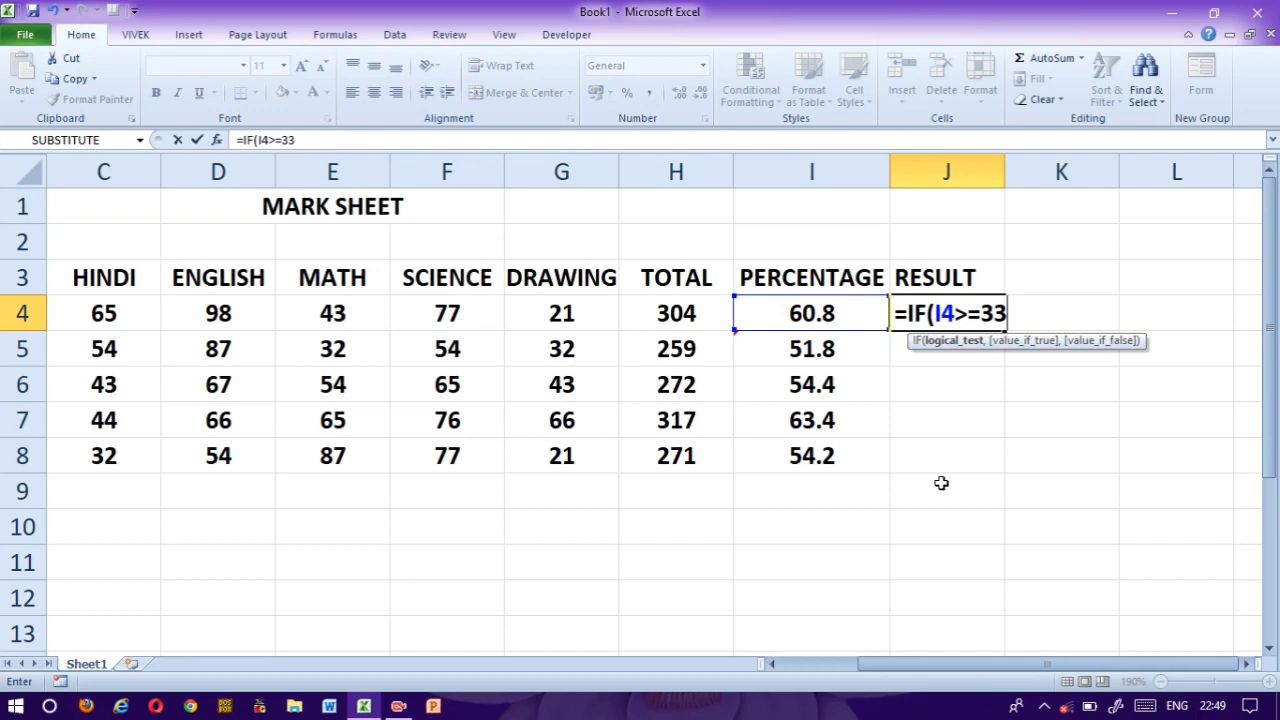
pyautogui.write(',"P')
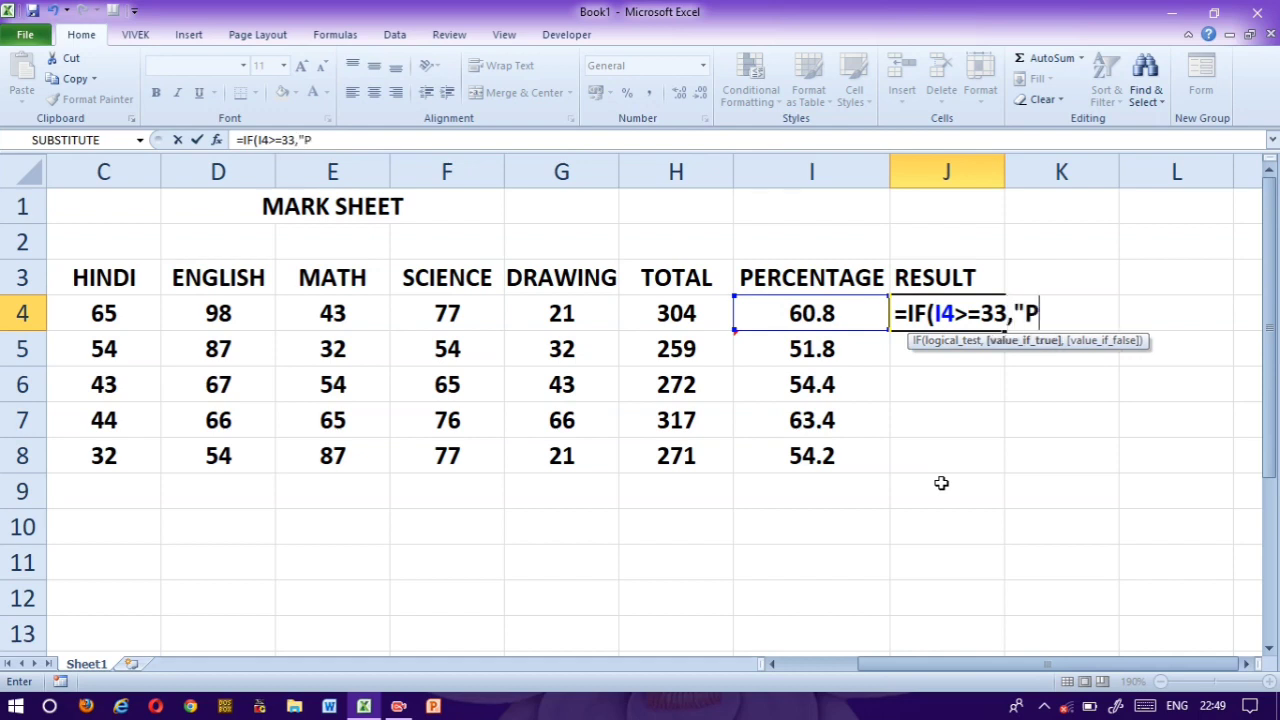
pyautogui.write('ASS"')
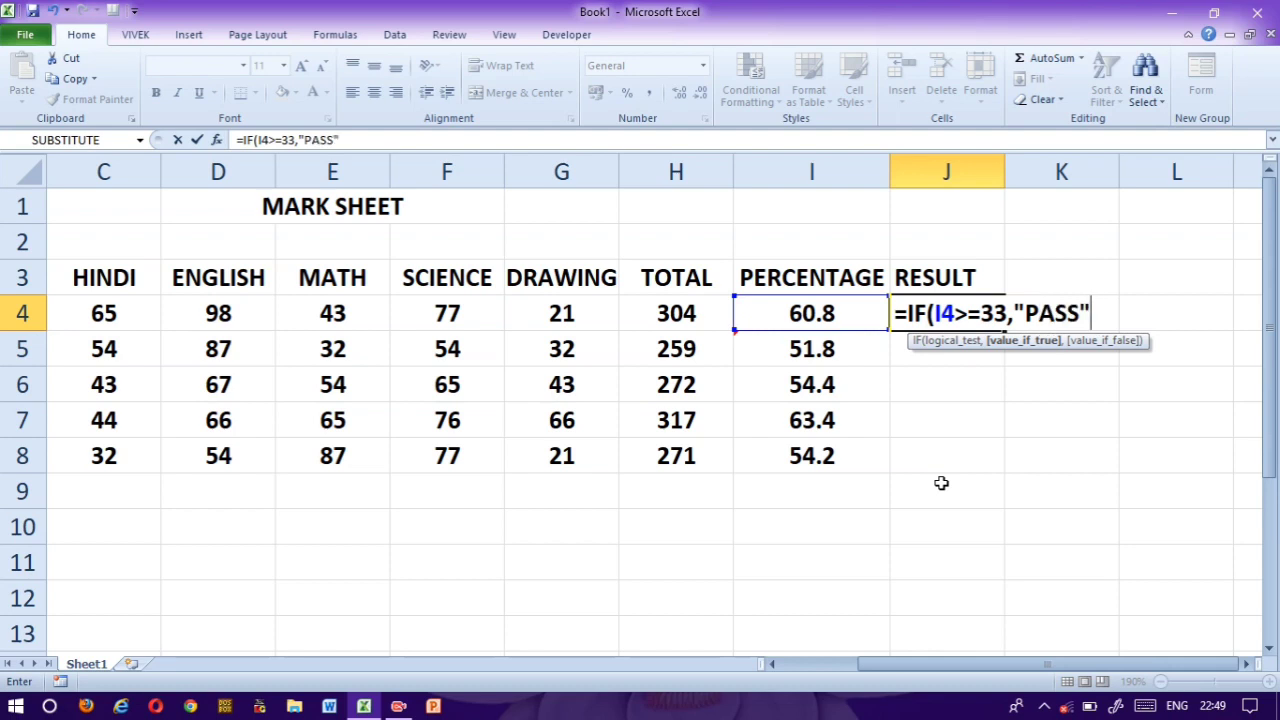
pyautogui.write(',')
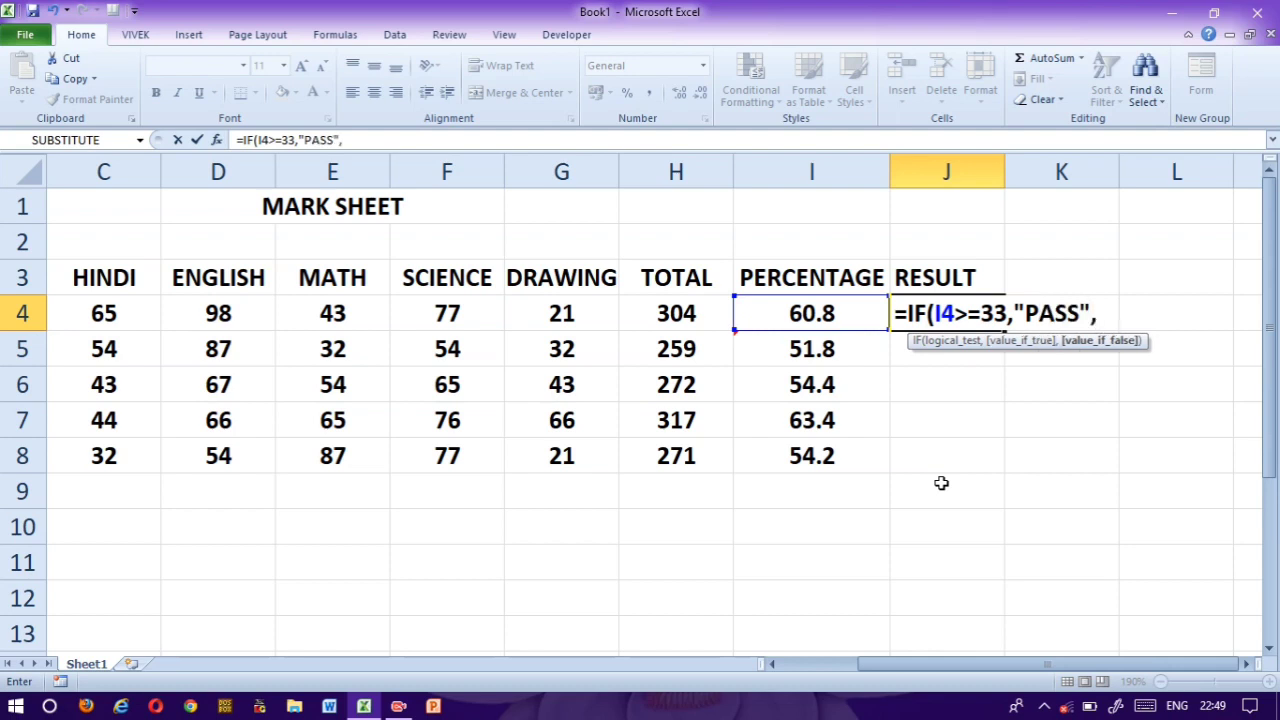
pyautogui.write('"FAIL')
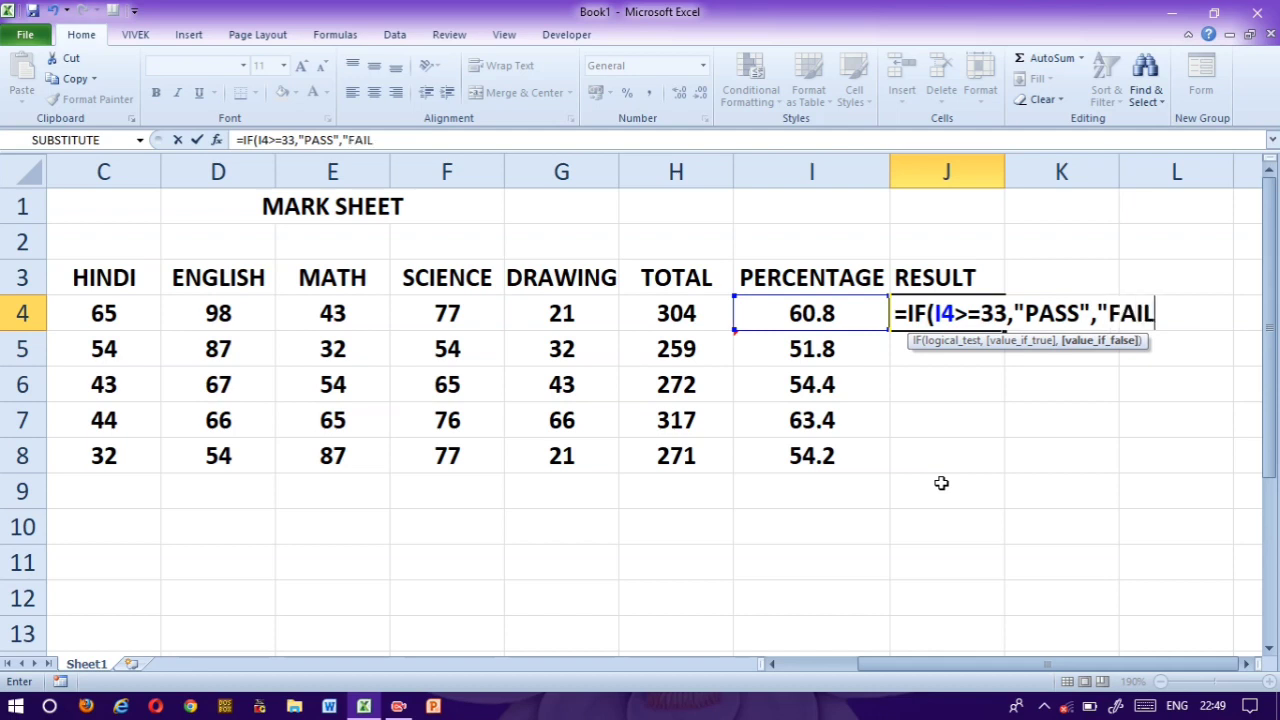
pyautogui.write('")')
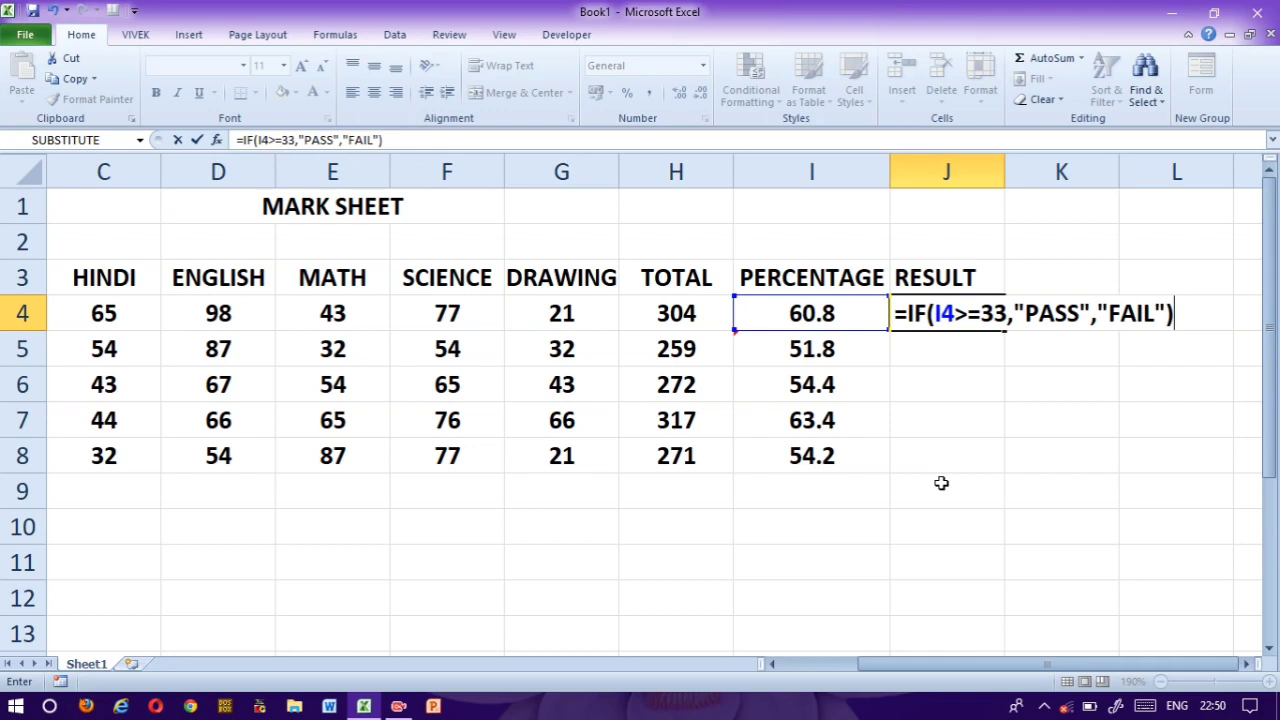
pyautogui.press('Return')
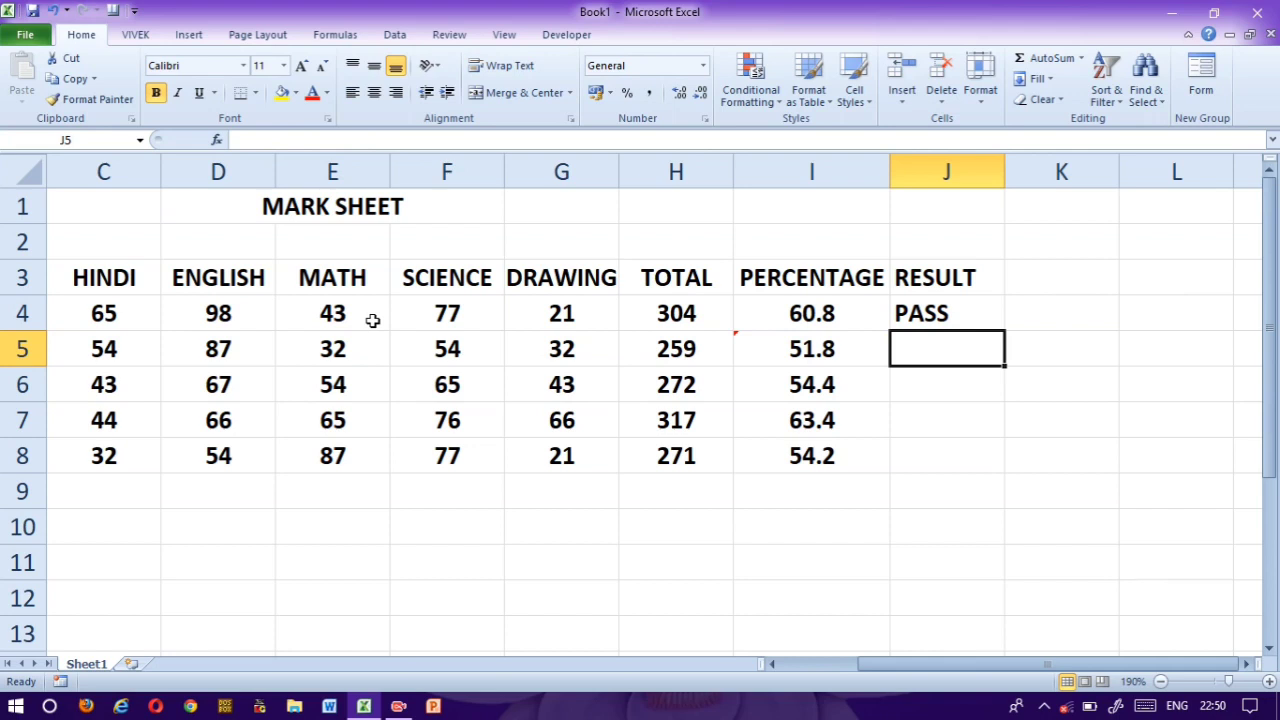
# Step: Change the first student's SCIENCE mark in F4 to 32
pyautogui.click(424, 320)
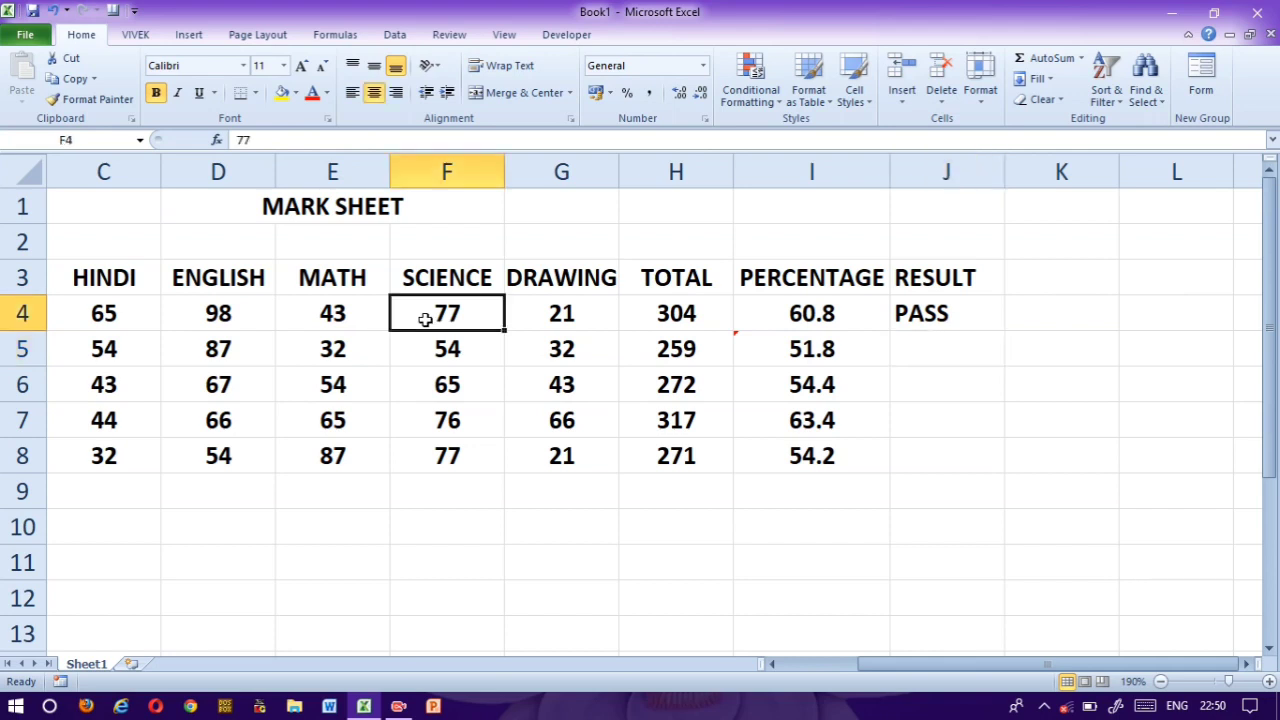
pyautogui.write('33')
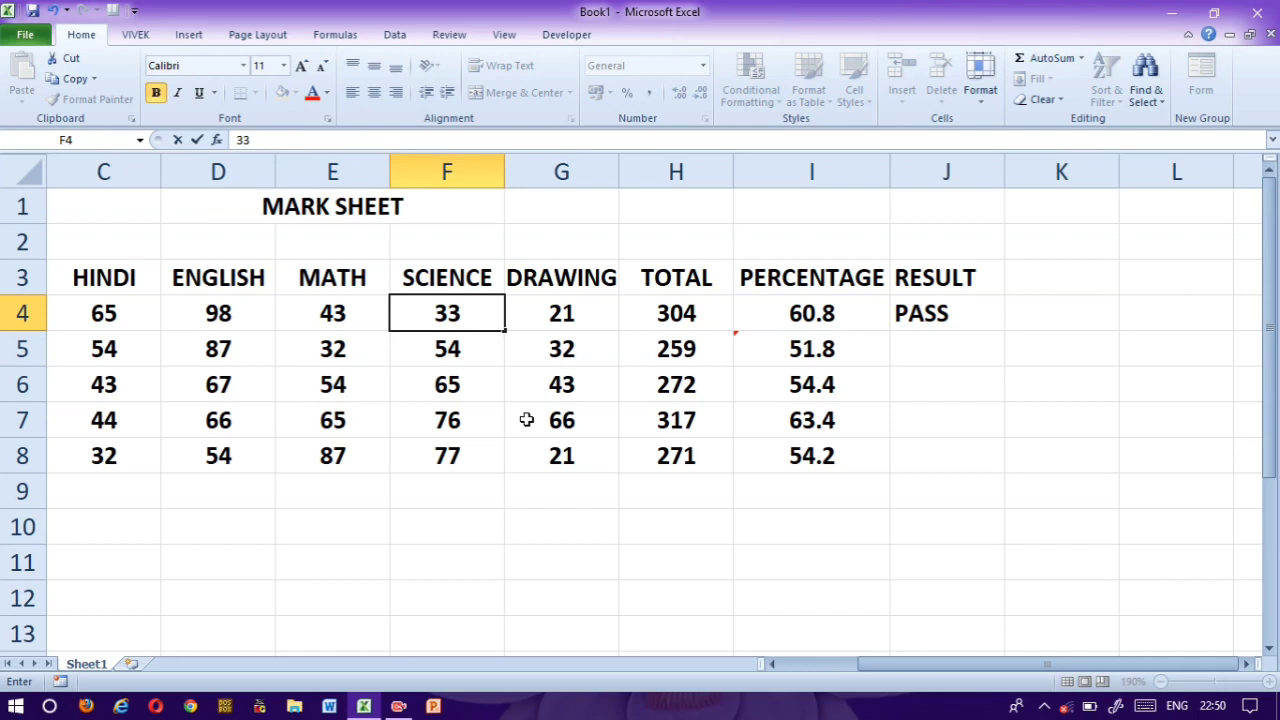
pyautogui.press('BackSpace')
pyautogui.write('2')
pyautogui.press('Return')
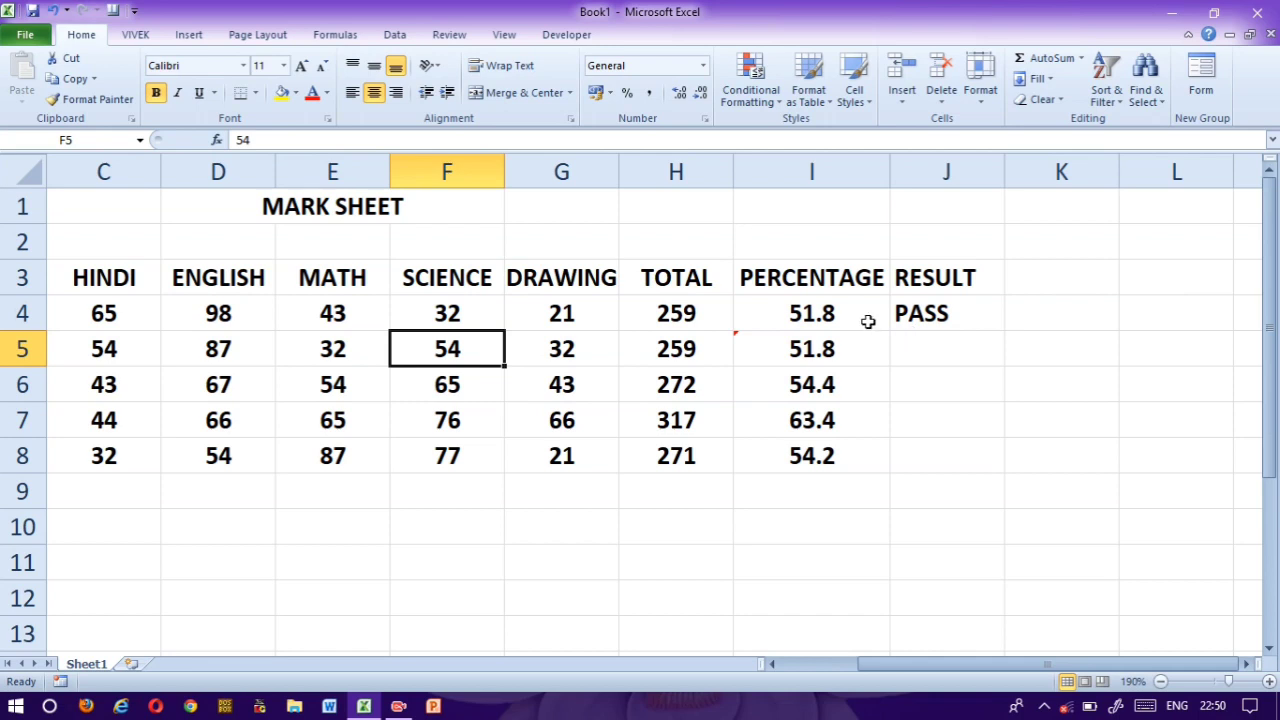
# Step: Start the second student's result formula in J5 as an IF with an AND test containing C5>=33 and D5>=33
pyautogui.click(950, 344)
pyautogui.write('=')
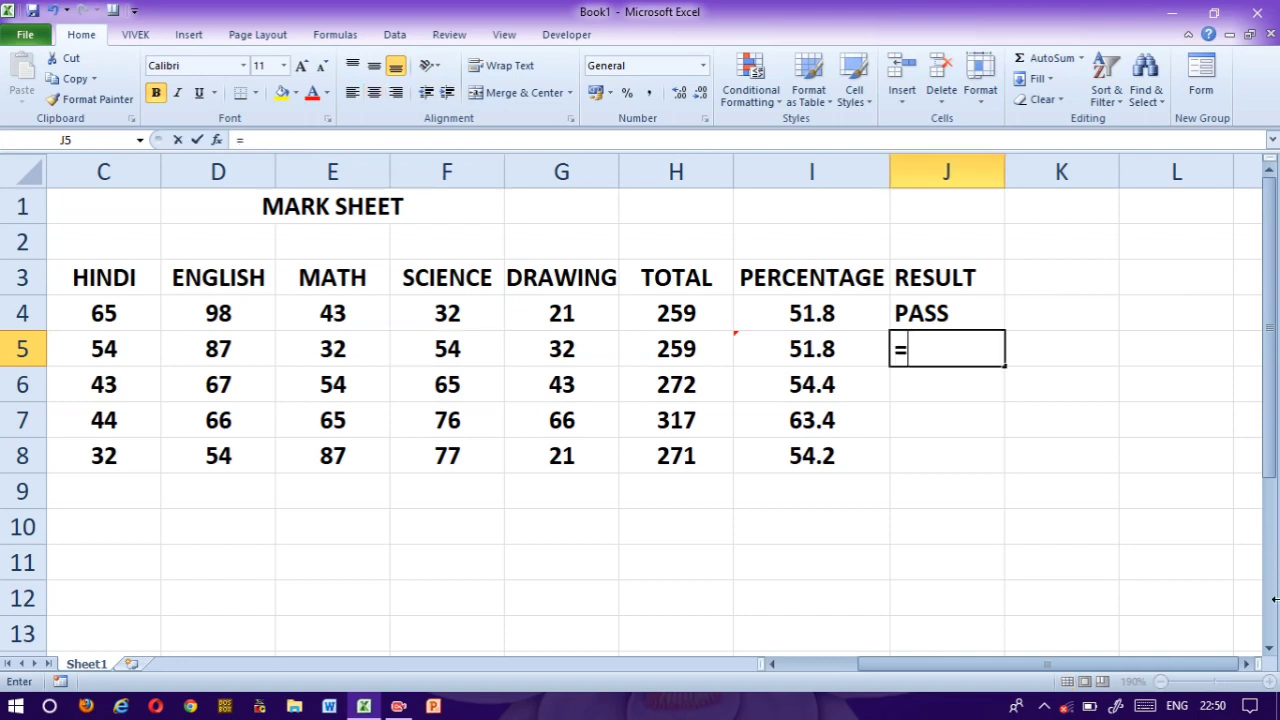
pyautogui.write('IF')
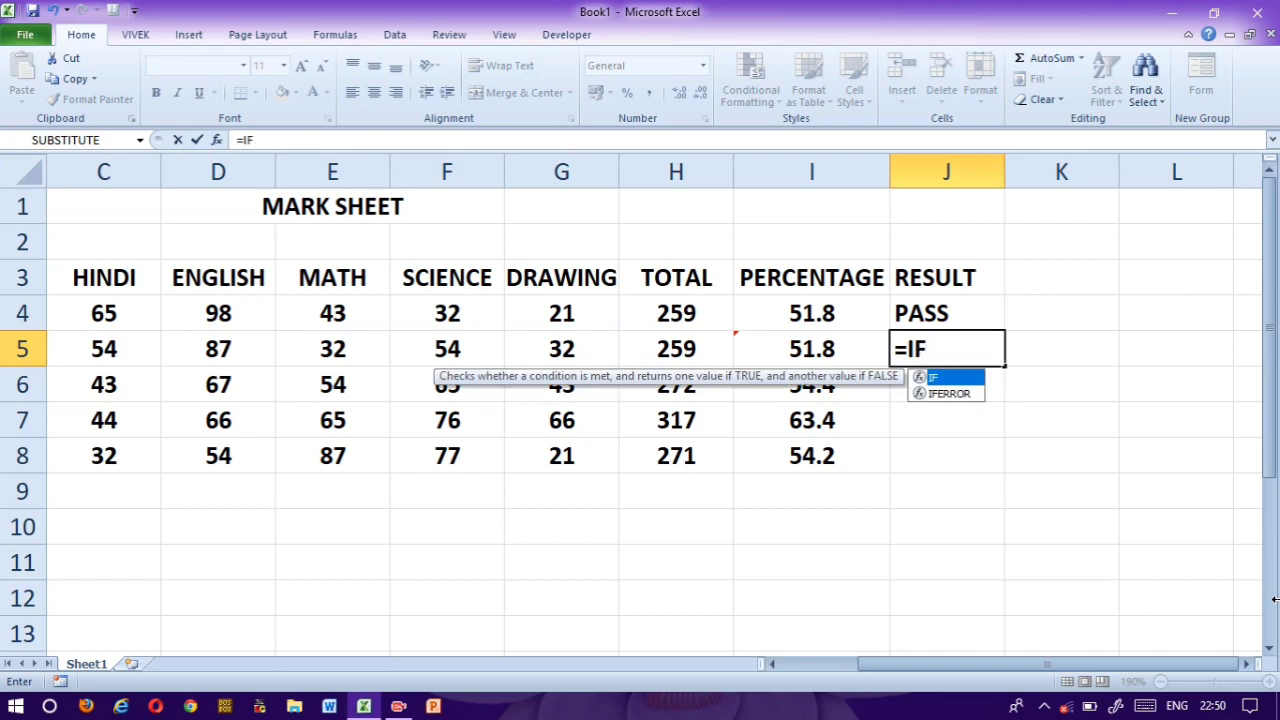
pyautogui.write('(AND')
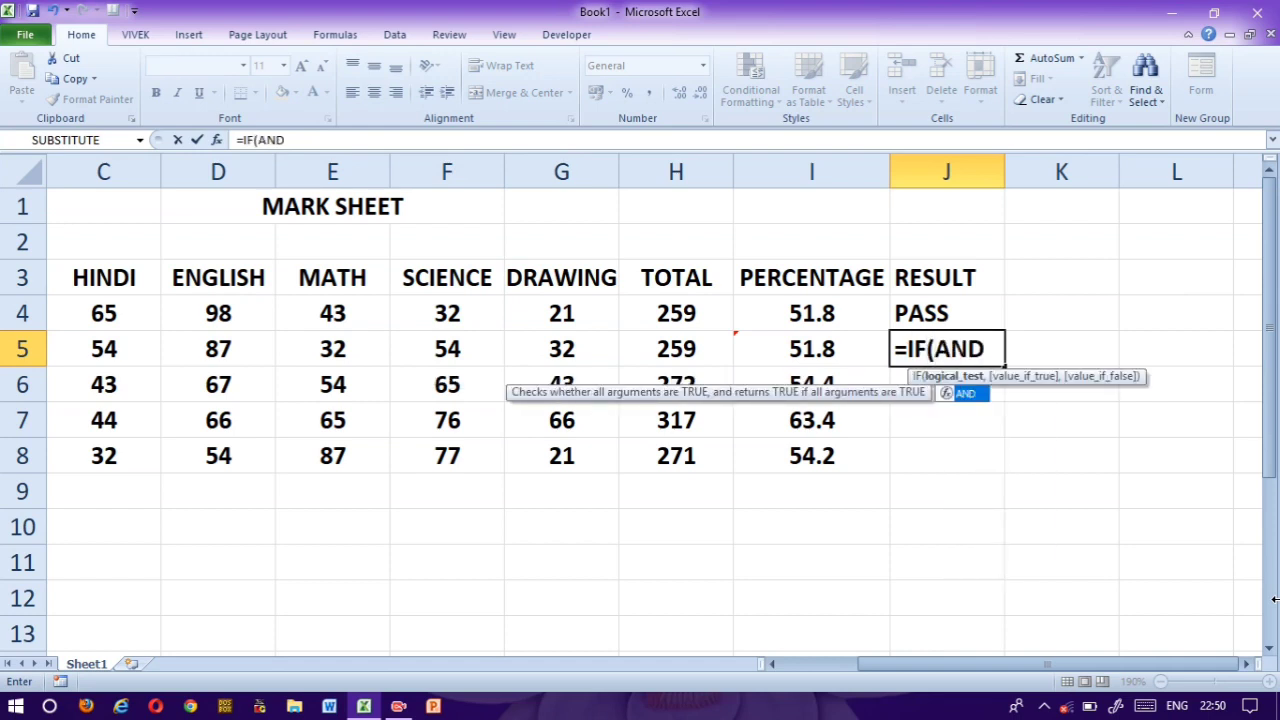
pyautogui.write('(')
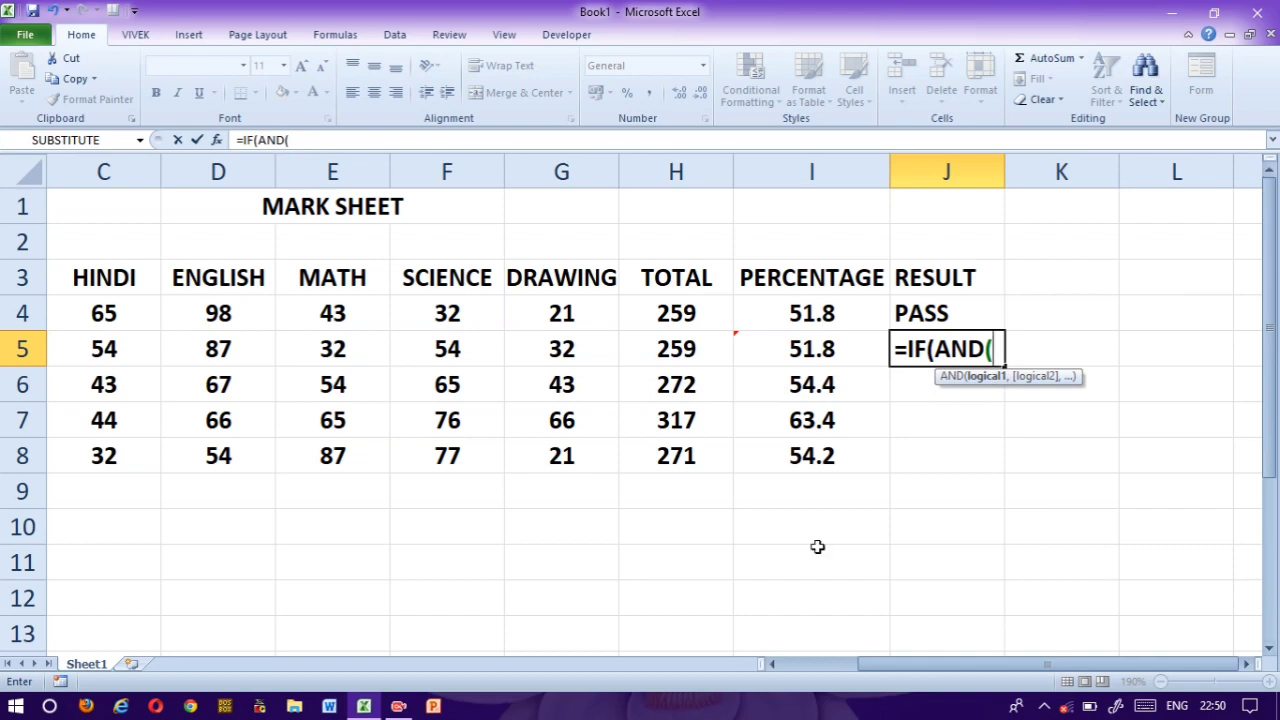
pyautogui.click(113, 349)
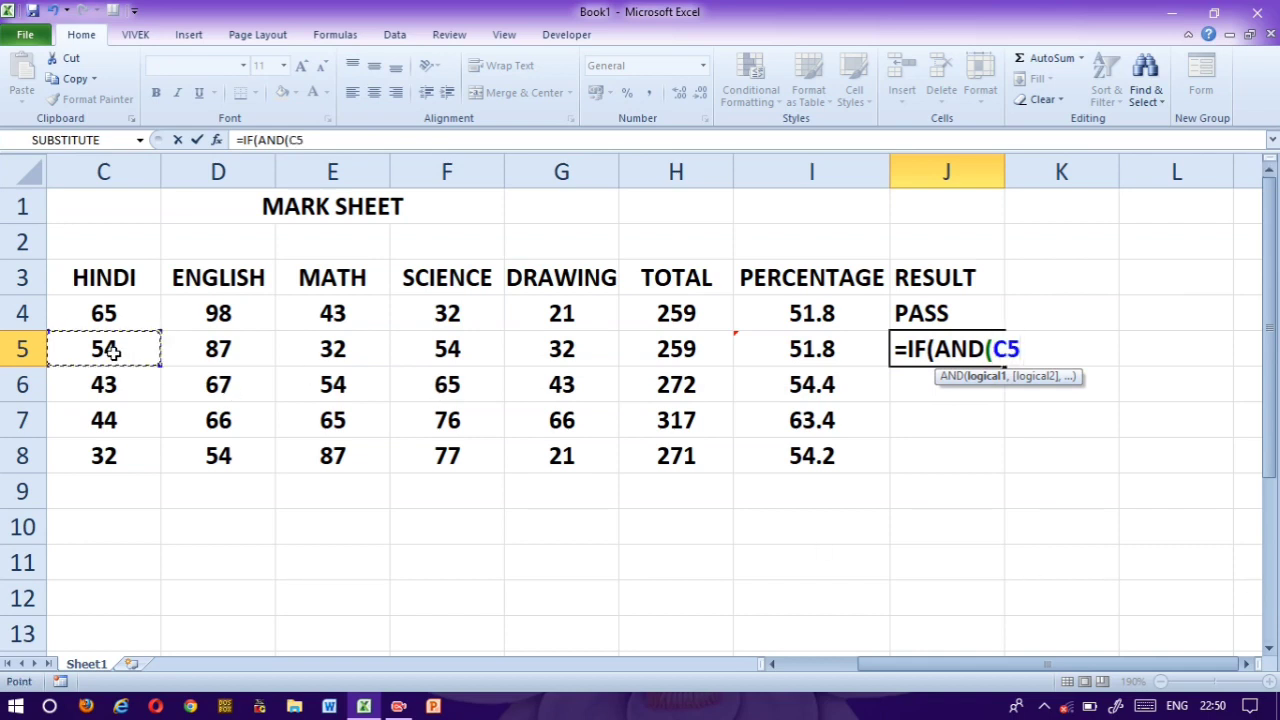
pyautogui.write('>=33')
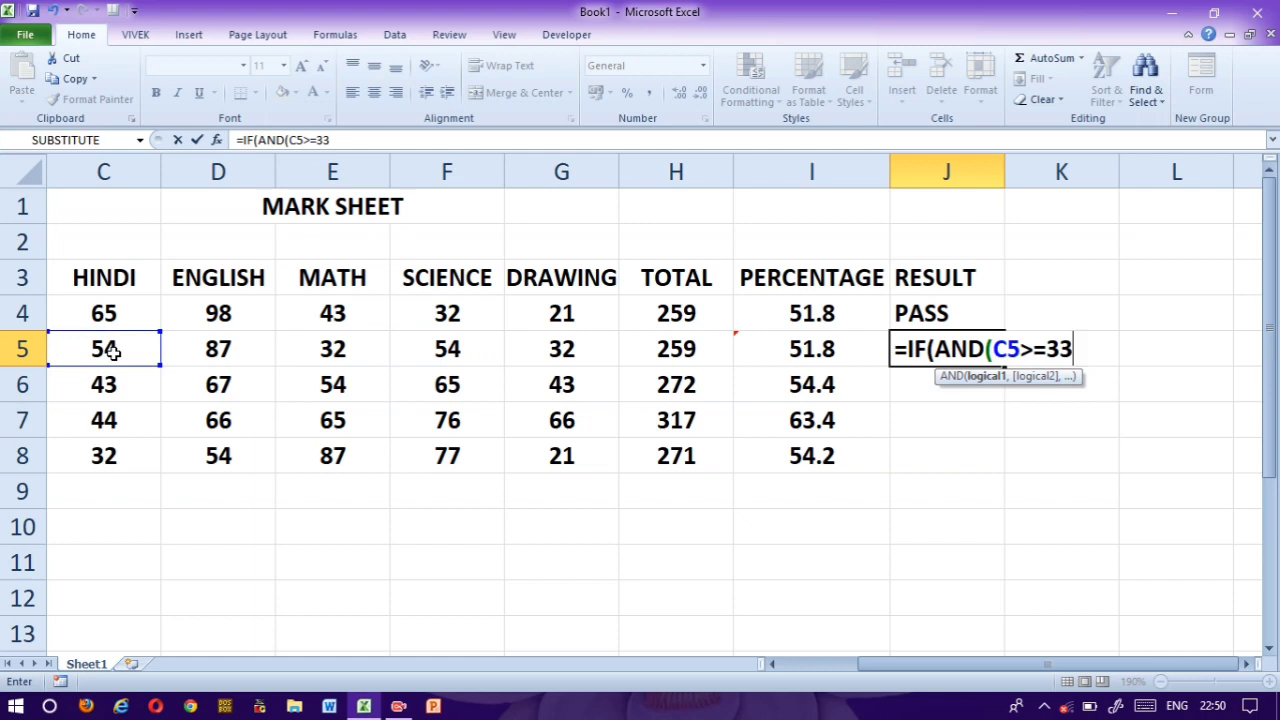
pyautogui.write(',')
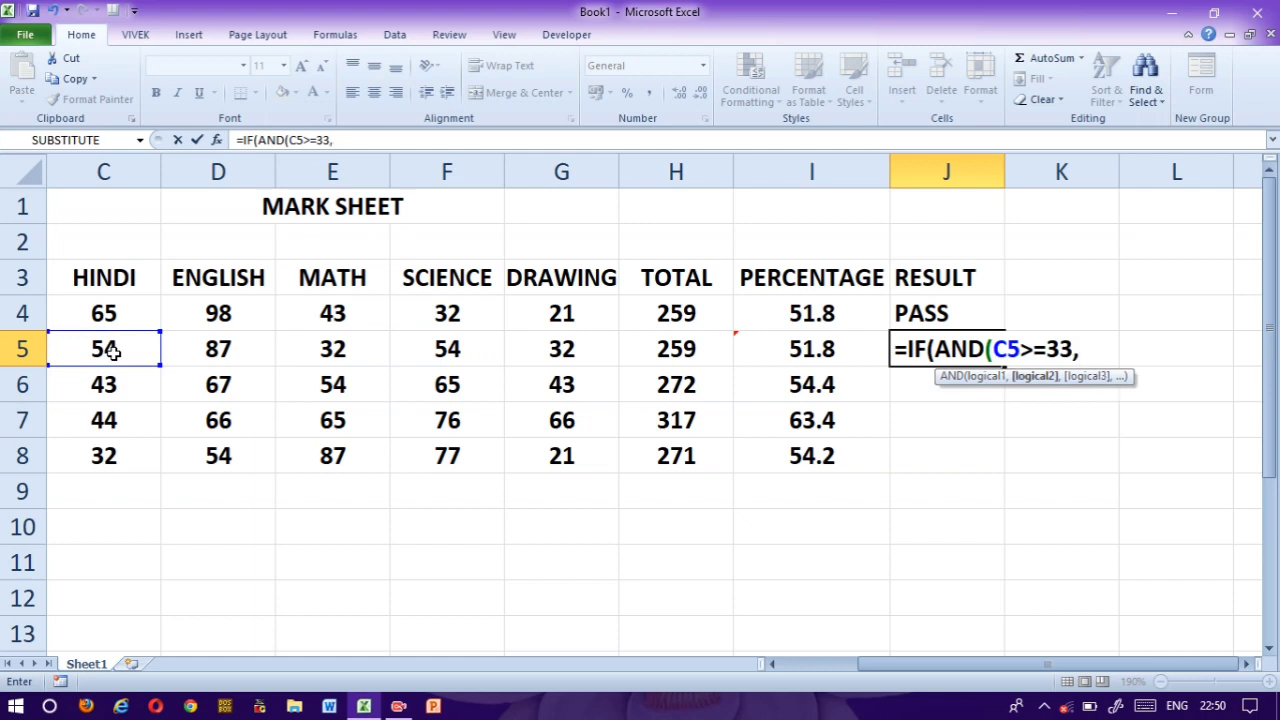
pyautogui.click(226, 348)
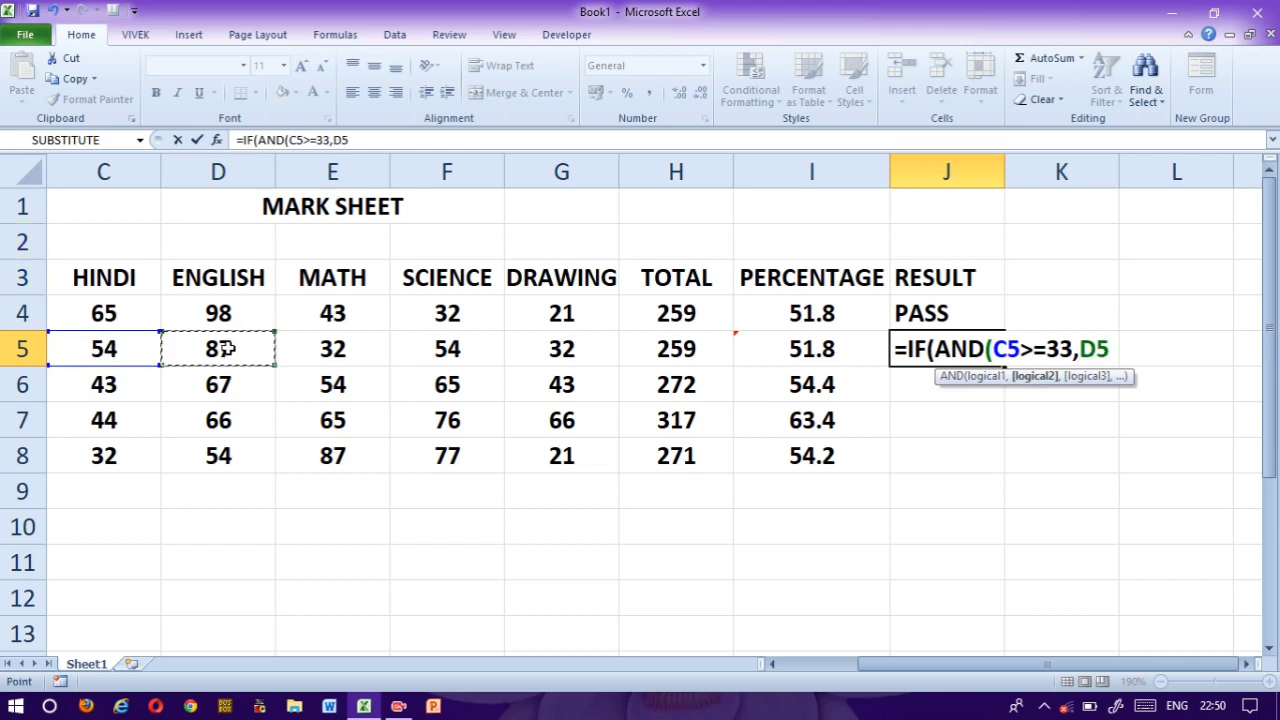
pyautogui.write('>=33')
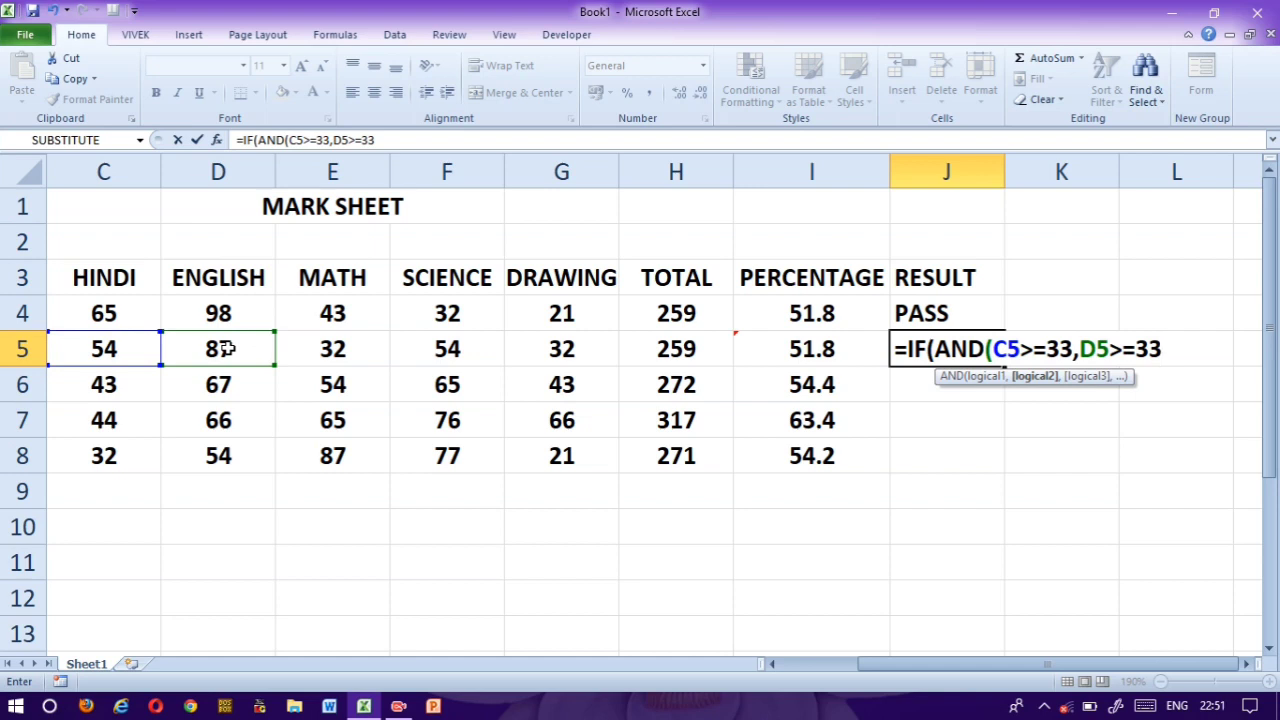
pyautogui.write(',')
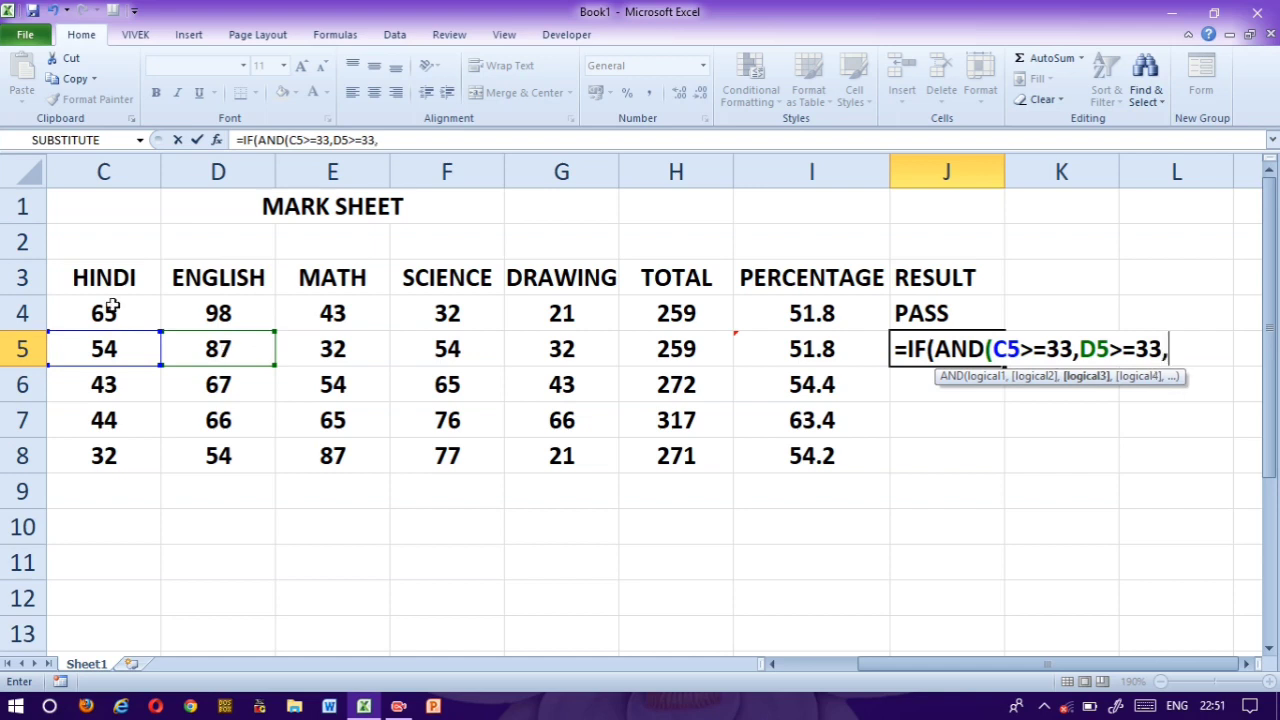
# Step: Add the conditions E5>=33, F5>=33 and G5>=33 to the AND test in J5 and close the test
pyautogui.click(311, 353)
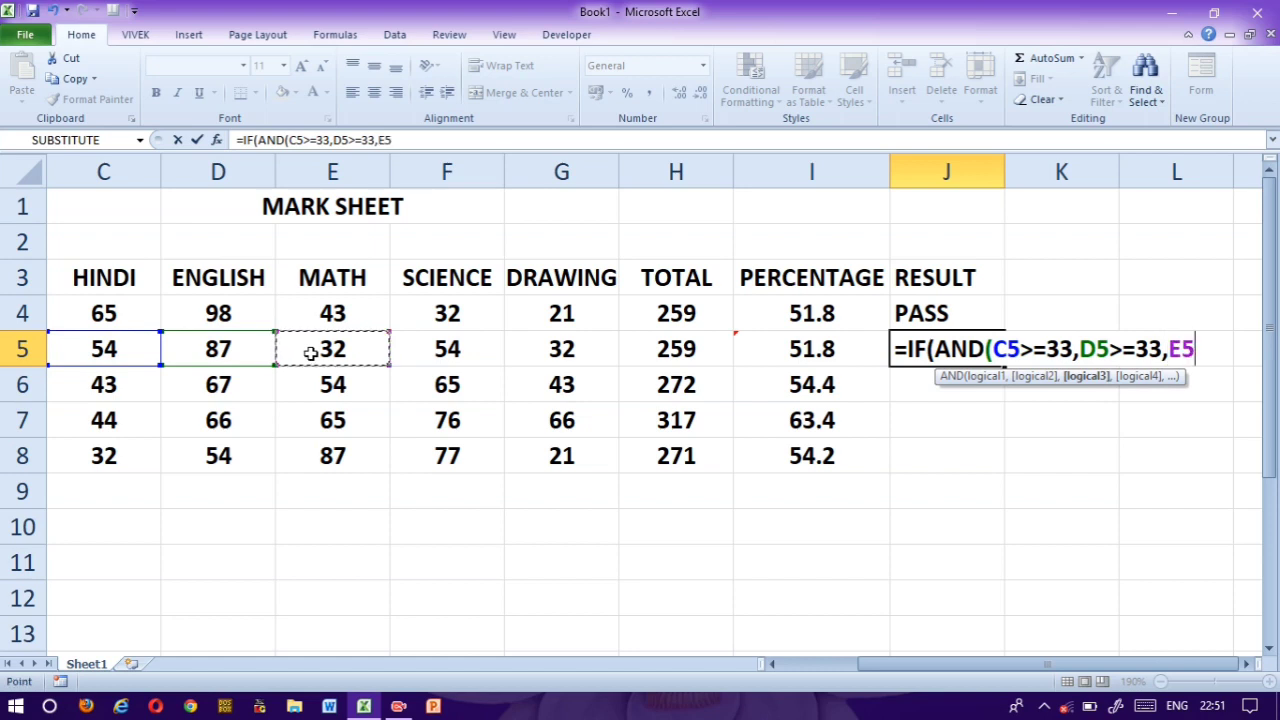
pyautogui.write('>=33')
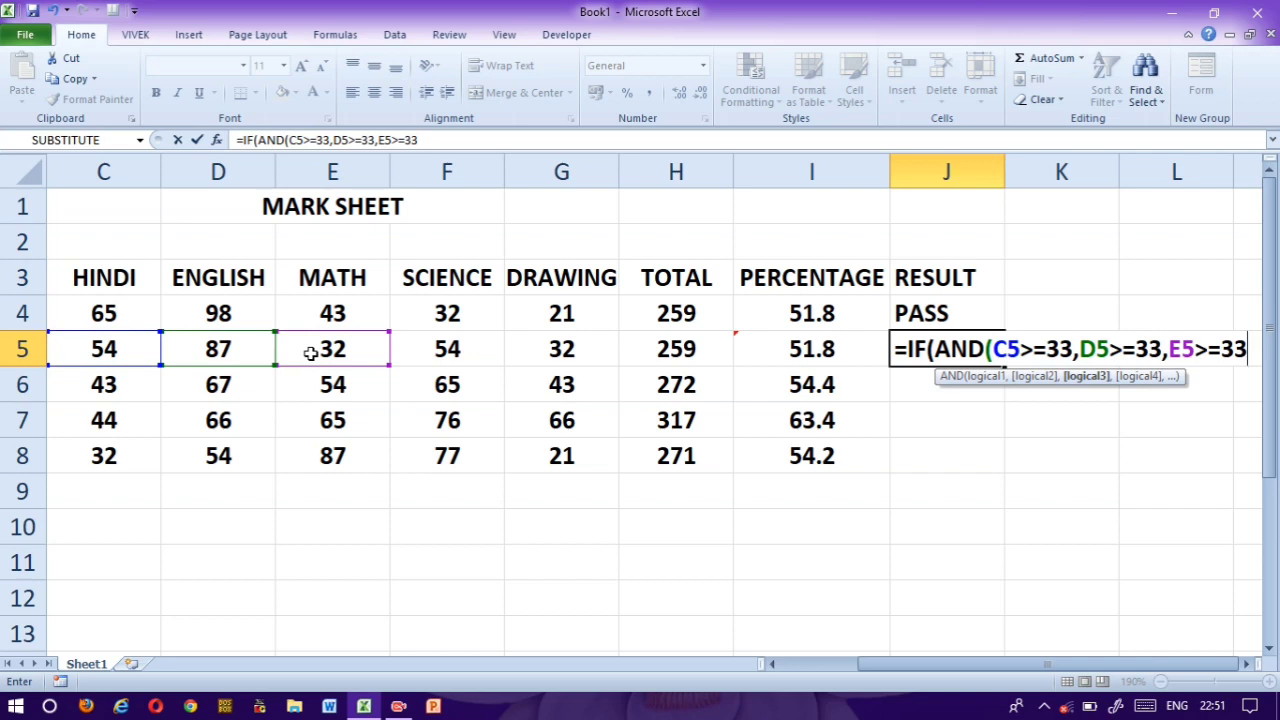
pyautogui.write(',')
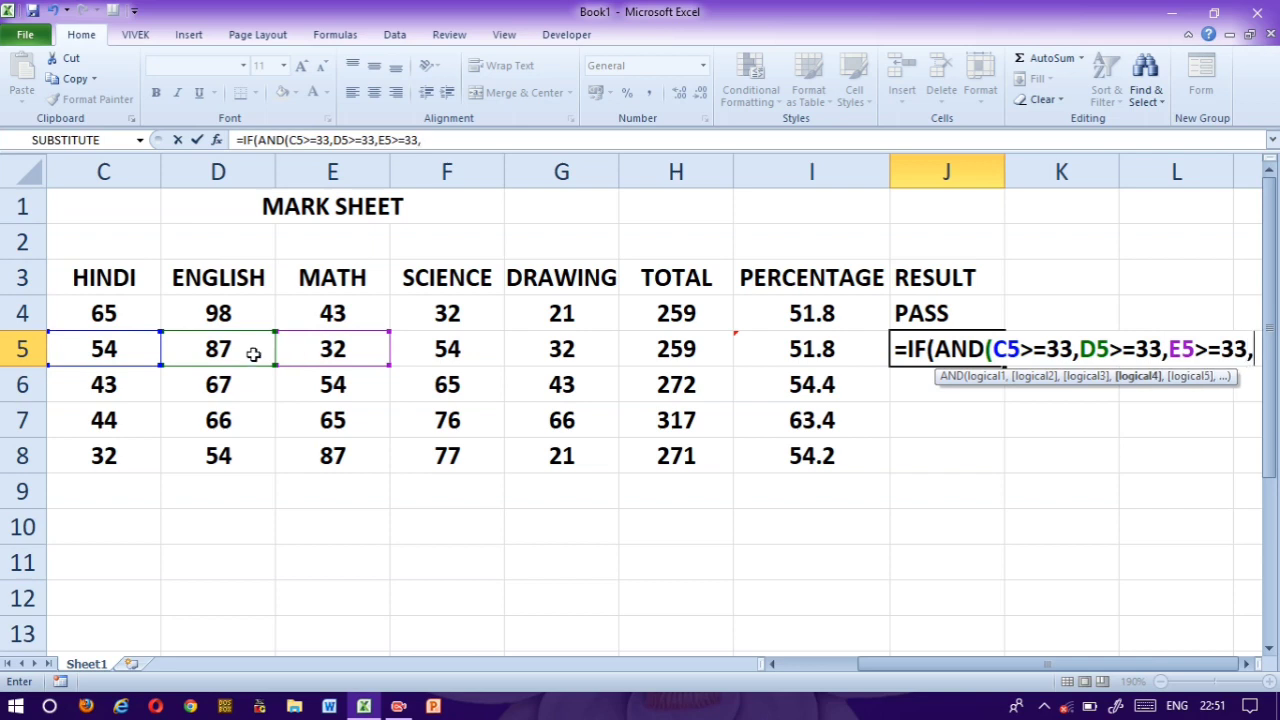
pyautogui.click(446, 350)
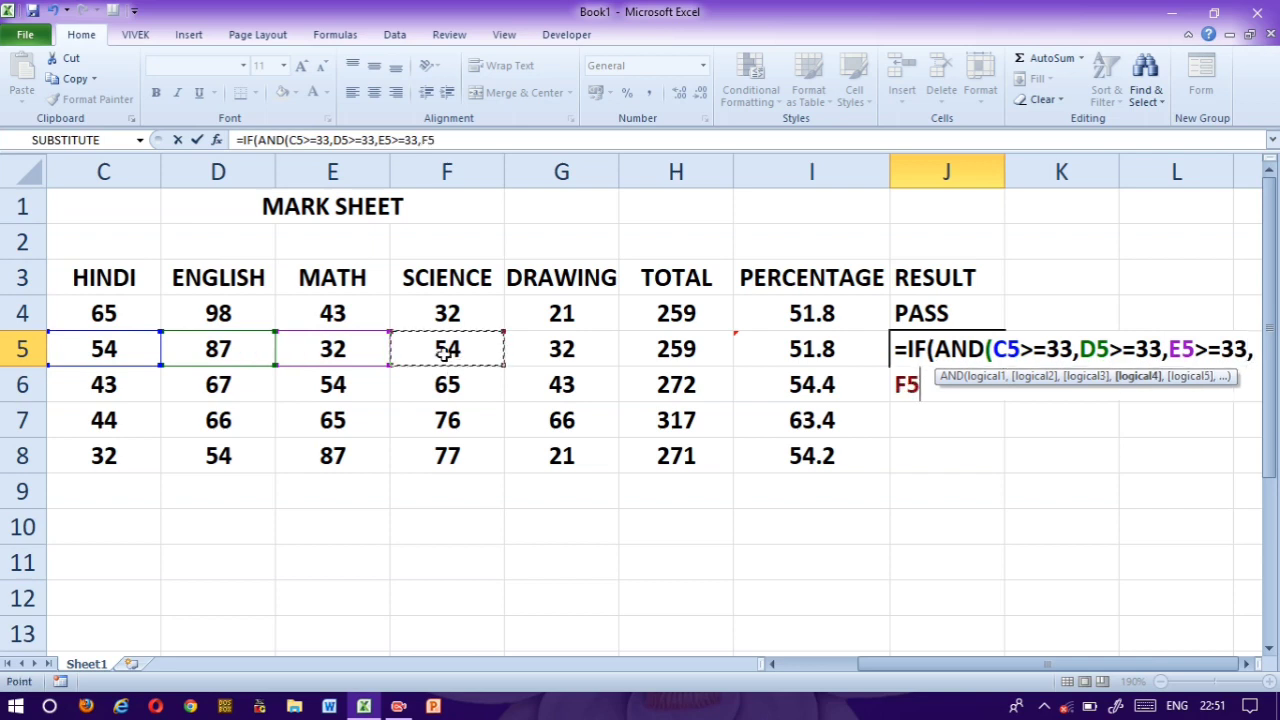
pyautogui.write('>=')
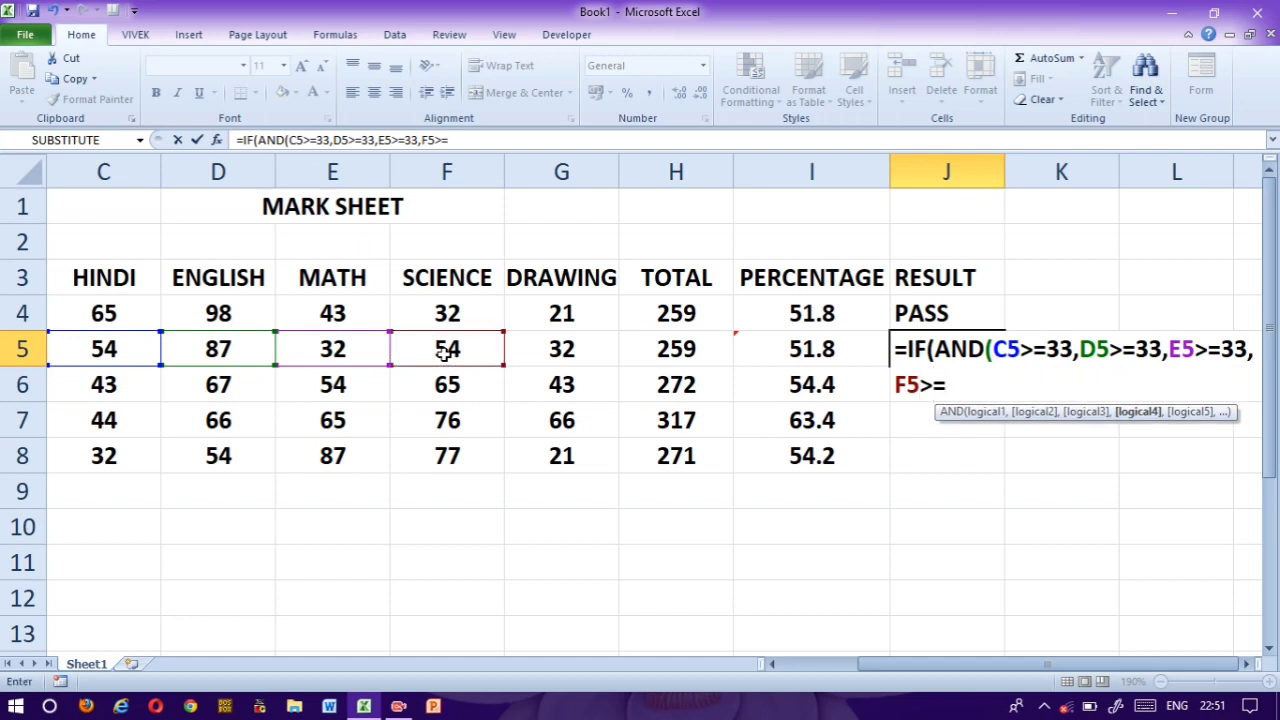
pyautogui.write('33,')
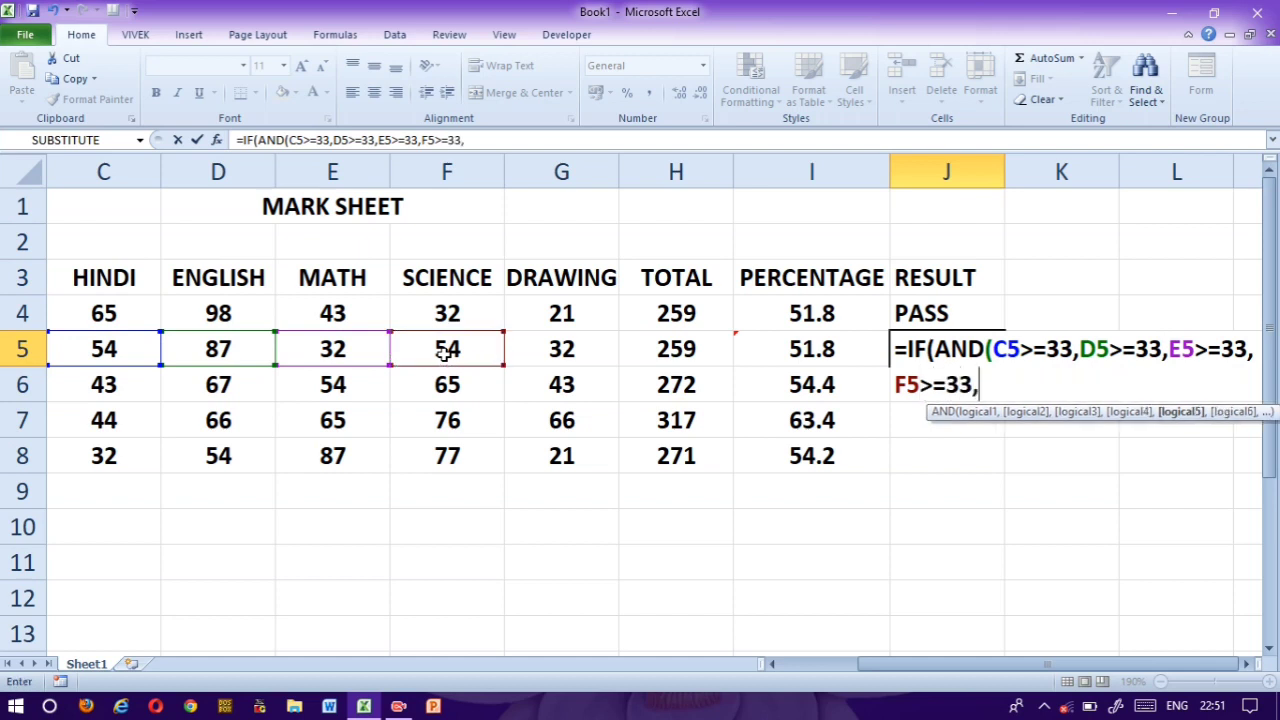
pyautogui.click(555, 358)
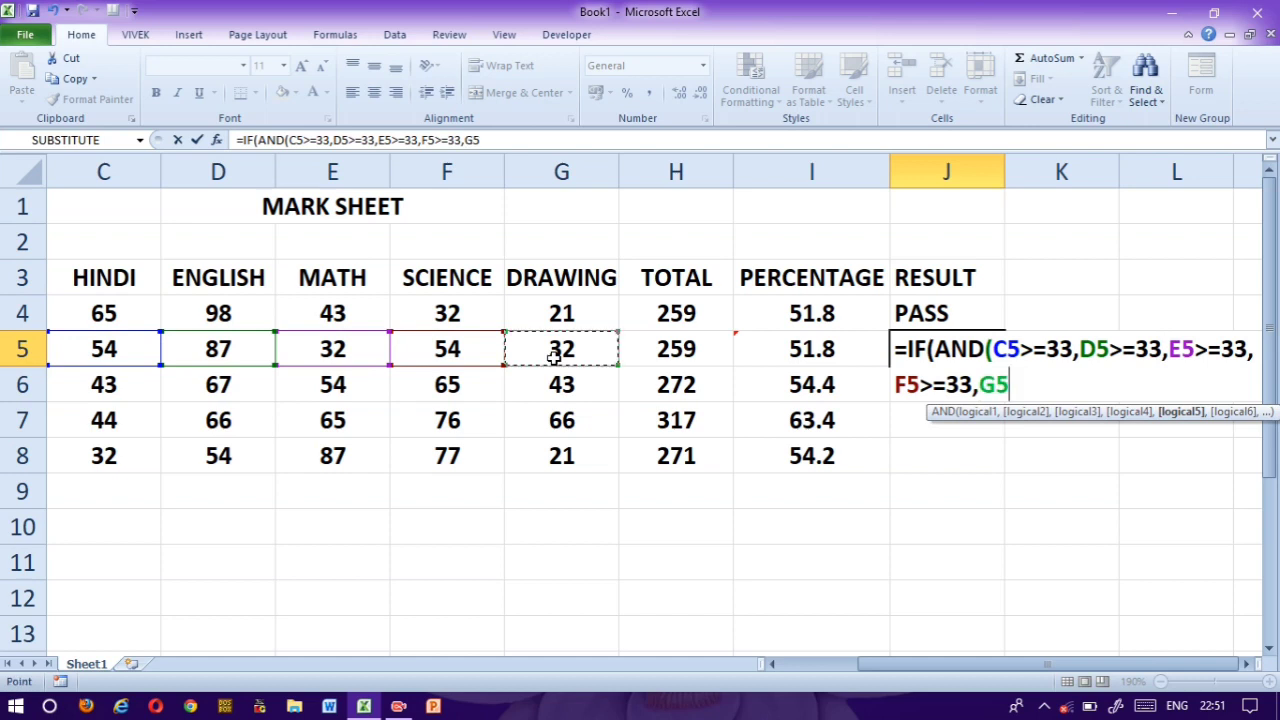
pyautogui.write('>=')
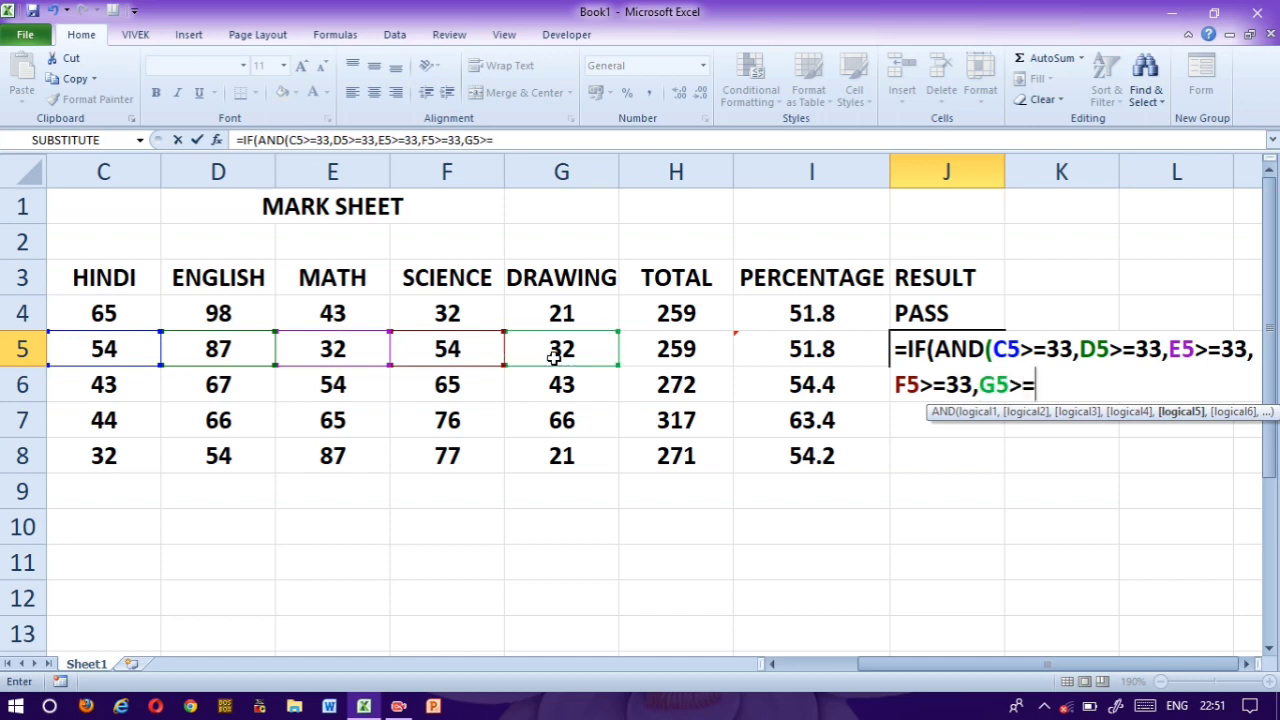
pyautogui.write('33)')
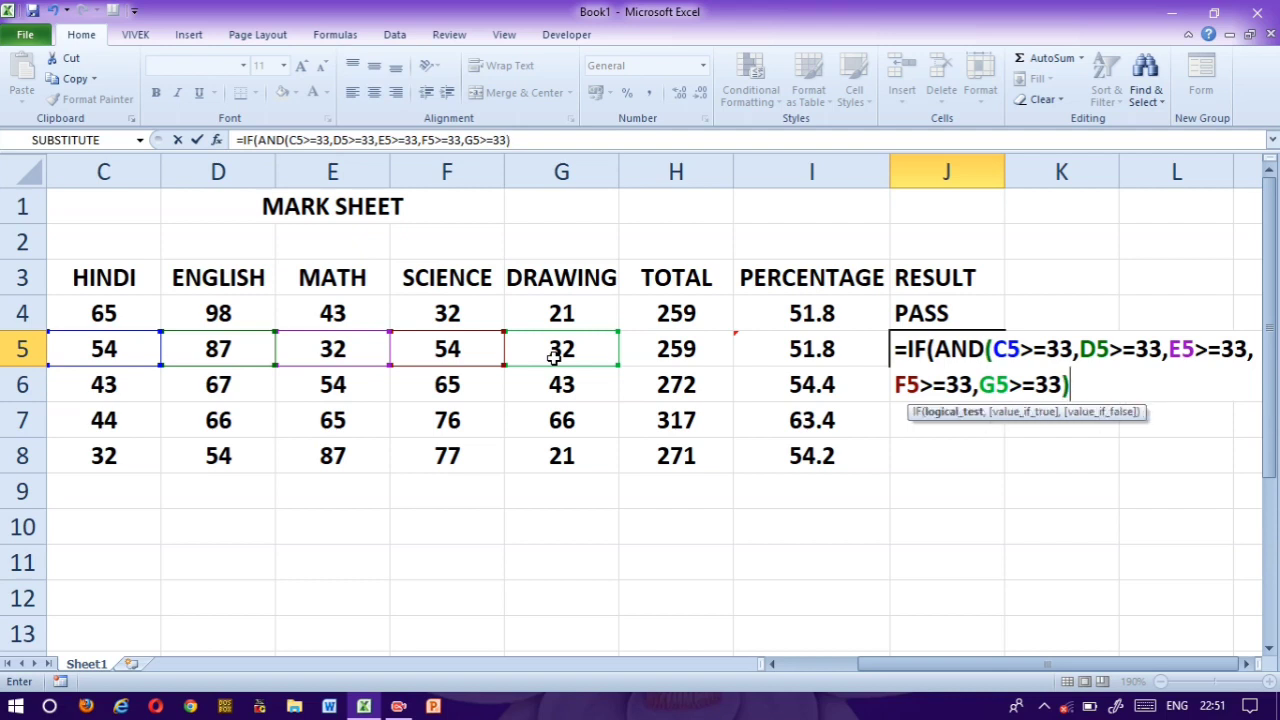
# Step: Complete the second student's result formula in J5 with "PASS" as the true value and "FAIL" as the false value
pyautogui.write(',')
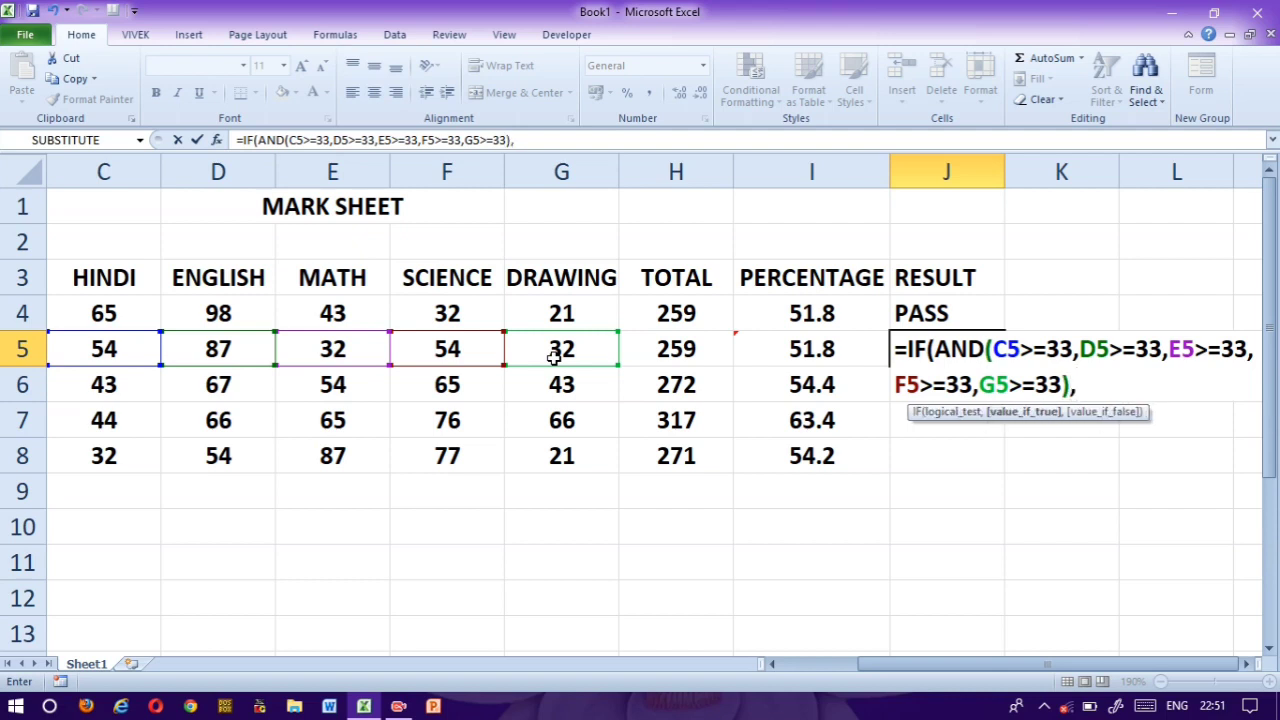
pyautogui.write('"PASS')
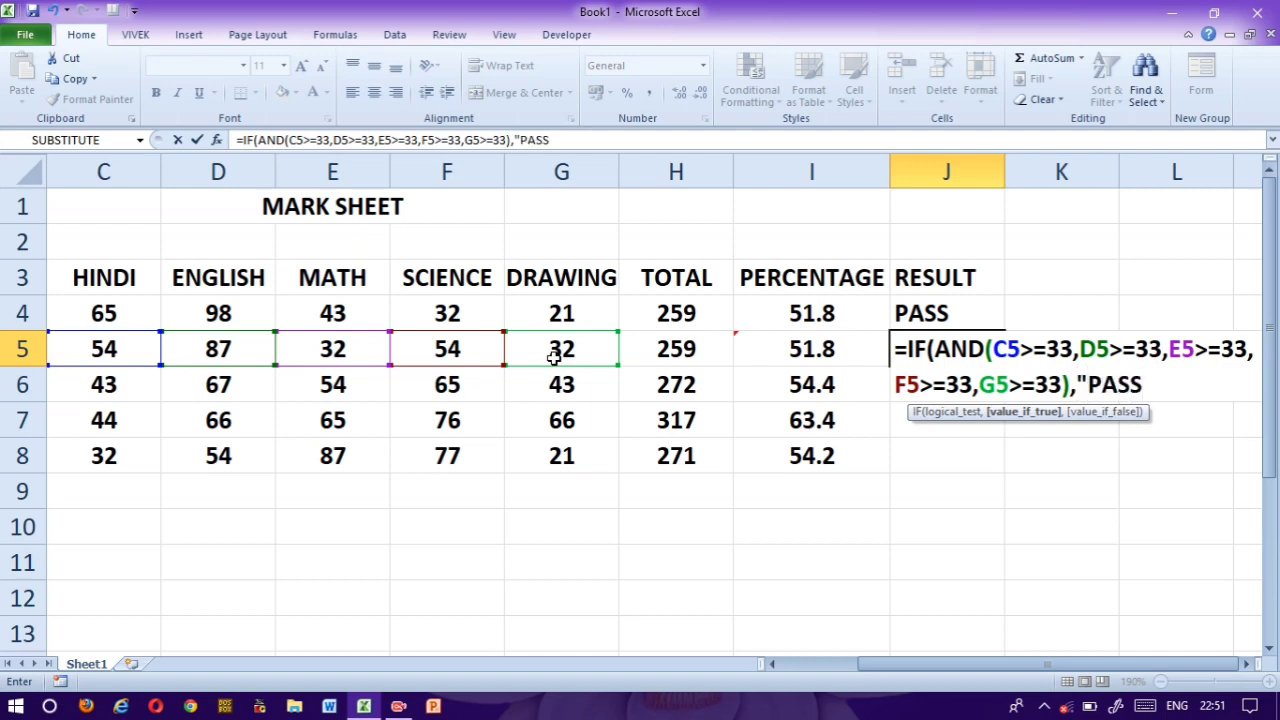
pyautogui.write('","')
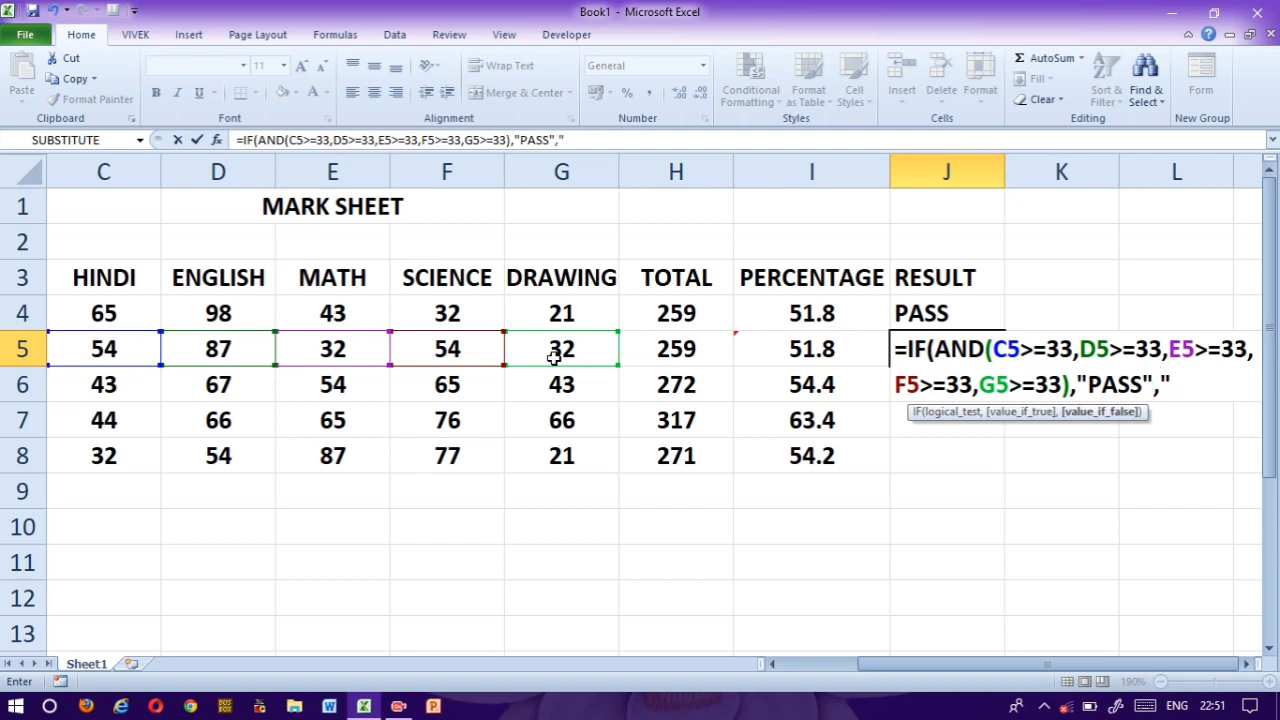
pyautogui.write('FAIL')
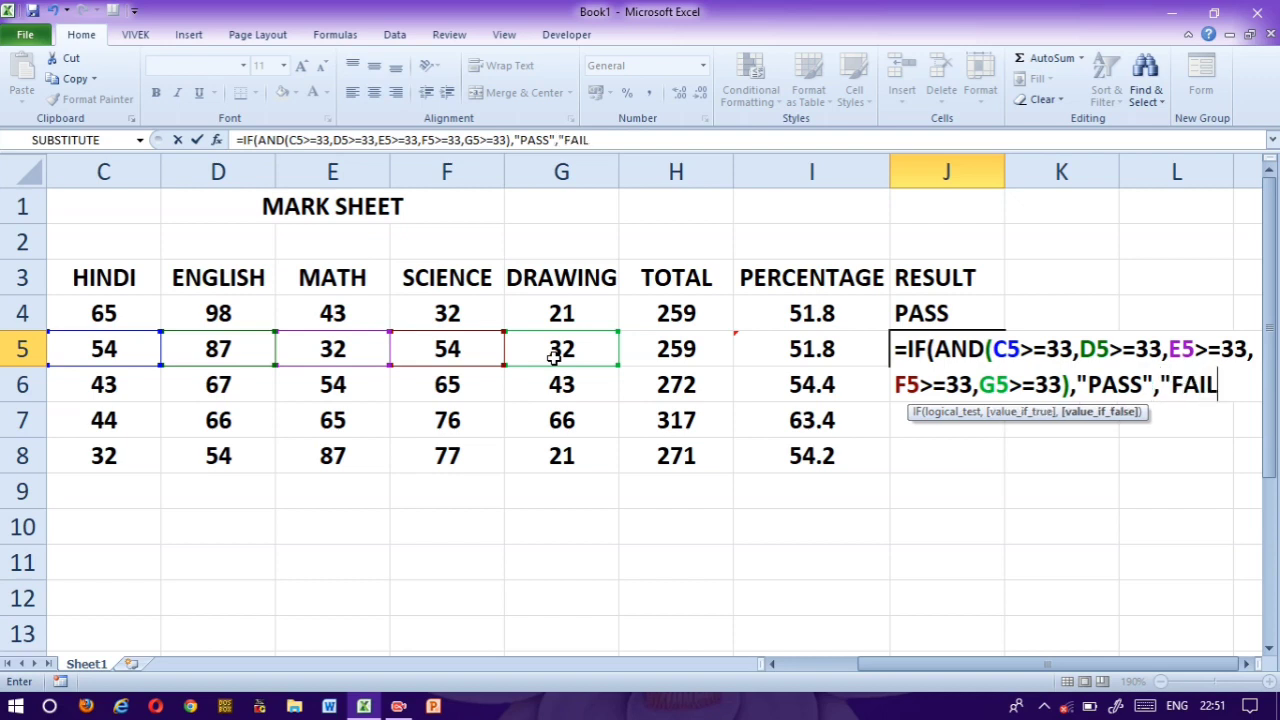
pyautogui.write('")')
pyautogui.press('Return')
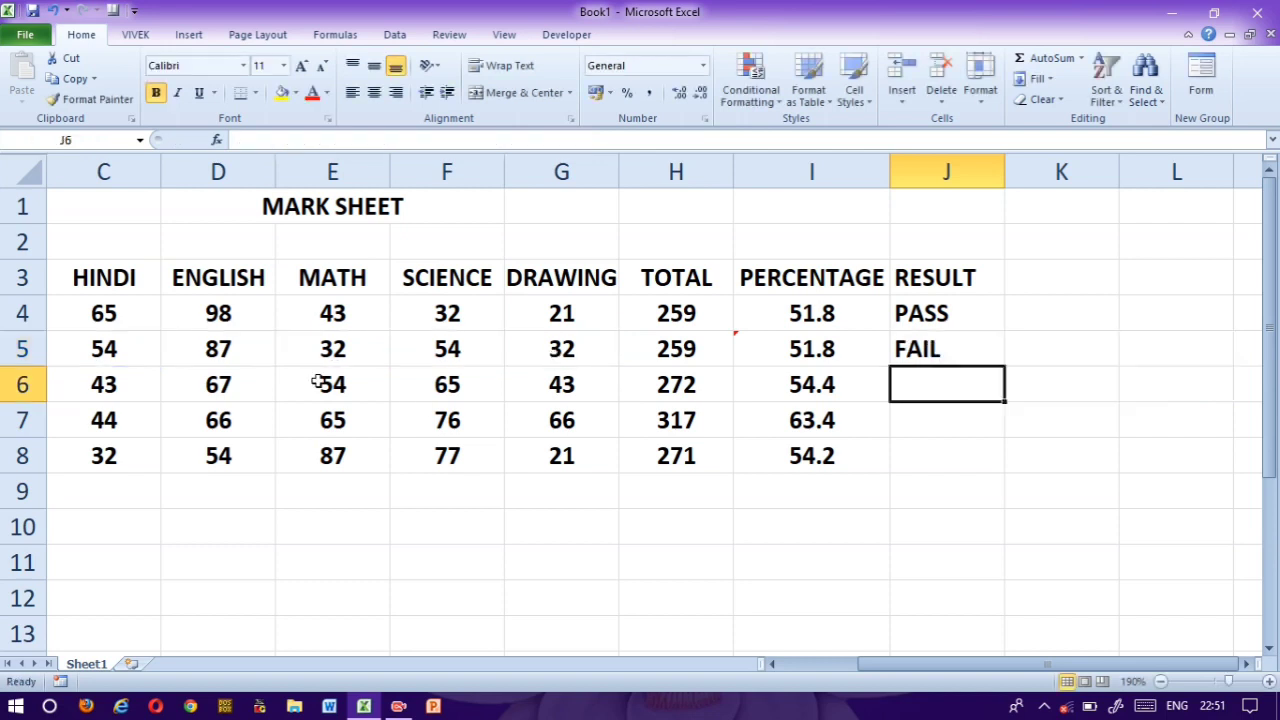
# Step: Change the second student's DRAWING mark in G5 to 44 and MATH mark in E5 to 33
pyautogui.click(333, 350)
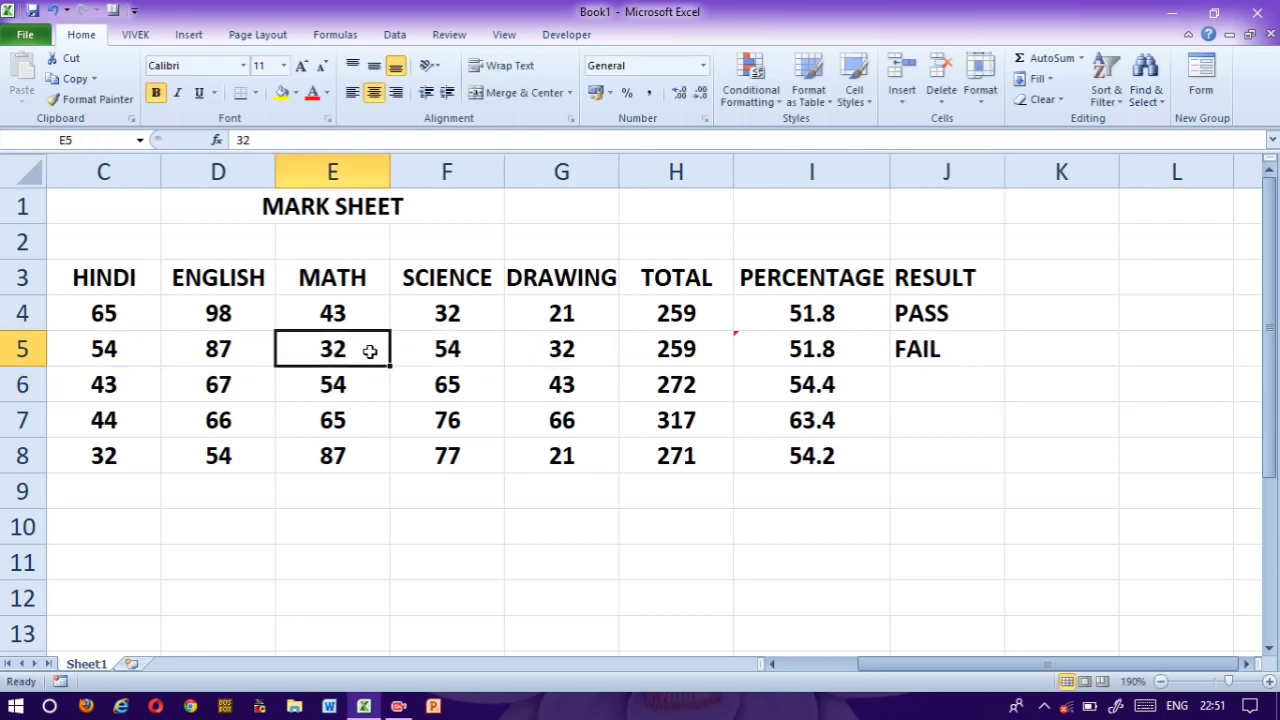
pyautogui.click(530, 347)
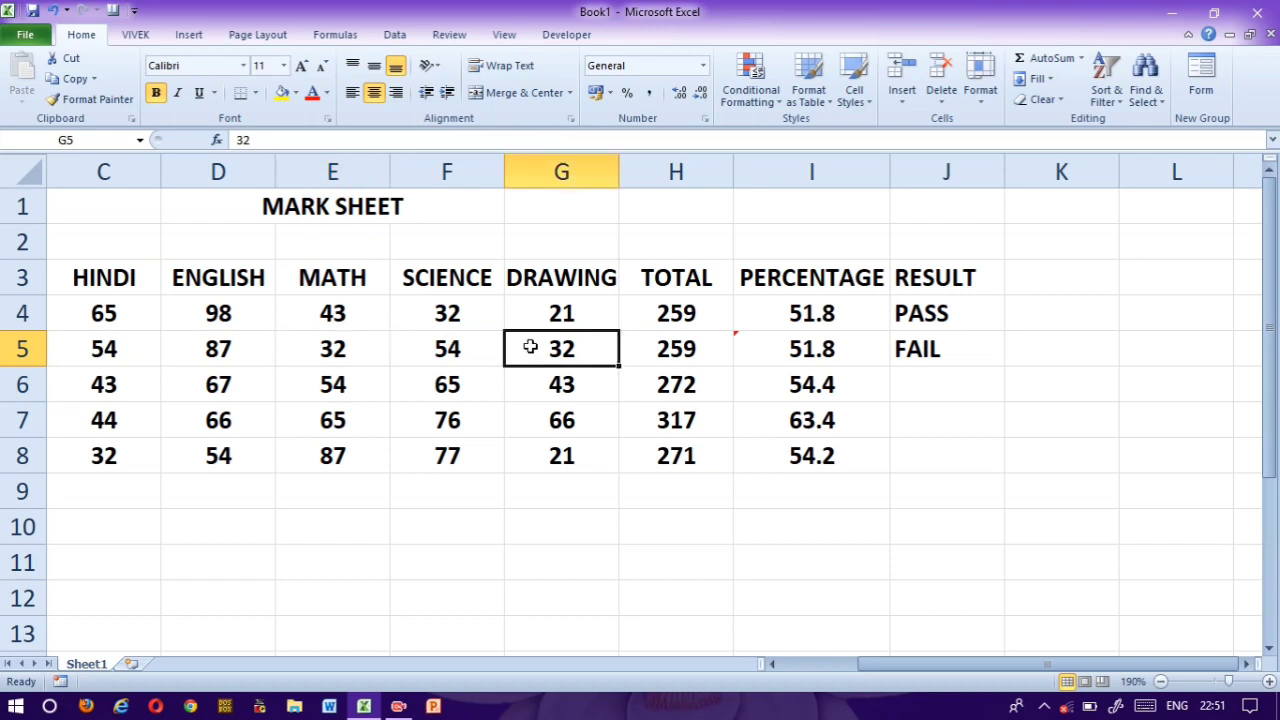
pyautogui.write('44')
pyautogui.press('Return')
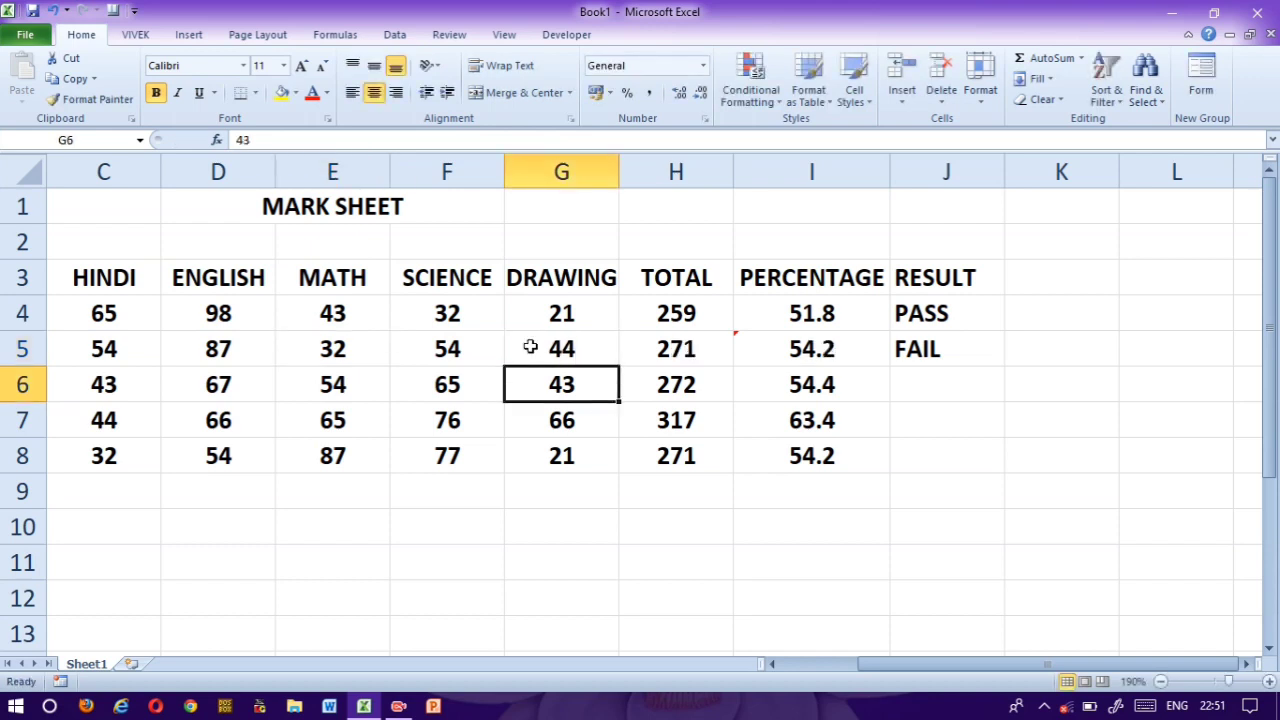
pyautogui.click(313, 356)
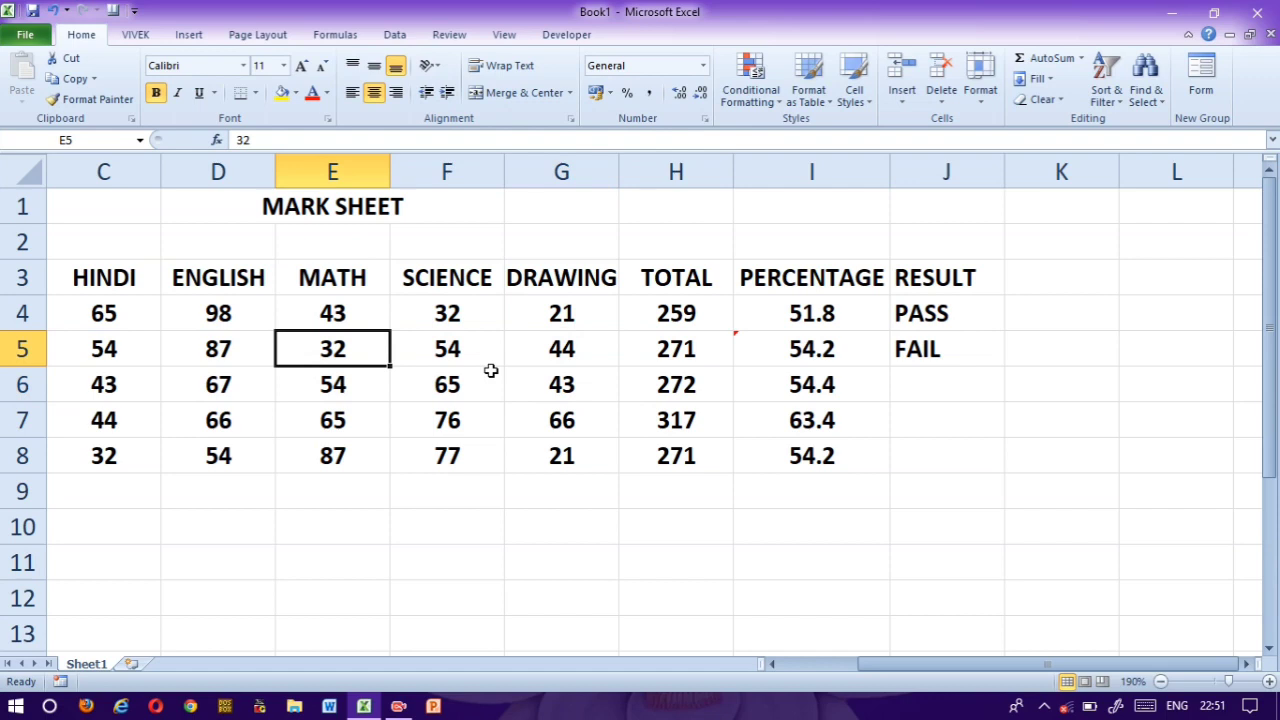
pyautogui.write('33')
pyautogui.press('Return')
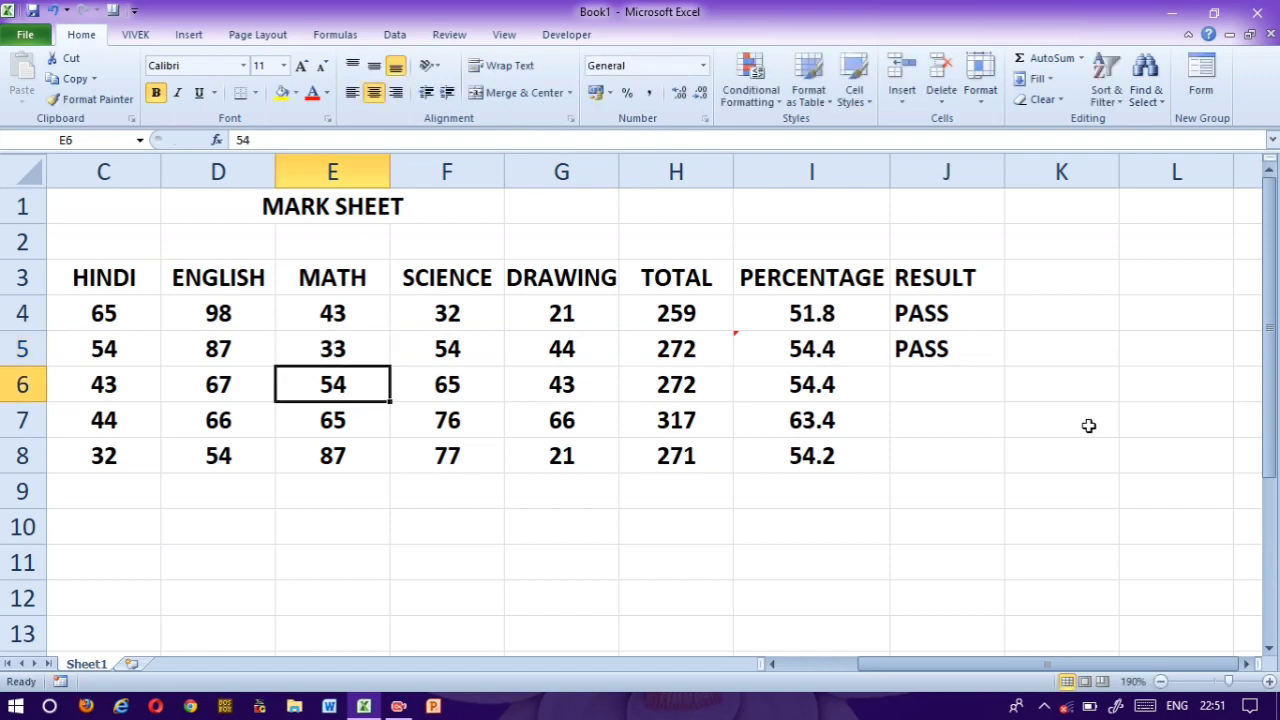
# Step: Review the second student's result formula in J5 and fill it down through J8
pyautogui.press('Right')
pyautogui.press('Right')
pyautogui.press('Right')
pyautogui.press('Right')
pyautogui.press('Right')
pyautogui.press('Right')
pyautogui.press('Right')
pyautogui.press('Right')
pyautogui.press('Right')
pyautogui.press('Right')
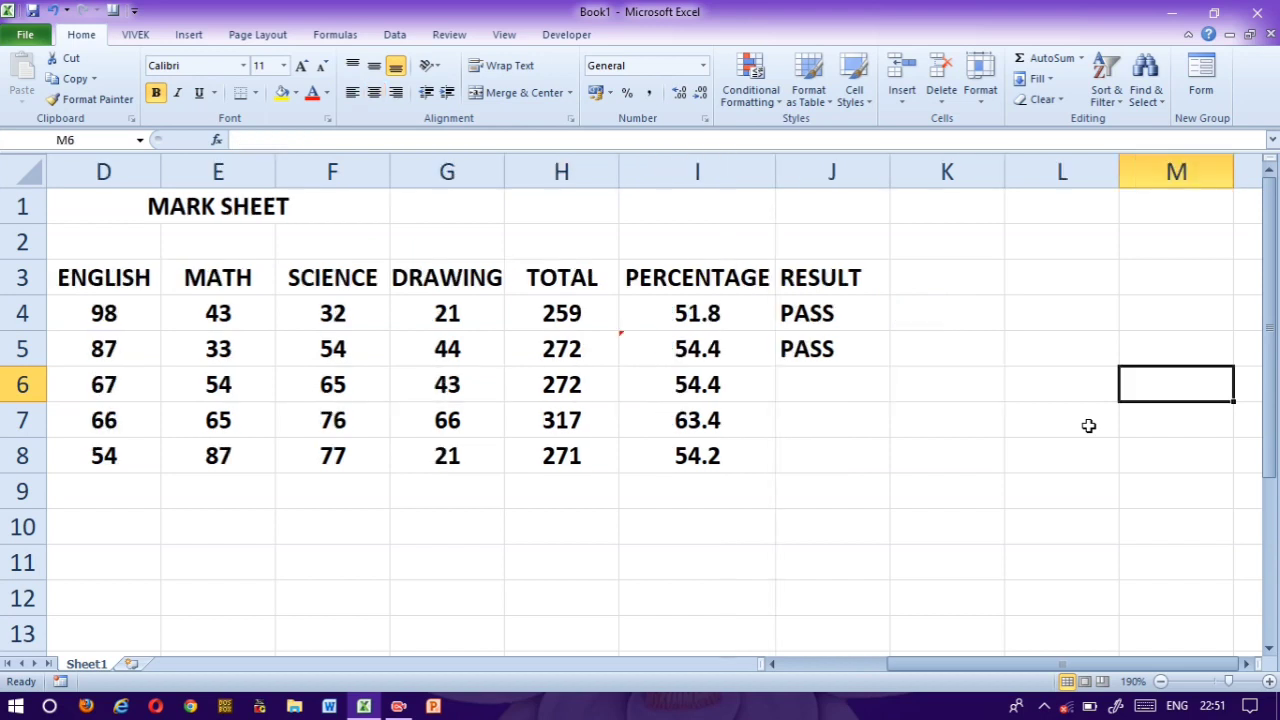
pyautogui.click(665, 350)
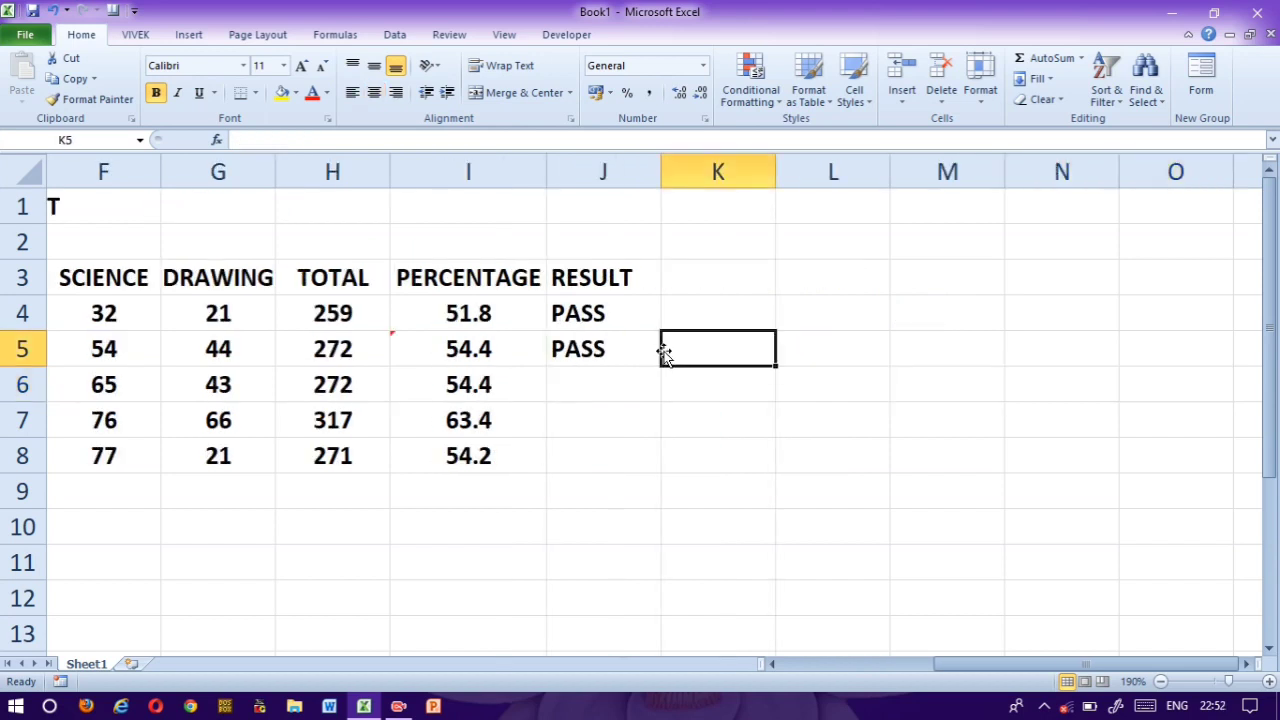
pyautogui.click(650, 352)
pyautogui.doubleClick(650, 352)
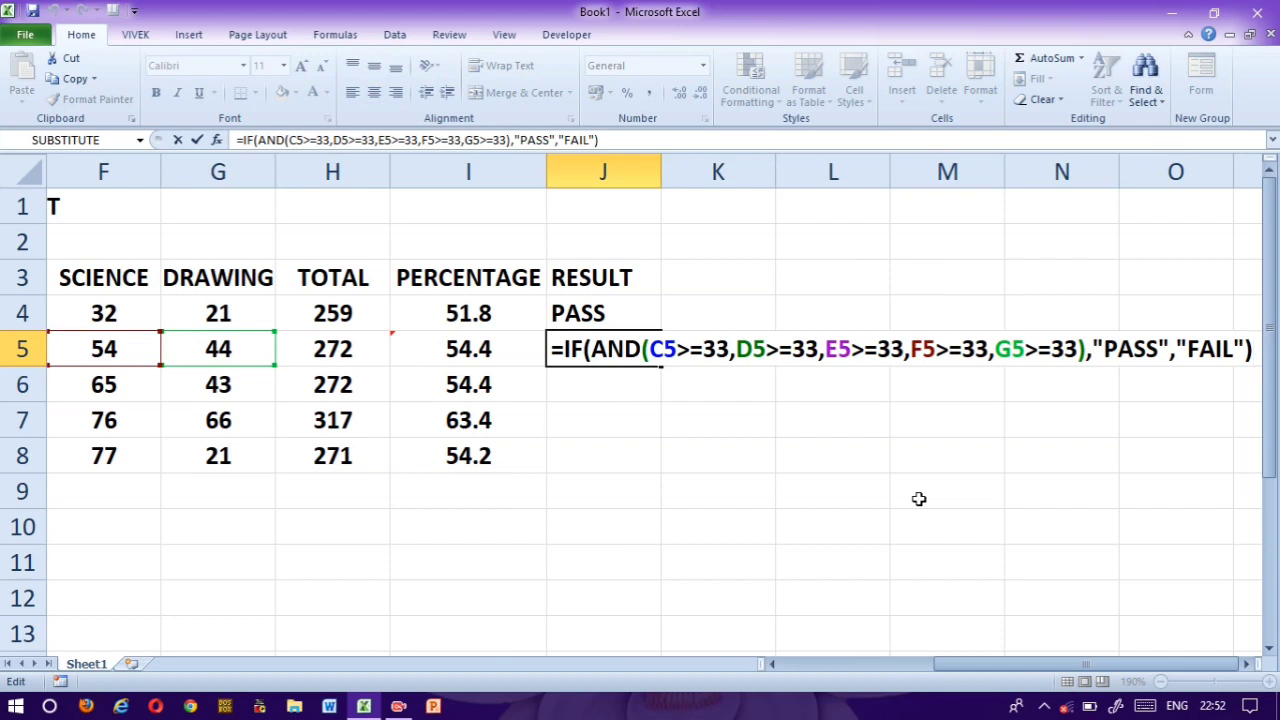
pyautogui.click(658, 405)
pyautogui.click(606, 347)
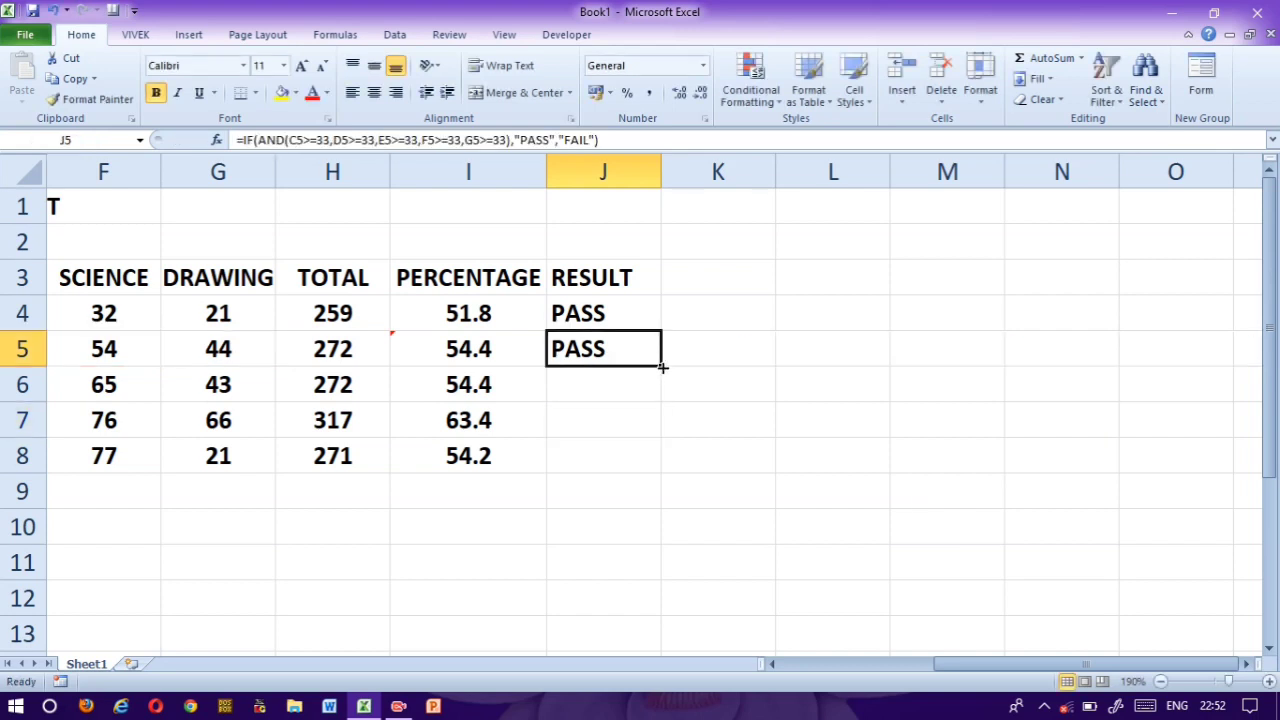
pyautogui.doubleClick(661, 367)
# Step: Add the column heading DIVISION in K3, beside the RESULT heading
pyautogui.click(713, 286)
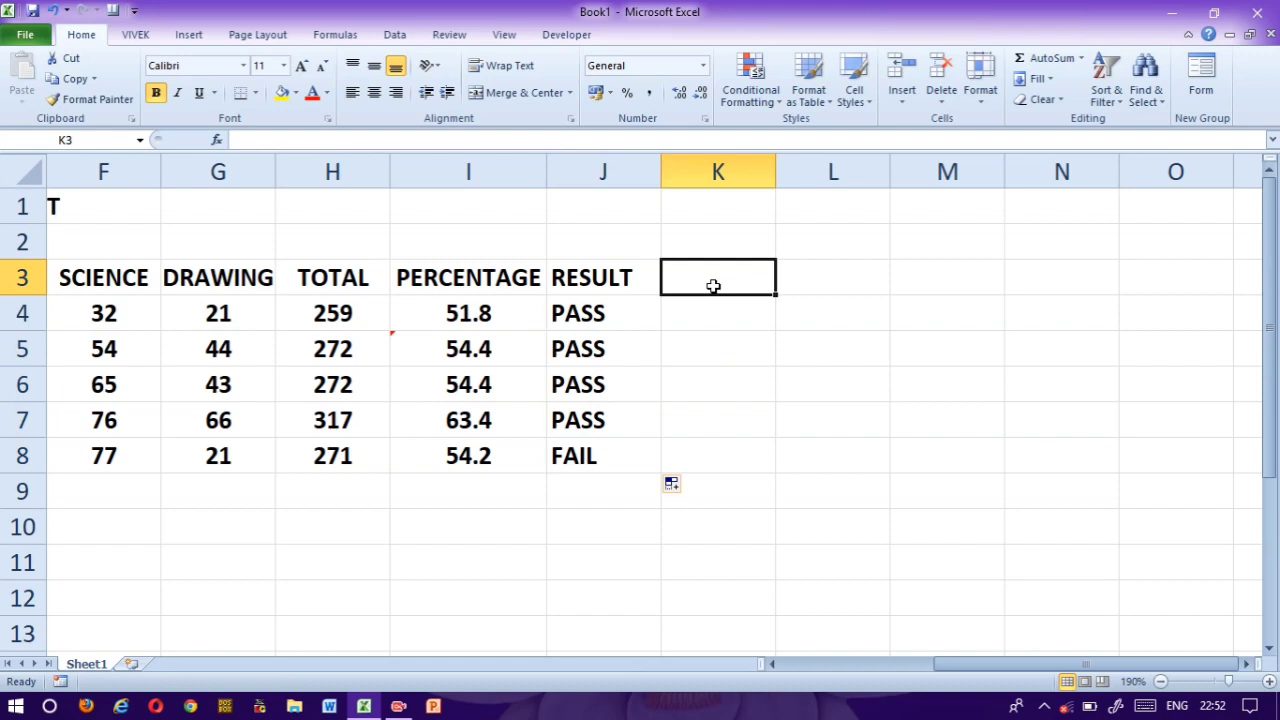
pyautogui.write('DIVI')
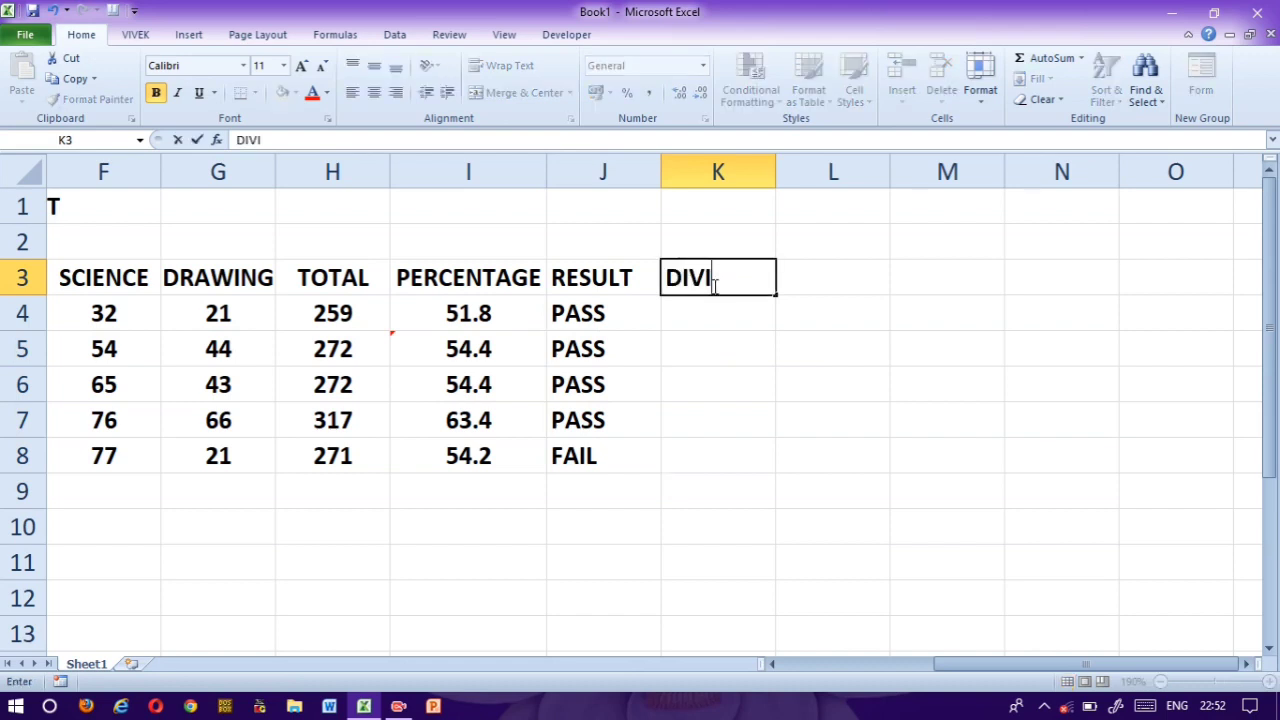
pyautogui.write('SION')
pyautogui.press('Return')
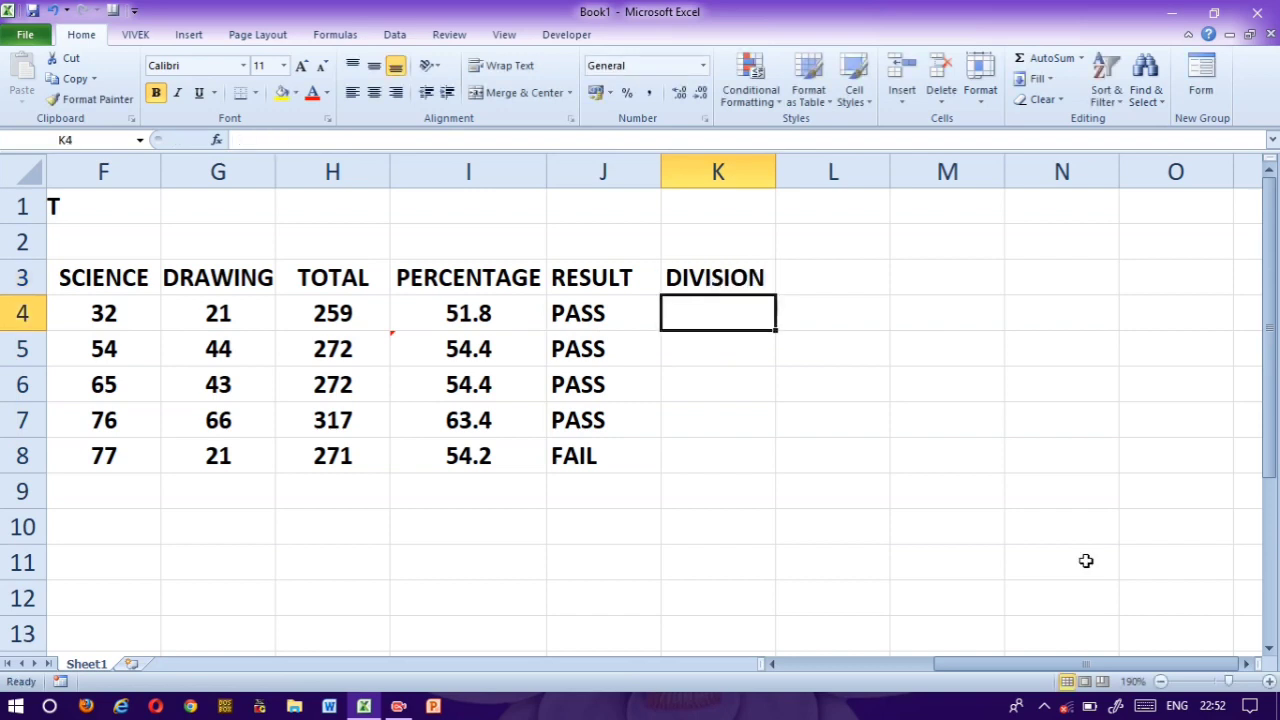
# Step: Start the first student's division formula in K4 as an IF that returns "FIRST" when I4>=80
pyautogui.write('=')
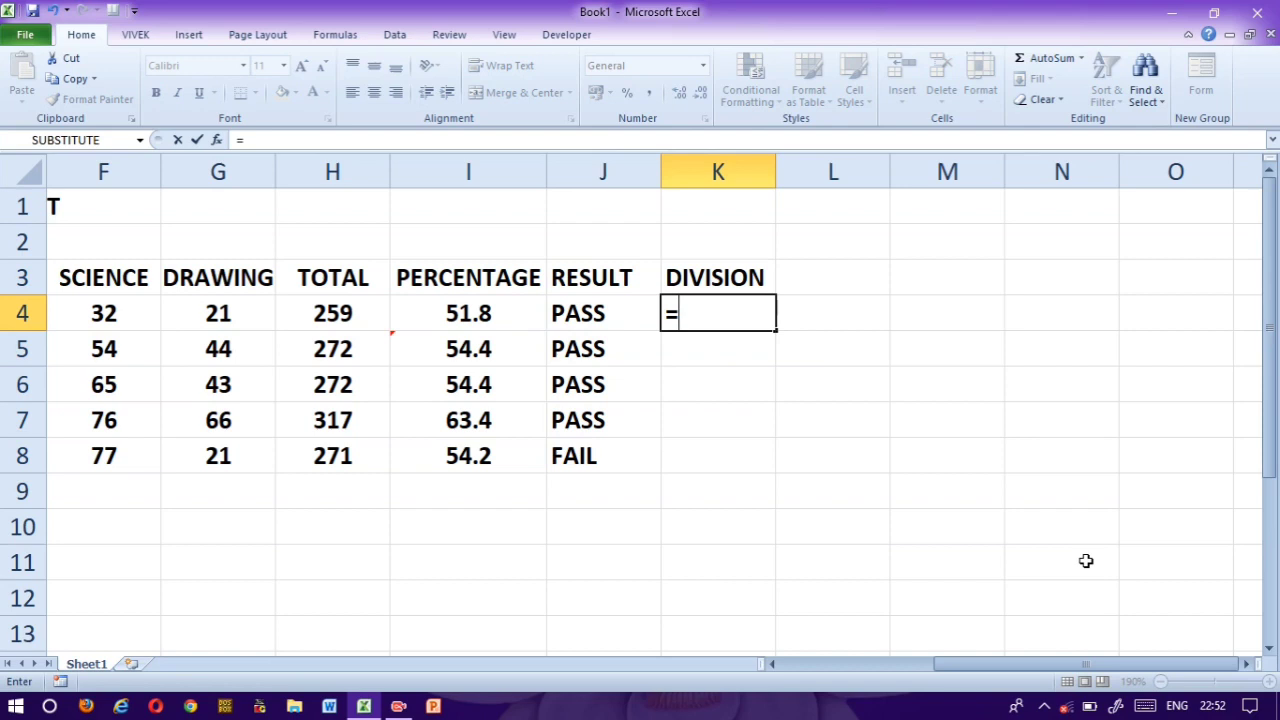
pyautogui.write('IF(')
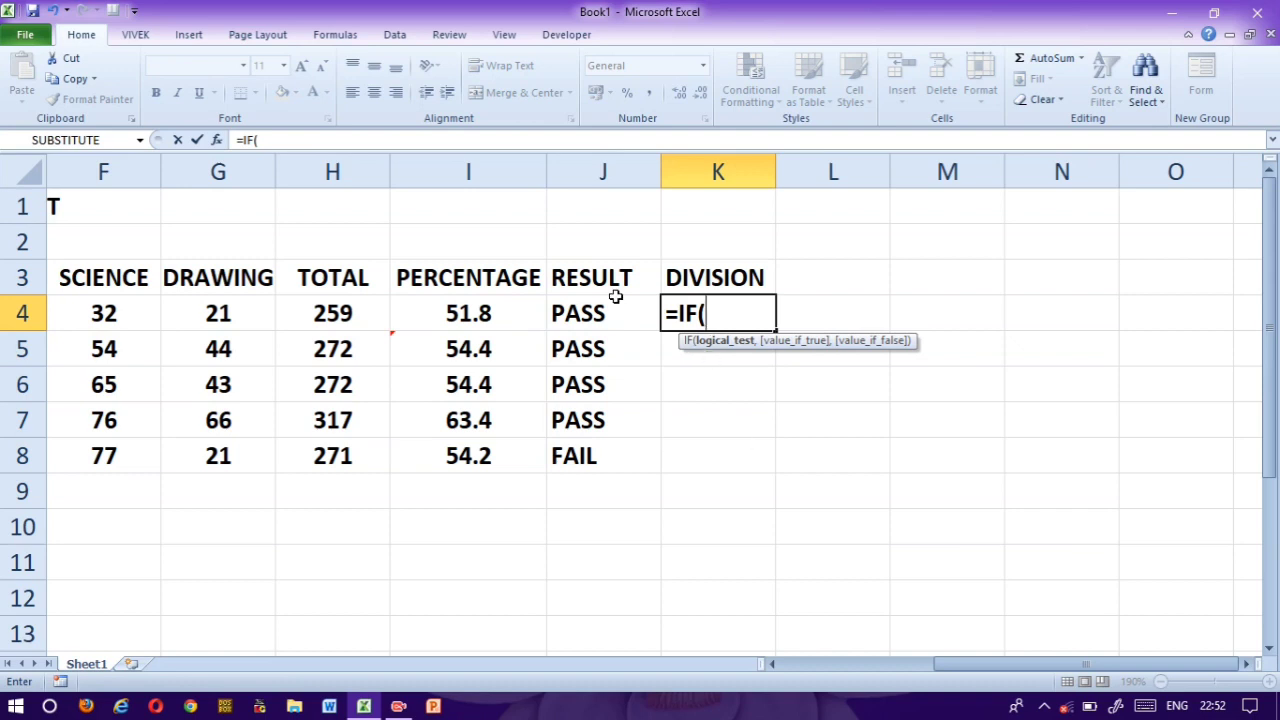
pyautogui.click(453, 315)
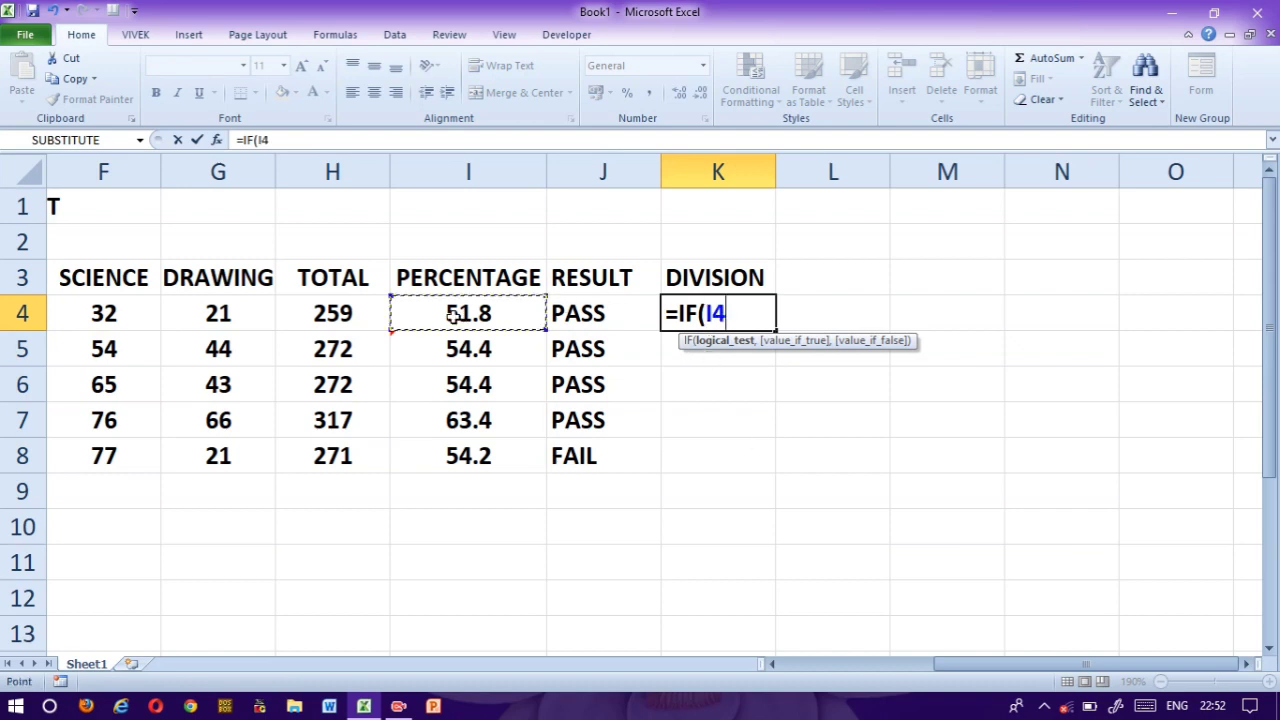
pyautogui.write('>')
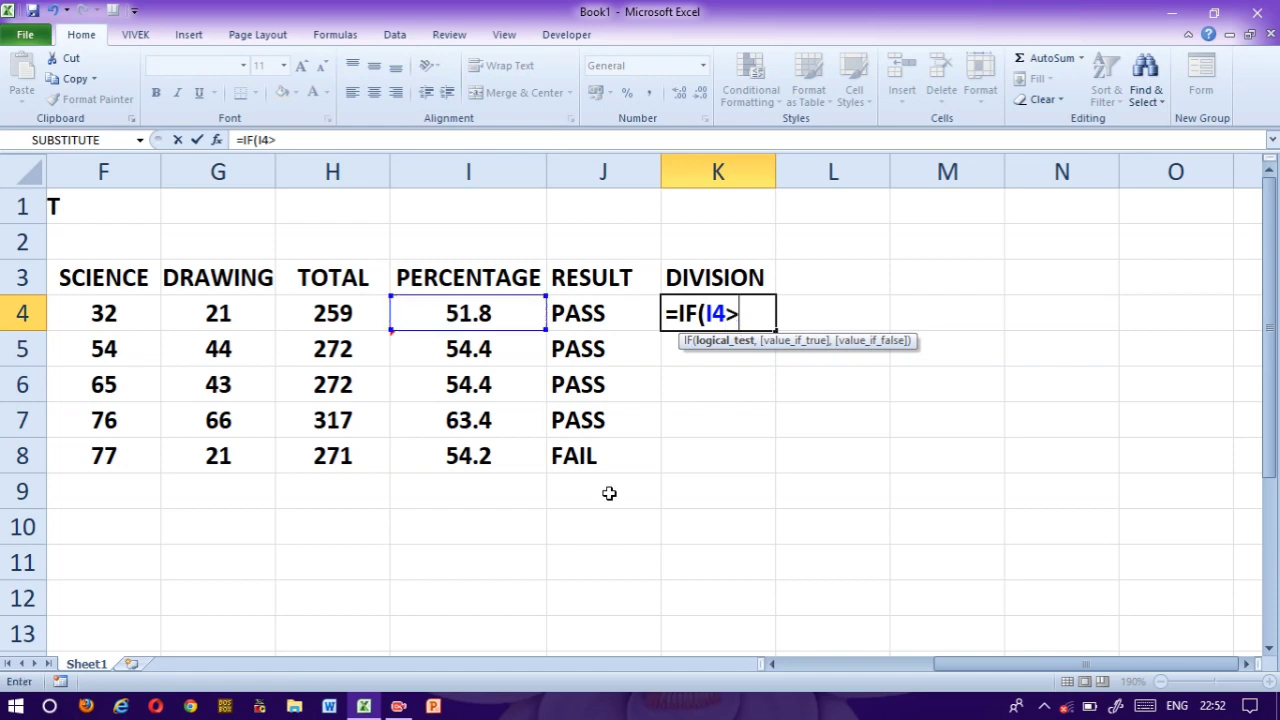
pyautogui.write('=80,"FIRST')
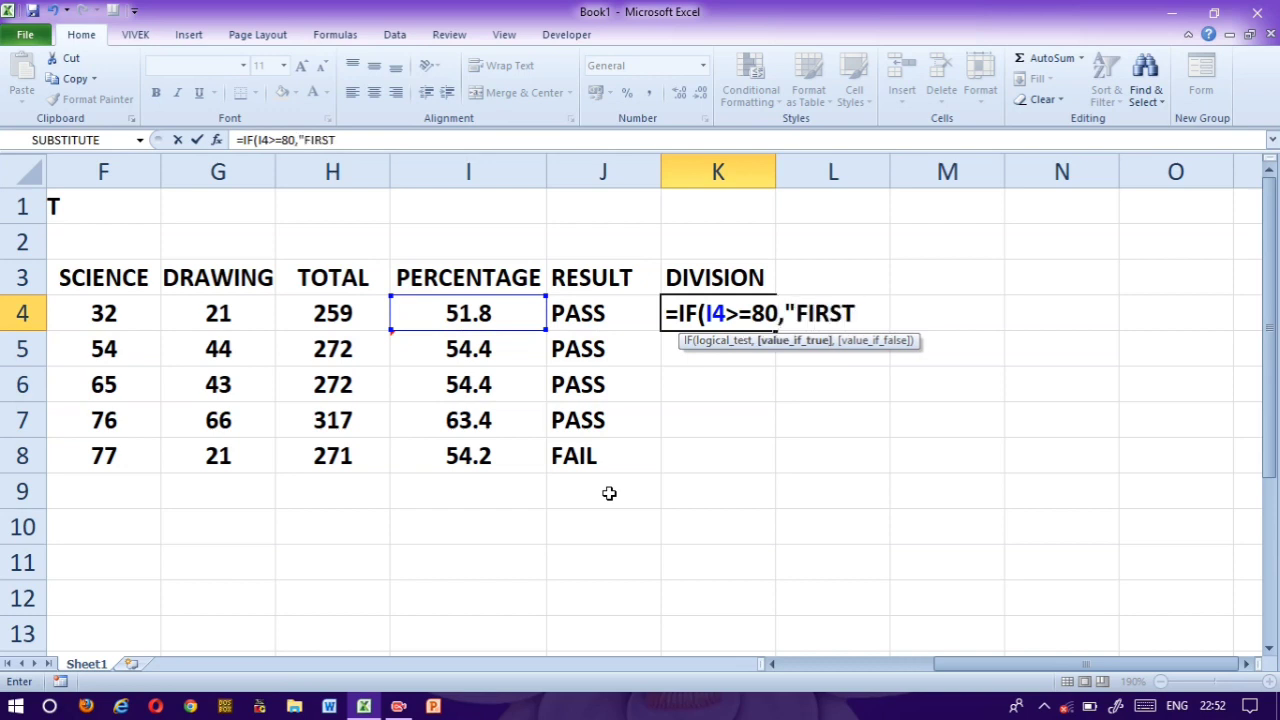
# Step: Nest a second IF in the K4 formula that returns "SECOND" when I4>=60
pyautogui.write('",IF(')
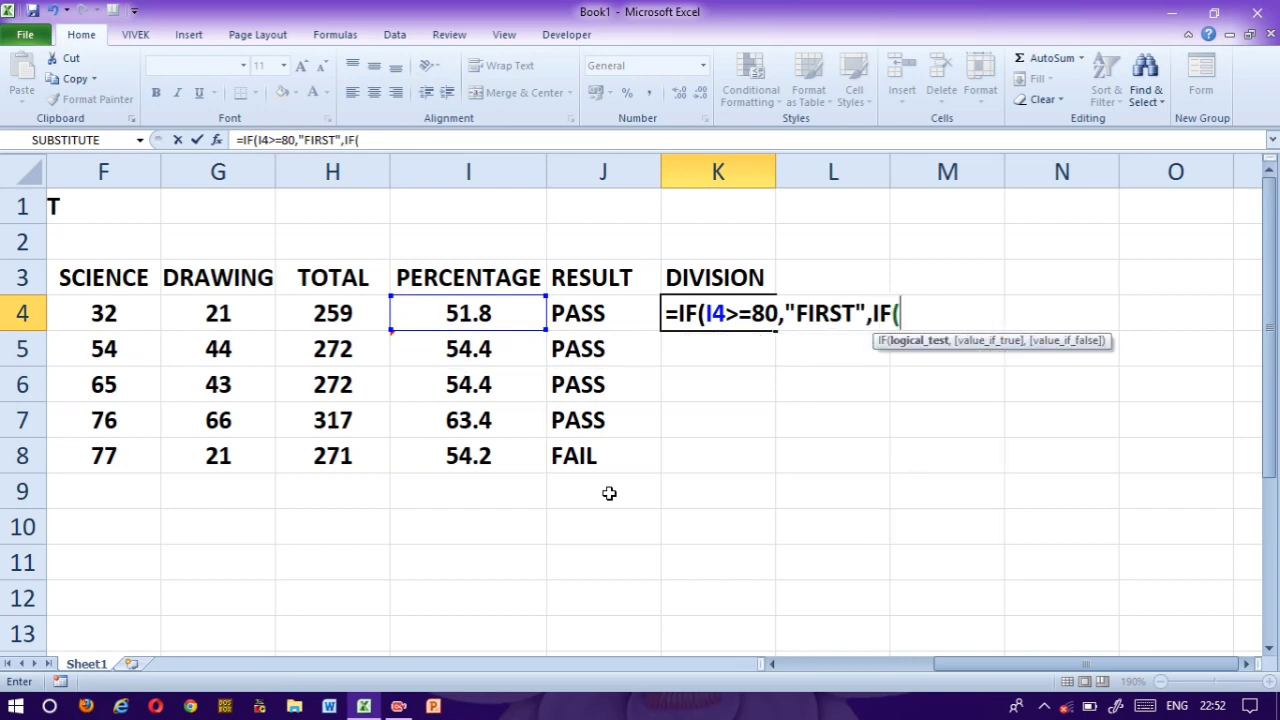
pyautogui.click(443, 310)
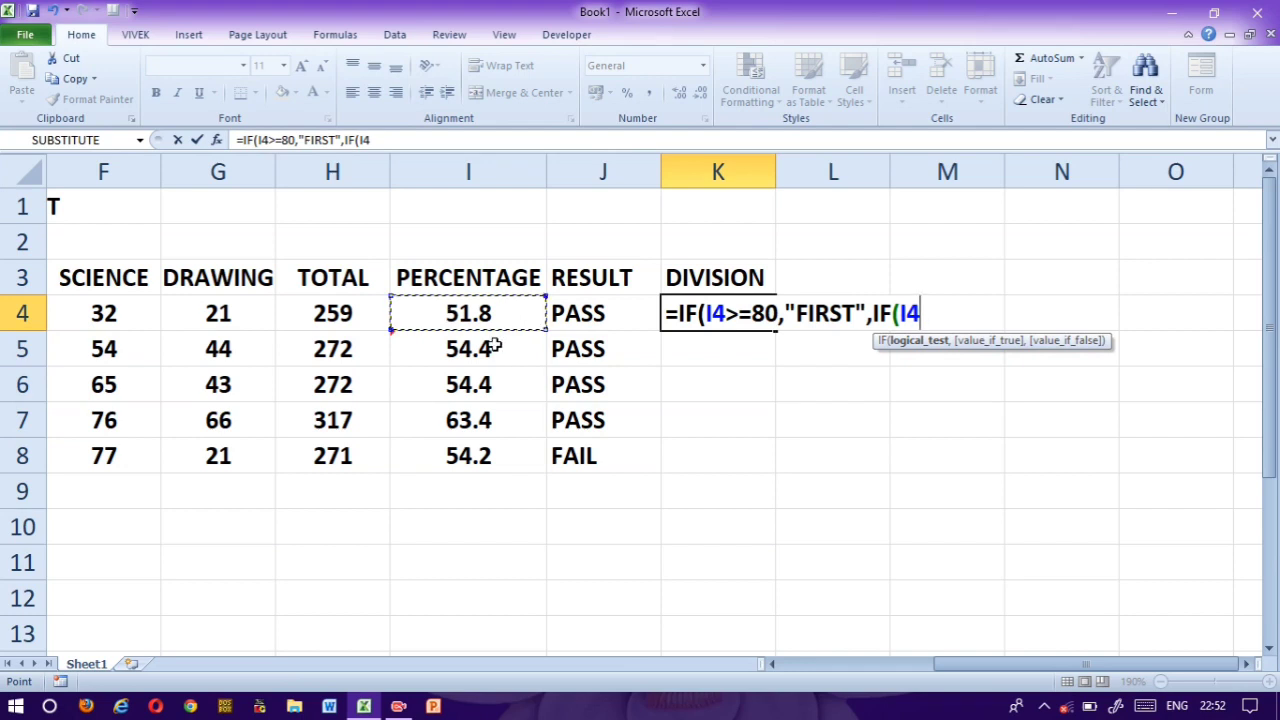
pyautogui.write('>')
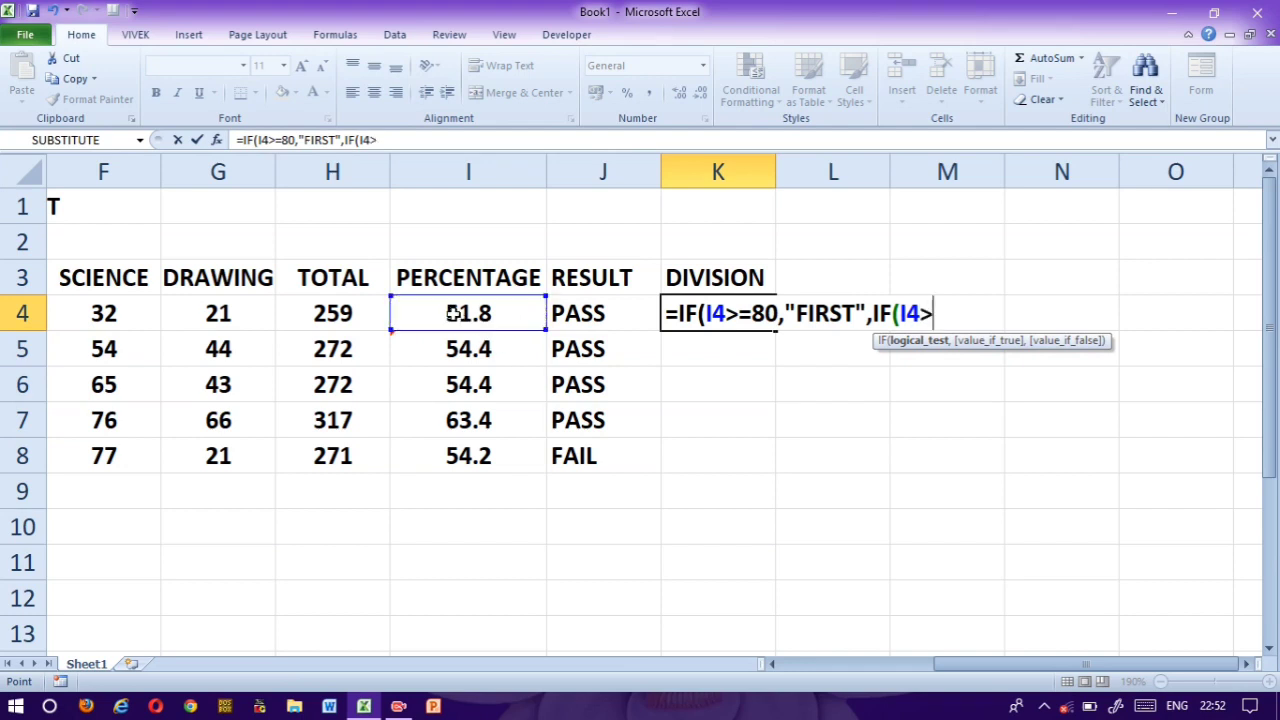
pyautogui.write('=60')
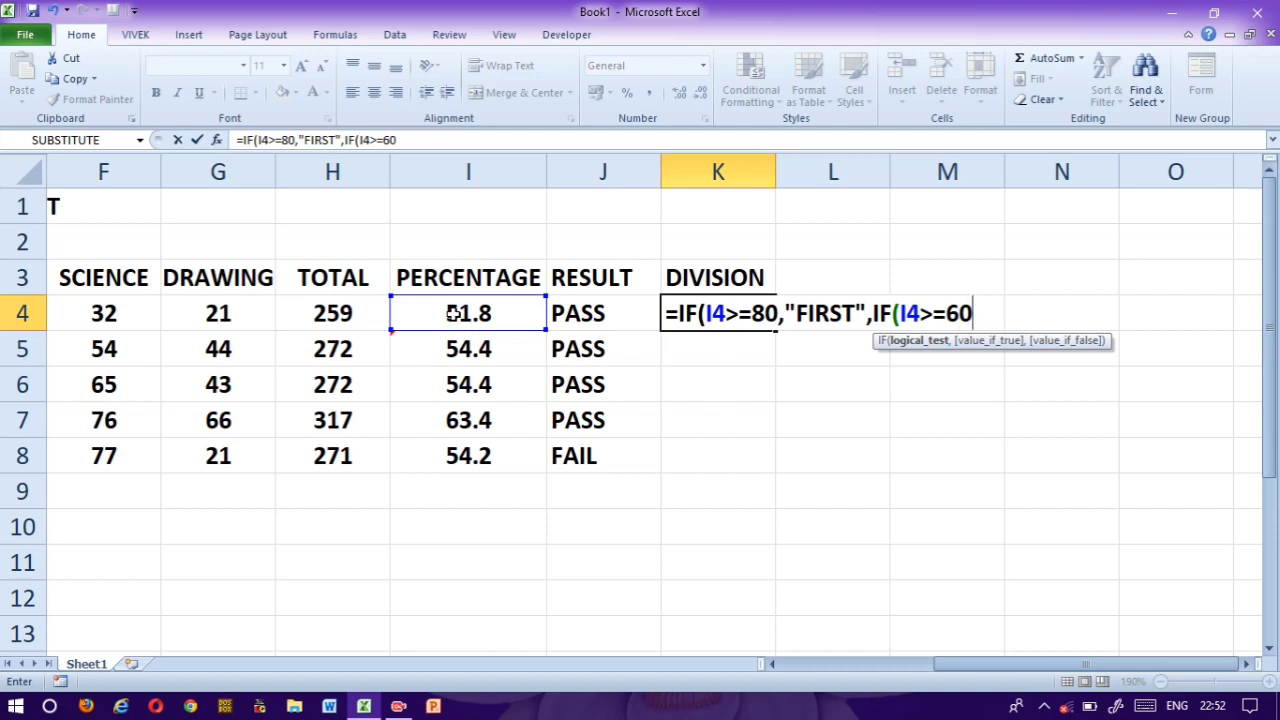
pyautogui.write(',"SECOND')
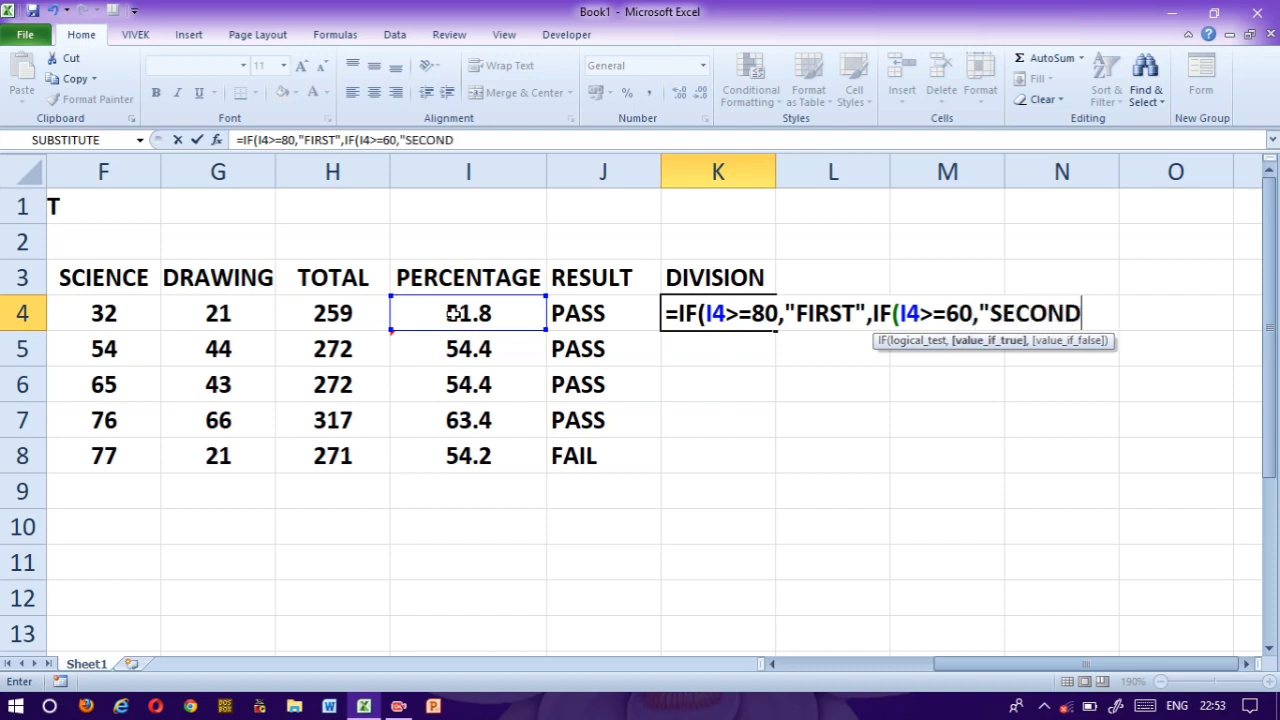
pyautogui.write('",')
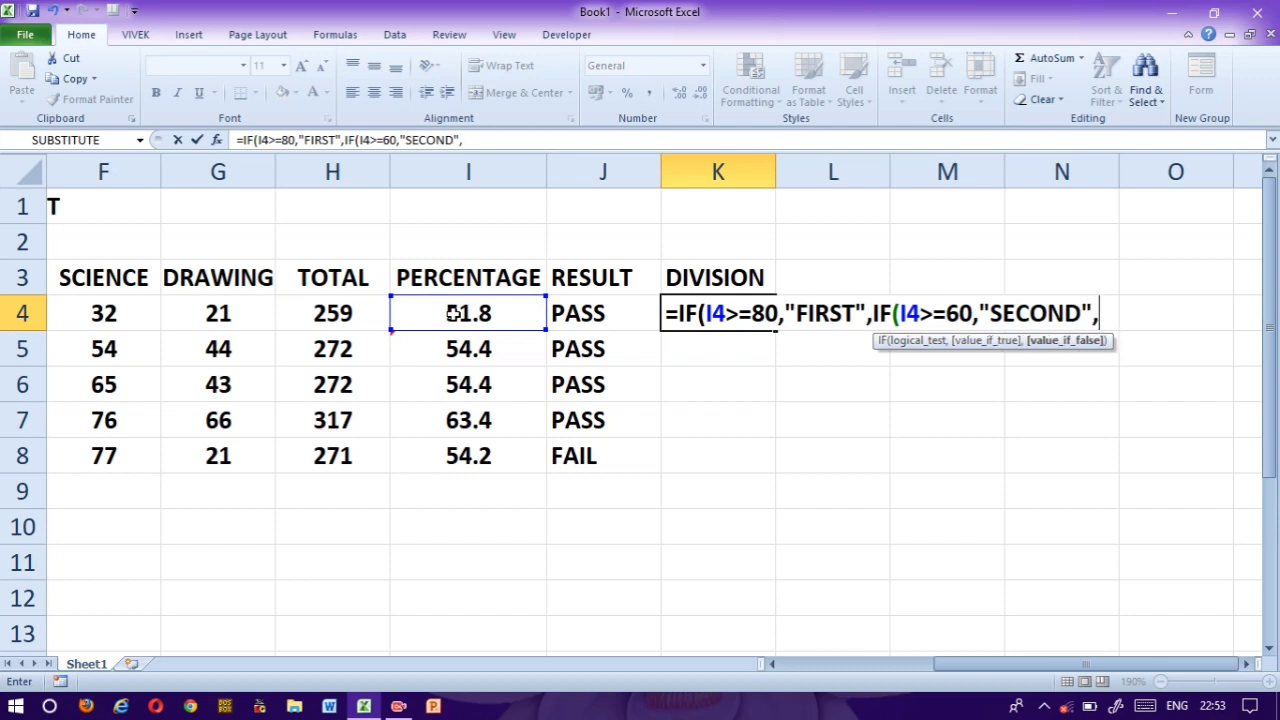
# Step: Nest a third IF in the K4 division formula that returns "THIRD" when I4>=33
pyautogui.write('IF(')
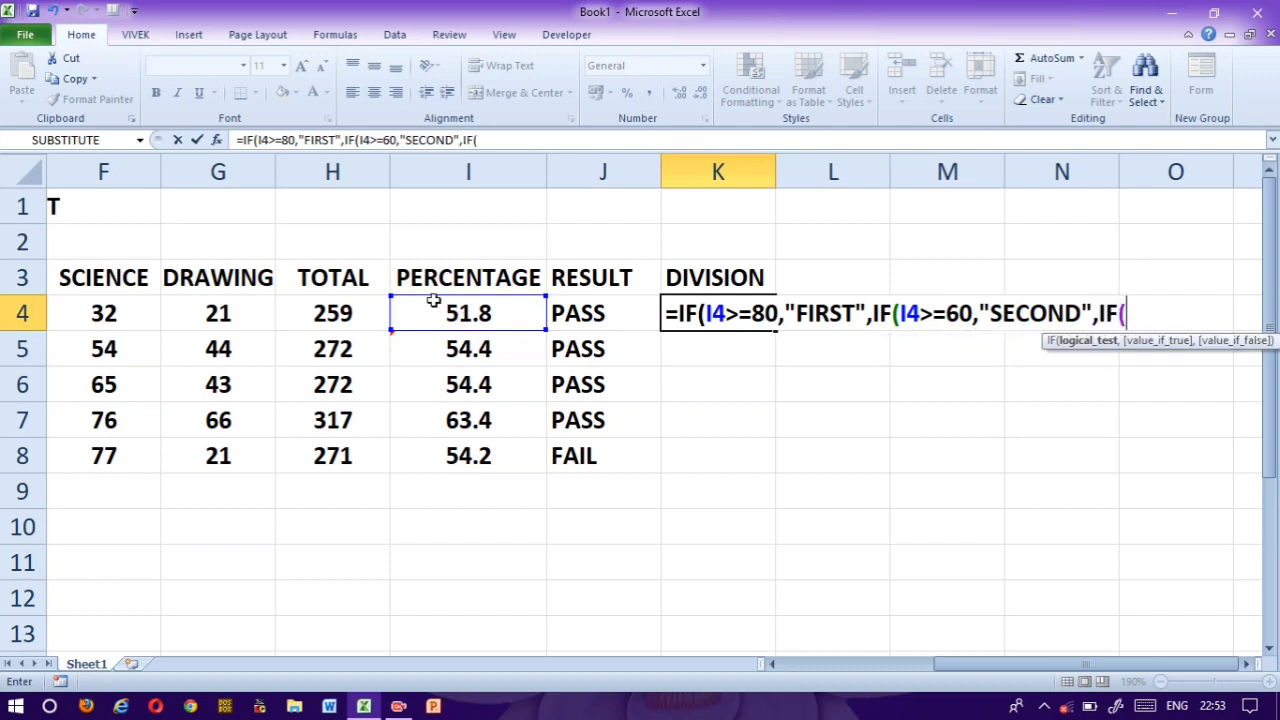
pyautogui.click(452, 315)
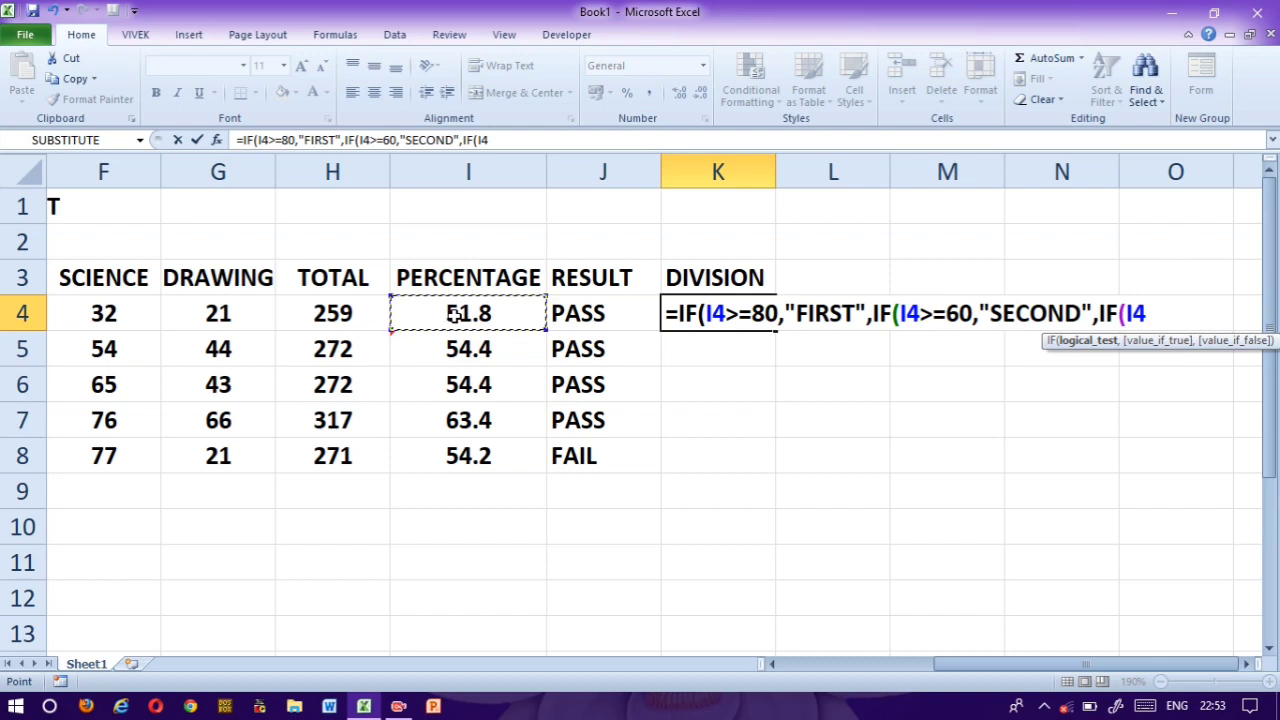
pyautogui.write('>=')
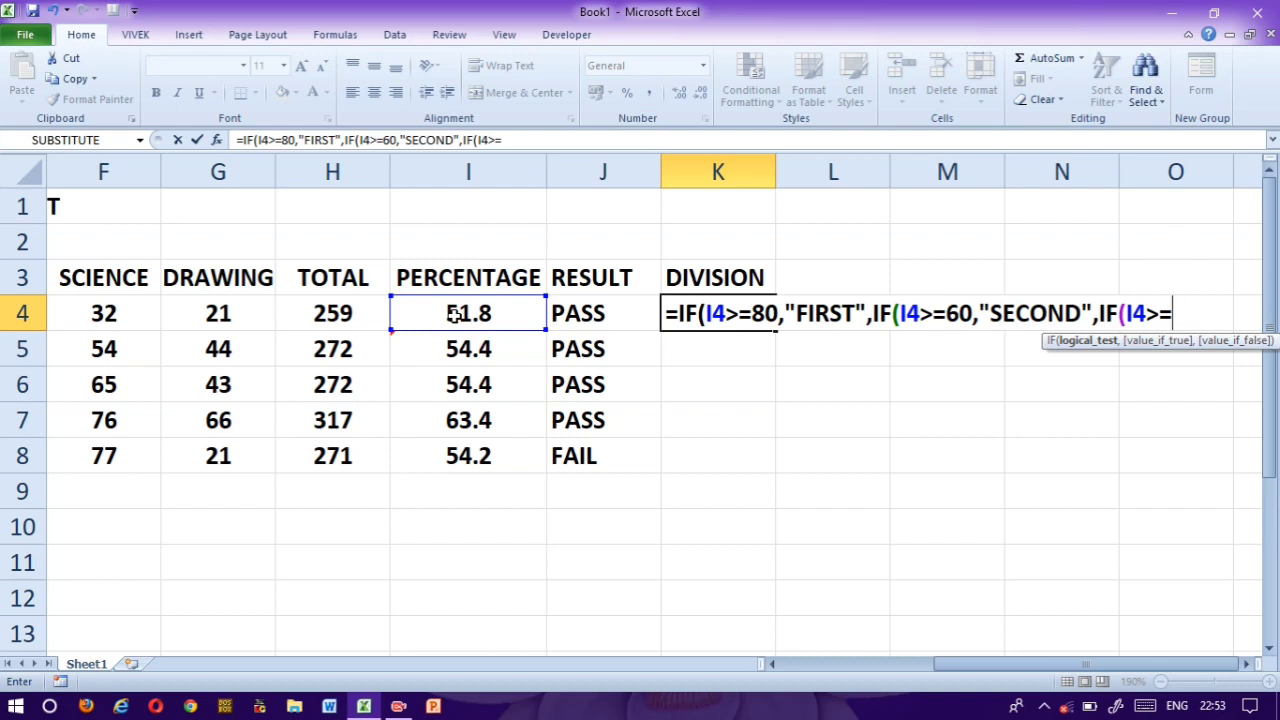
pyautogui.write('33')
pyautogui.write(',"')
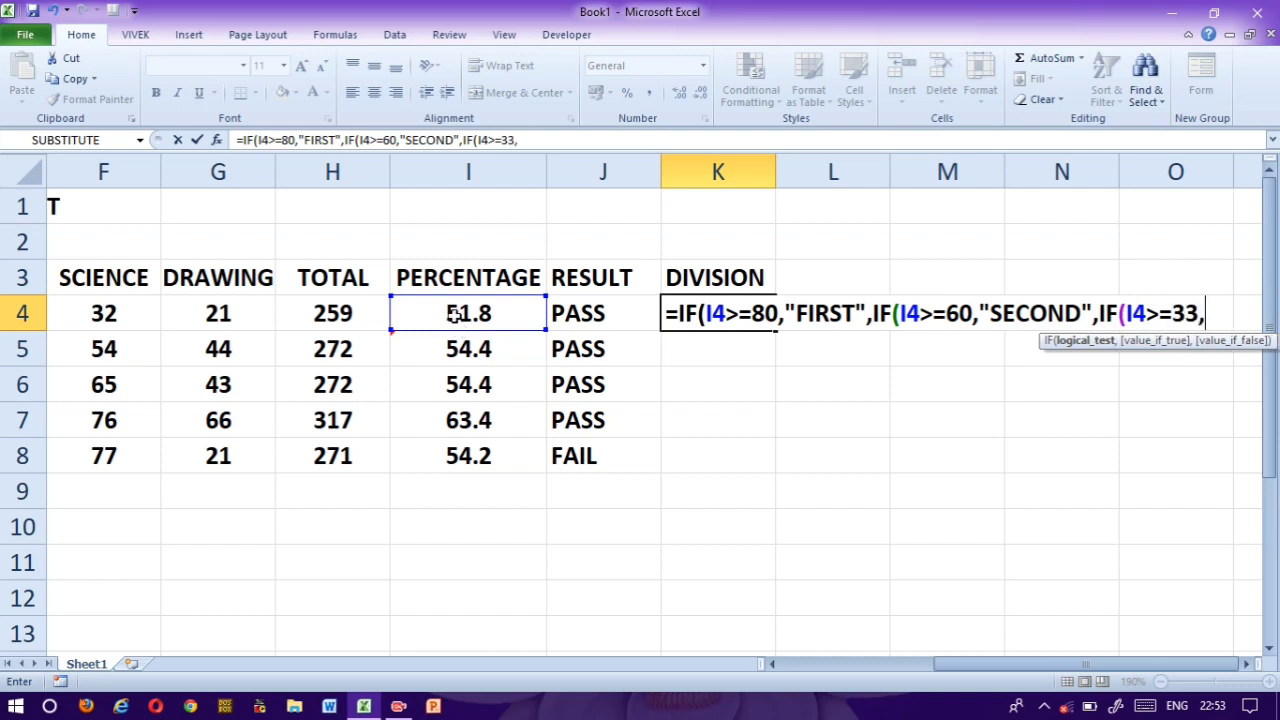
pyautogui.write('TH')
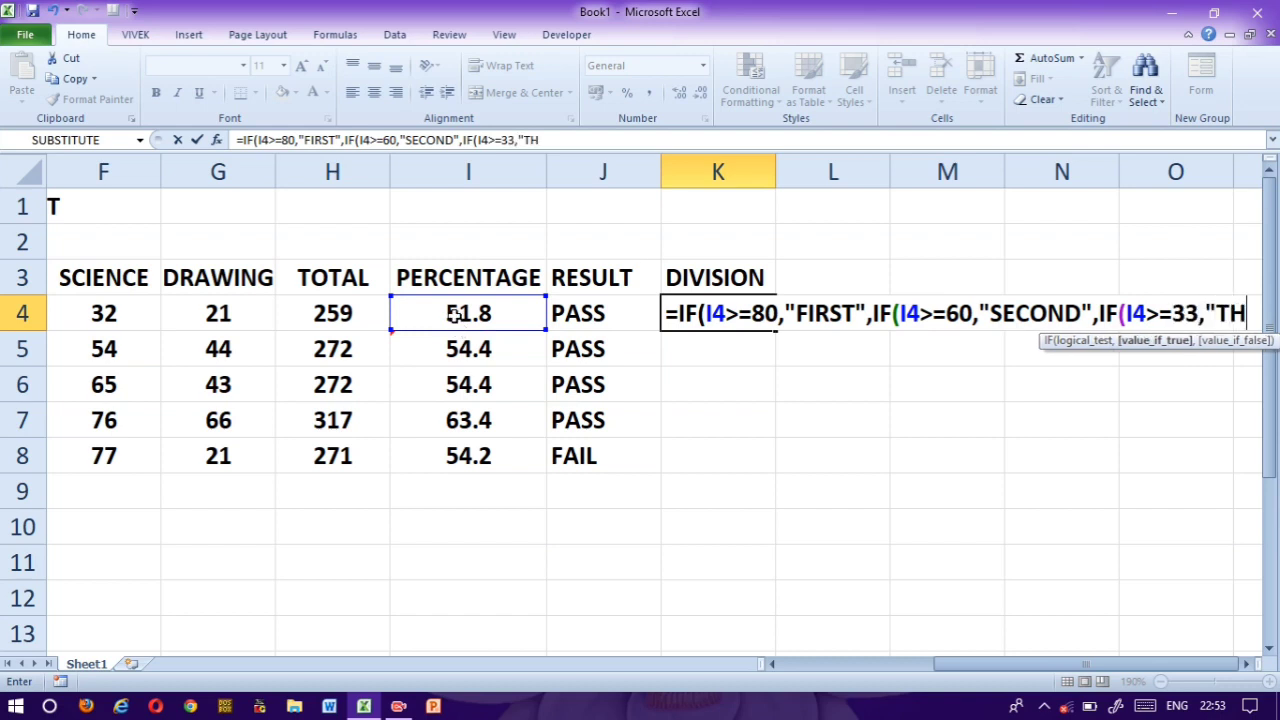
pyautogui.write('IRD')
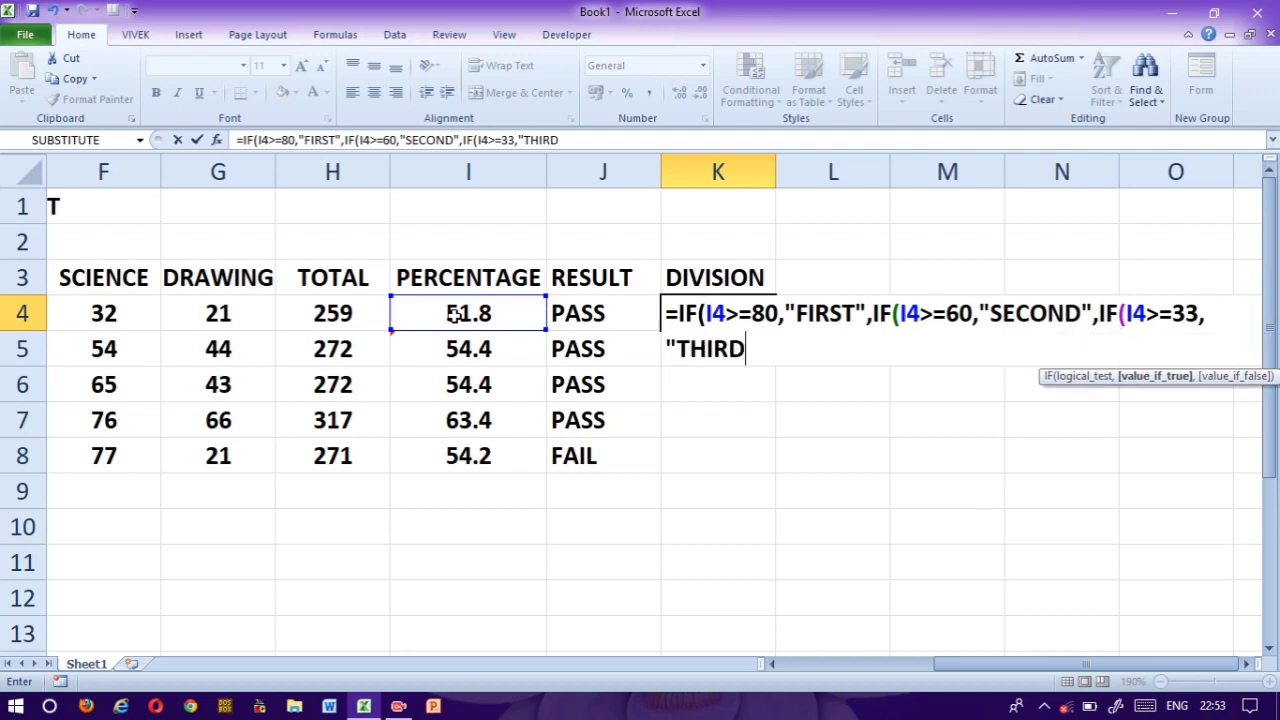
pyautogui.write('",')
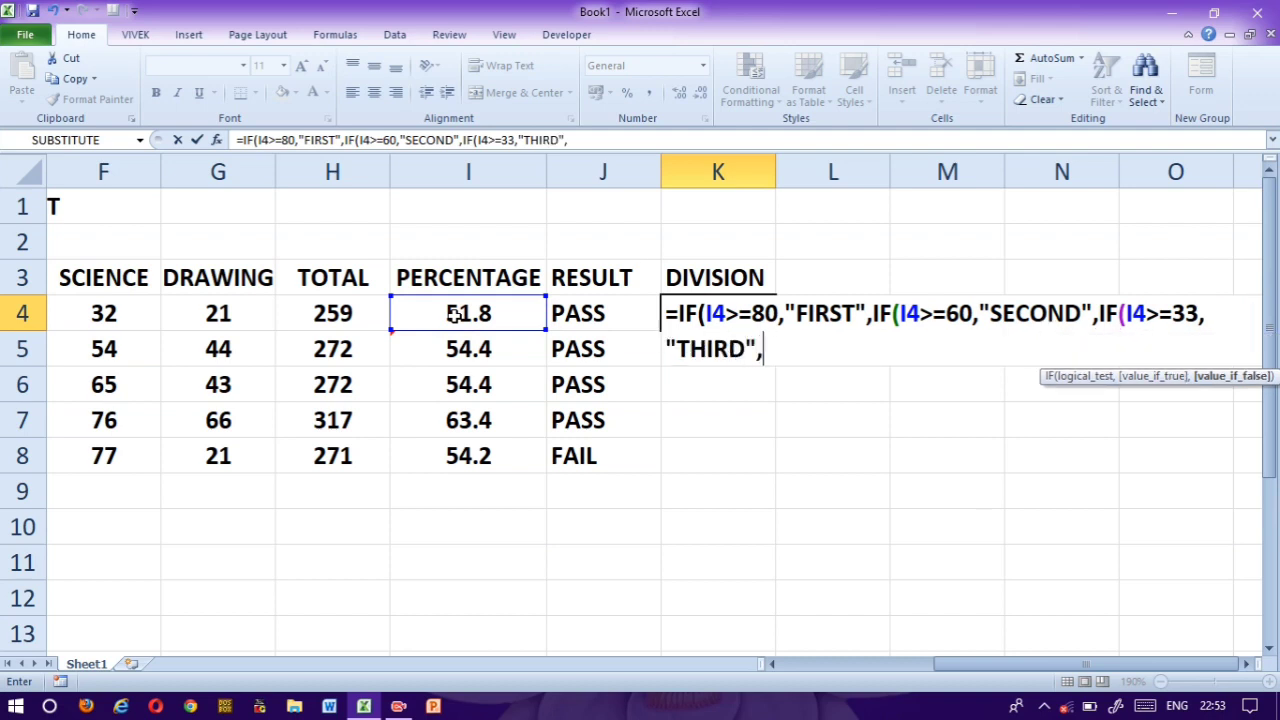
# Step: Complete the K4 formula with "FAIL" as the fallback value and close all three nested IFs
pyautogui.write('"FAIL')
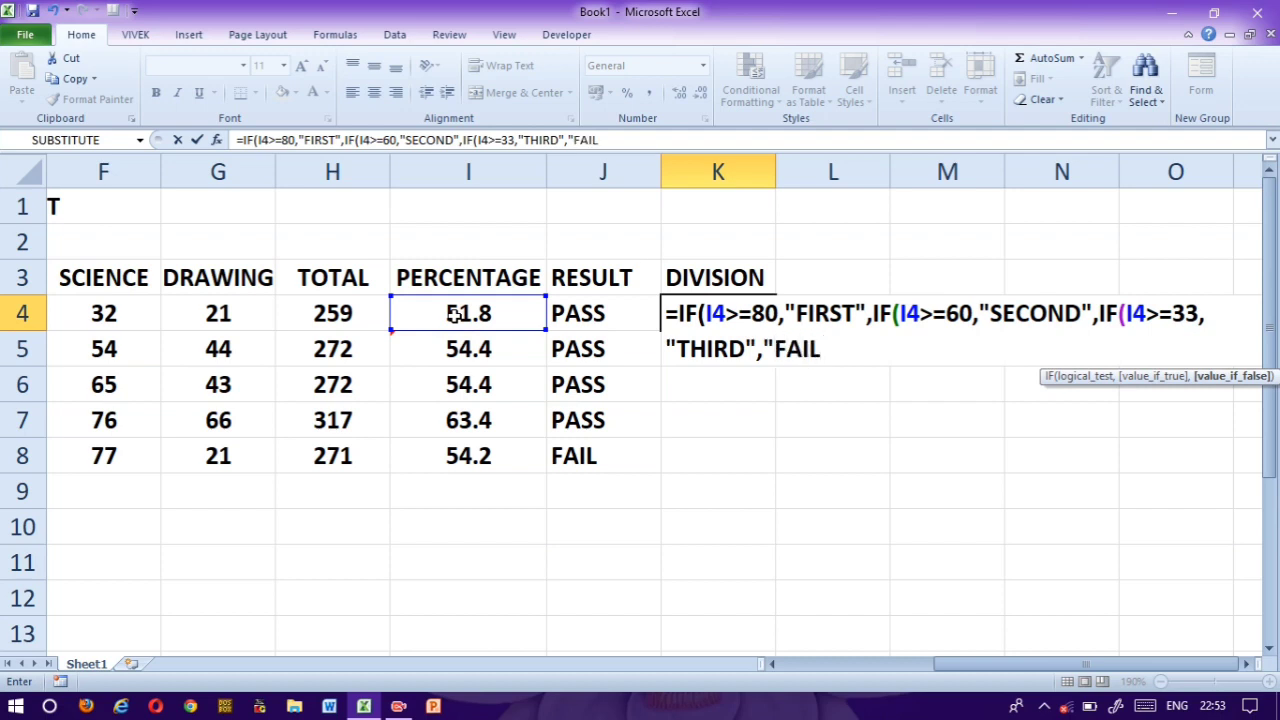
pyautogui.write('"))')
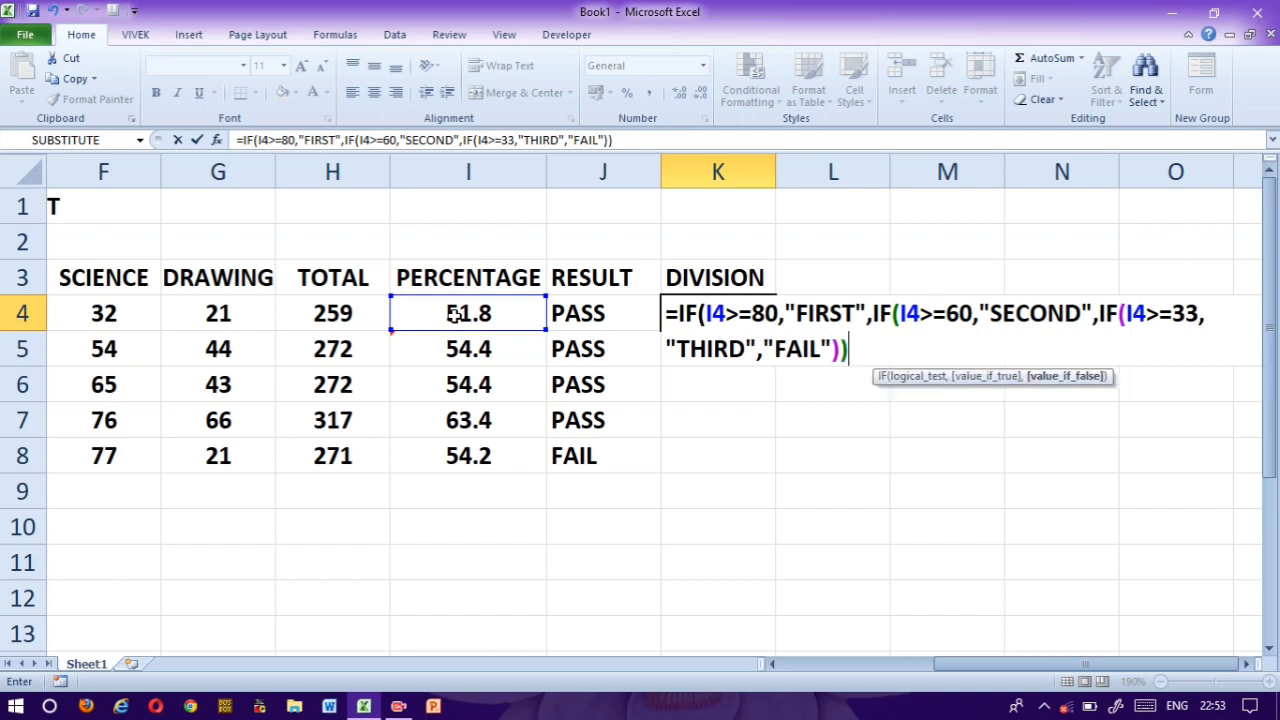
pyautogui.write(')')
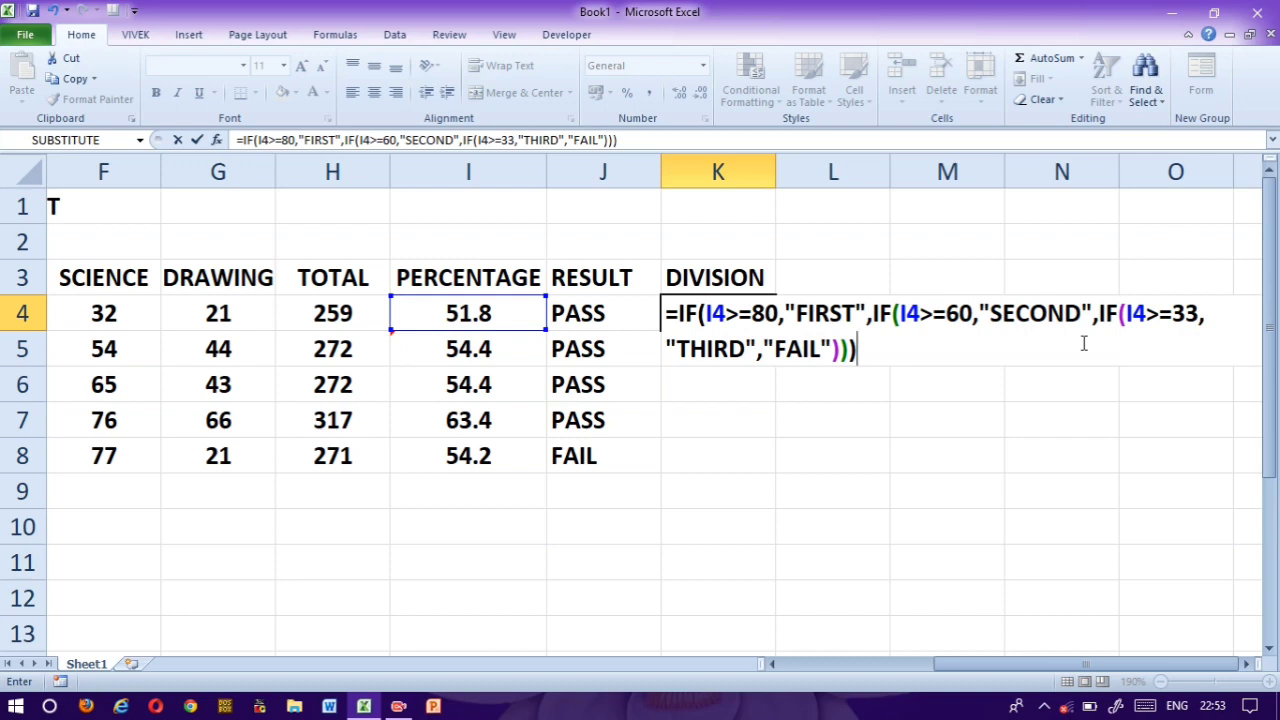
pyautogui.press('Return')
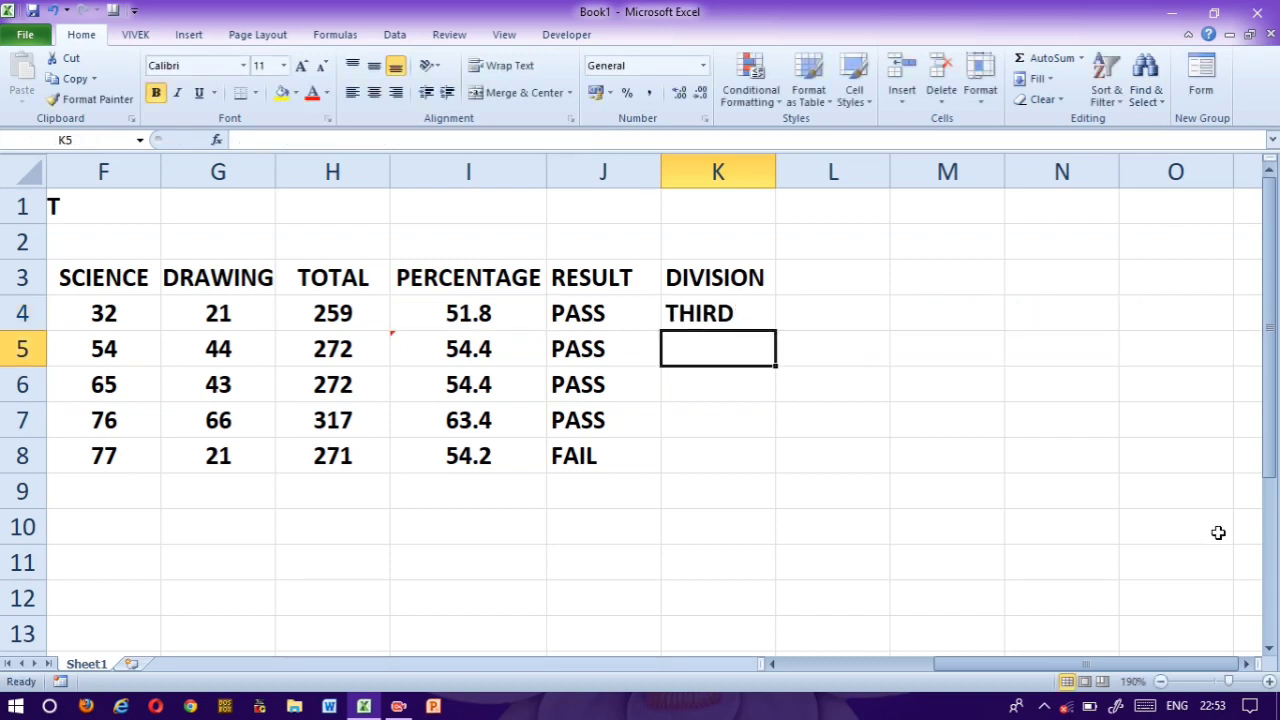
# Step: Review the first student's division formula in K4 and fill it down through K8
pyautogui.press('Right')
pyautogui.press('Right')
pyautogui.press('Right')
pyautogui.press('Right')
pyautogui.press('Right')
pyautogui.press('Right')
pyautogui.press('Right')
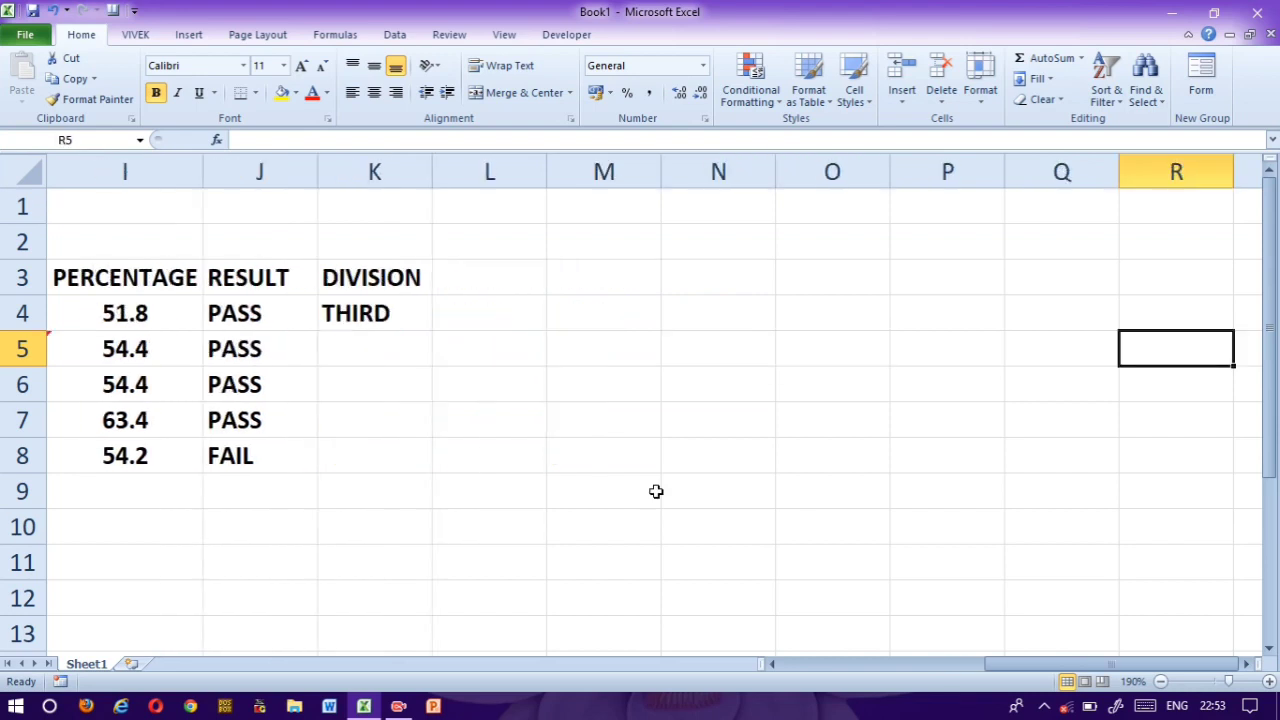
pyautogui.click(368, 314)
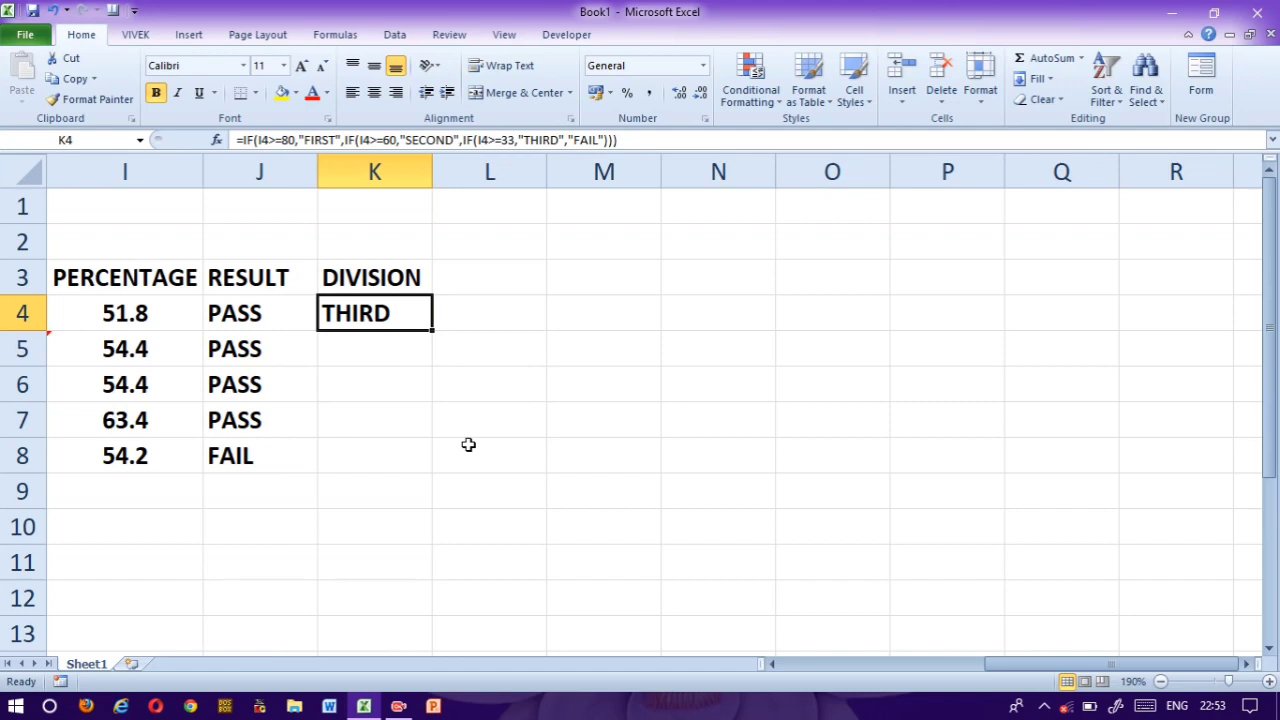
pyautogui.press('F2')
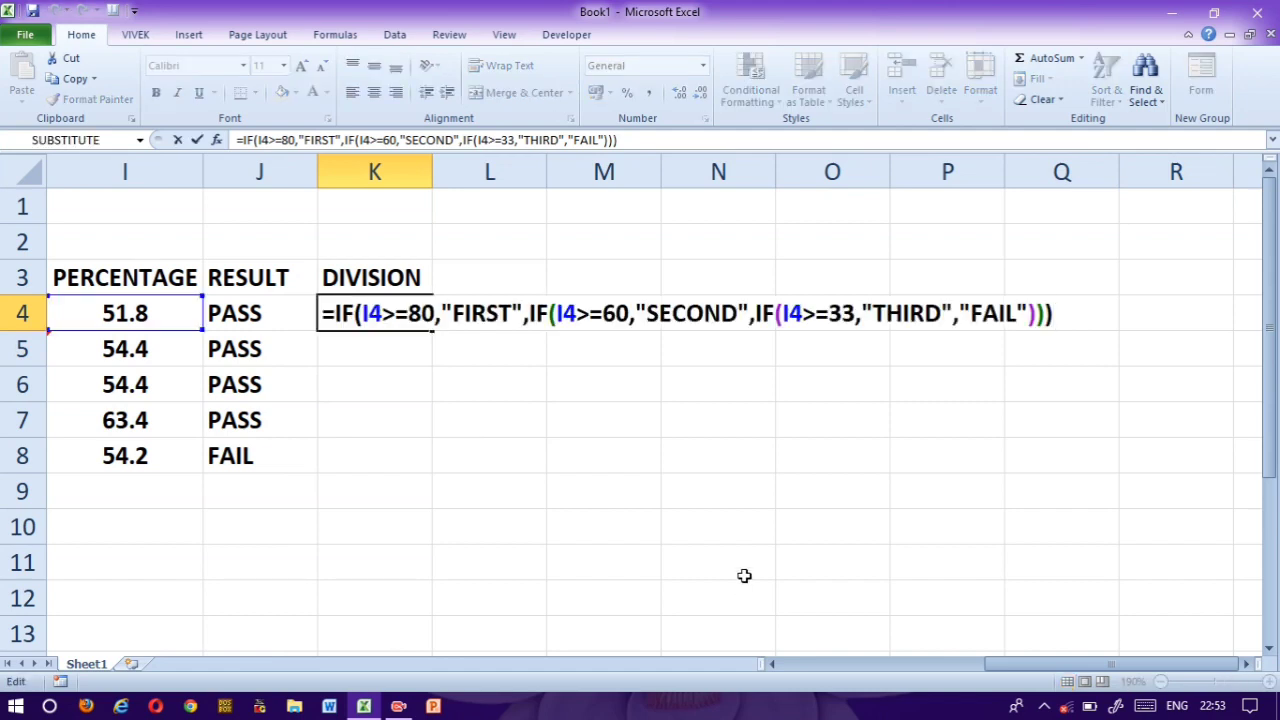
pyautogui.click(371, 351)
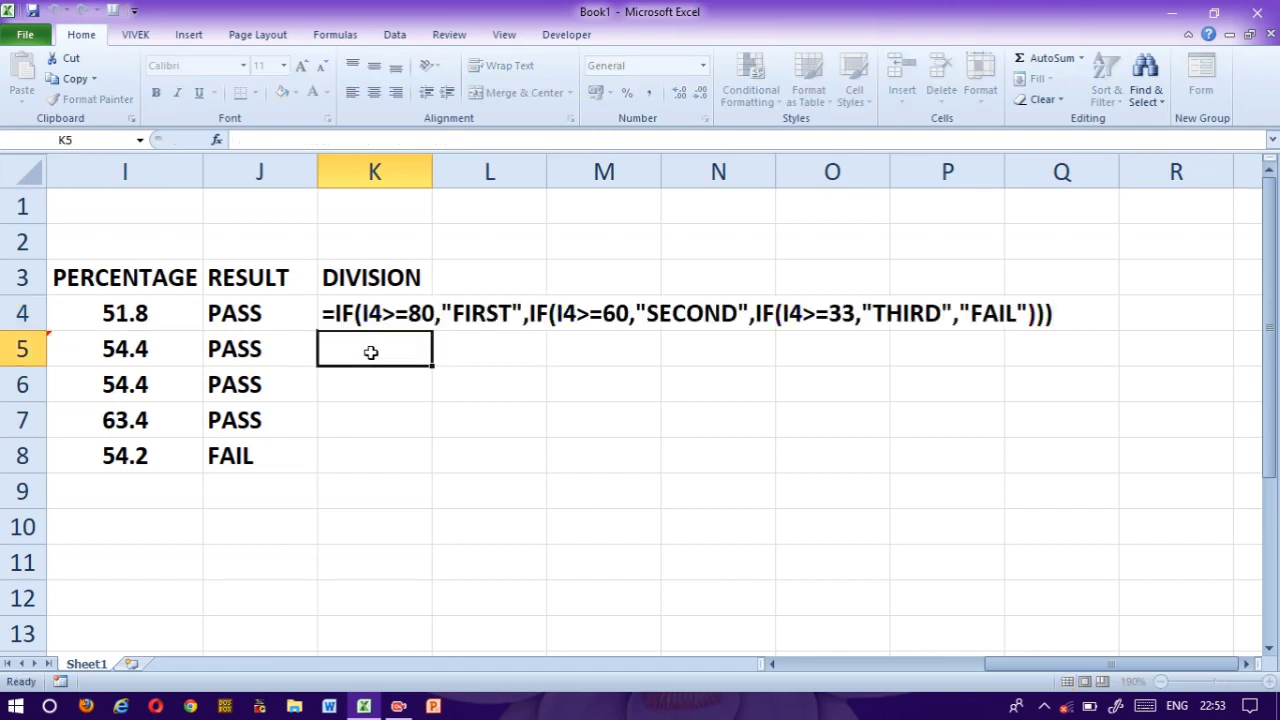
pyautogui.click(371, 313)
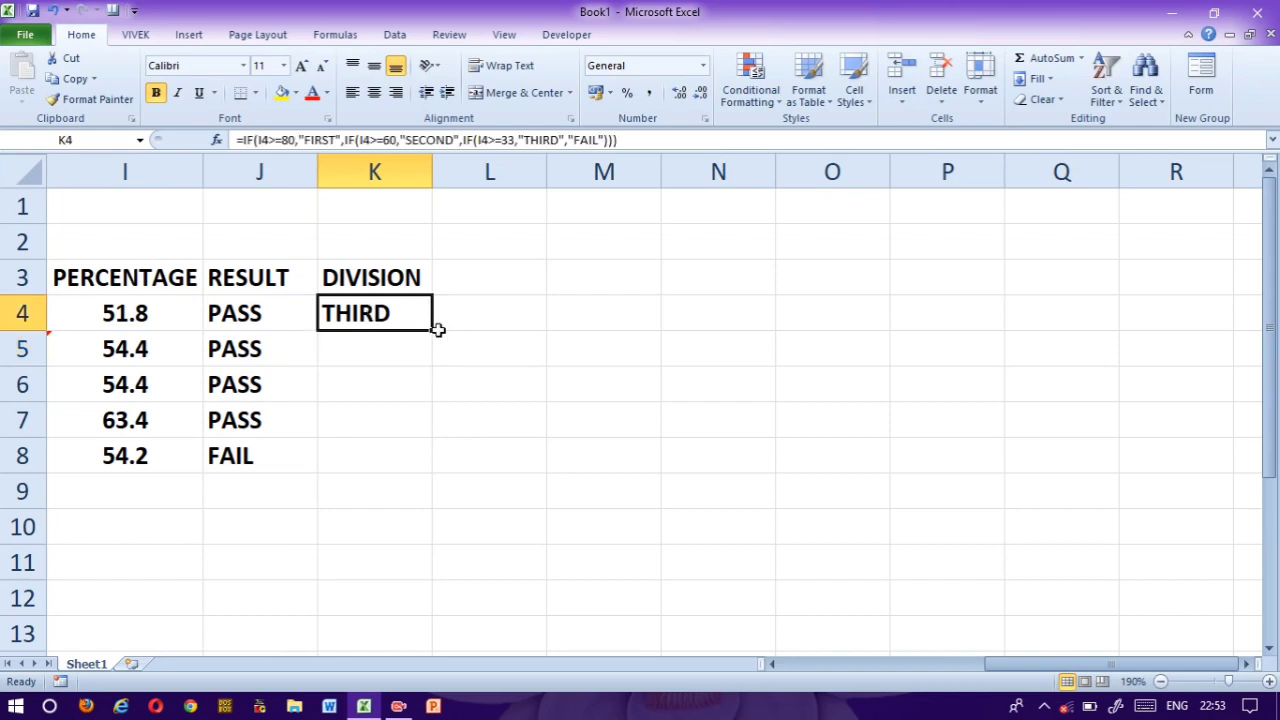
pyautogui.moveTo(434, 329); pyautogui.dragTo(432, 466)
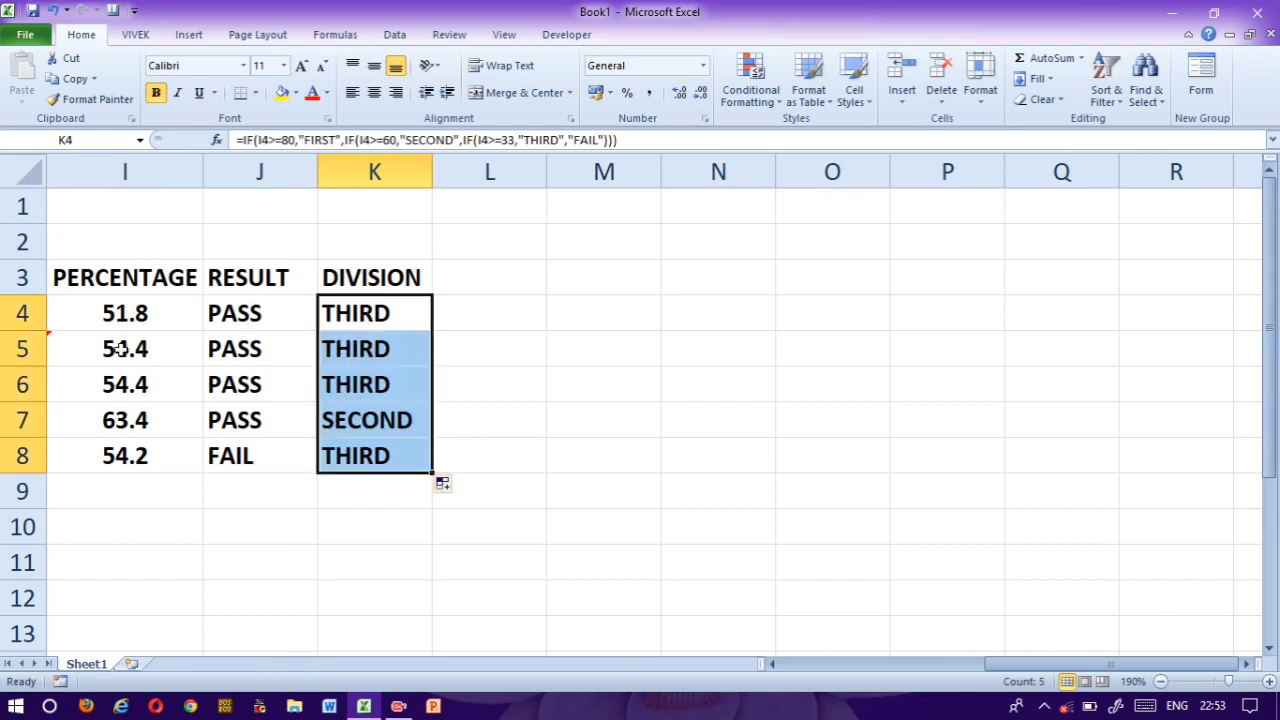
# Step: Set the first student's DRAWING mark in G4 to 65
pyautogui.press('Left')
pyautogui.press('Left')
pyautogui.press('Left')
pyautogui.press('Left')
pyautogui.press('Left')
pyautogui.press('Left')
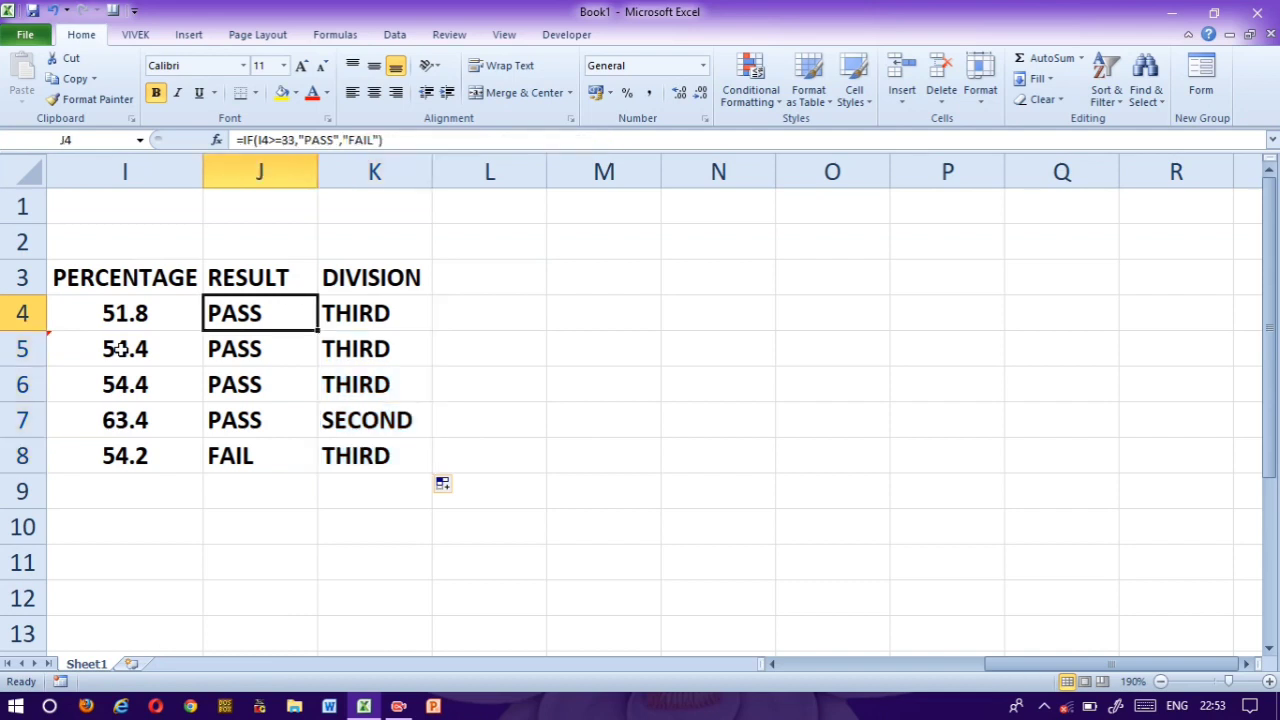
pyautogui.press('Right')
pyautogui.press('Right')
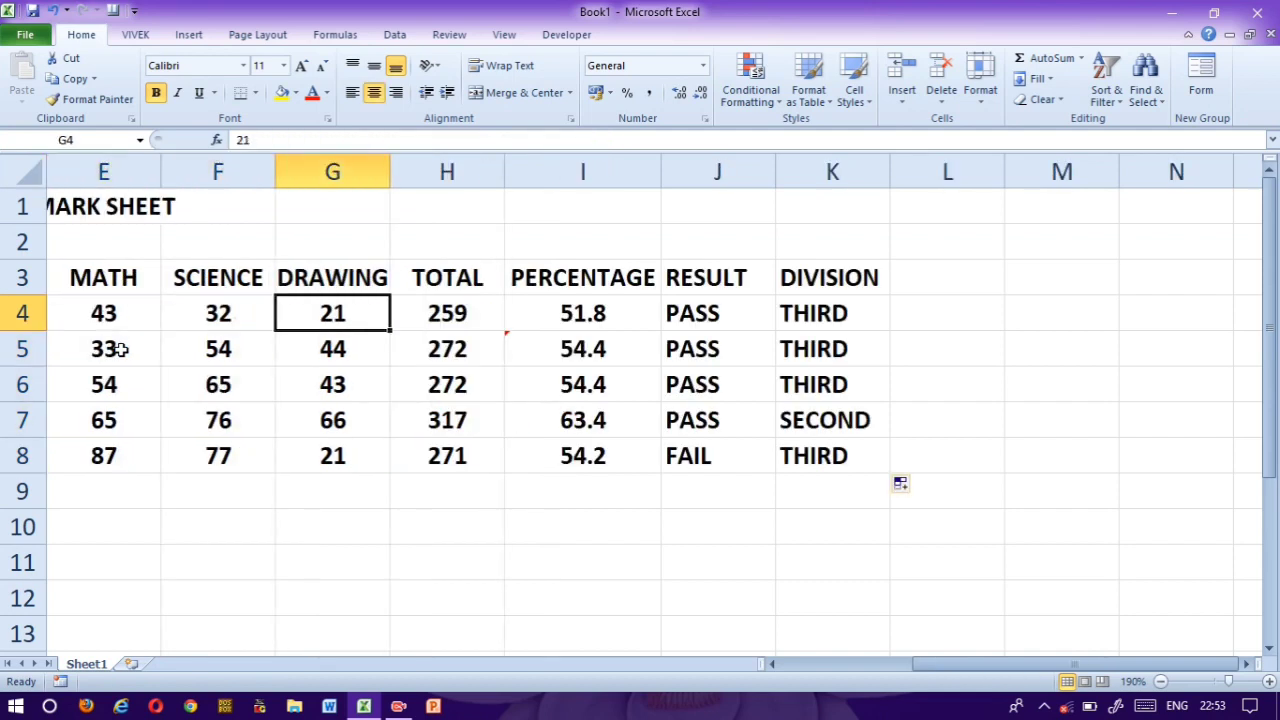
pyautogui.write('65')
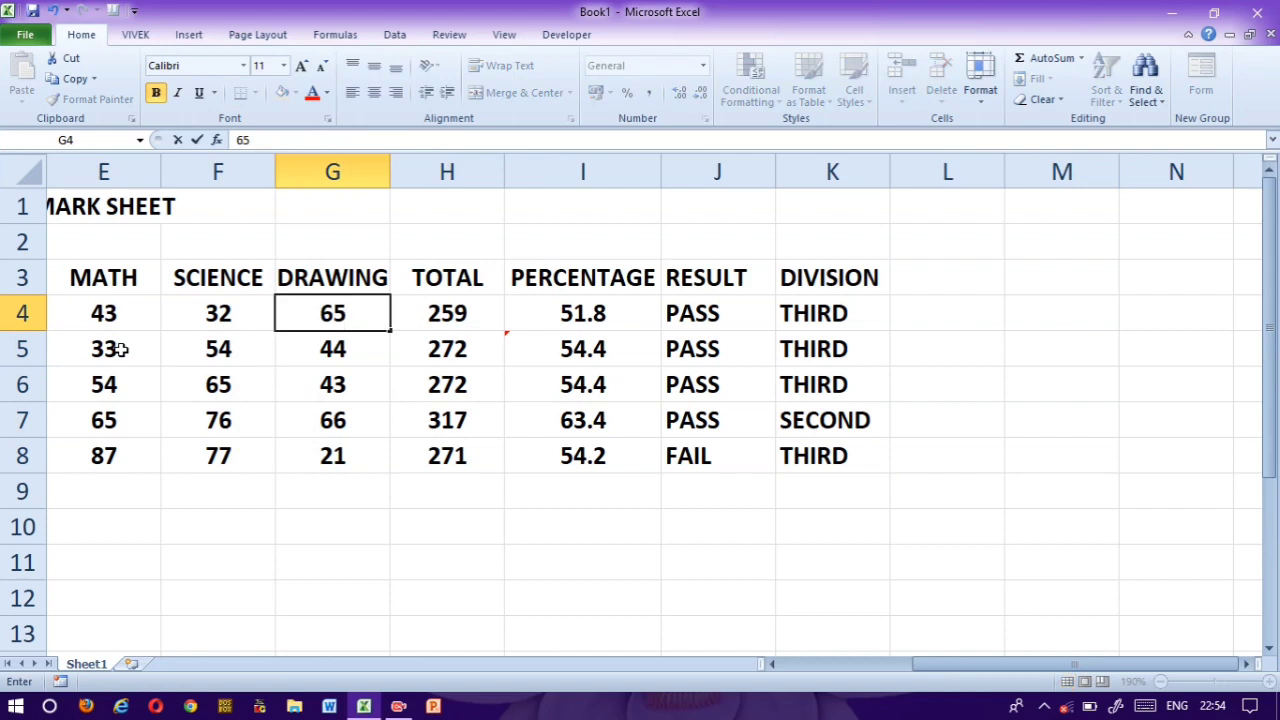
pyautogui.press('Return')
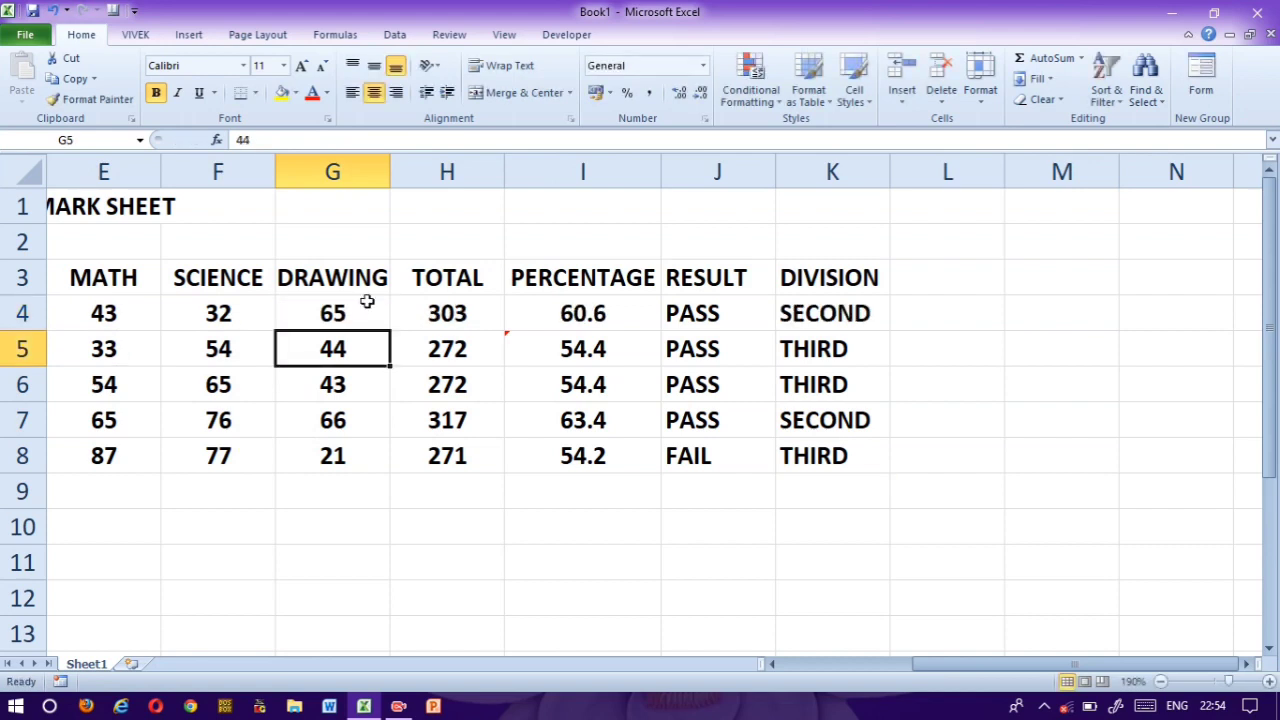
# Step: Add the column heading GRODE in L3, beside the DIVISION heading
pyautogui.click(928, 283)
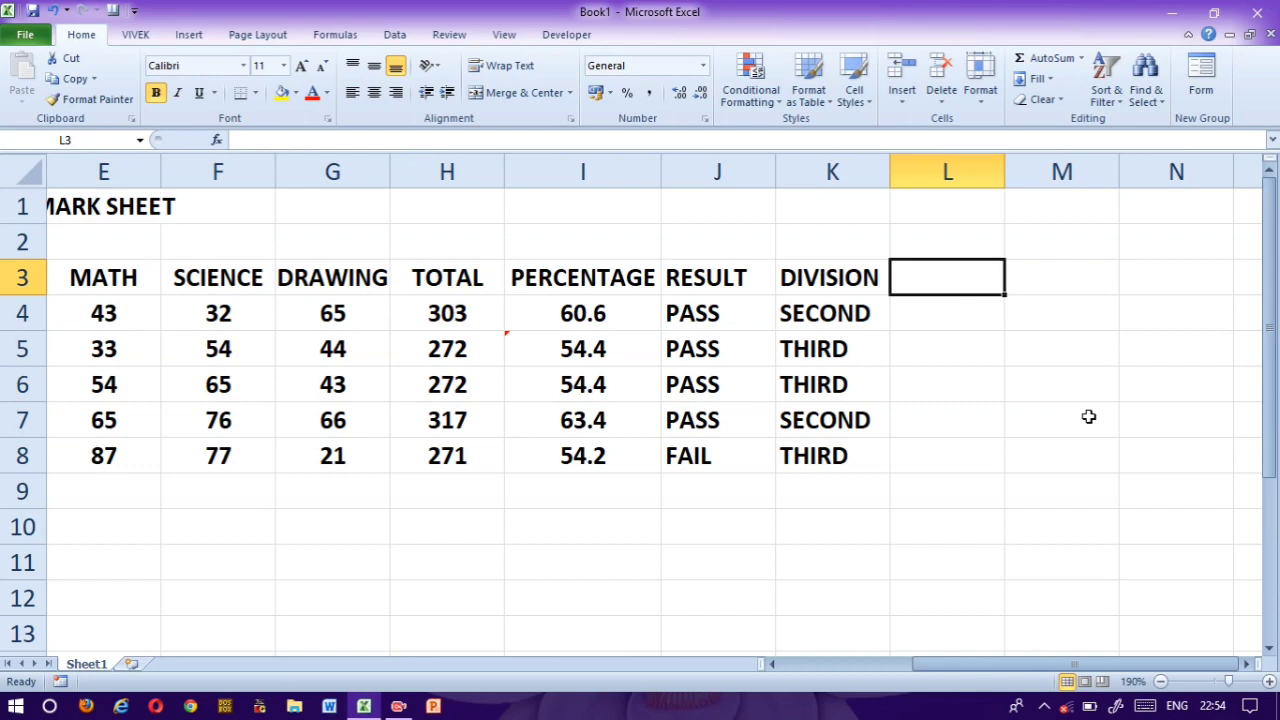
pyautogui.write('GRODE')
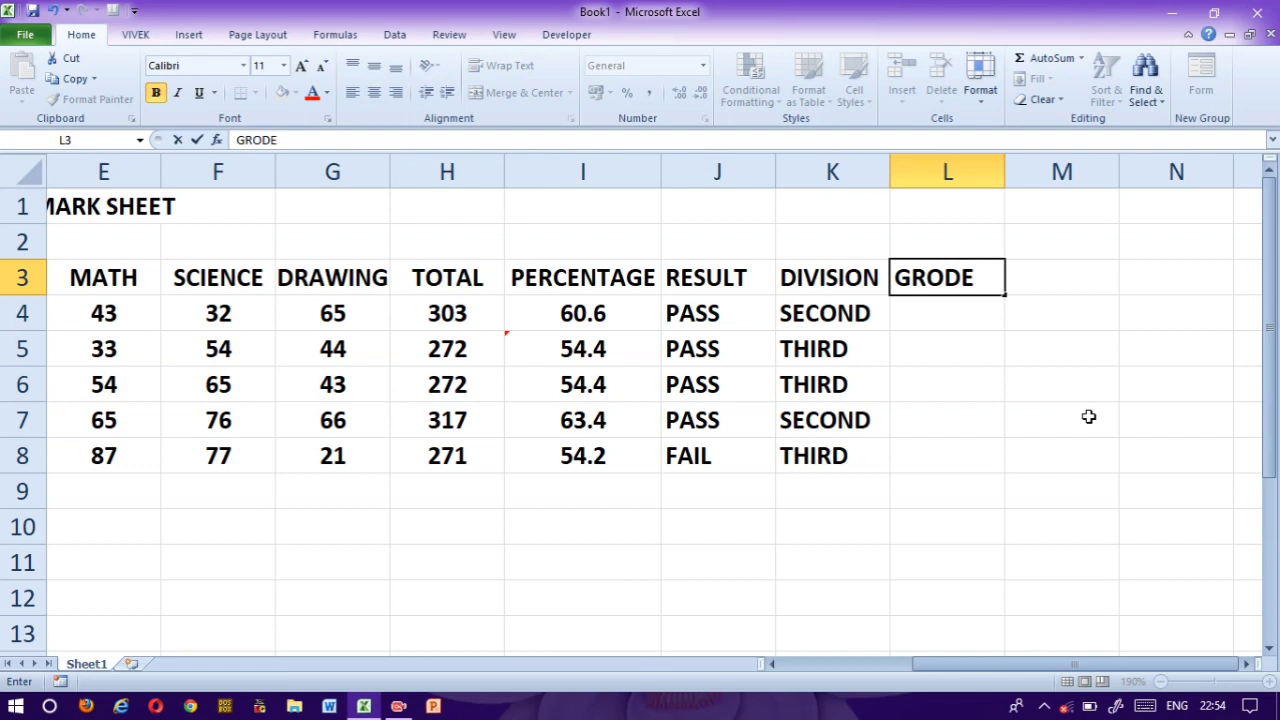
pyautogui.press('Return')
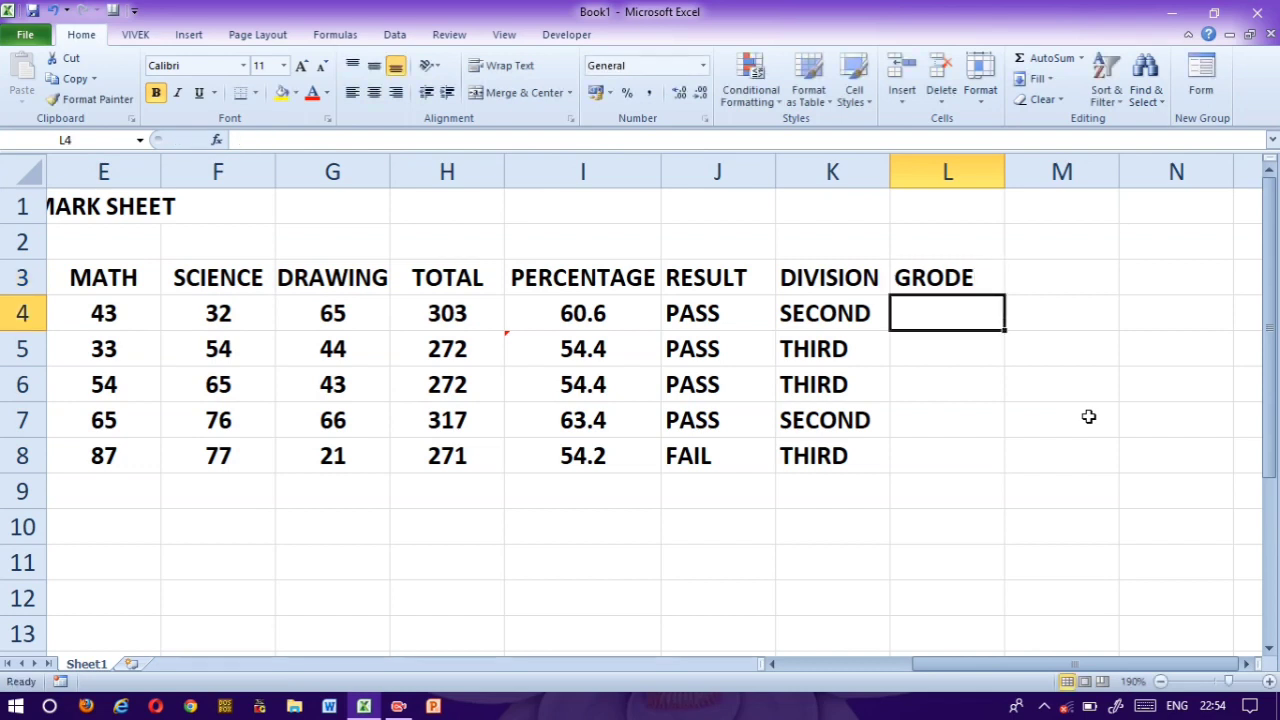
# Step: Start the first student's grade formula in L4 as an IF that returns "A+" when I4>=90, followed by a nested IF
pyautogui.write('=')
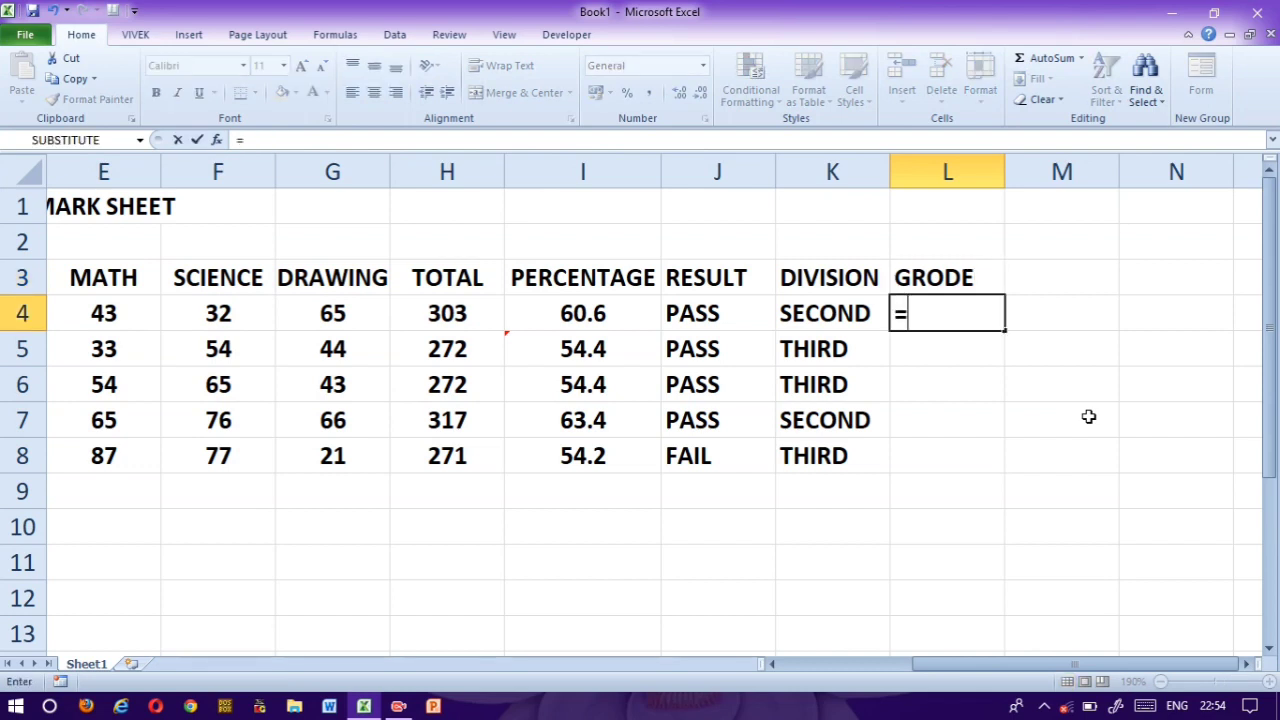
pyautogui.write('IF(')
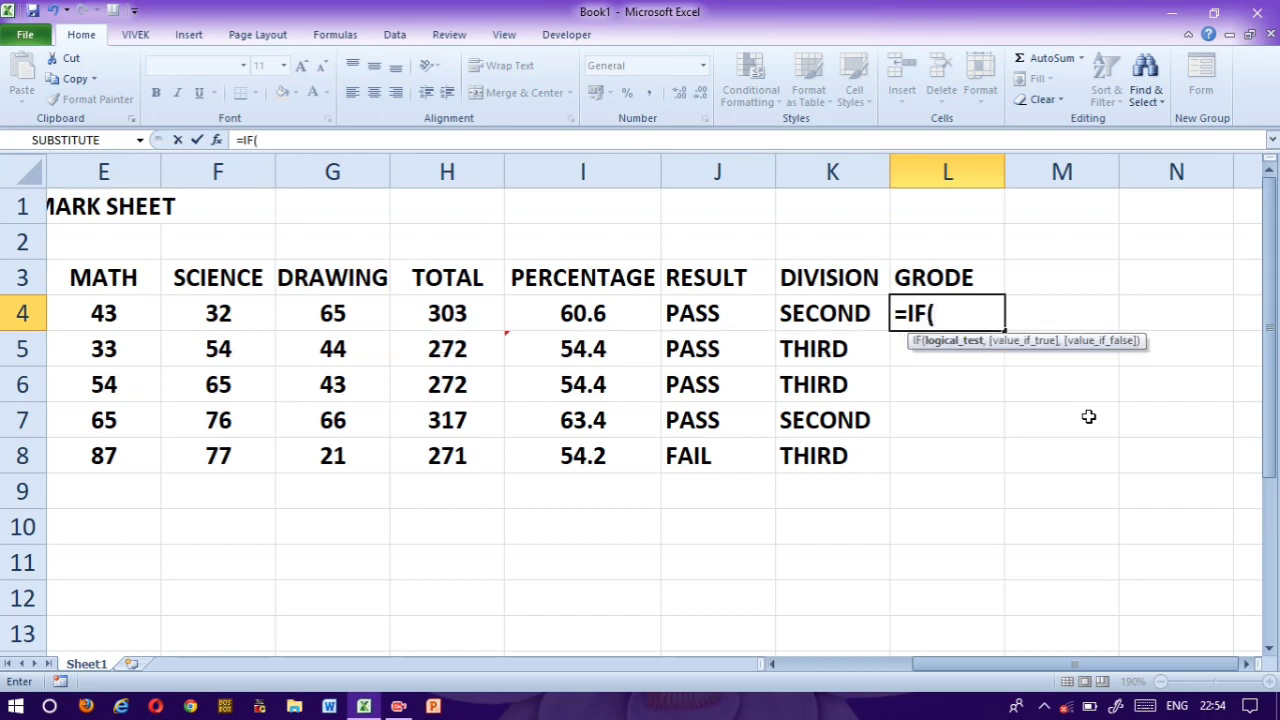
pyautogui.click(565, 315)
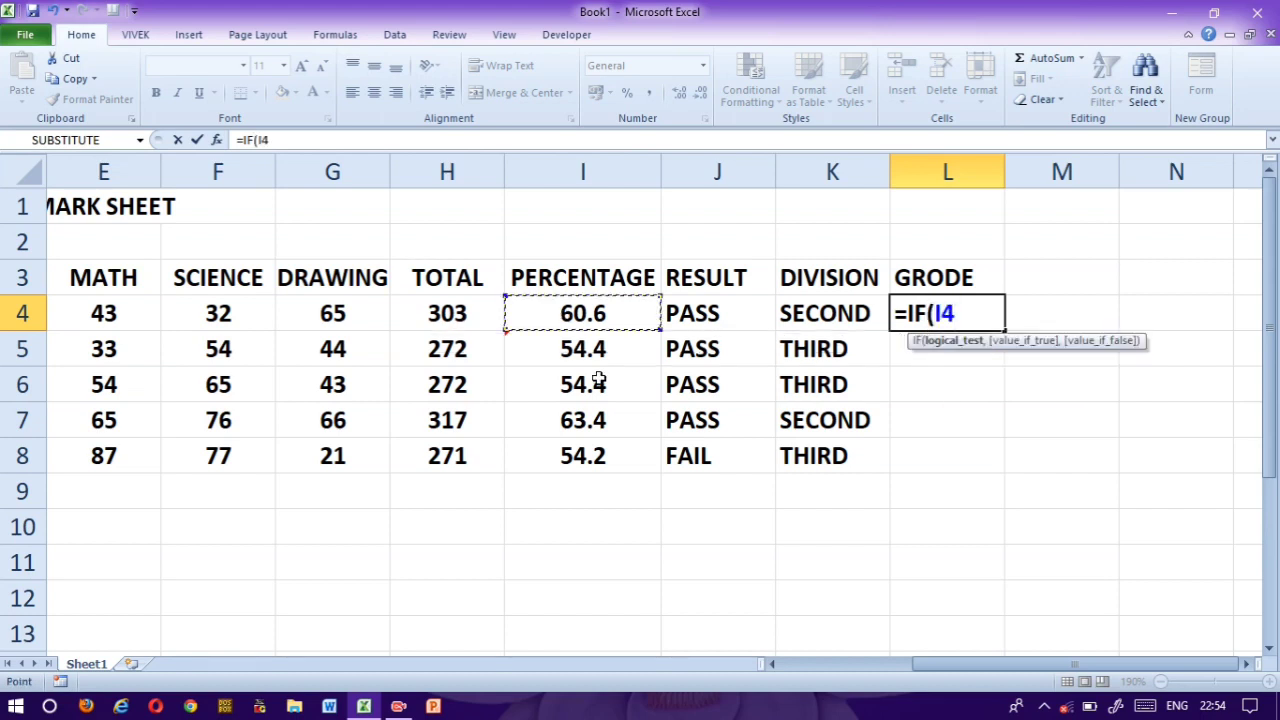
pyautogui.write('>=')
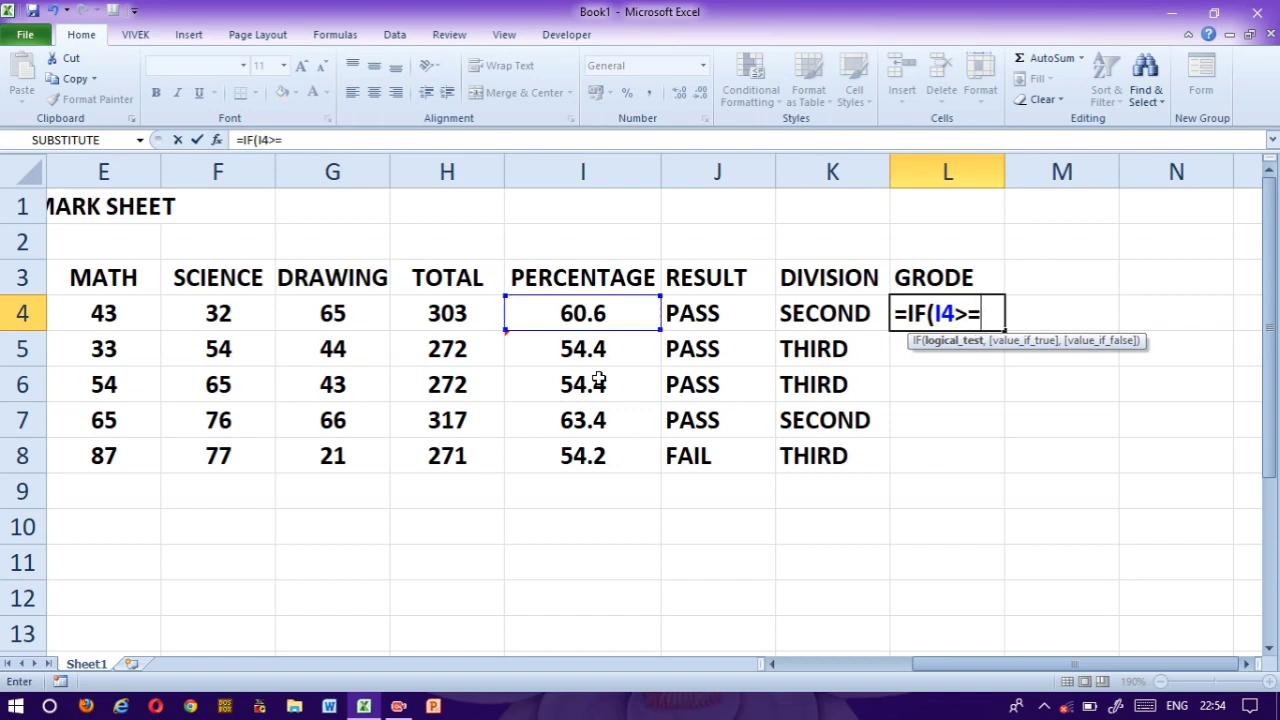
pyautogui.write('90,"')
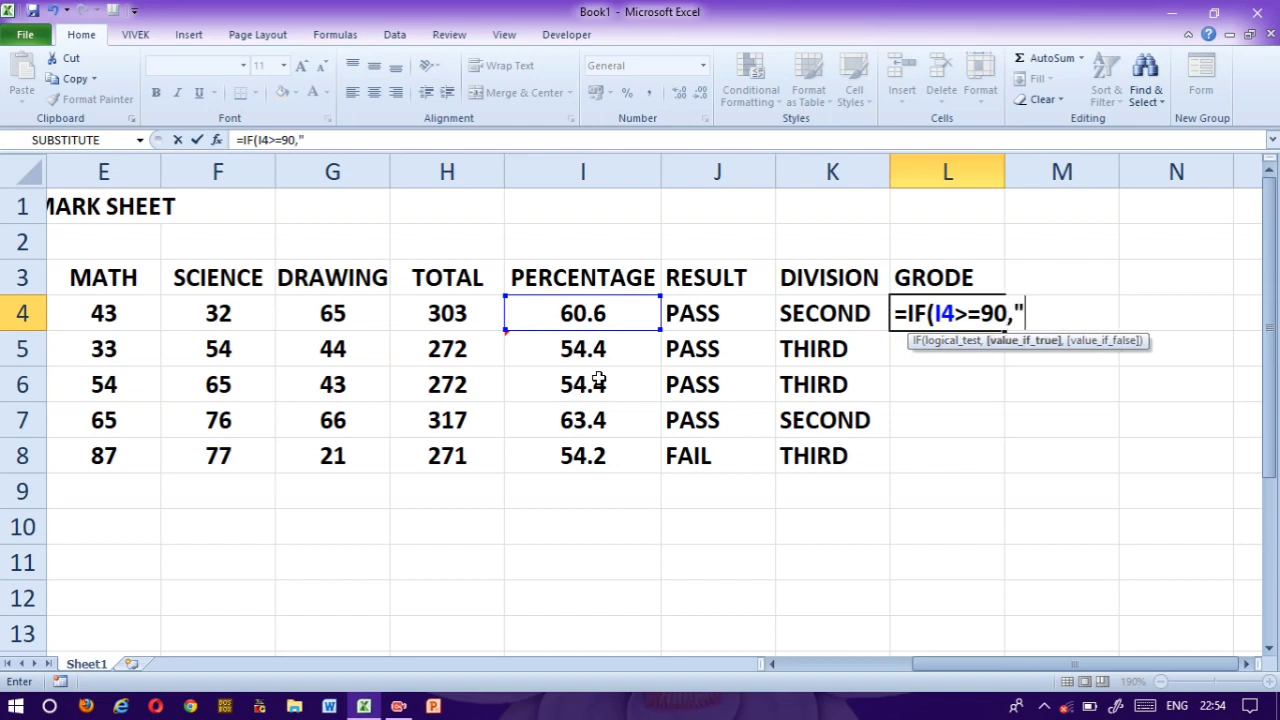
pyautogui.write('A+",IF(')
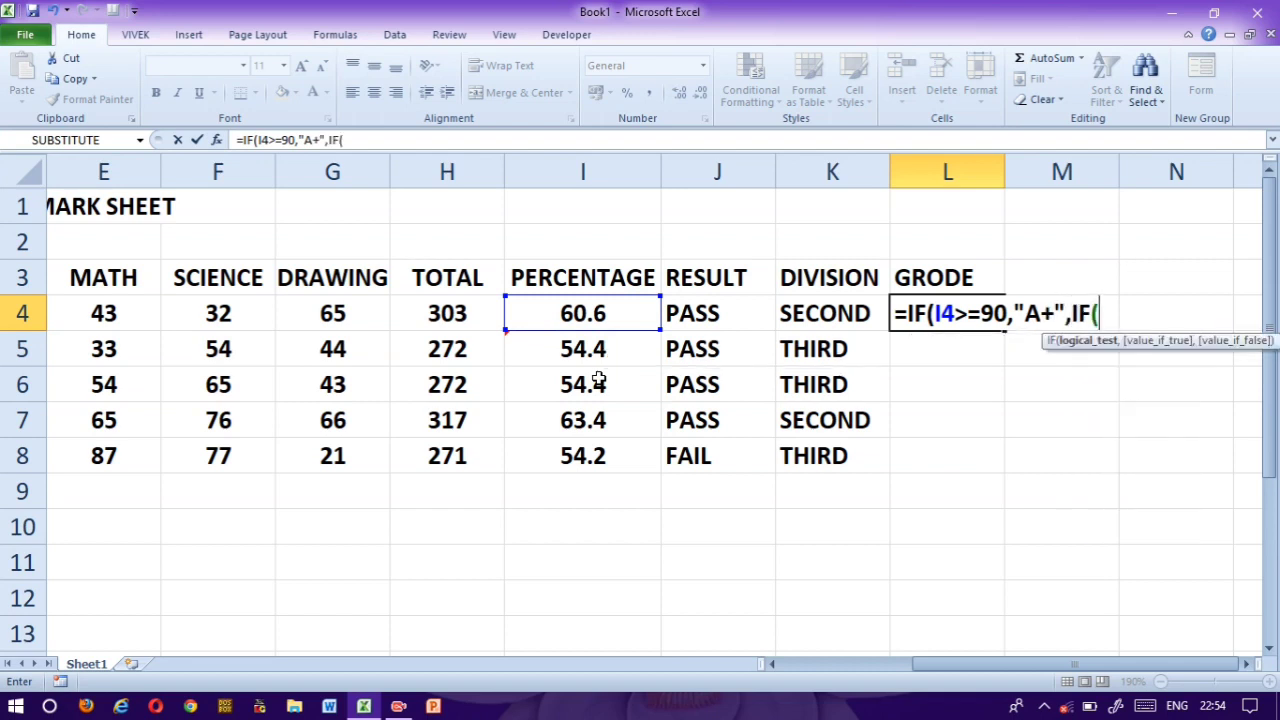
# Step: Extend the grade formula in L4 so the second IF returns "A" when I4>=80, followed by another nested IF
pyautogui.click(634, 316)
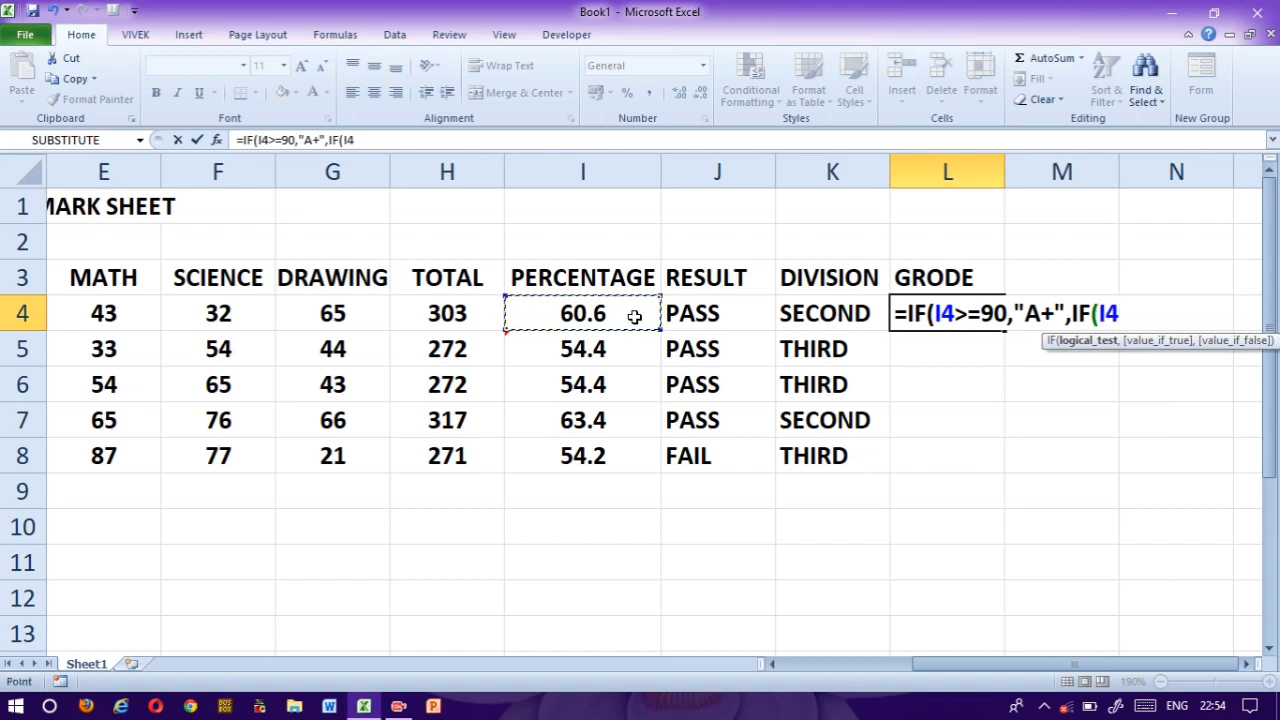
pyautogui.write('>=')
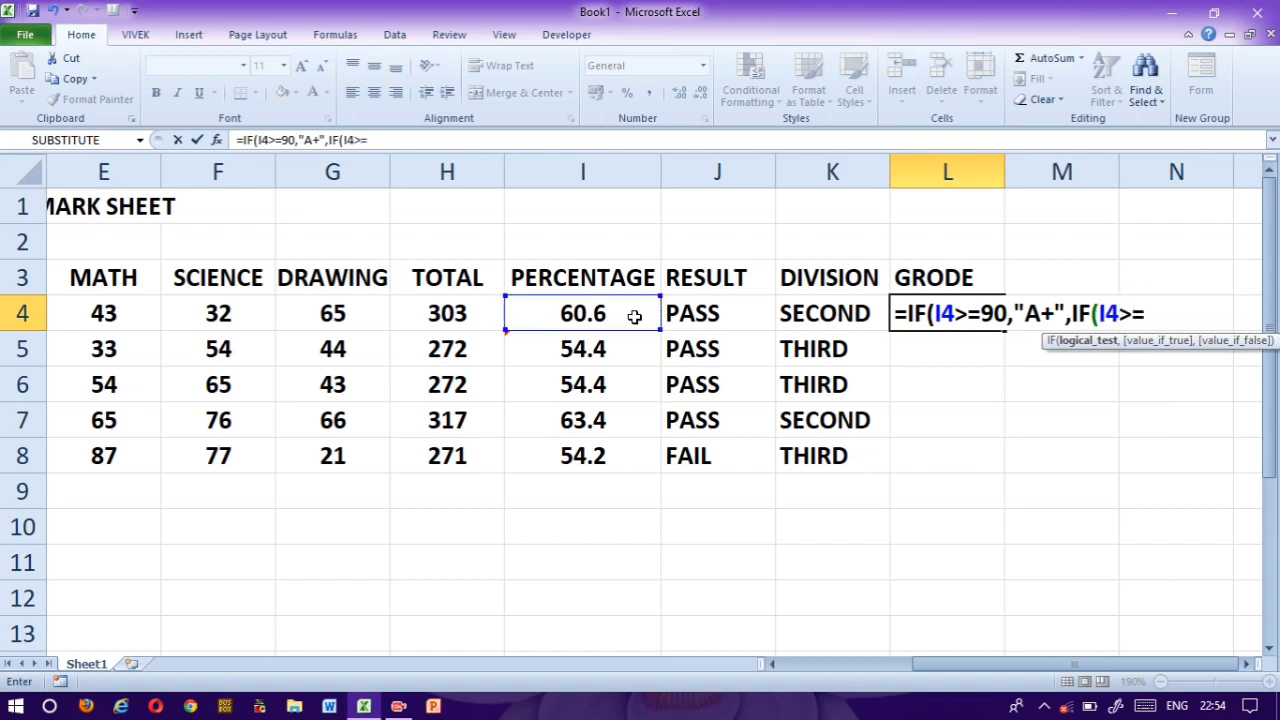
pyautogui.write('80,"')
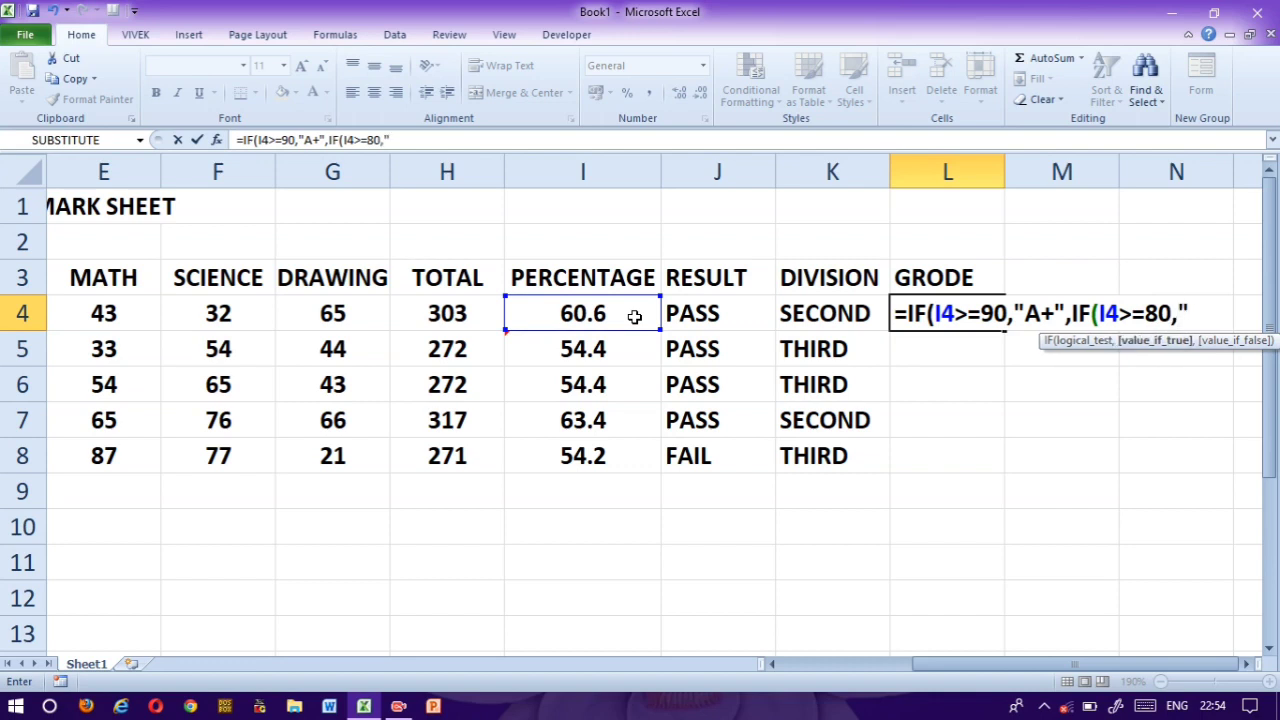
pyautogui.write('A",IF(')
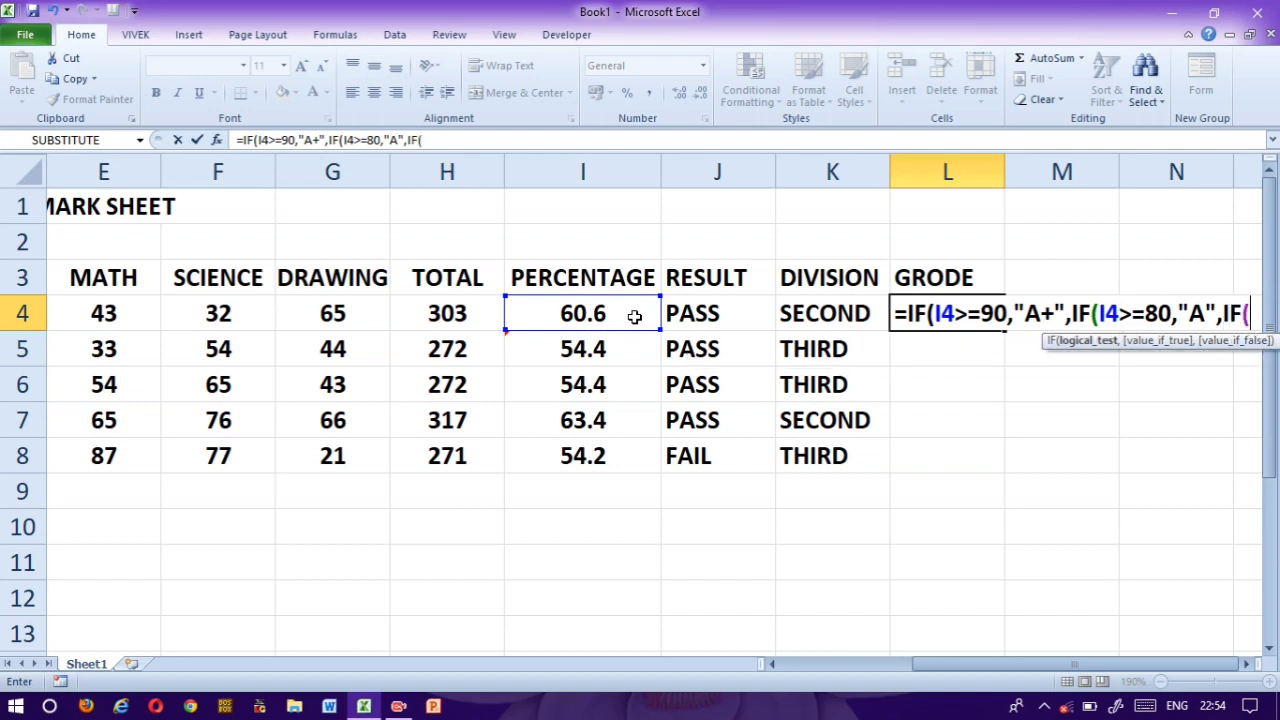
# Step: Make the third IF of the L4 grade formula return "B" when I4>=70, followed by another nested IF
pyautogui.click(620, 311)
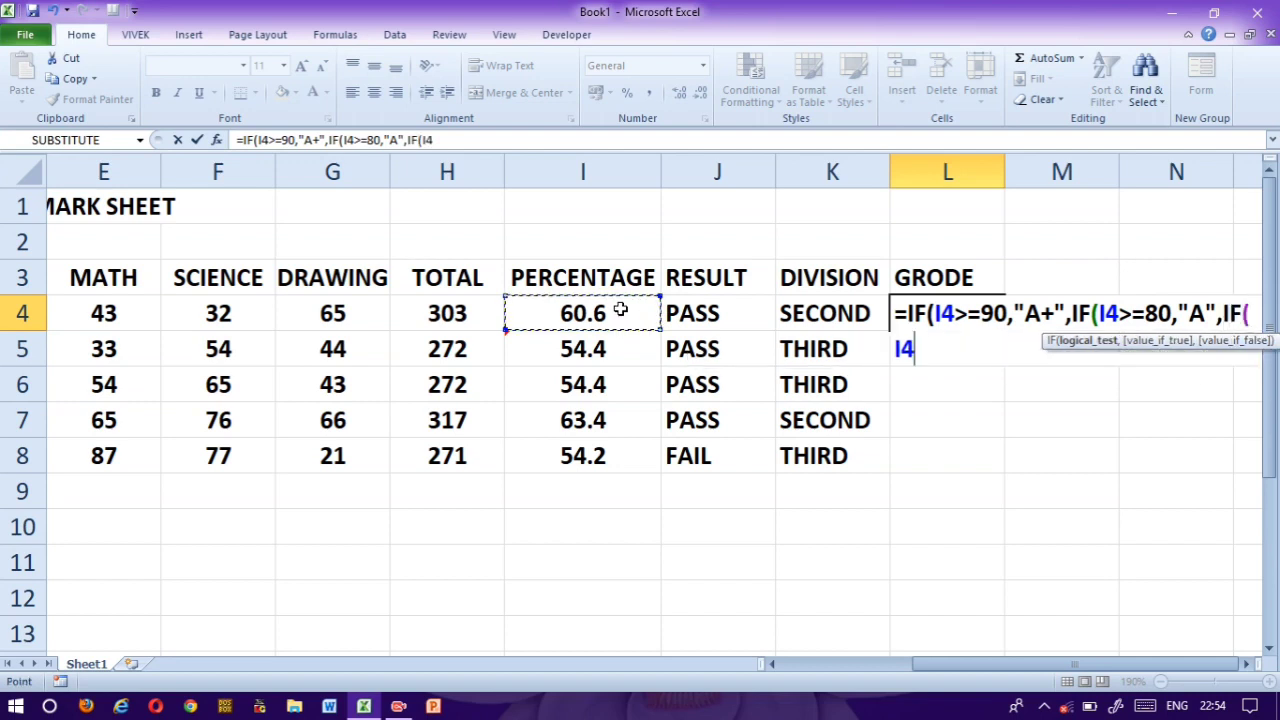
pyautogui.write('>=')
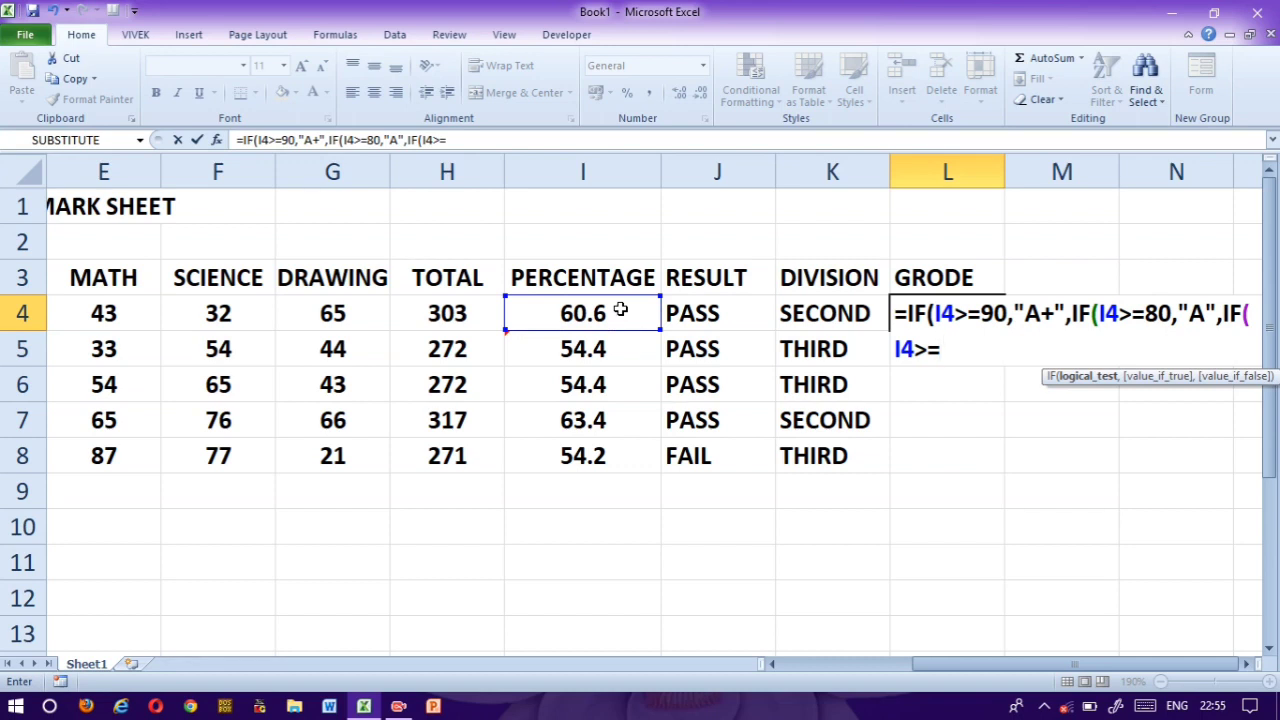
pyautogui.write('70,"')
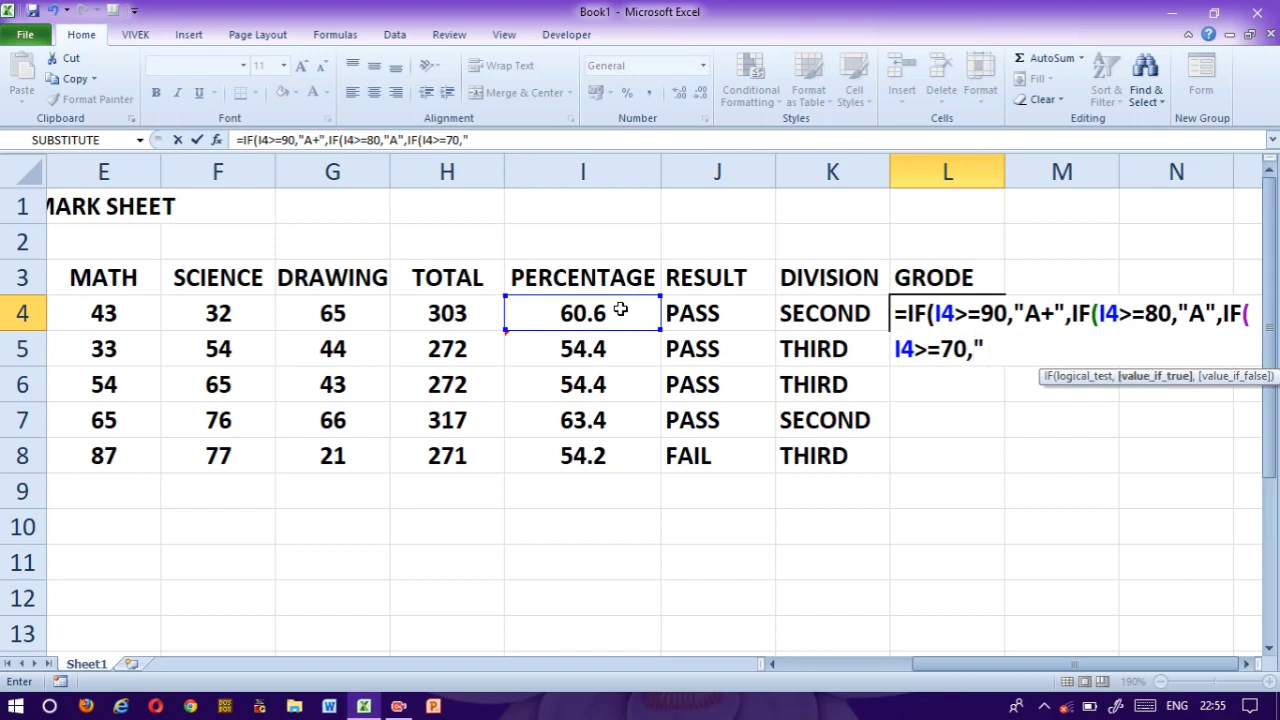
pyautogui.write('V')
pyautogui.press('BackSpace')
pyautogui.write('B",')
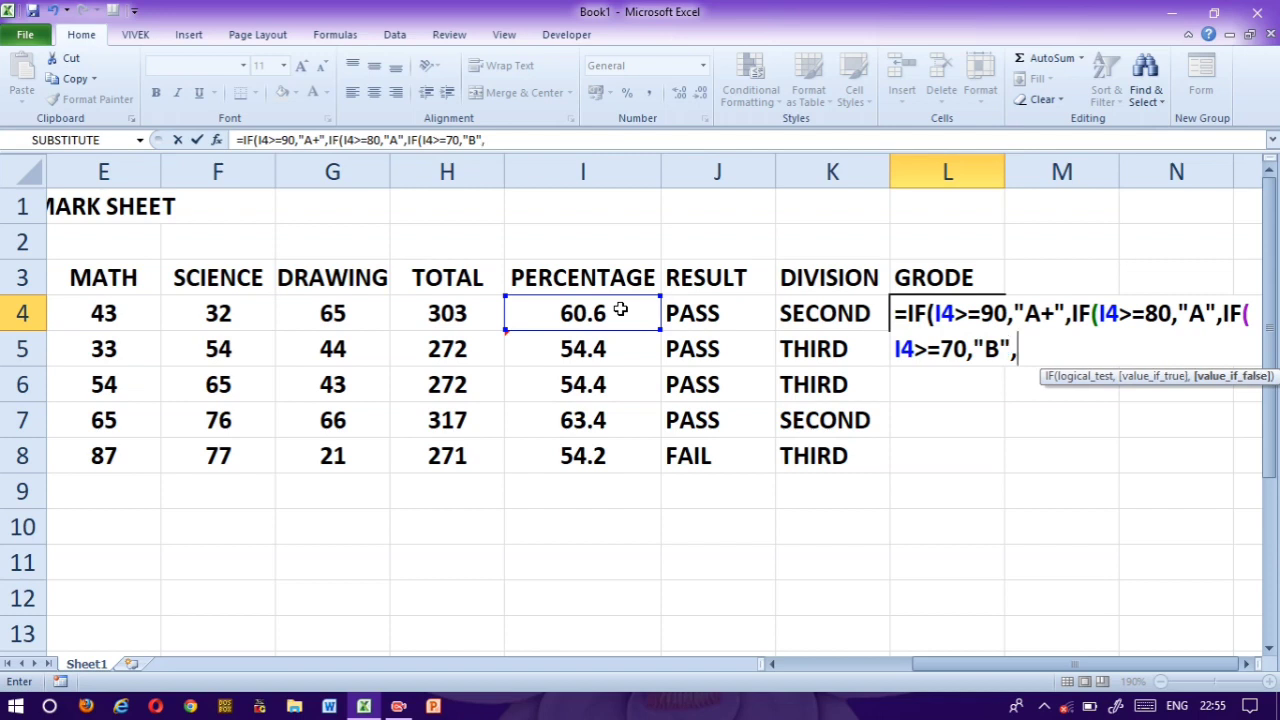
pyautogui.write('IF(')
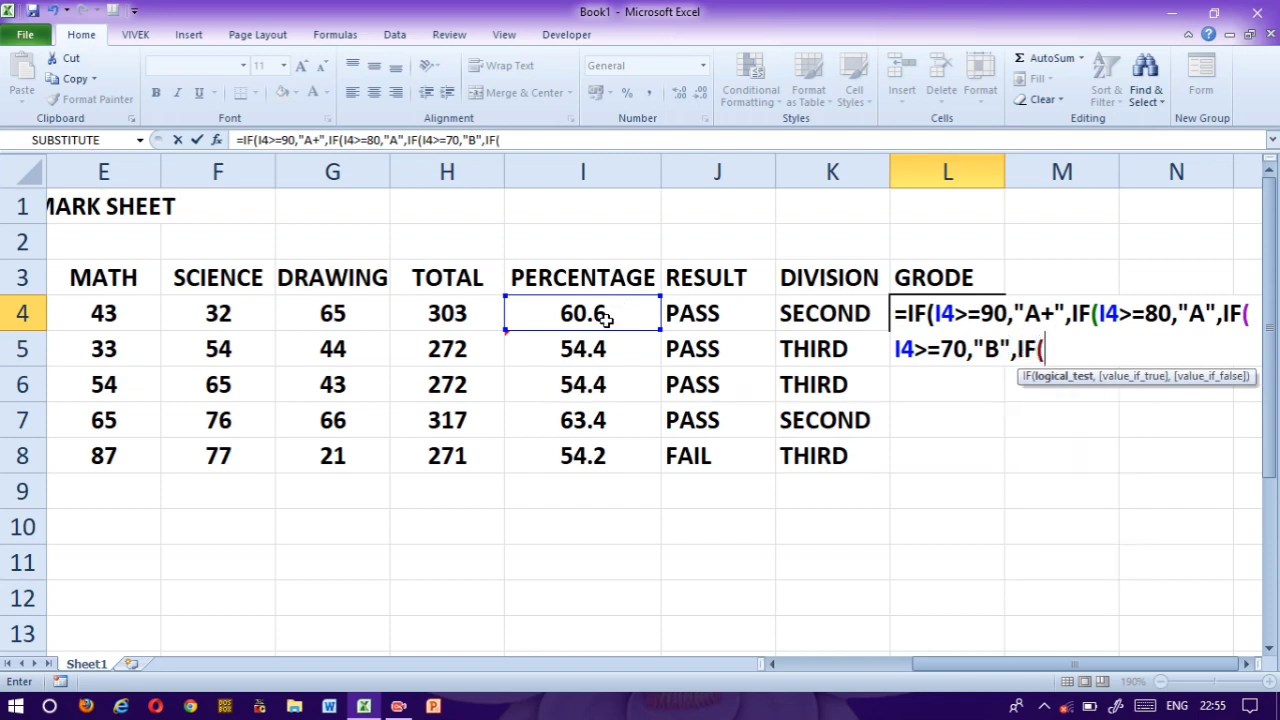
# Step: Make the fourth IF of the L4 grade formula return "C" when I4>=60, followed by a fifth nested IF
pyautogui.click(606, 318)
pyautogui.write('>=60')
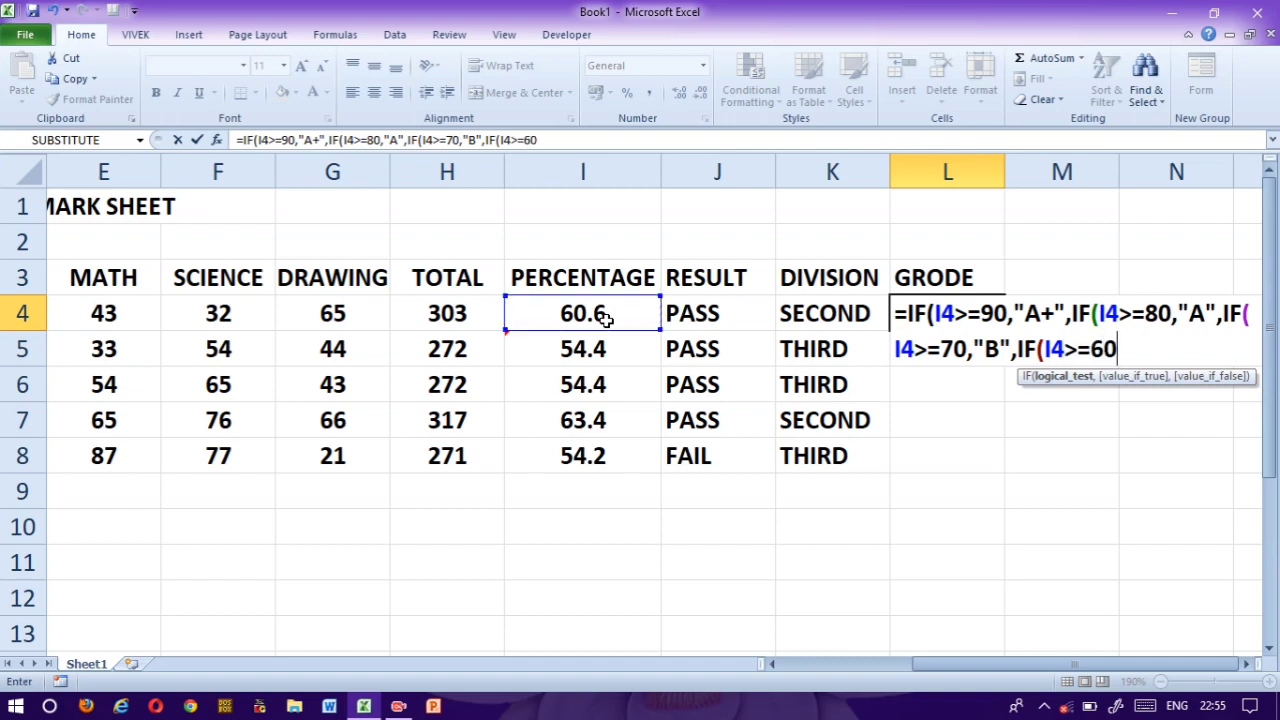
pyautogui.write(',"C"')
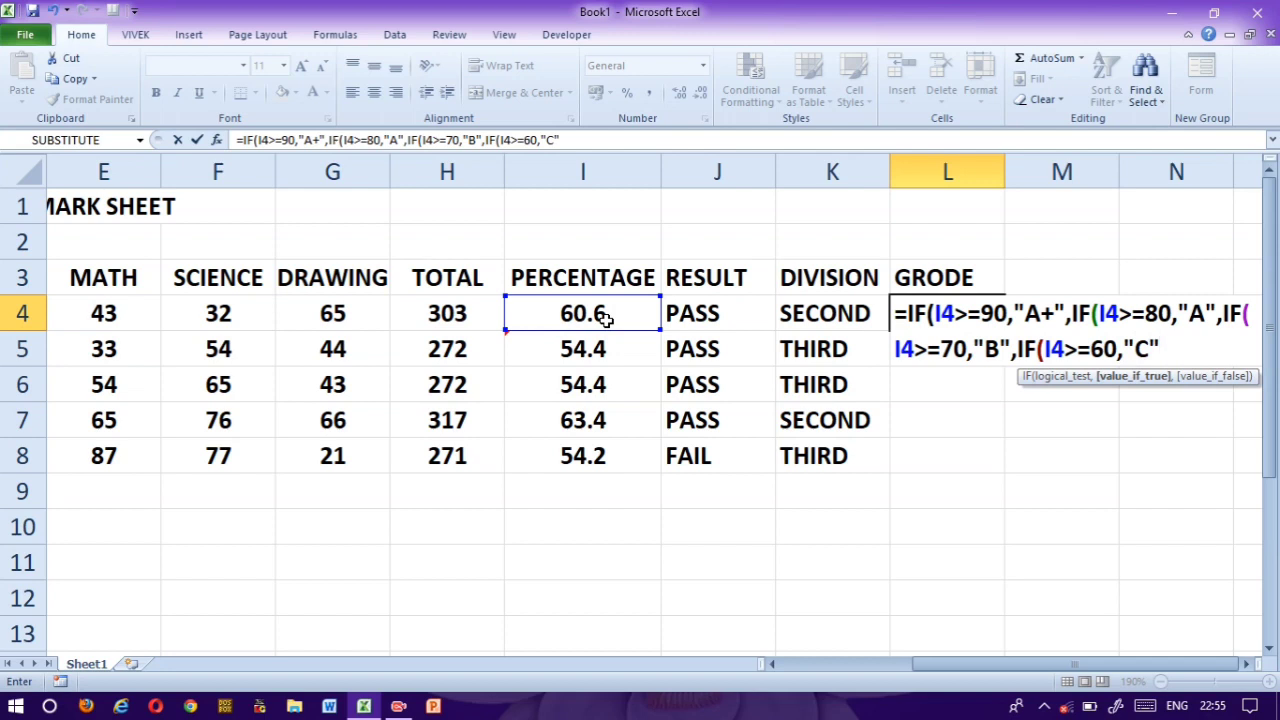
pyautogui.write(',IF(')
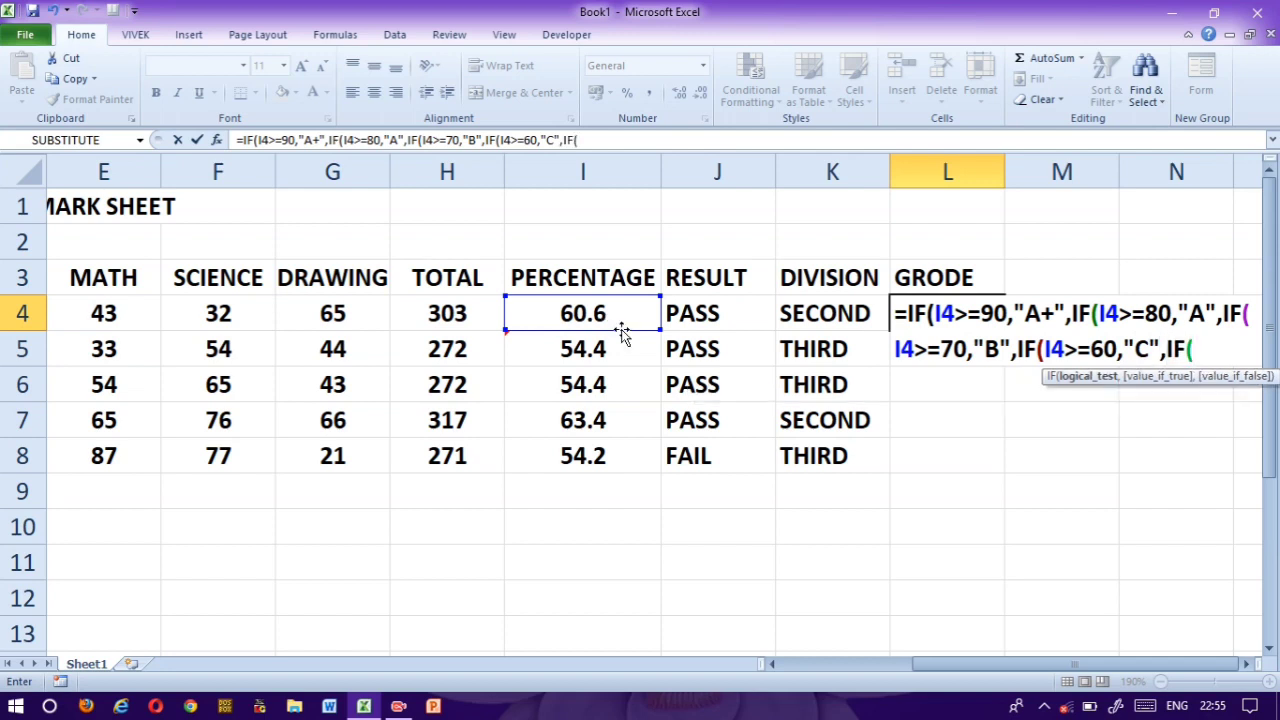
# Step: Finish the L4 grade formula with "D" when I4>=33 and otherwise "F", closing all five IFs and entering it
pyautogui.click(590, 313)
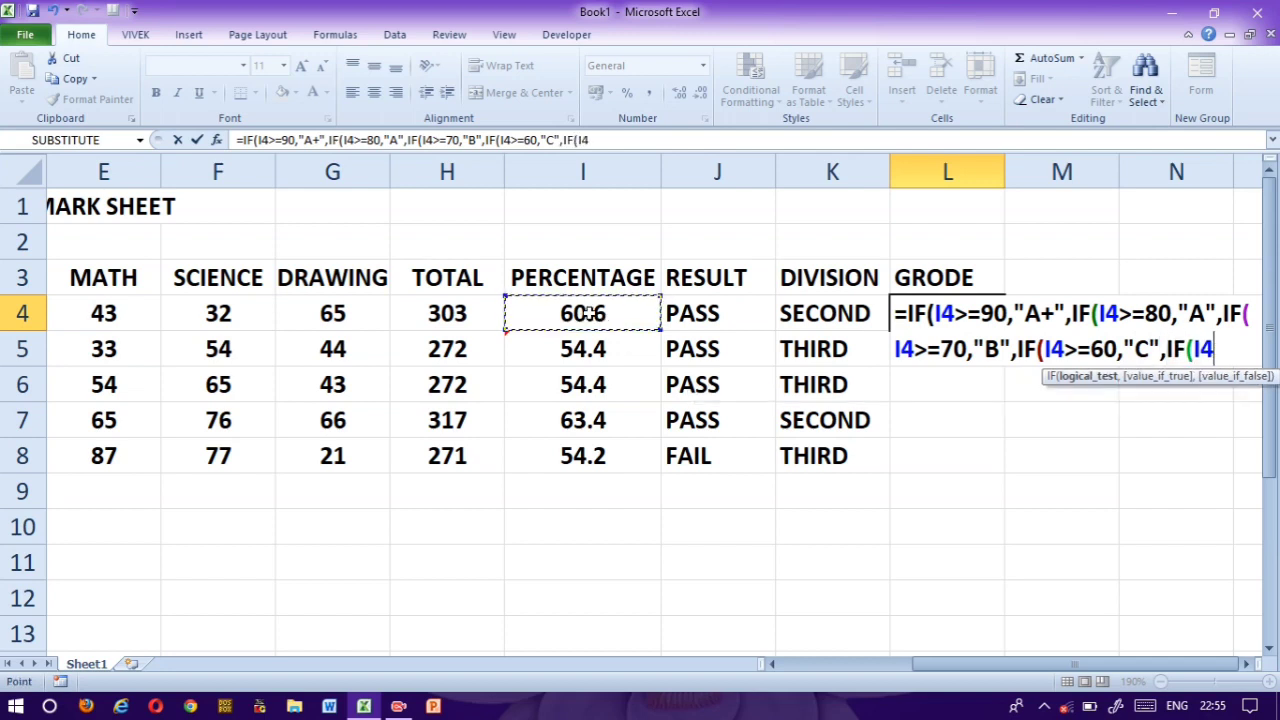
pyautogui.write('>')
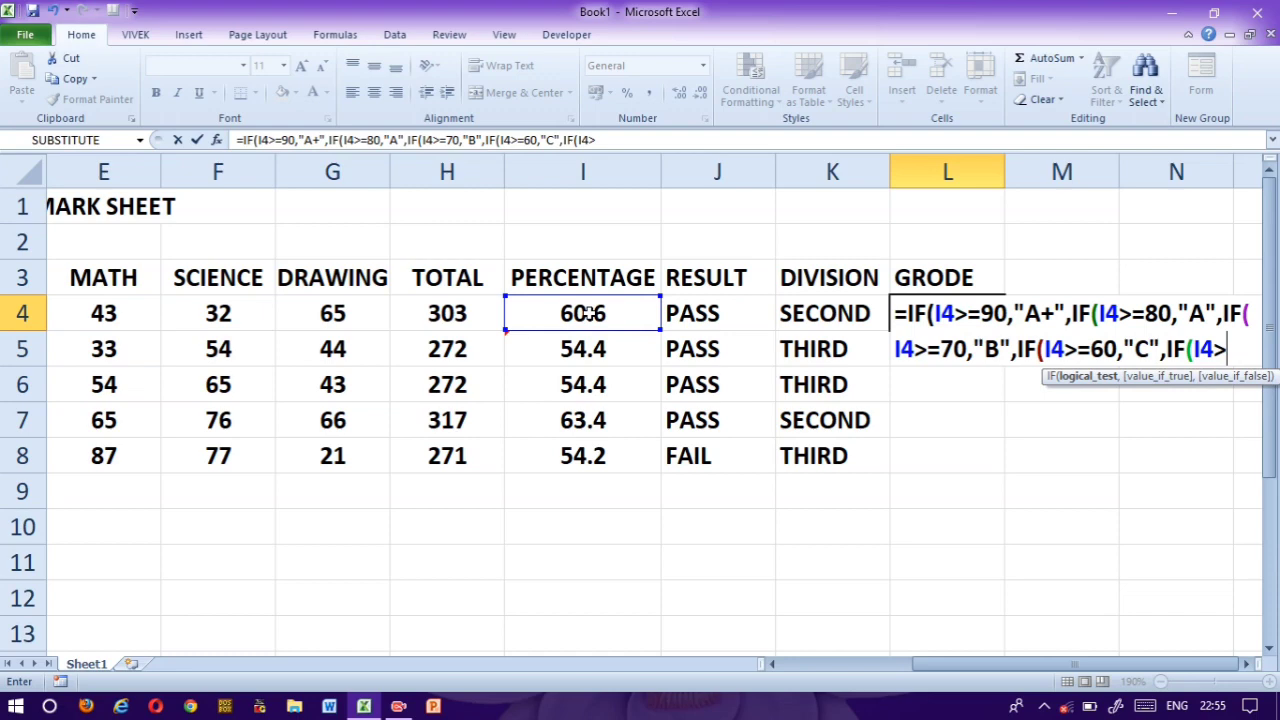
pyautogui.write('=33')
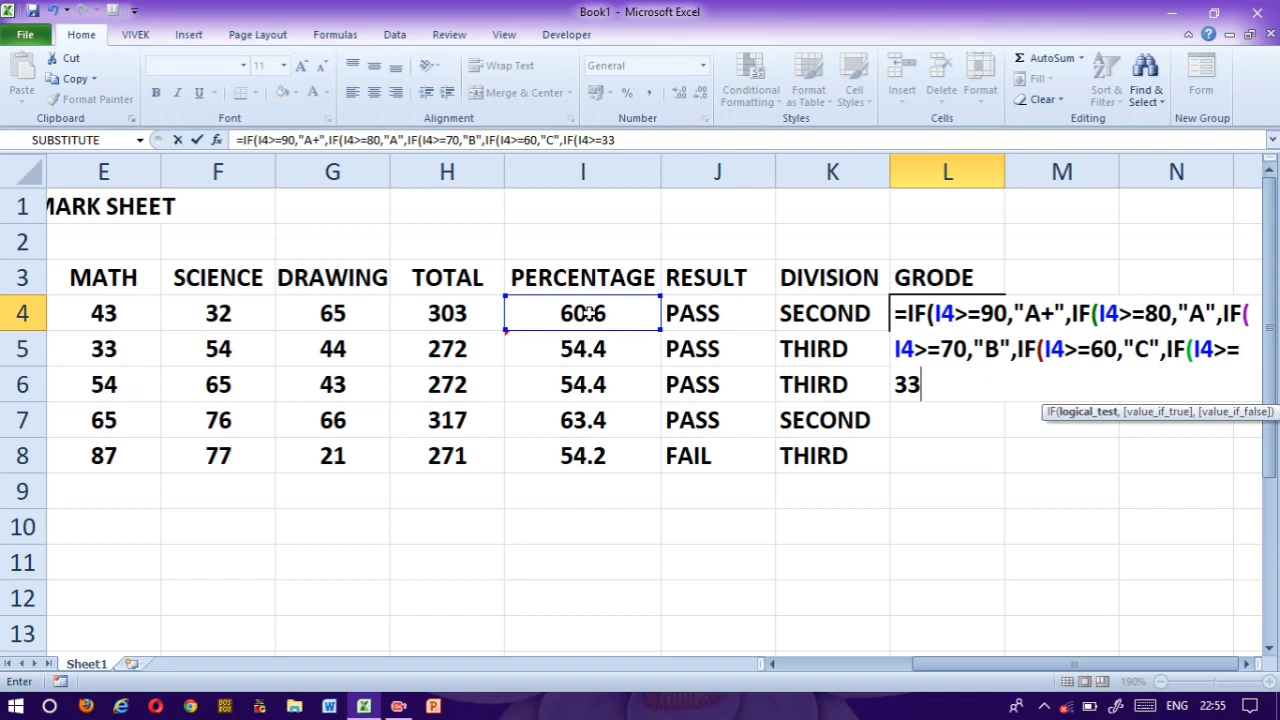
pyautogui.write(',"D"')
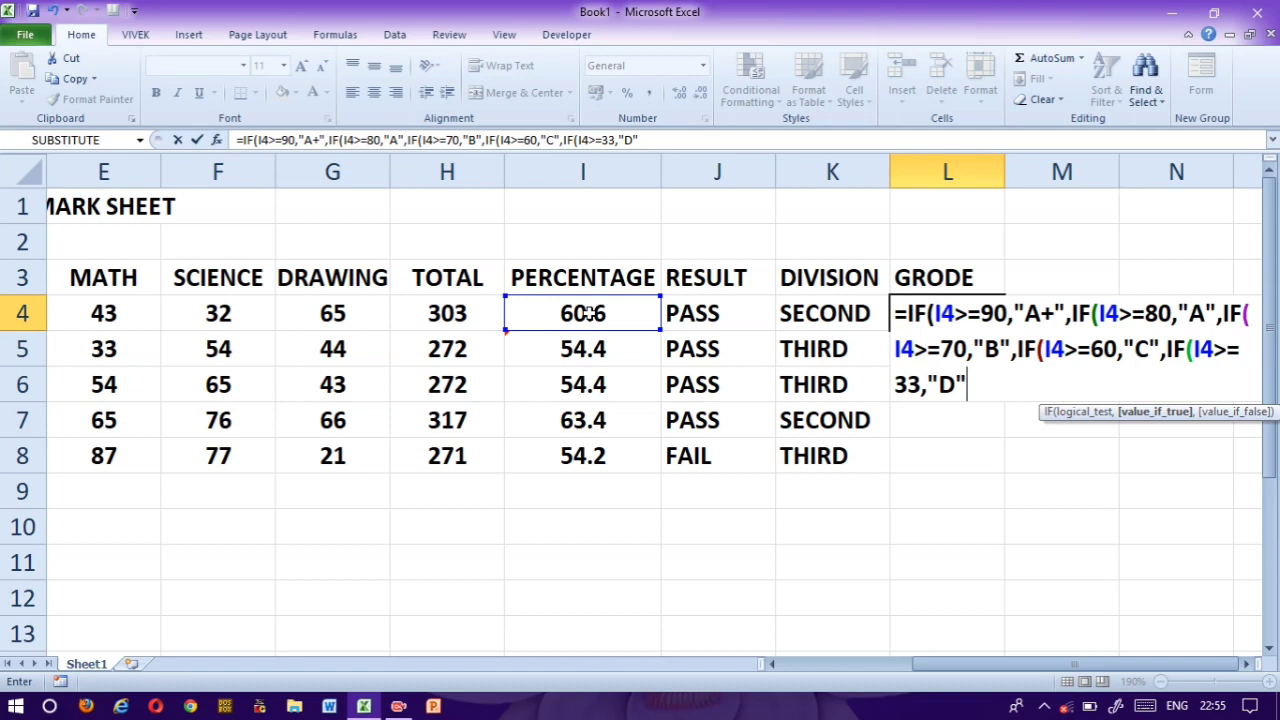
pyautogui.write(',"')
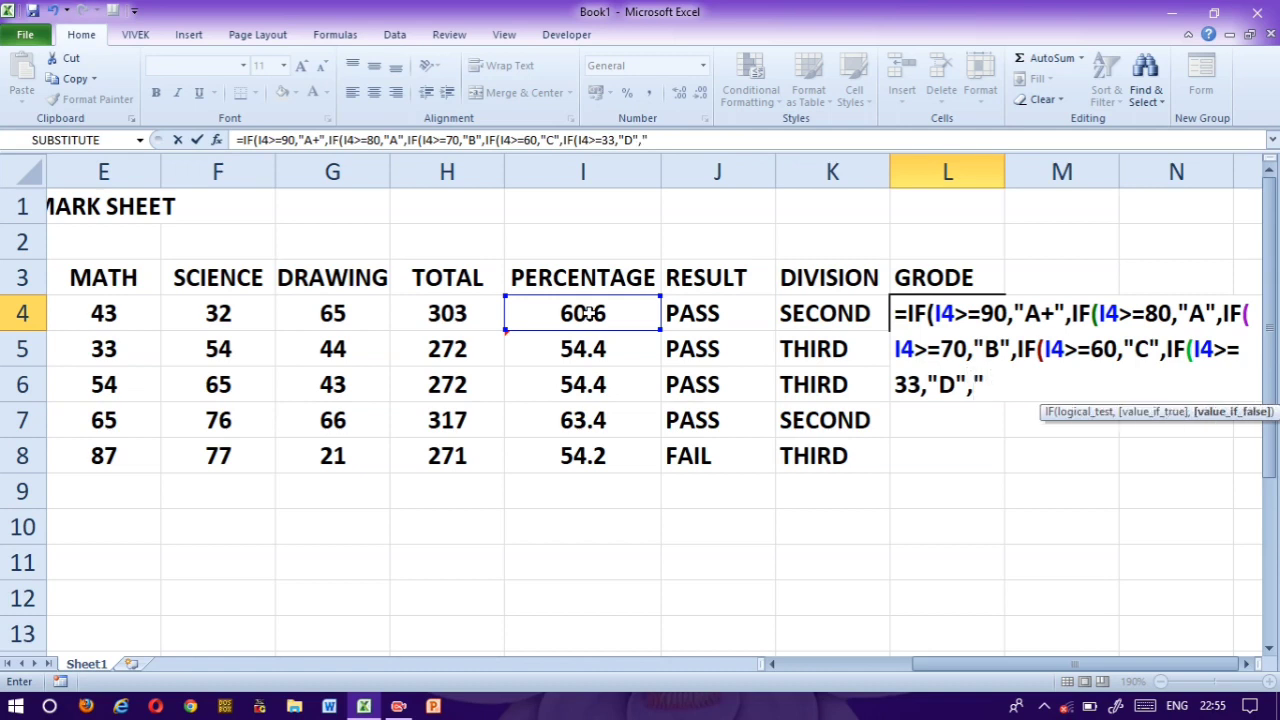
pyautogui.write('F"))))')
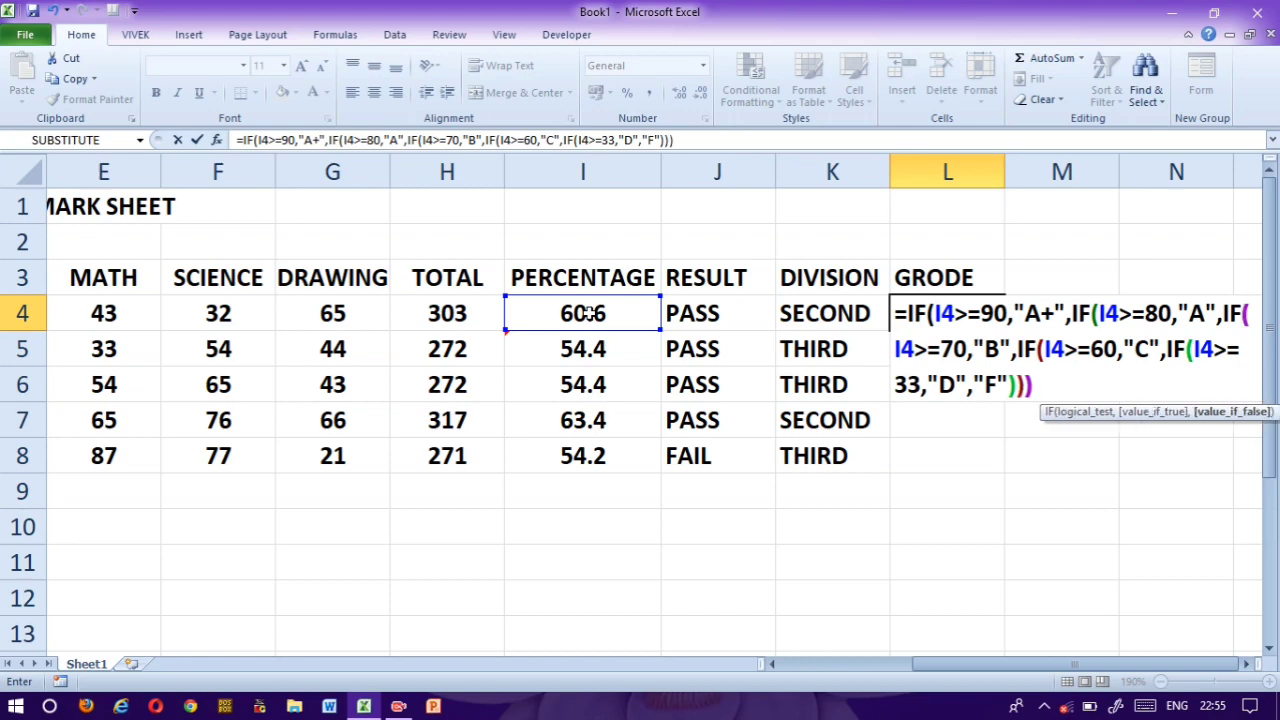
pyautogui.write(')')
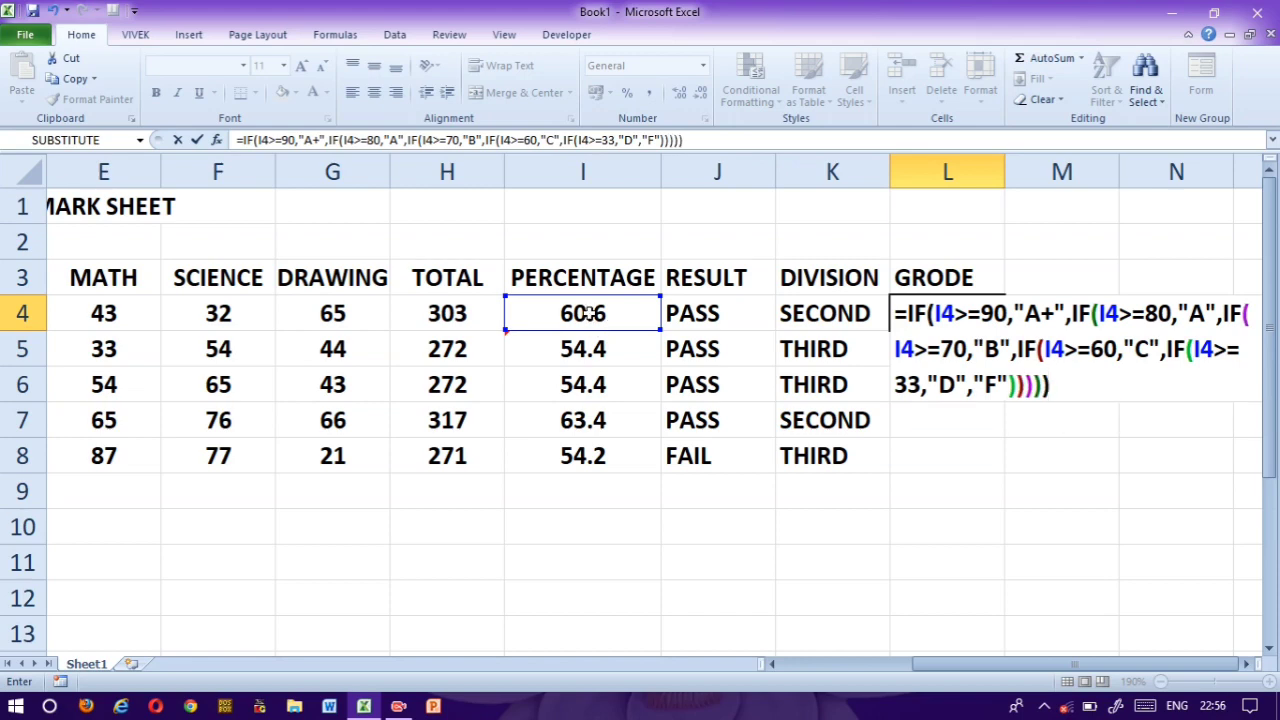
pyautogui.press('Return')
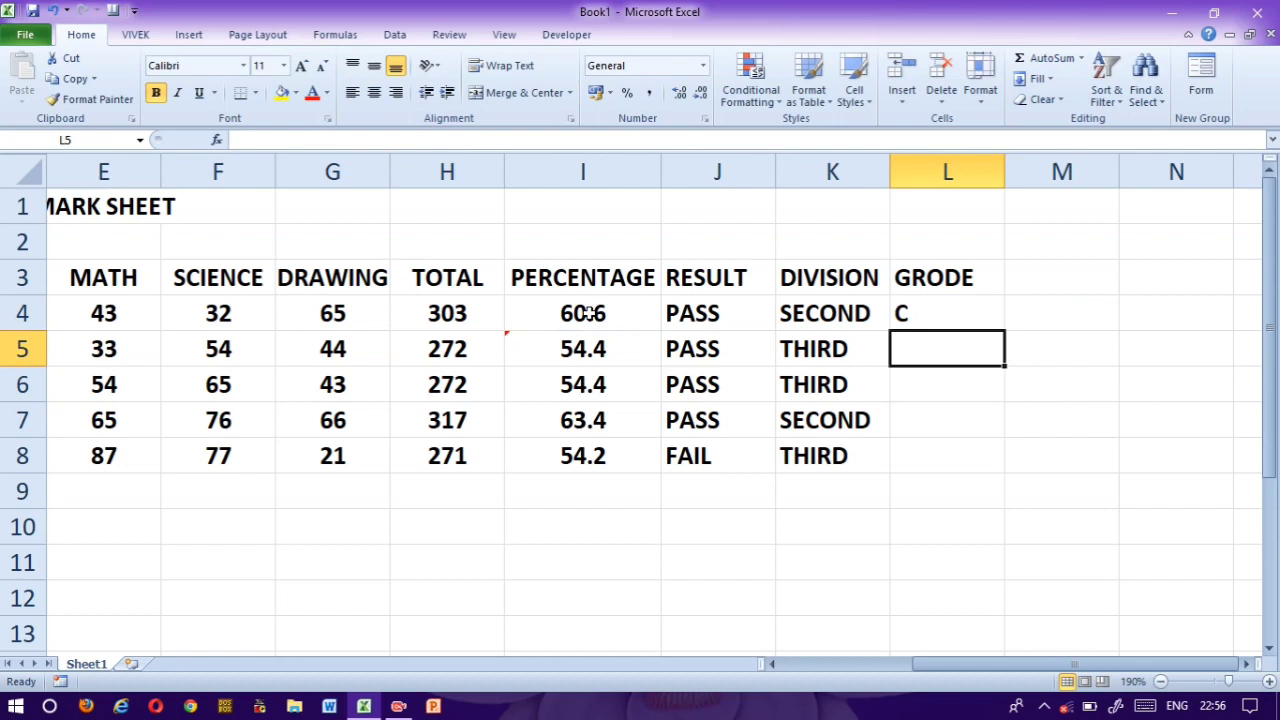
# Step: Fill the grade formula from L4 down through L8 for the remaining students
pyautogui.click(946, 314)
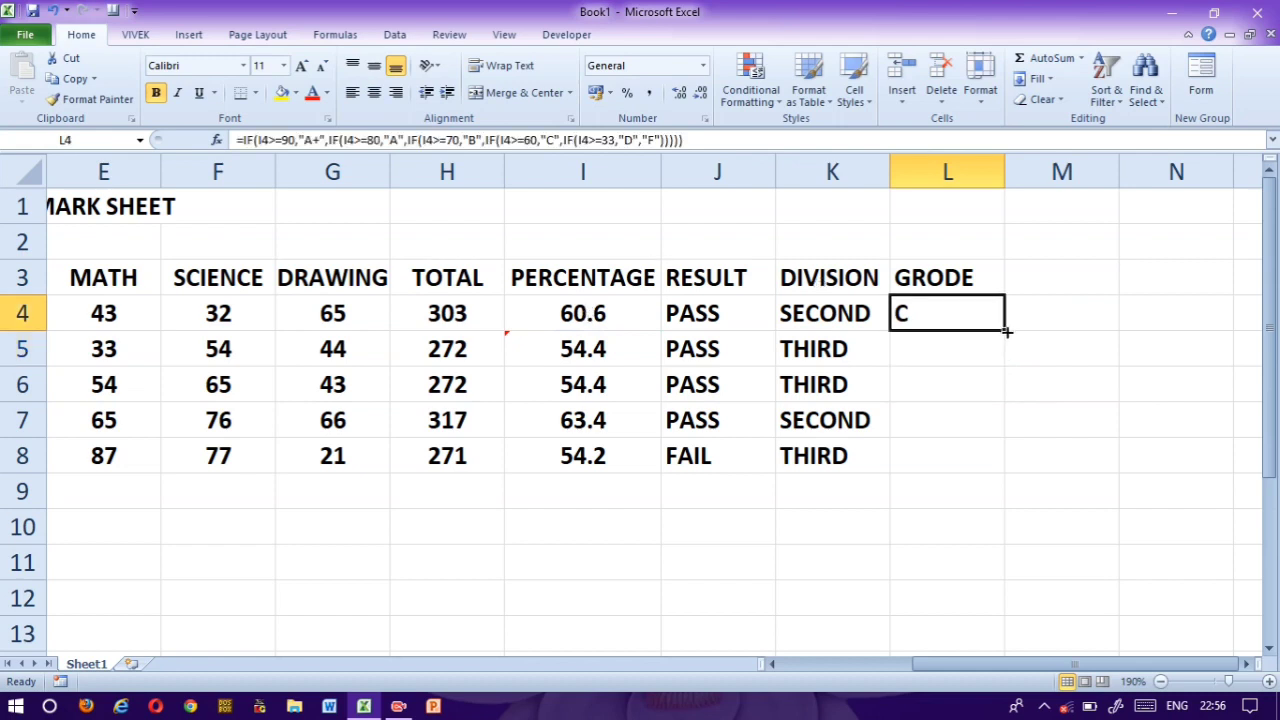
pyautogui.doubleClick(1004, 331)
pyautogui.click(968, 322)
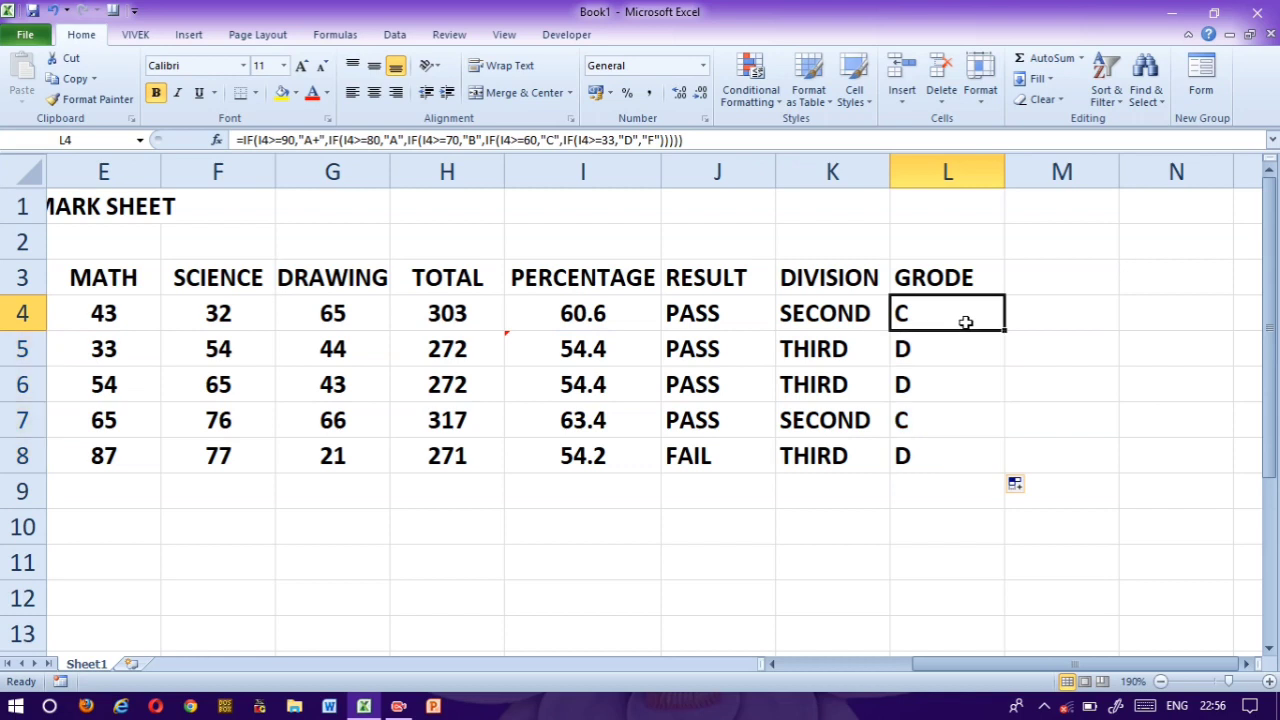
# Step: Correct the column heading in L3 to GRADE
pyautogui.click(928, 281)
pyautogui.write('GRADE')
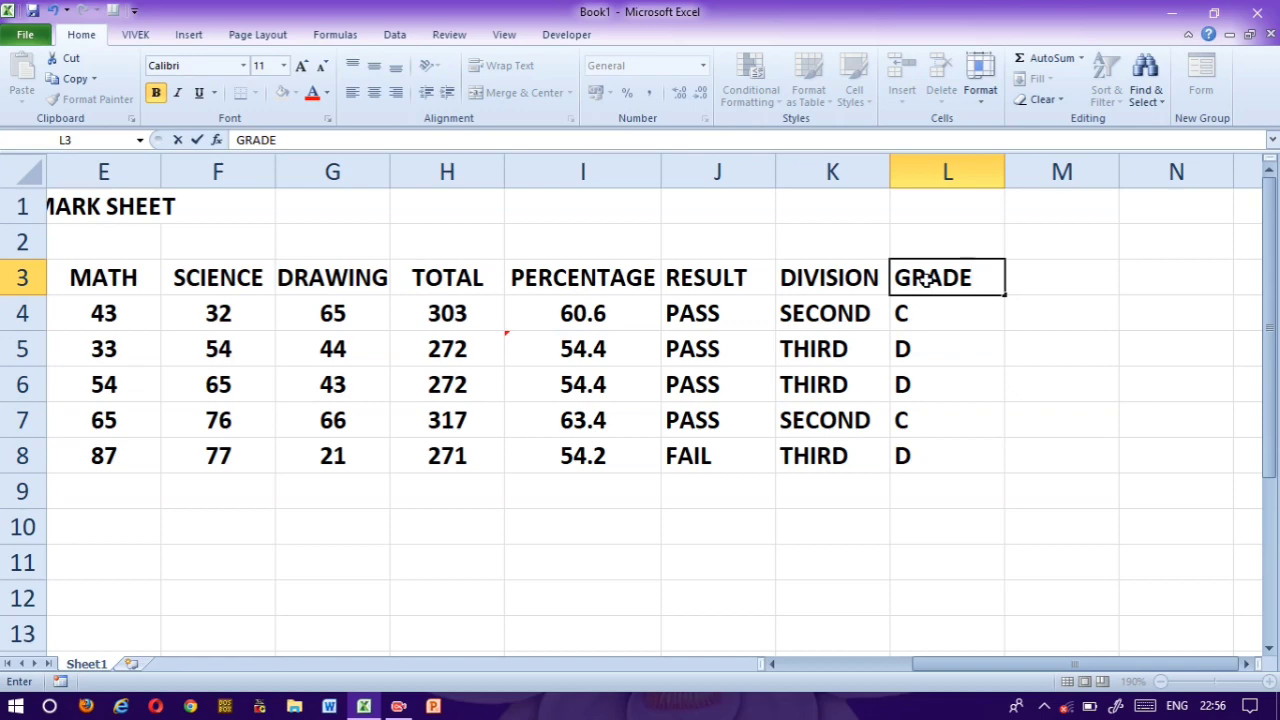
pyautogui.press('Return')
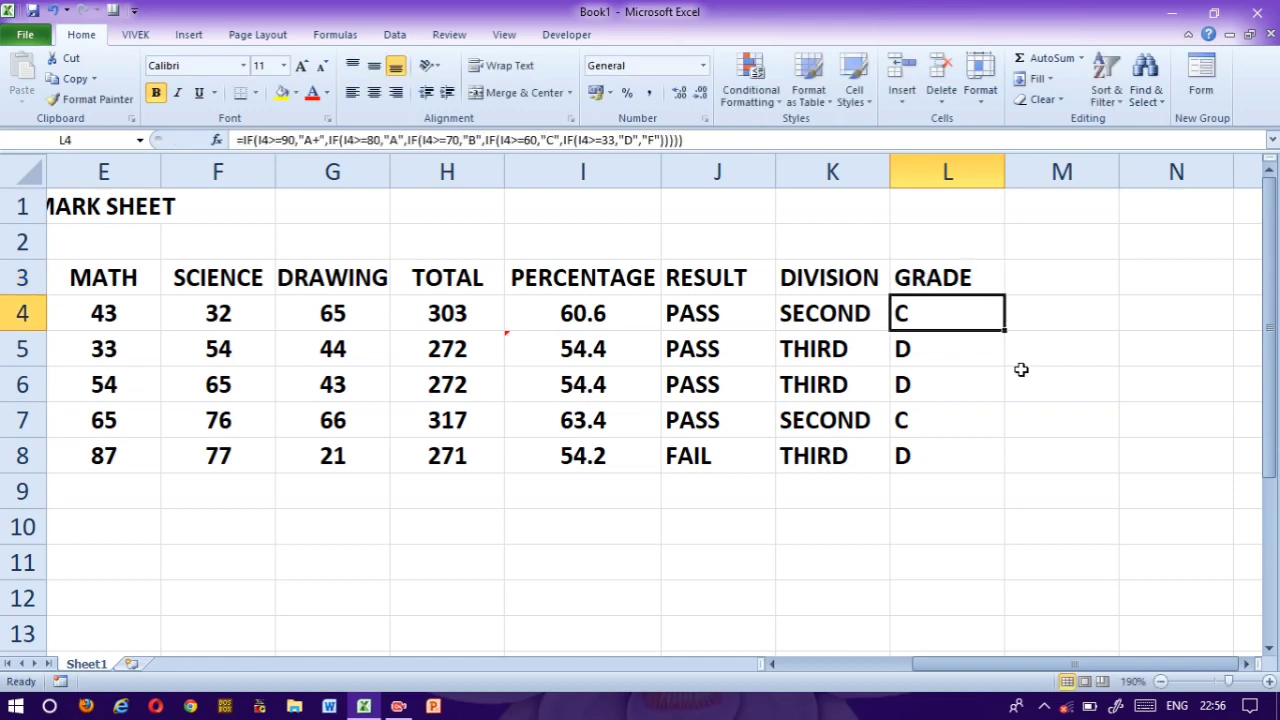
# Step: Review the full nested IF grade formula in L4 without changing it
pyautogui.press('Right')
pyautogui.press('Right')
pyautogui.press('Right')
pyautogui.press('Right')
pyautogui.press('Right')
pyautogui.press('Right')
pyautogui.press('Right')
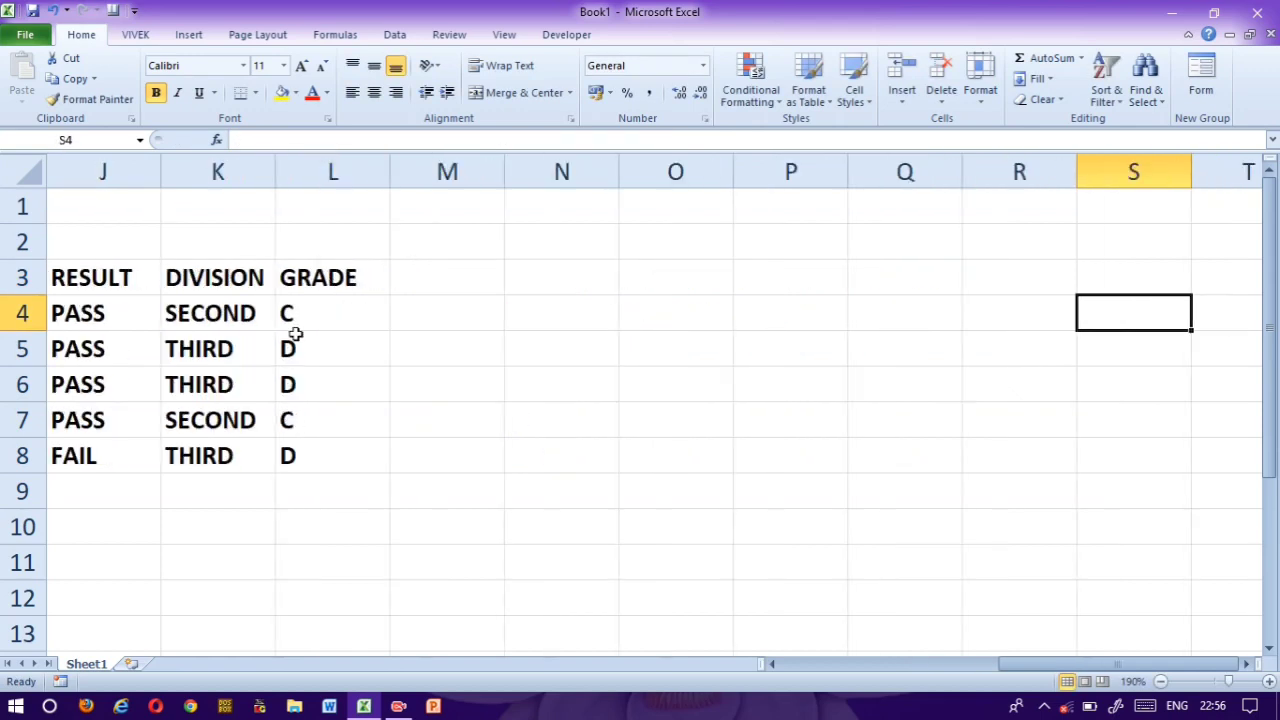
pyautogui.click(337, 313)
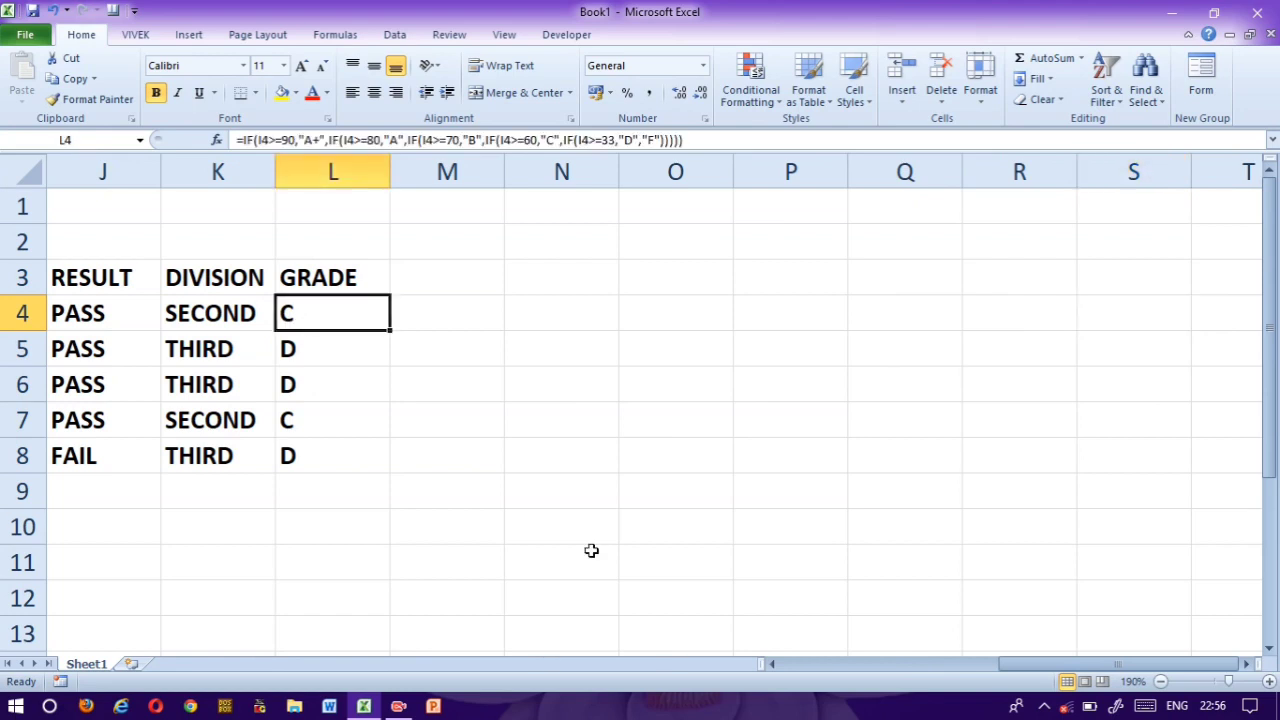
pyautogui.press('F2')
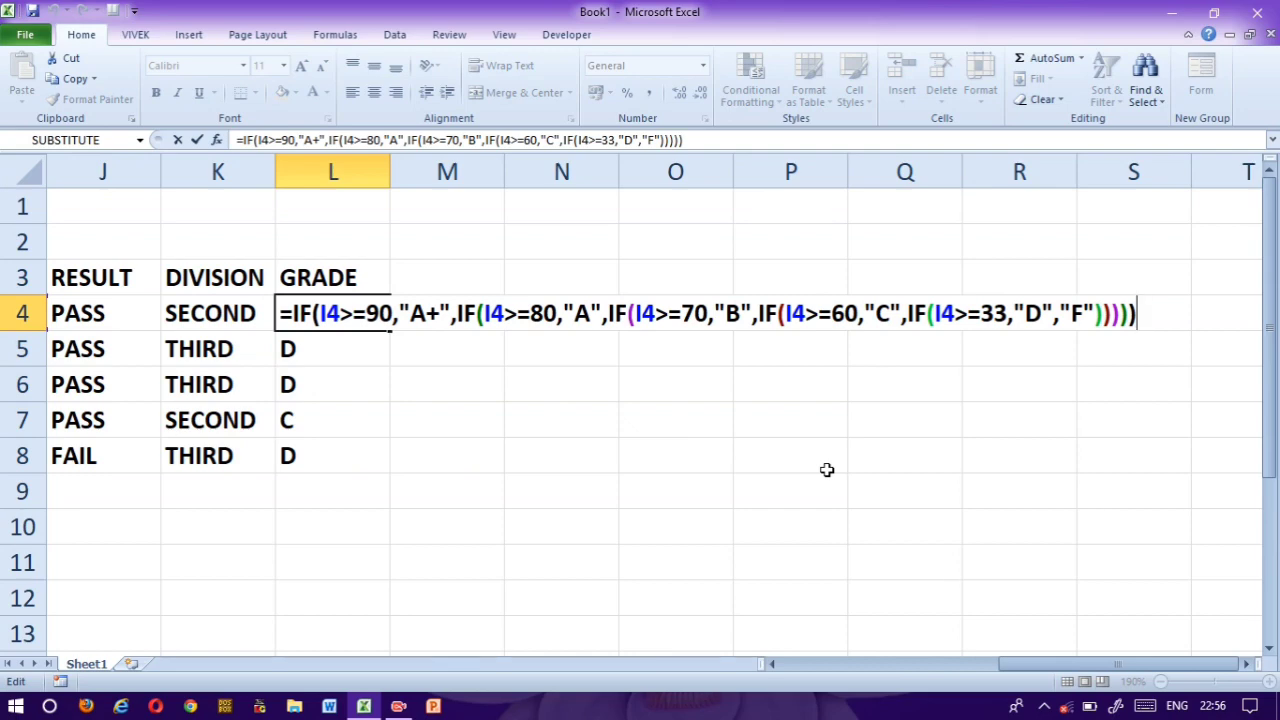
pyautogui.press('Return')
# Step: Look over the whole mark sheet, from the S.R NO column across to the GRADE column and the empty columns beyond
pyautogui.press('Left')
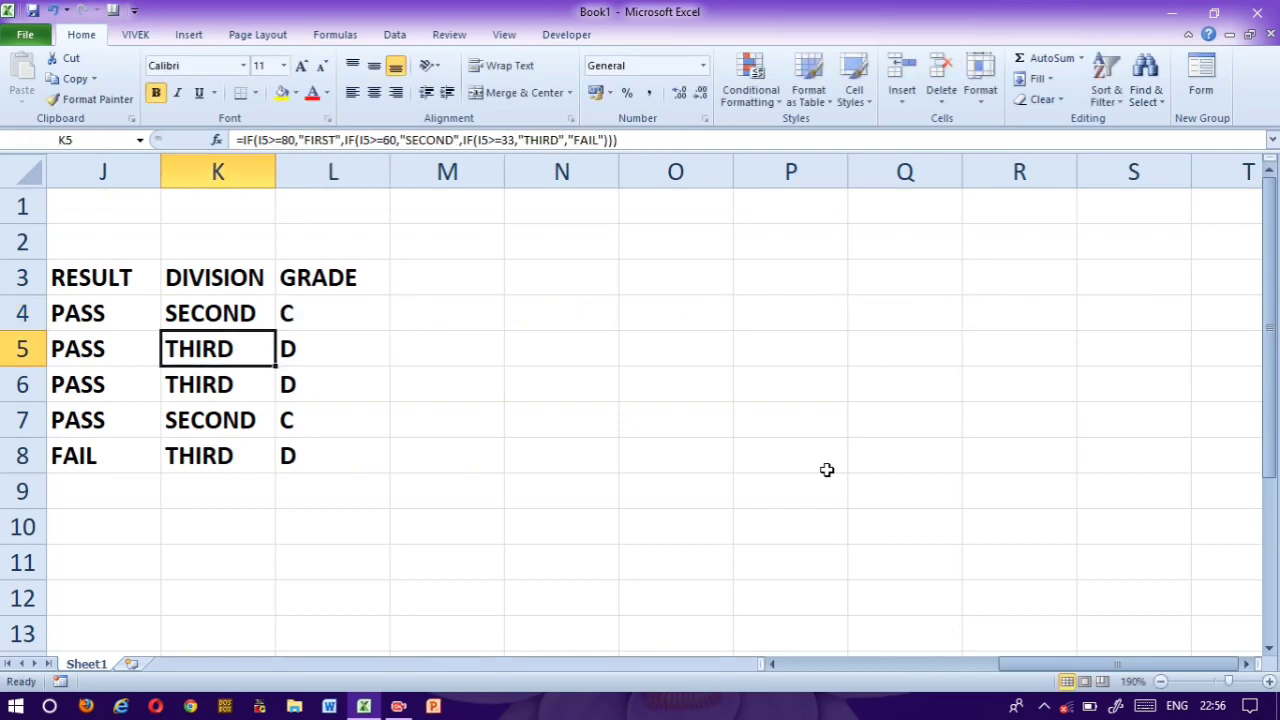
pyautogui.press('Left')
pyautogui.press('Left')
pyautogui.press('Left')
pyautogui.press('Left')
pyautogui.press('Left')
pyautogui.press('Left')
pyautogui.press('Left')
pyautogui.press('Left')
pyautogui.press('Left')
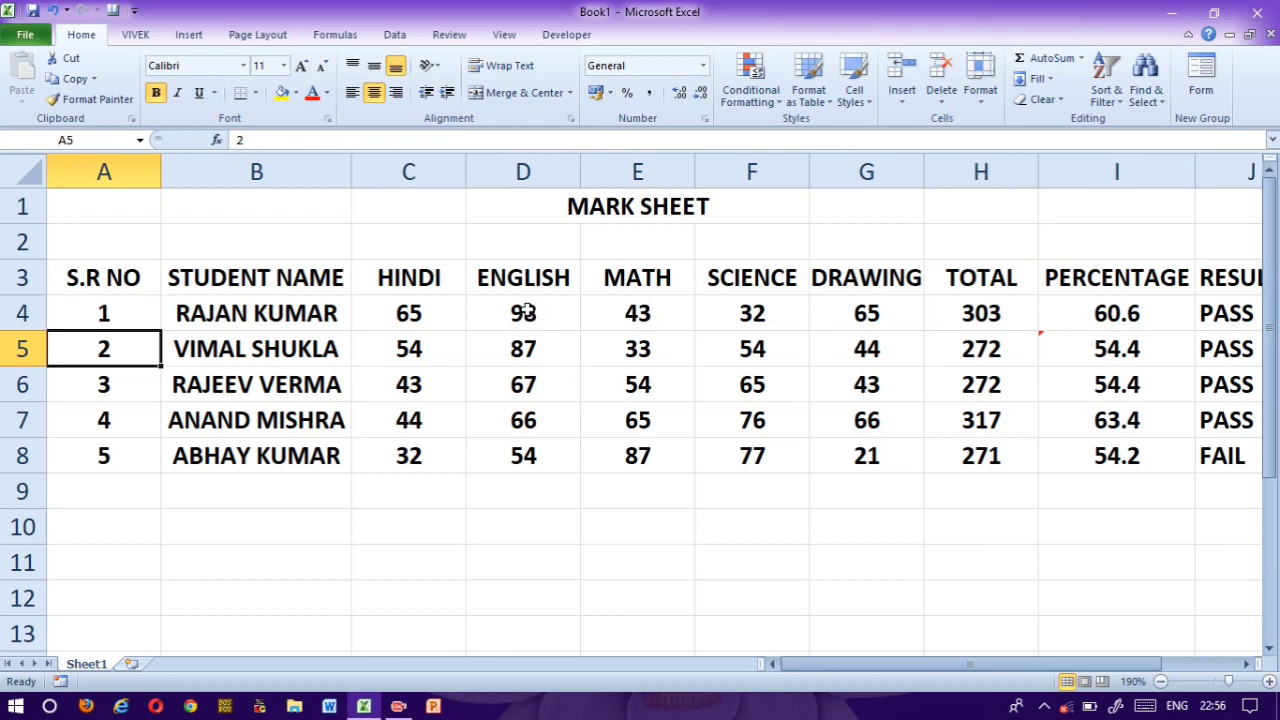
pyautogui.press('Right')
pyautogui.press('Right')
pyautogui.press('Right')
pyautogui.press('Right')
pyautogui.press('Right')
pyautogui.press('Right')
pyautogui.press('Right')
pyautogui.press('Right')
pyautogui.press('Right')
pyautogui.press('Right')
pyautogui.press('Right')
pyautogui.press('Right')
pyautogui.press('Right')
pyautogui.press('Right')
pyautogui.press('Right')
pyautogui.press('Right')
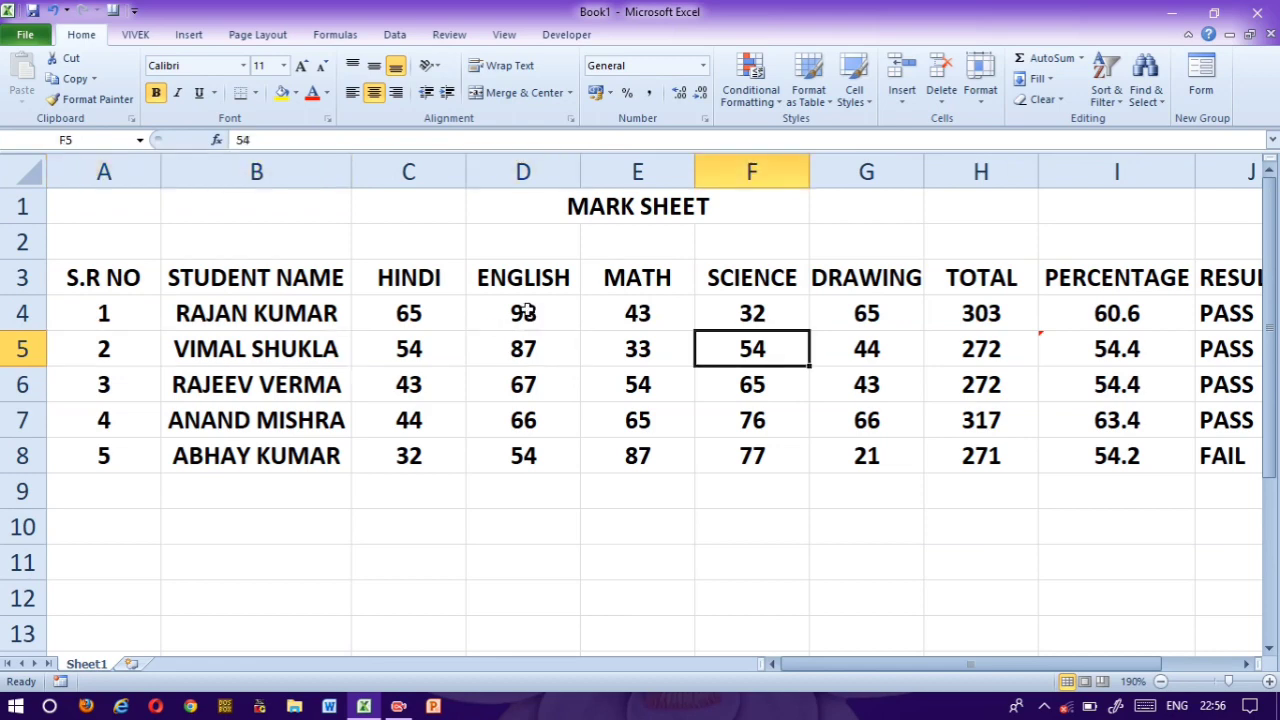
pyautogui.press('Up')
pyautogui.press('Up')
pyautogui.press('Up')
pyautogui.press('Left')
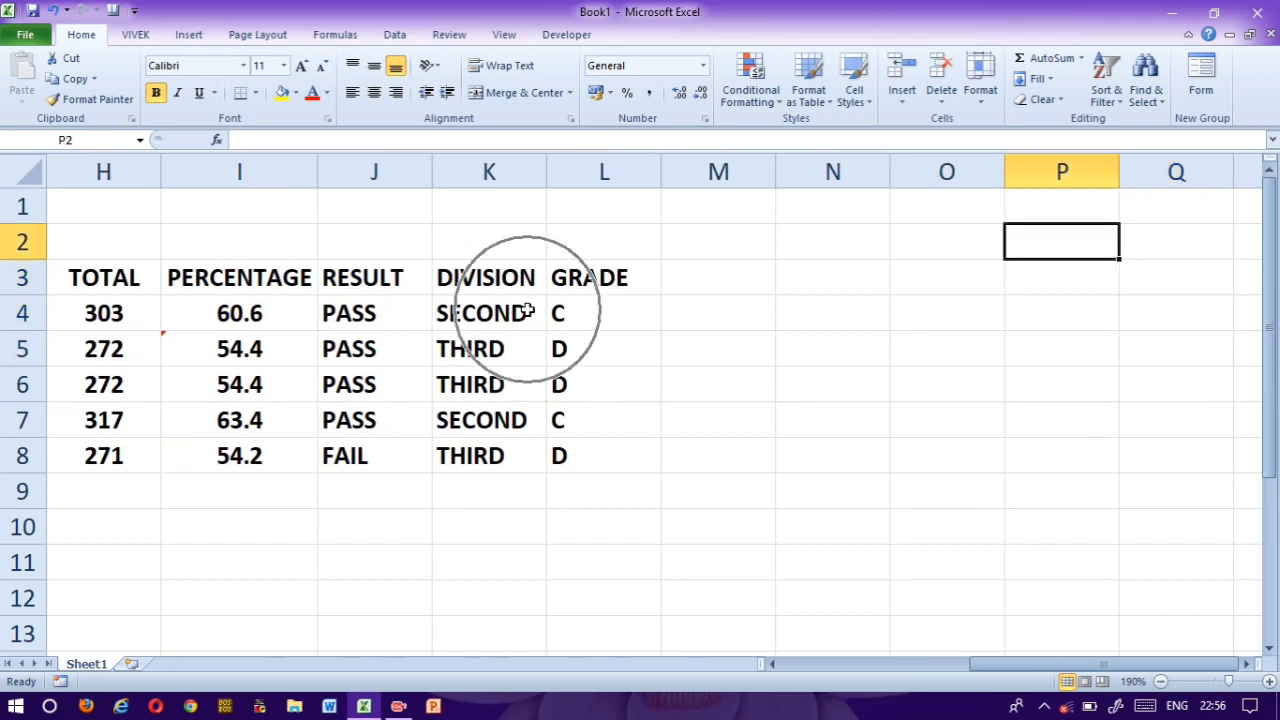
# Step: Add the column headings MAX in M3 and MIN in N3, beside the GRADE heading
pyautogui.click(704, 273)
pyautogui.write('MAX')
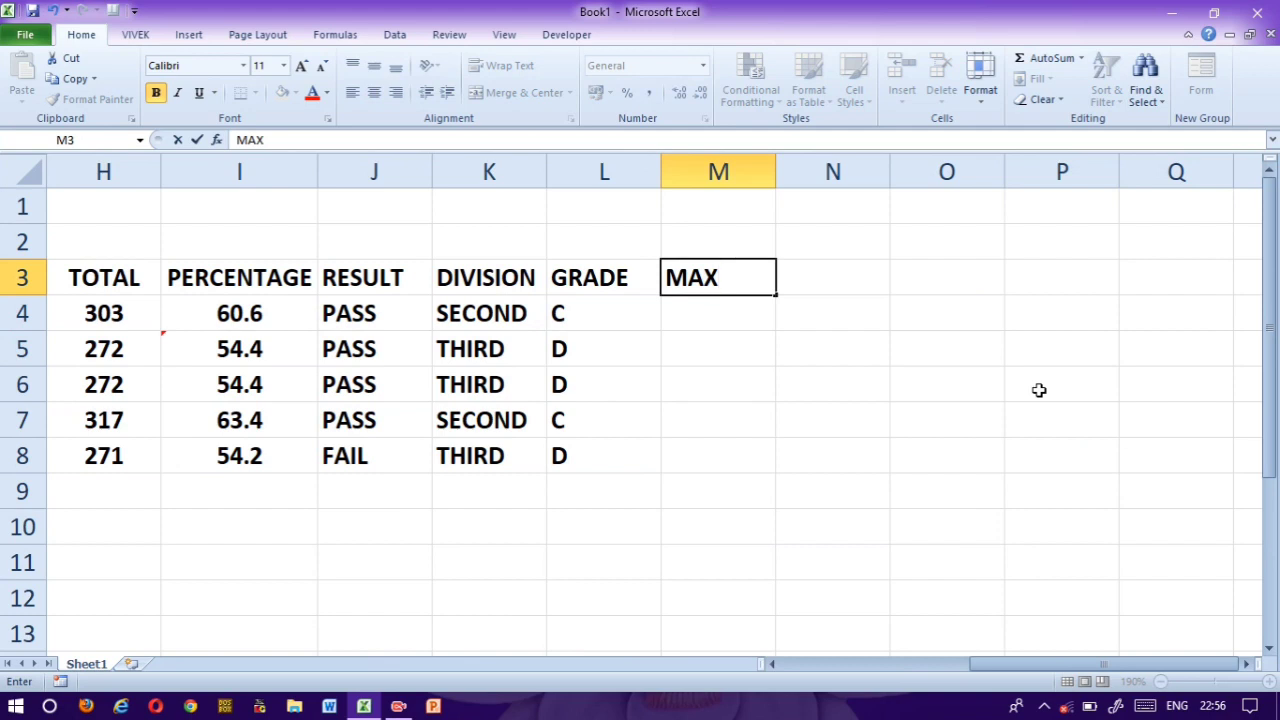
pyautogui.press('Tab')
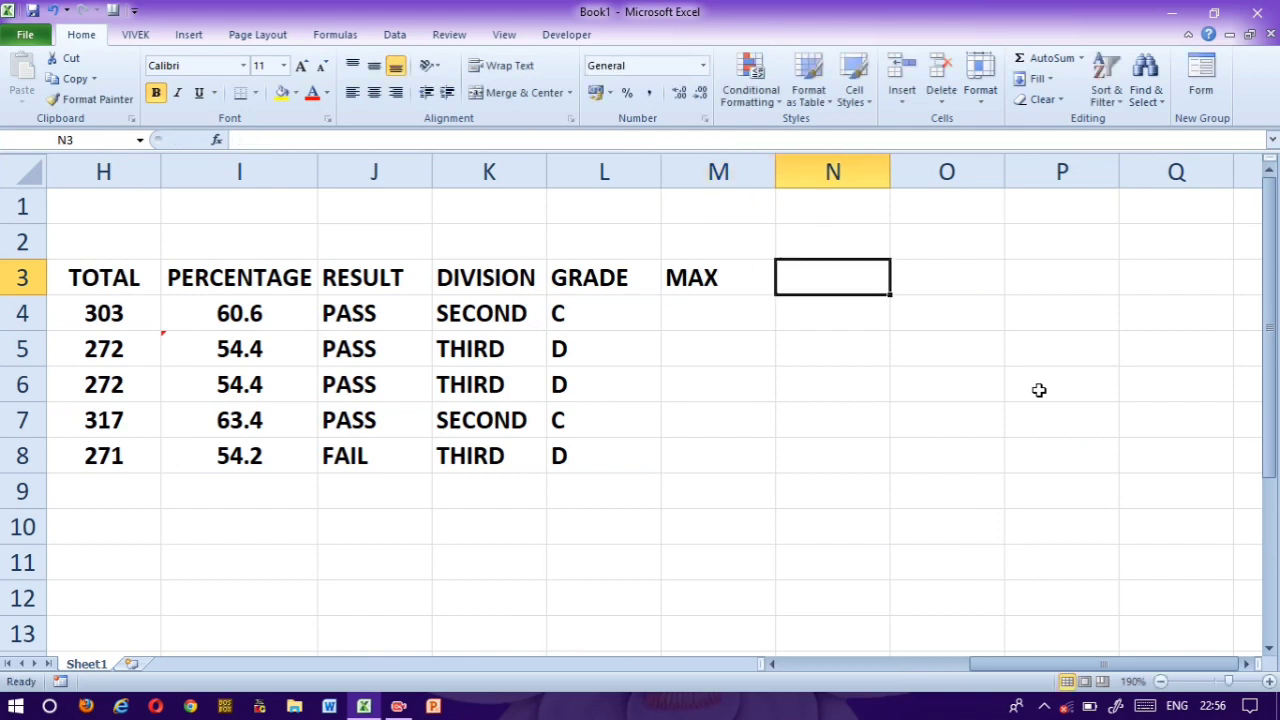
pyautogui.write('MIN')
pyautogui.press('Return')
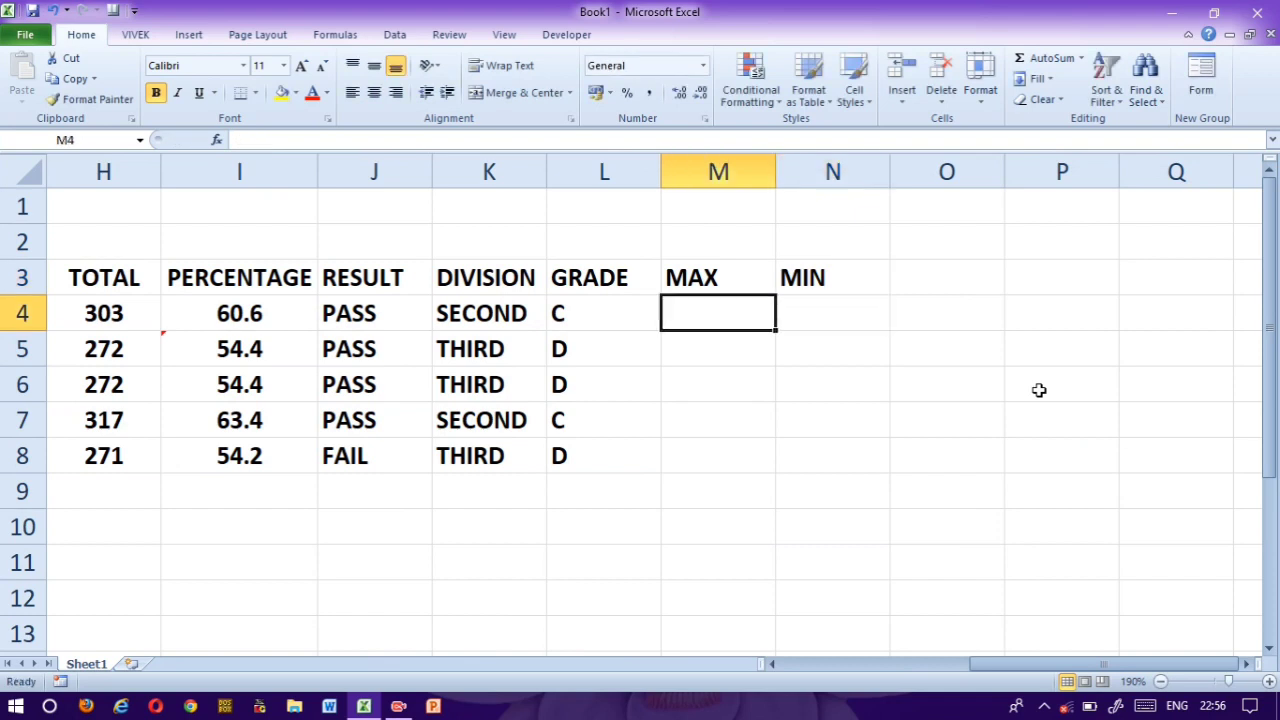
# Step: Enter the formula =MAX(C4:G4) in M4 to find the first student's highest mark from HINDI to DRAWING
pyautogui.write('=')
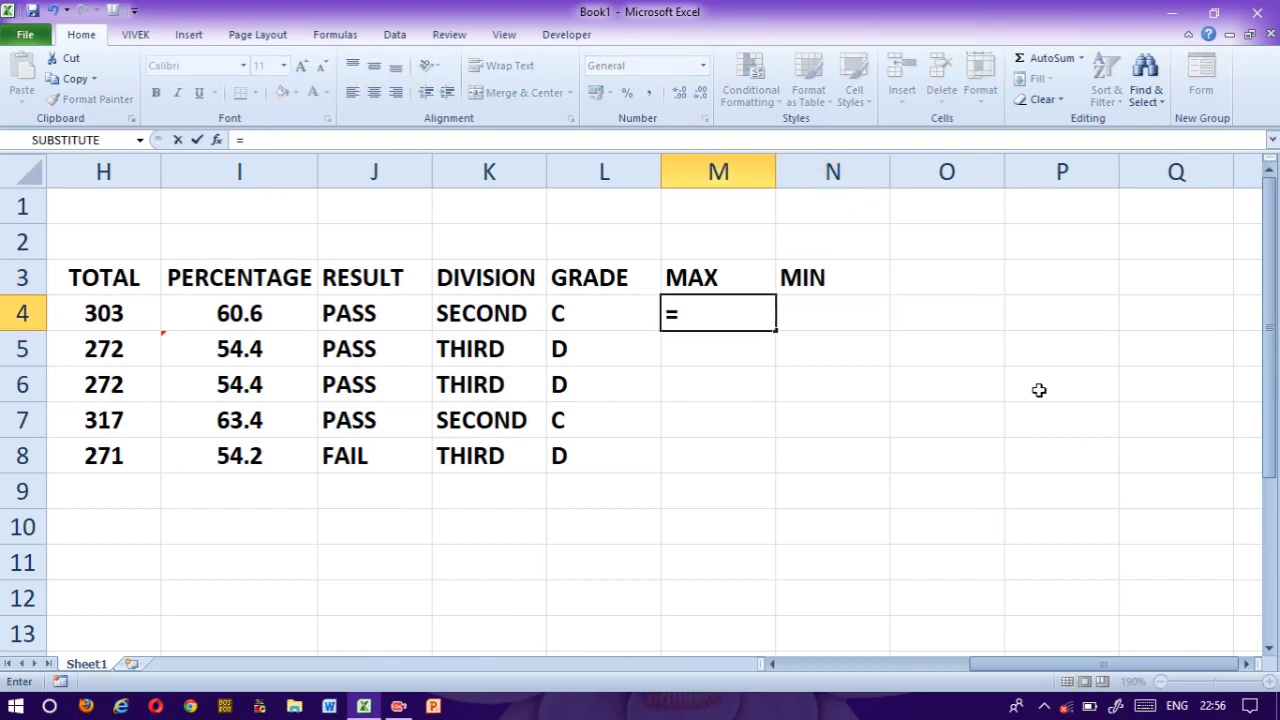
pyautogui.write('MAX(')
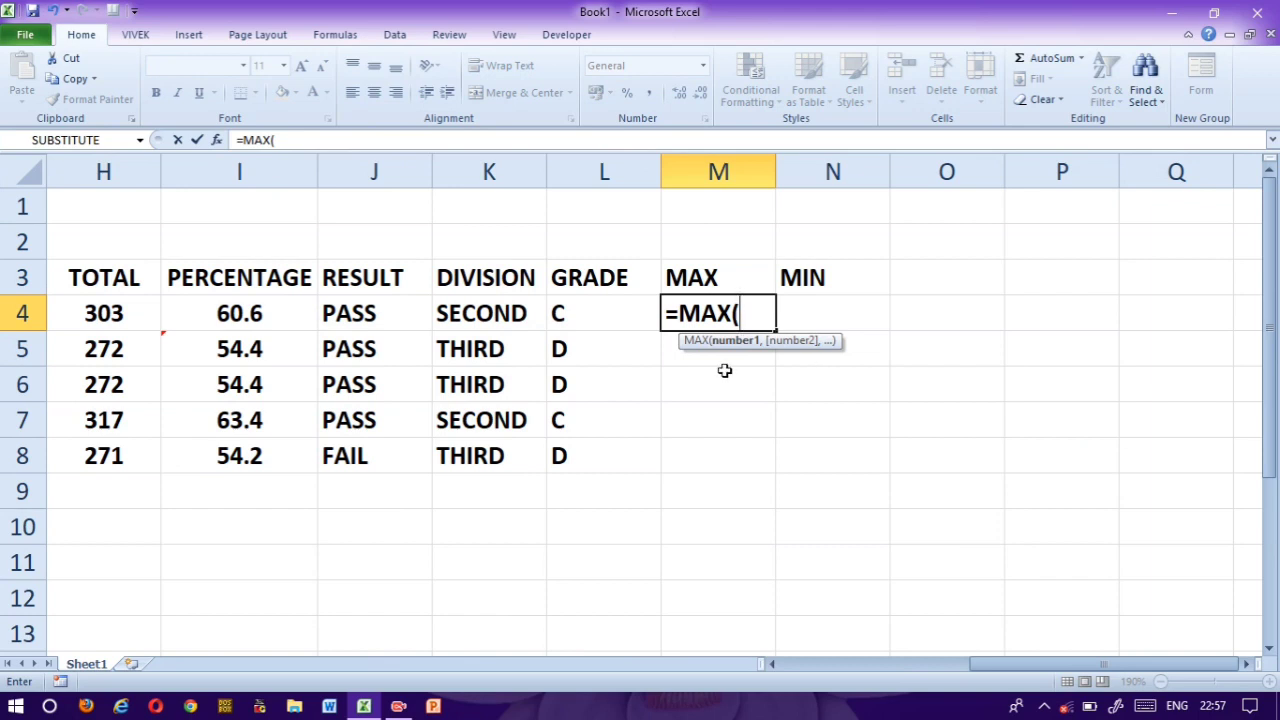
pyautogui.press('Left')
pyautogui.press('Left')
pyautogui.press('Left')
pyautogui.press('Left')
pyautogui.press('Left')
pyautogui.press('Left')
pyautogui.press('Left')
pyautogui.press('Left')
pyautogui.press('Left')
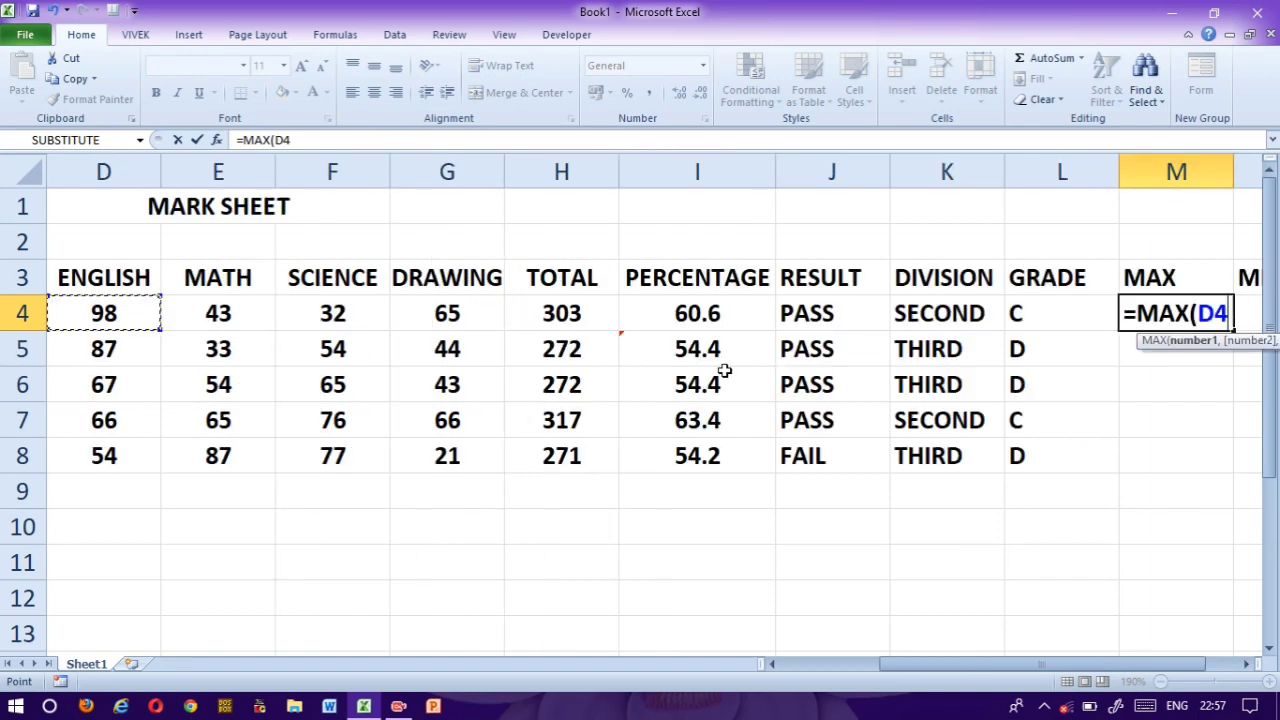
pyautogui.press('Left')
pyautogui.press('Left')
pyautogui.press('Right')
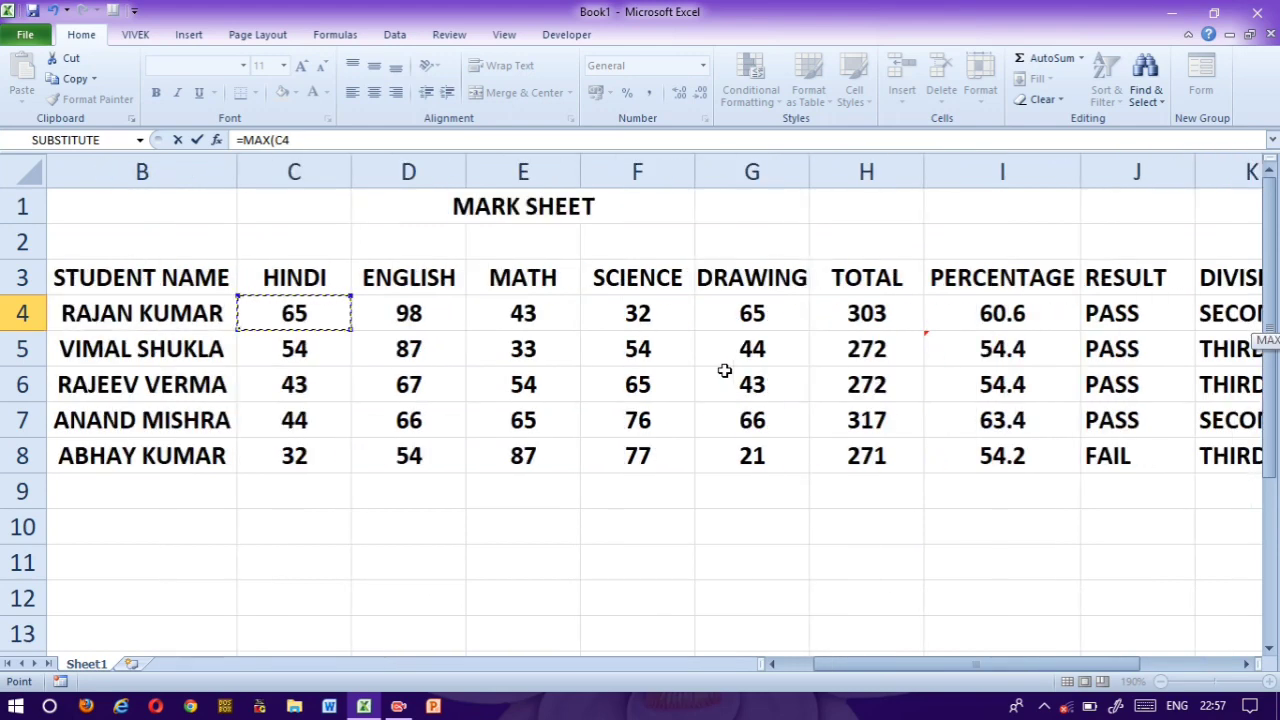
pyautogui.moveTo(306, 317); pyautogui.dragTo(760, 314)
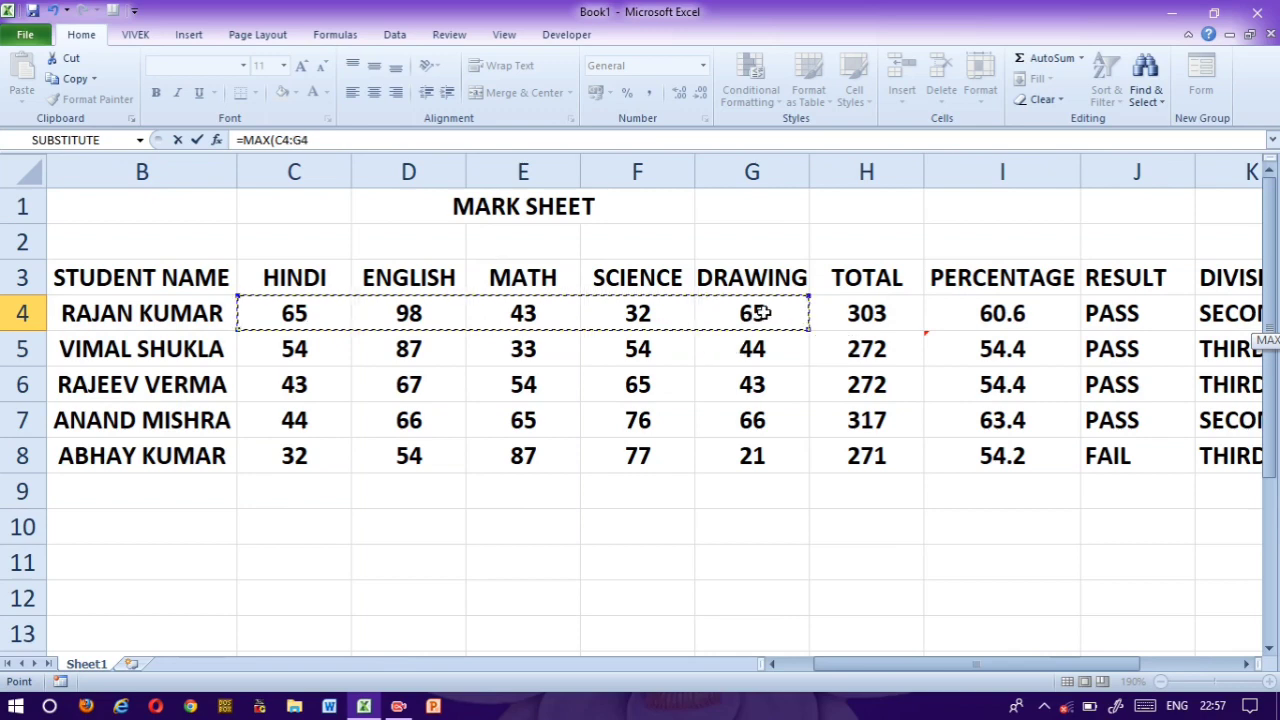
pyautogui.press('Right')
pyautogui.press('Right')
pyautogui.press('Right')
pyautogui.press('Right')
pyautogui.press('Right')
pyautogui.press('Right')
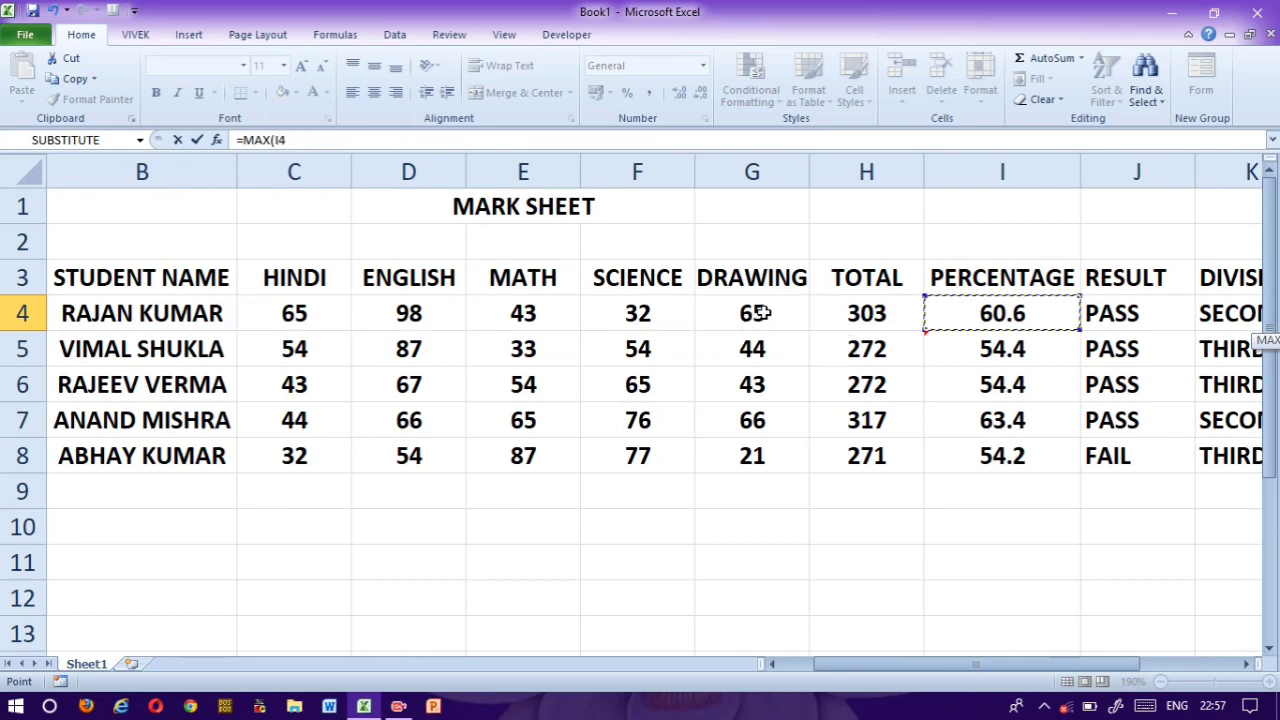
pyautogui.press('Left')
pyautogui.press('Left')
pyautogui.press('Left')
pyautogui.press('Left')
pyautogui.press('Left')
pyautogui.press('Left')
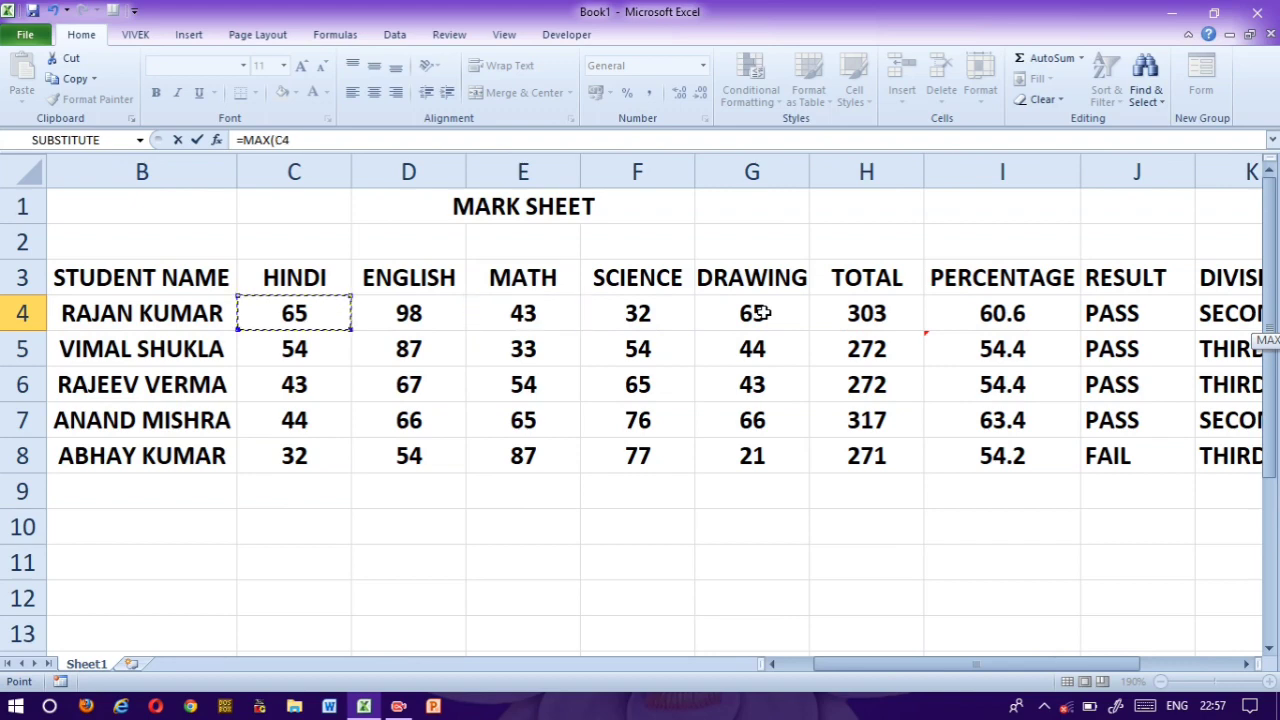
pyautogui.hotkey('shift', 'Right')
pyautogui.hotkey('shift', 'Right')
pyautogui.hotkey('shift', 'Right')
pyautogui.hotkey('shift', 'Right')
pyautogui.write(')')
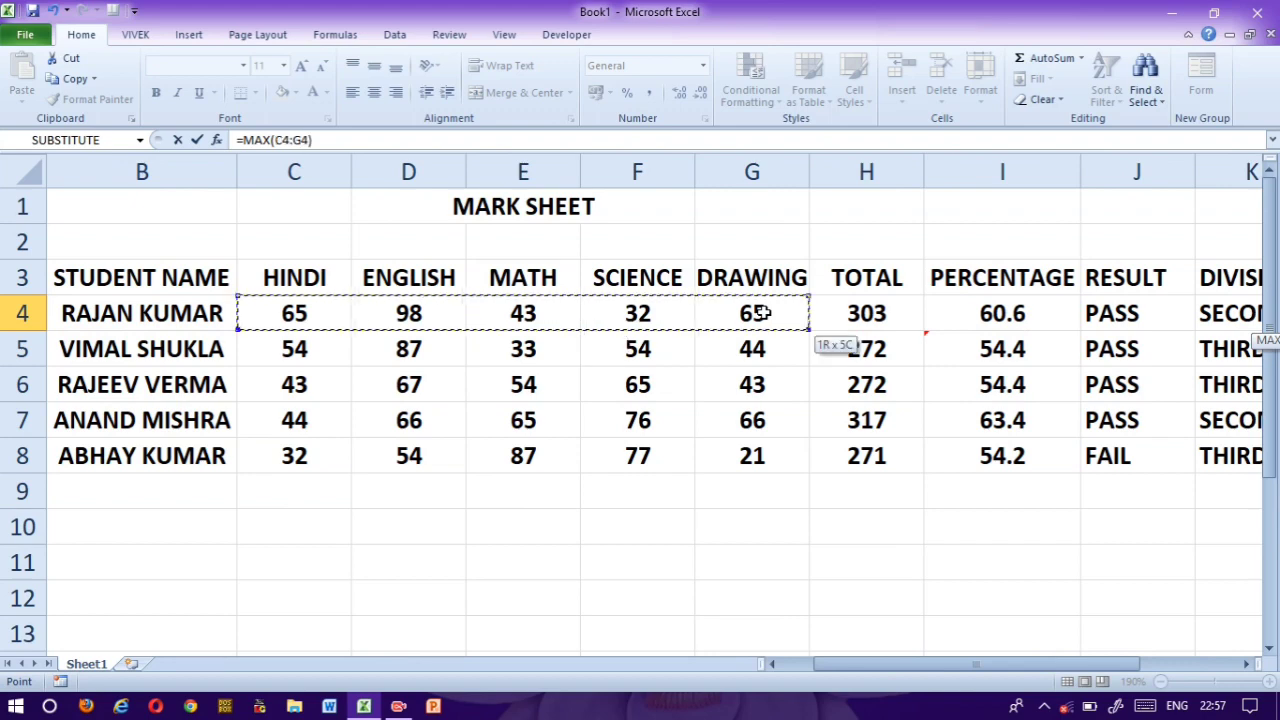
pyautogui.press('Return')
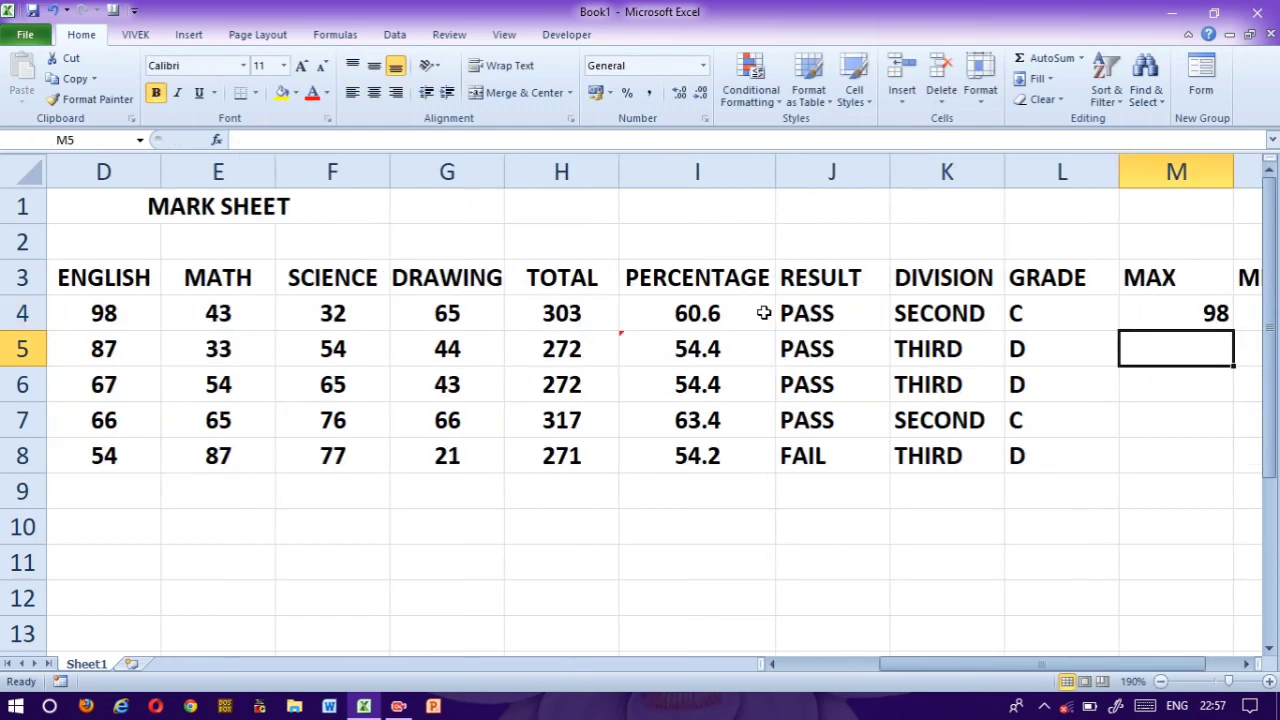
# Step: Fill the MAX formula from M4 down through M8 for the remaining students
pyautogui.click(1188, 310)
pyautogui.doubleClick(1233, 326)
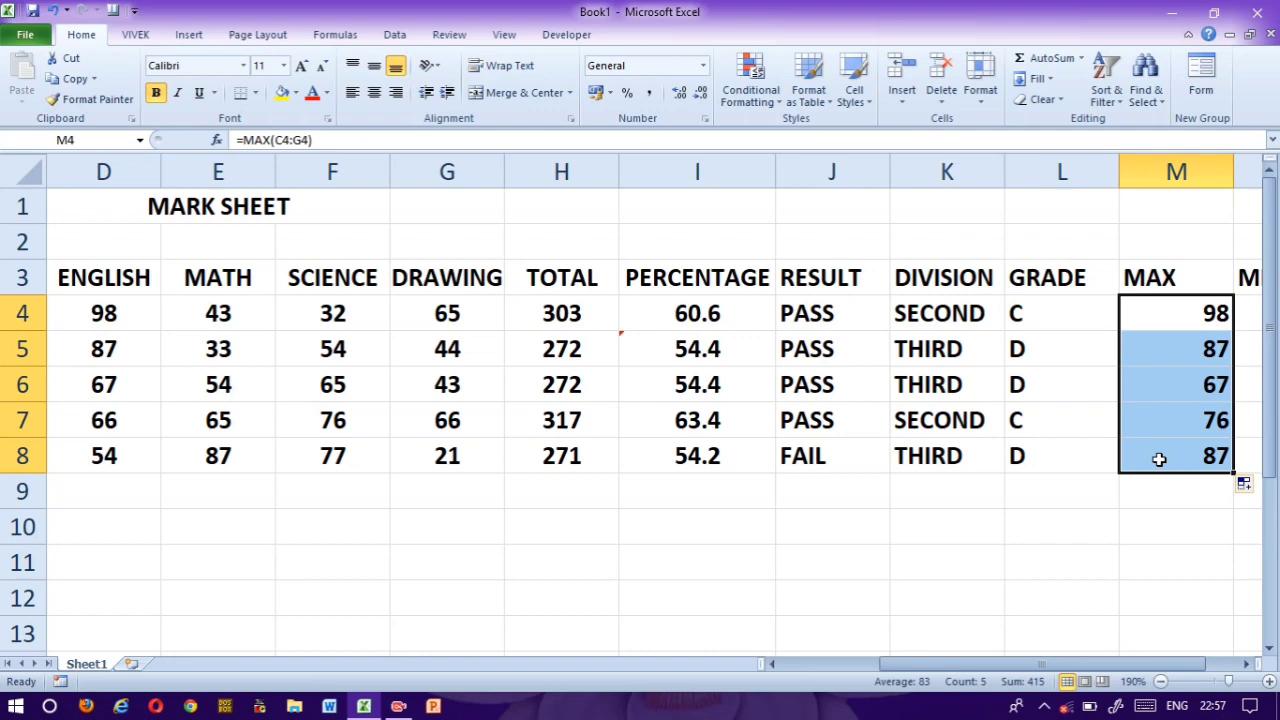
# Step: Enter the formula =MIN(C4:G4) in N4 to find the first student's lowest mark from HINDI to DRAWING
pyautogui.press('Right')
pyautogui.press('Right')
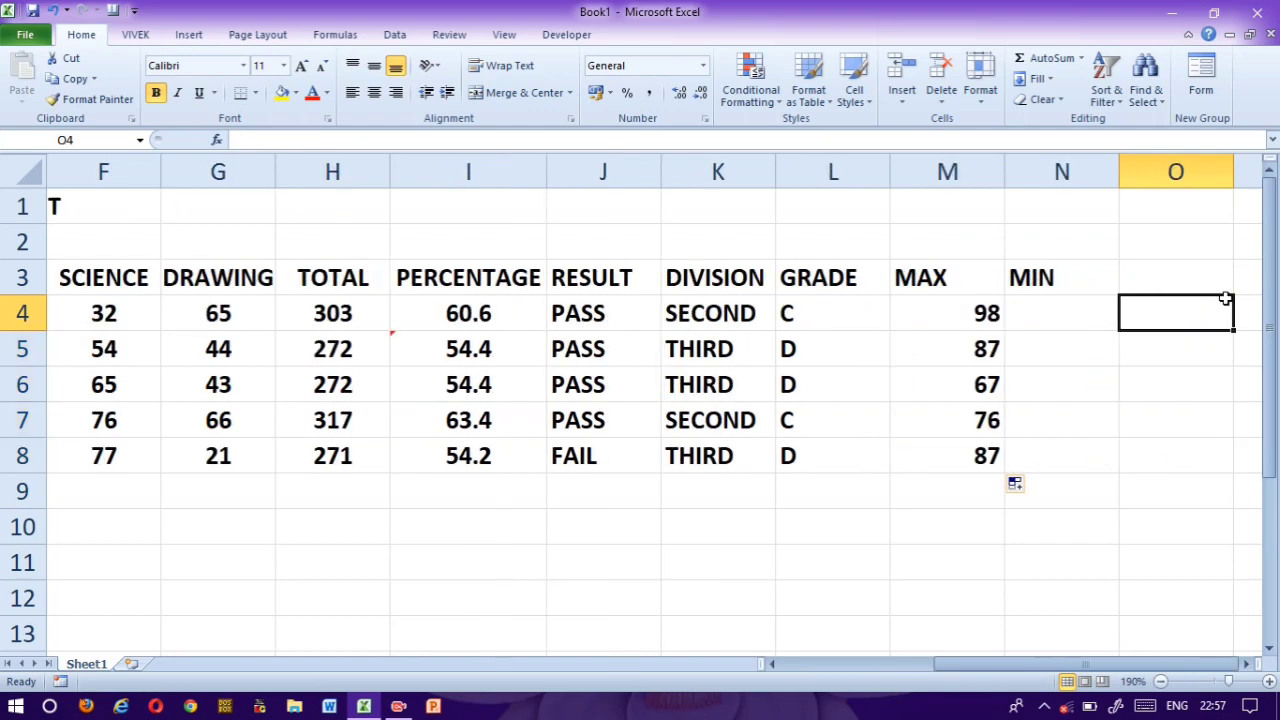
pyautogui.click(1089, 315)
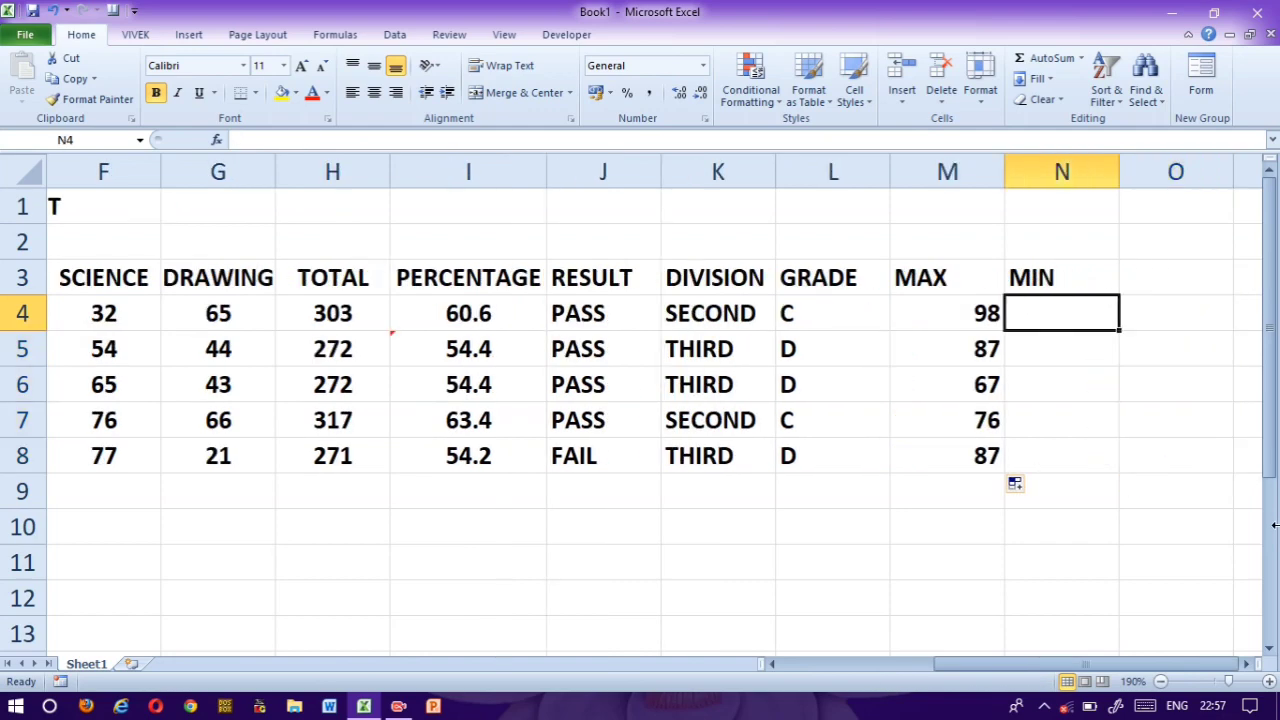
pyautogui.write('=MIN(')
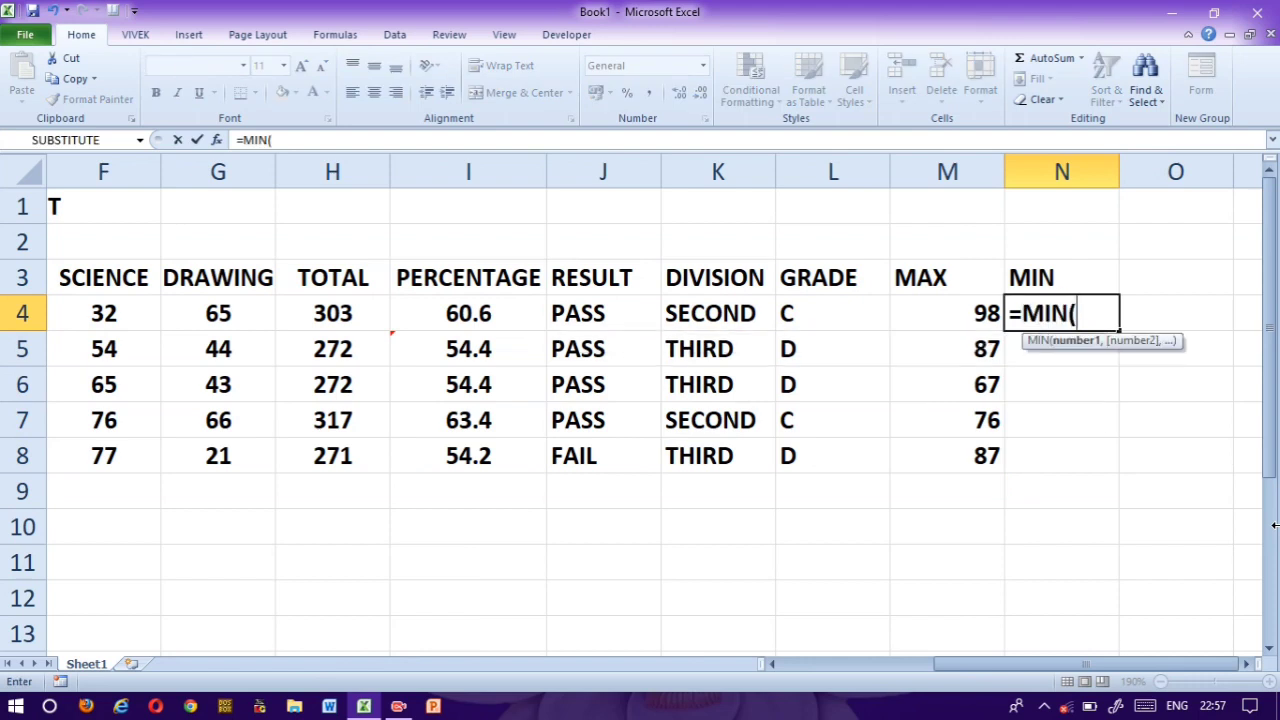
pyautogui.press('Left')
pyautogui.press('Left')
pyautogui.press('Left')
pyautogui.press('Left')
pyautogui.press('Left')
pyautogui.press('Left')
pyautogui.press('Left')
pyautogui.press('Left')
pyautogui.press('Left')
pyautogui.press('Left')
pyautogui.press('Left')
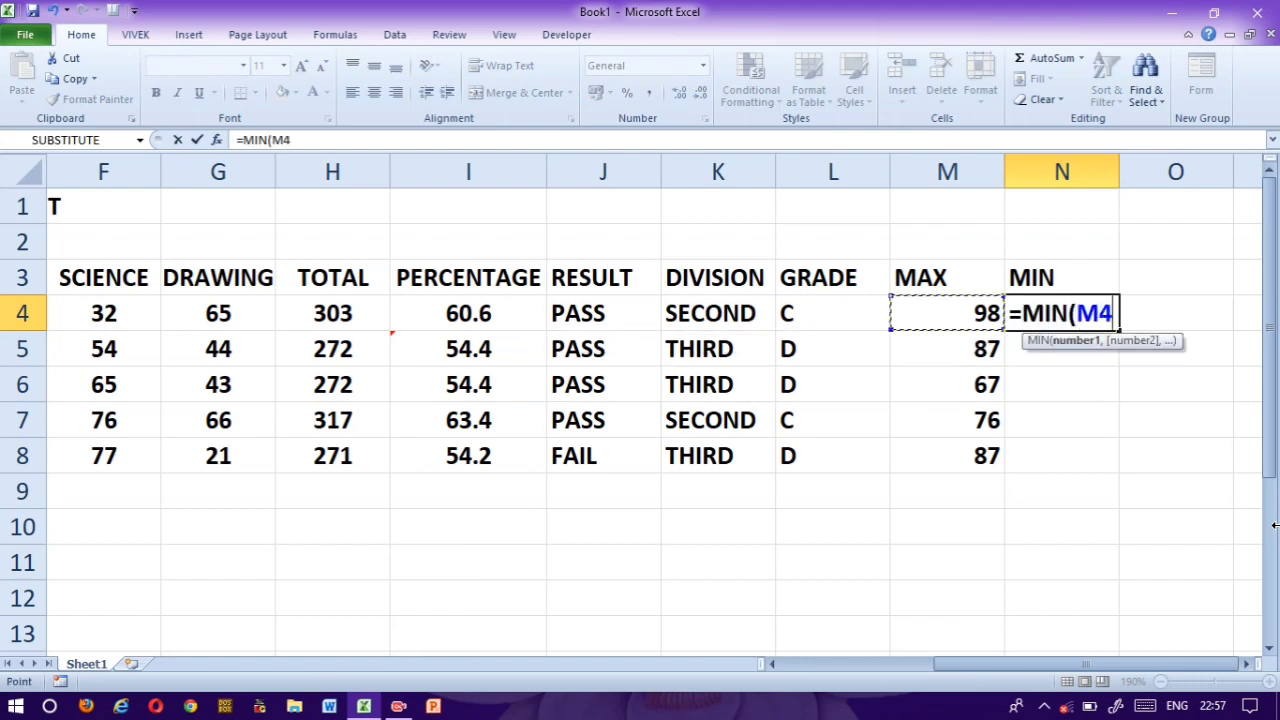
pyautogui.press('Left')
pyautogui.press('Right')
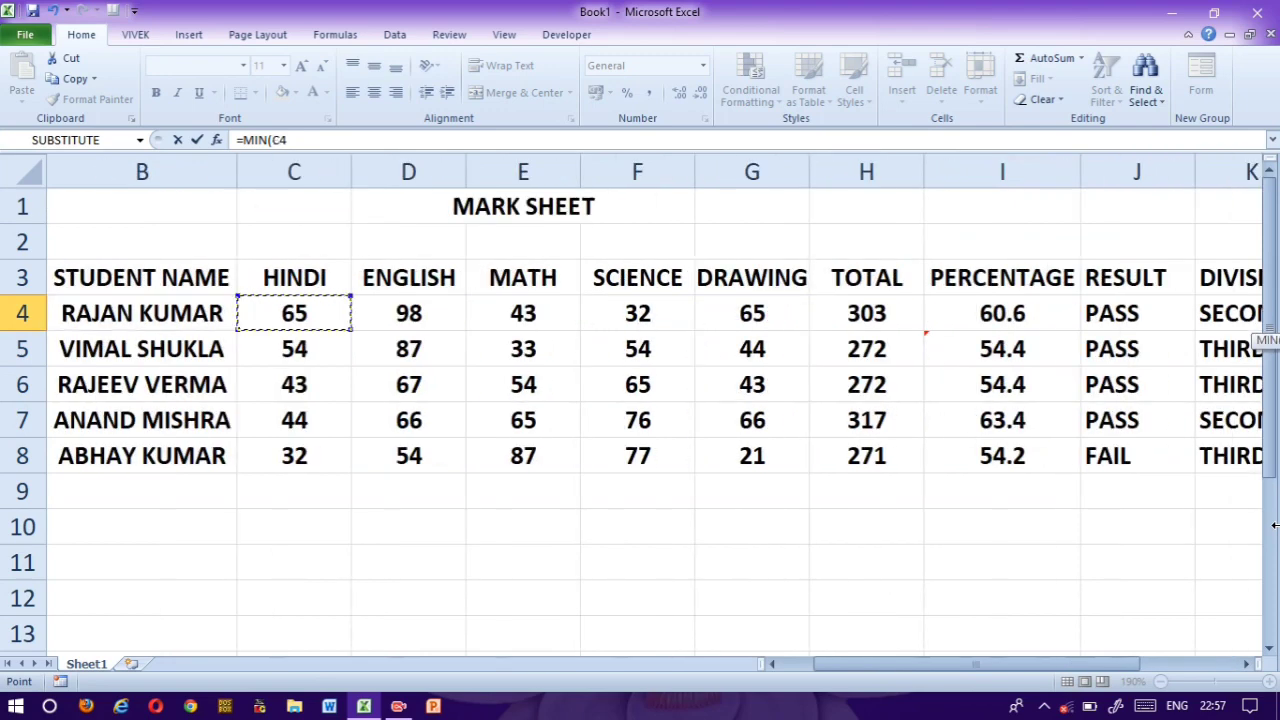
pyautogui.moveTo(294, 315); pyautogui.dragTo(709, 304)
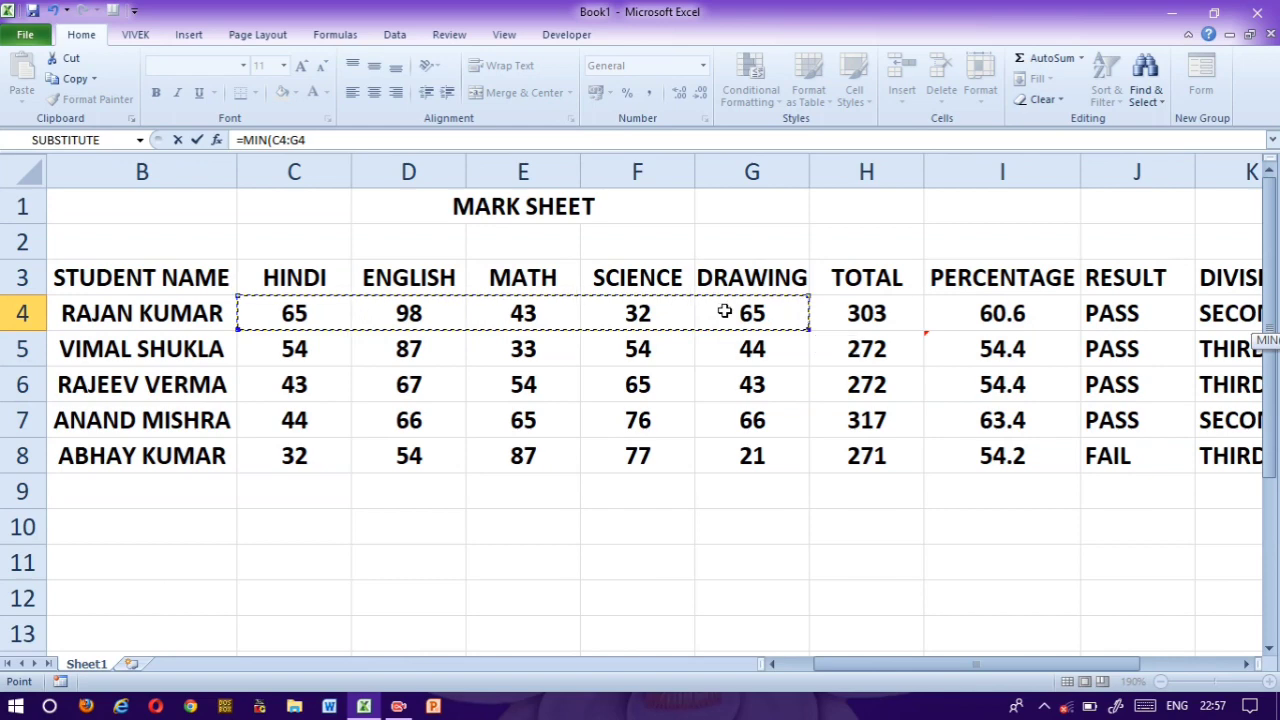
pyautogui.write(')')
pyautogui.press('Return')
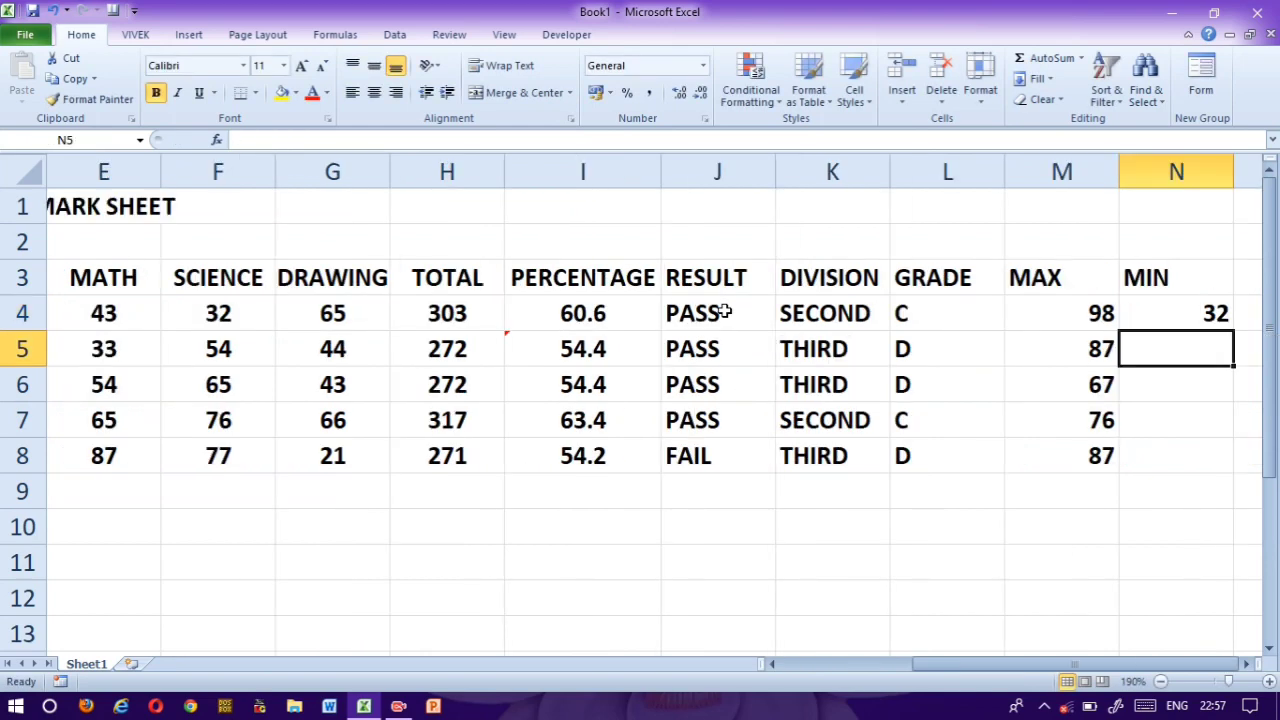
# Step: Fill the MIN formula from N4 down through N8 for the remaining students
pyautogui.click(1205, 318)
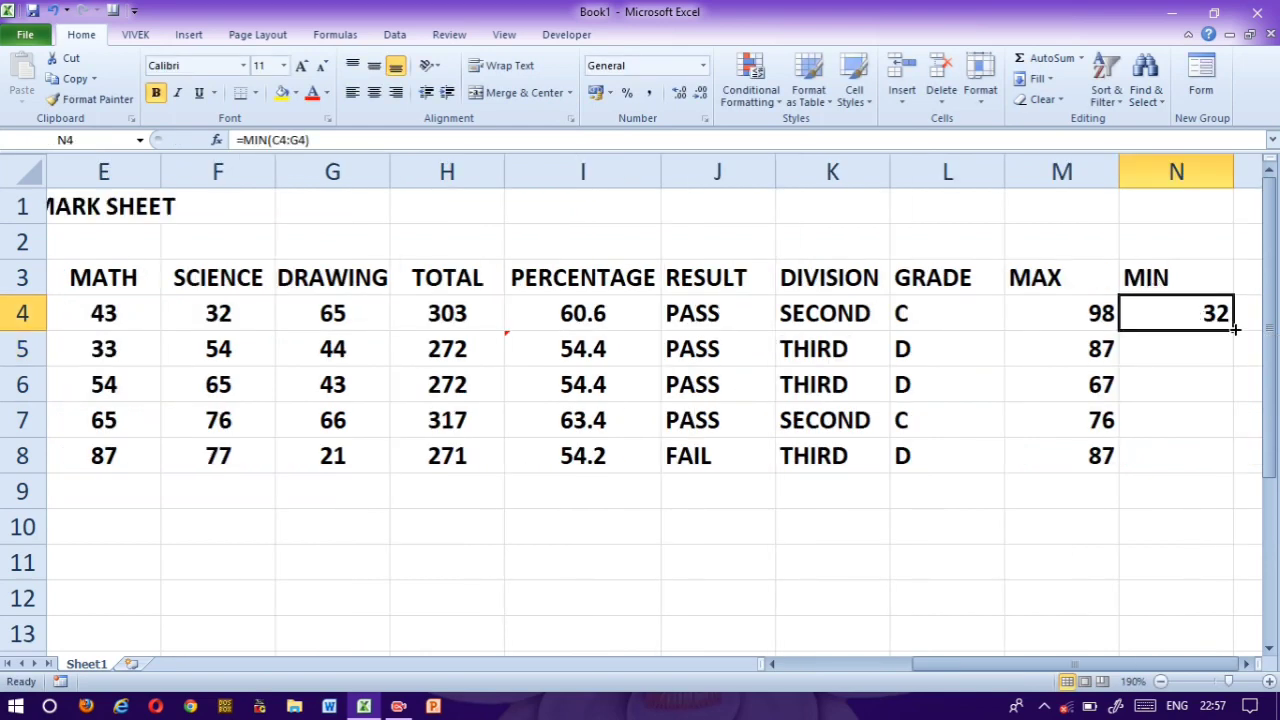
pyautogui.doubleClick(1236, 329)
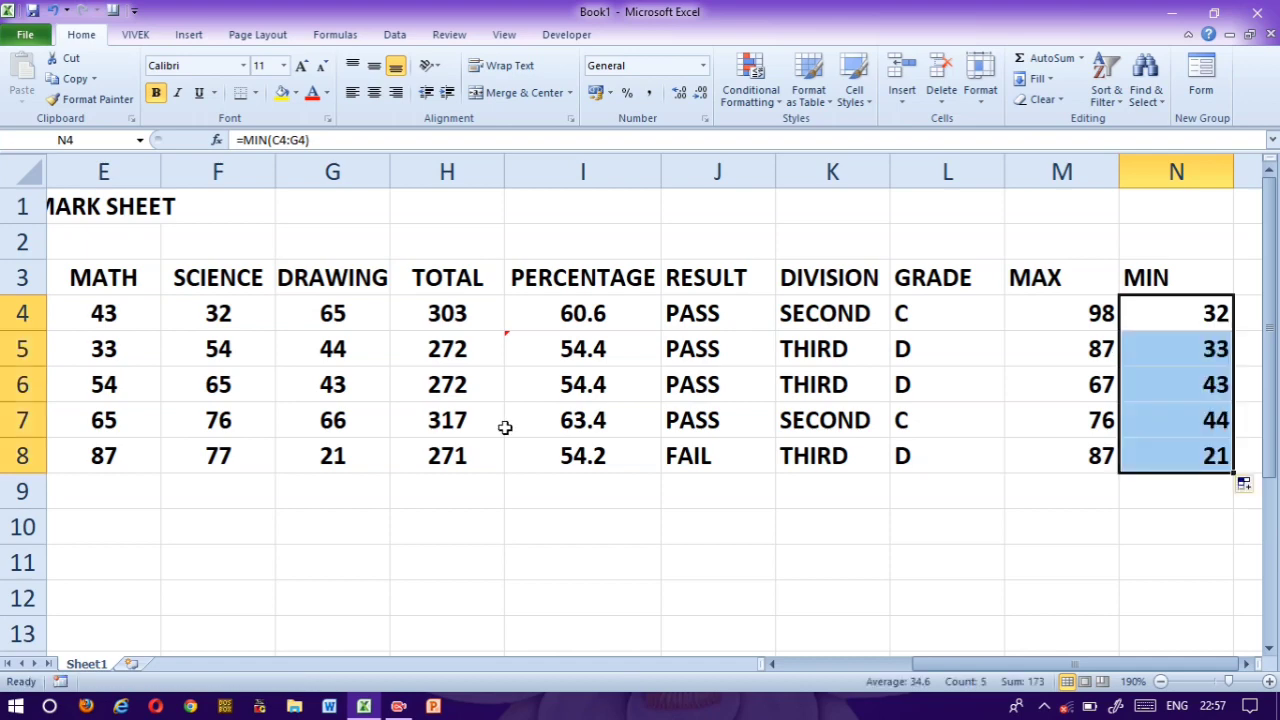
# Step: Center the contents of the whole mark table A3:N8 and apply All Borders to it
pyautogui.press('Left')
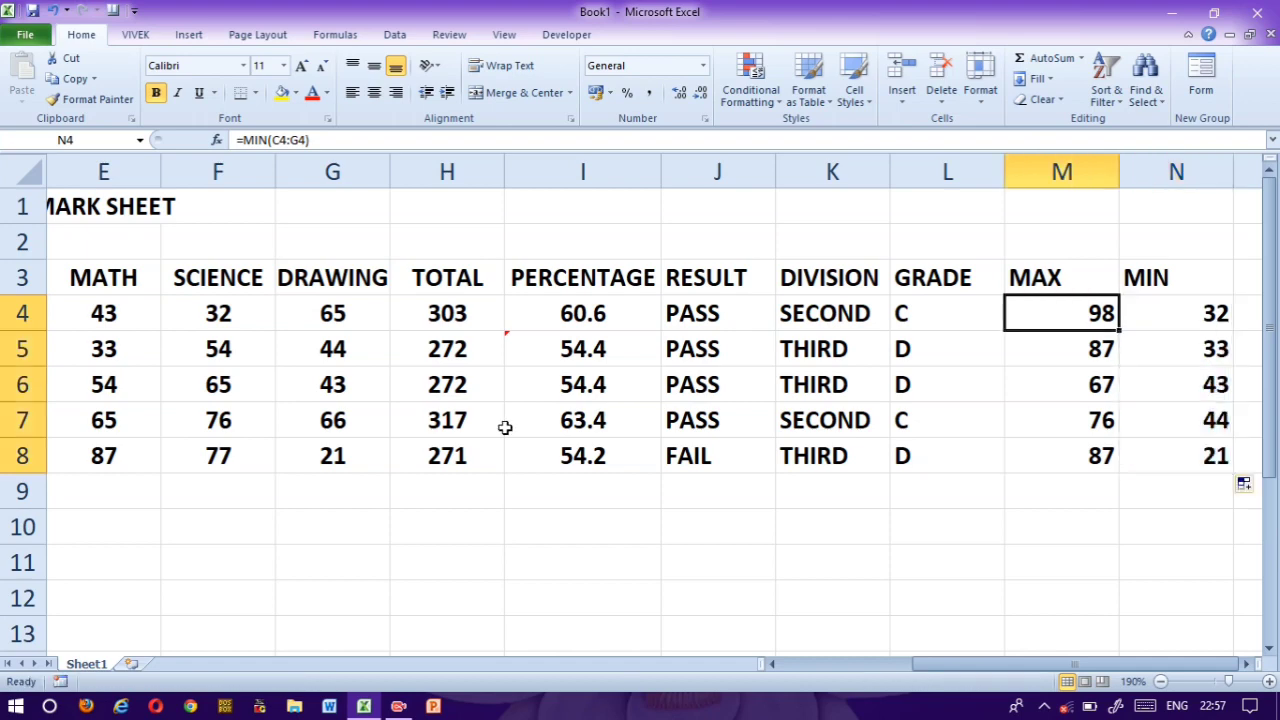
pyautogui.press('Home')
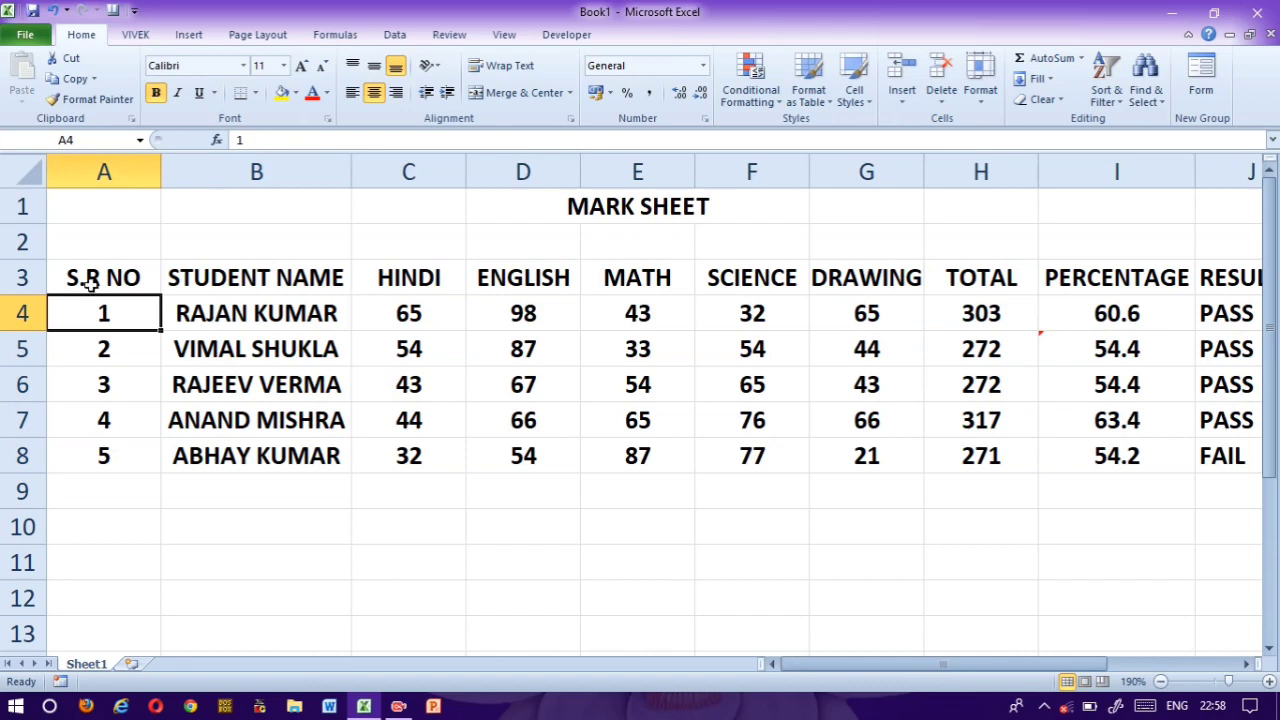
pyautogui.moveTo(88, 279); pyautogui.dragTo(1102, 458)
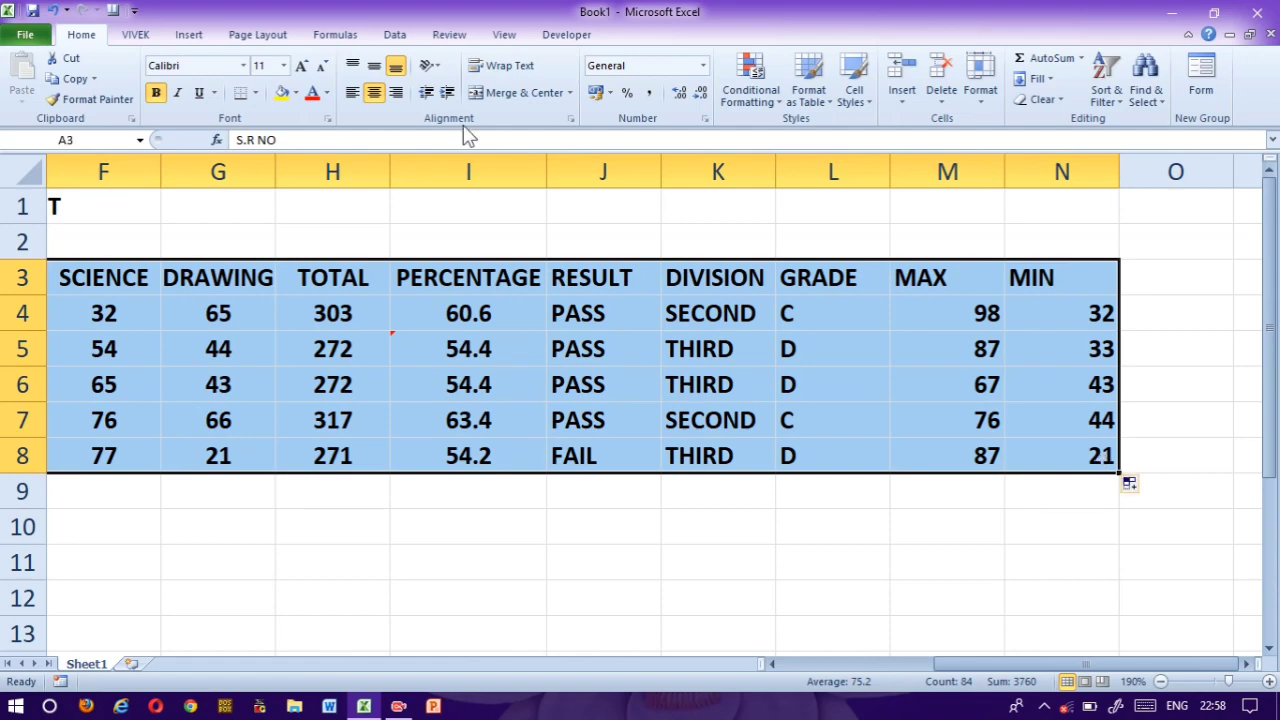
pyautogui.click(373, 93)
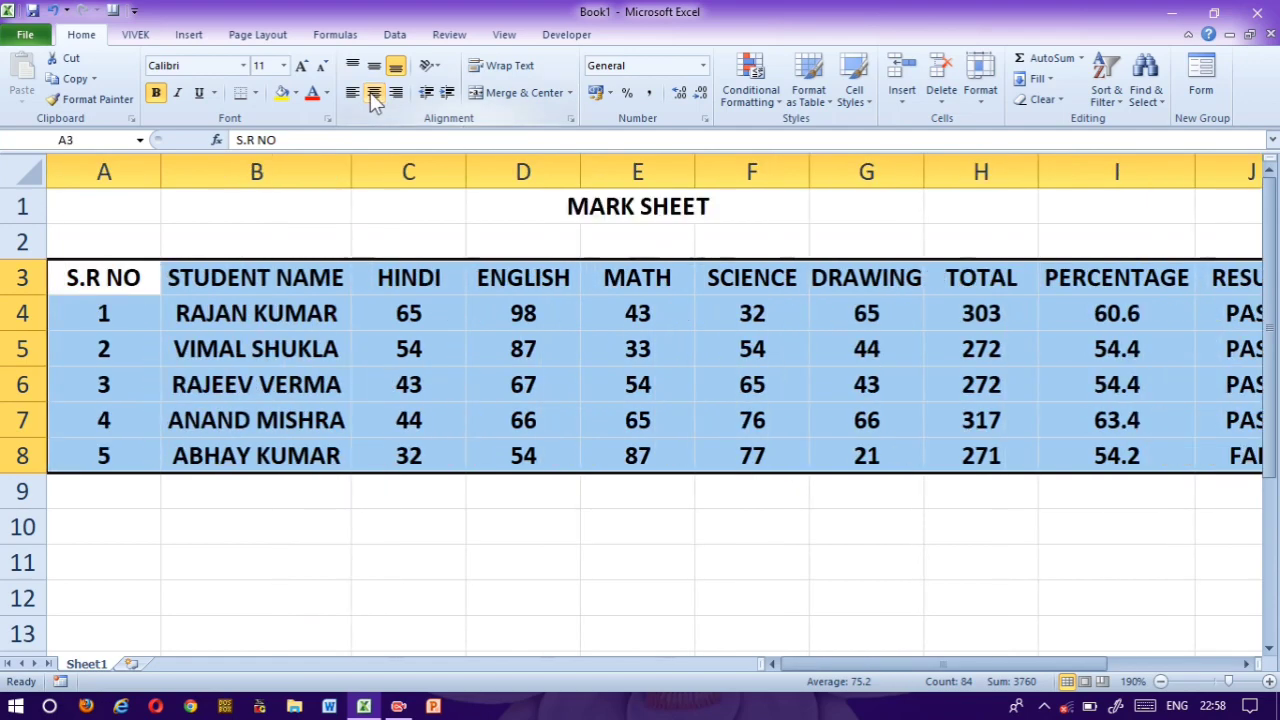
pyautogui.click(255, 93)
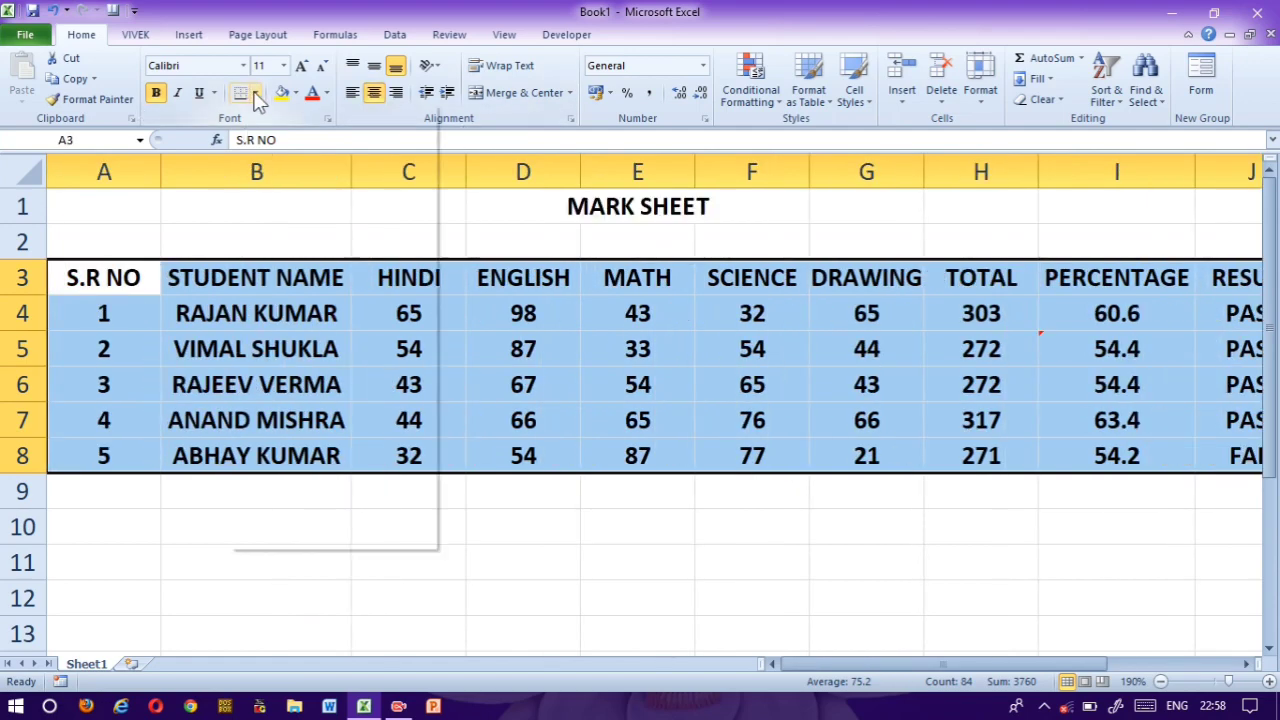
pyautogui.click(287, 242)
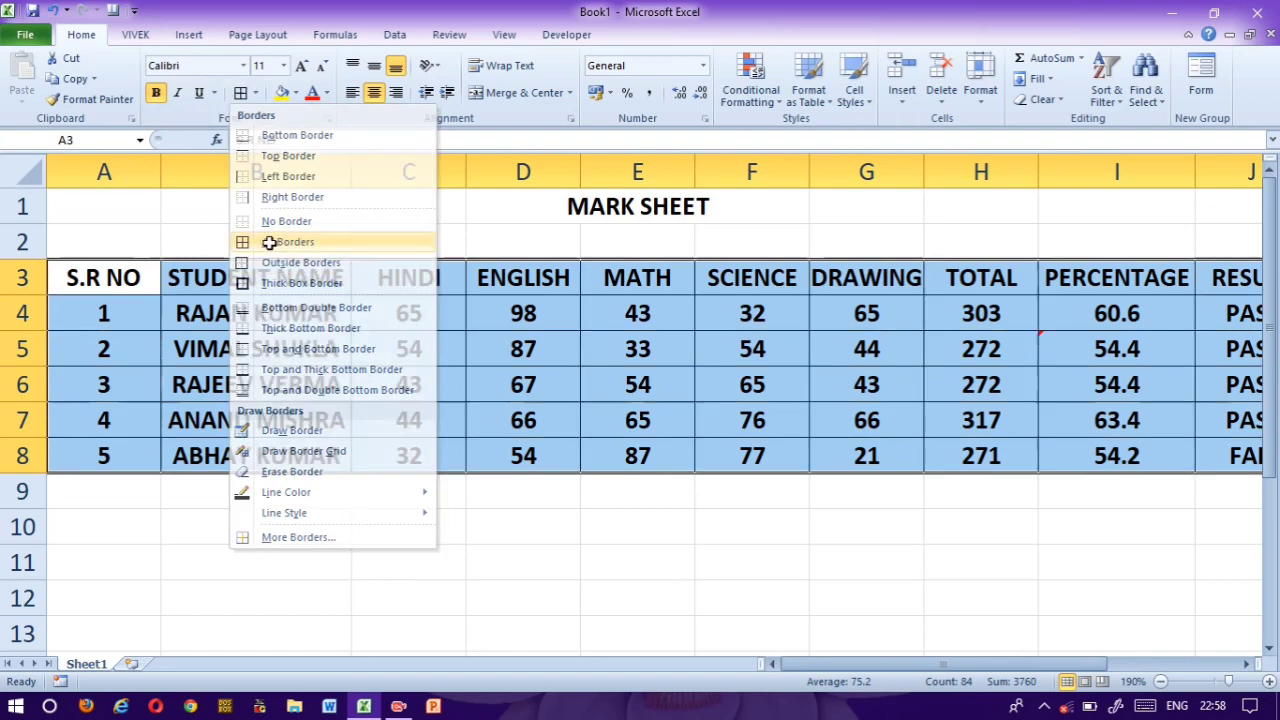
pyautogui.click(256, 420)
# Step: Give the heading row A3:N3 a dark blue fill and white text
pyautogui.moveTo(77, 281); pyautogui.dragTo(1155, 283)
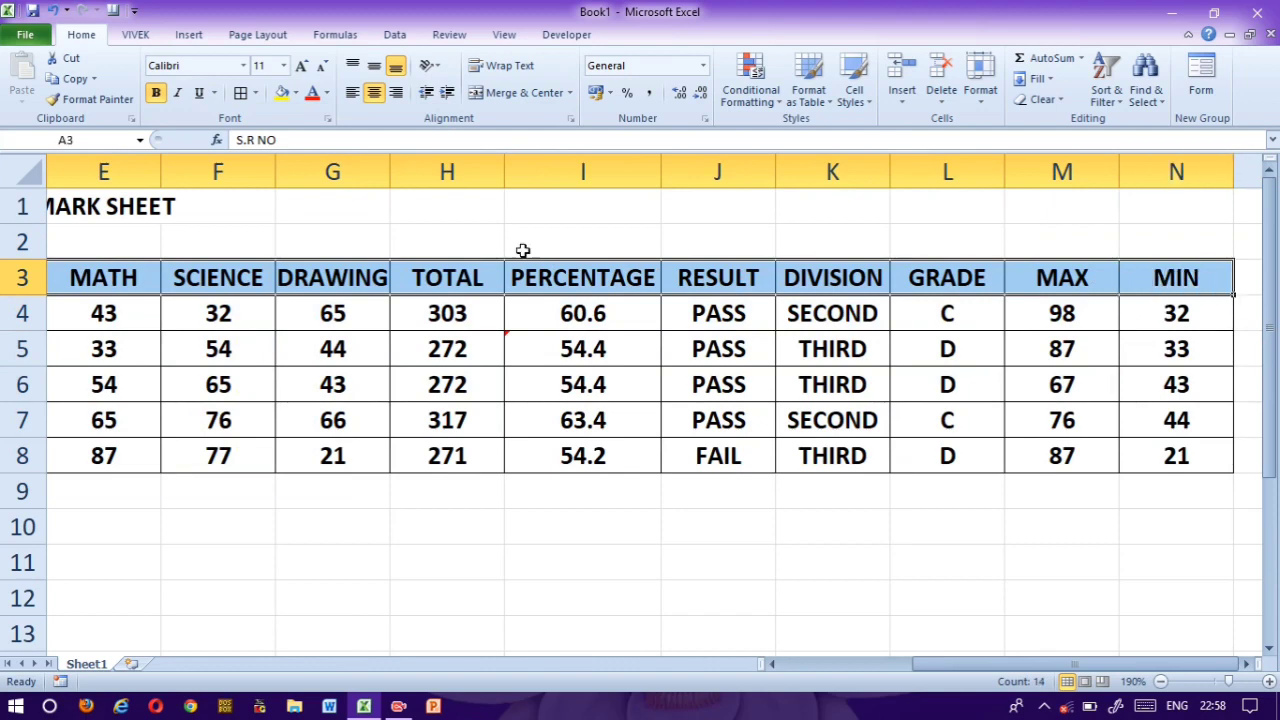
pyautogui.click(296, 93)
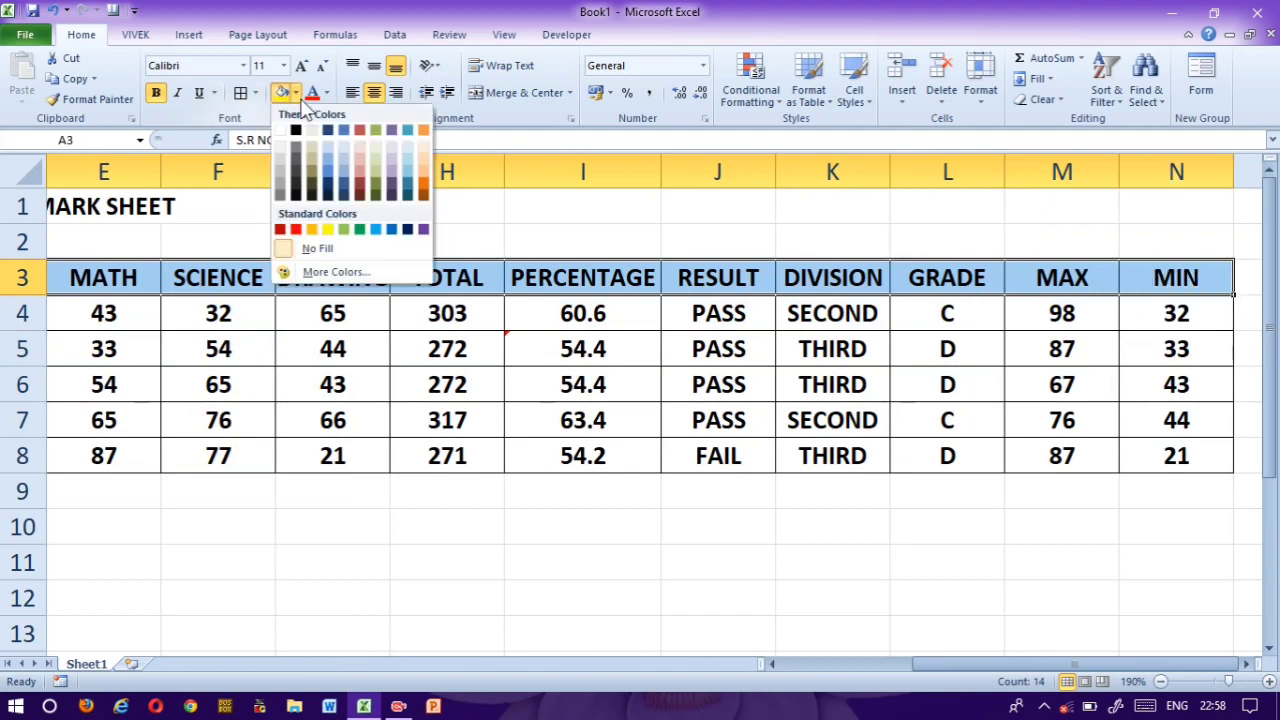
pyautogui.click(346, 147)
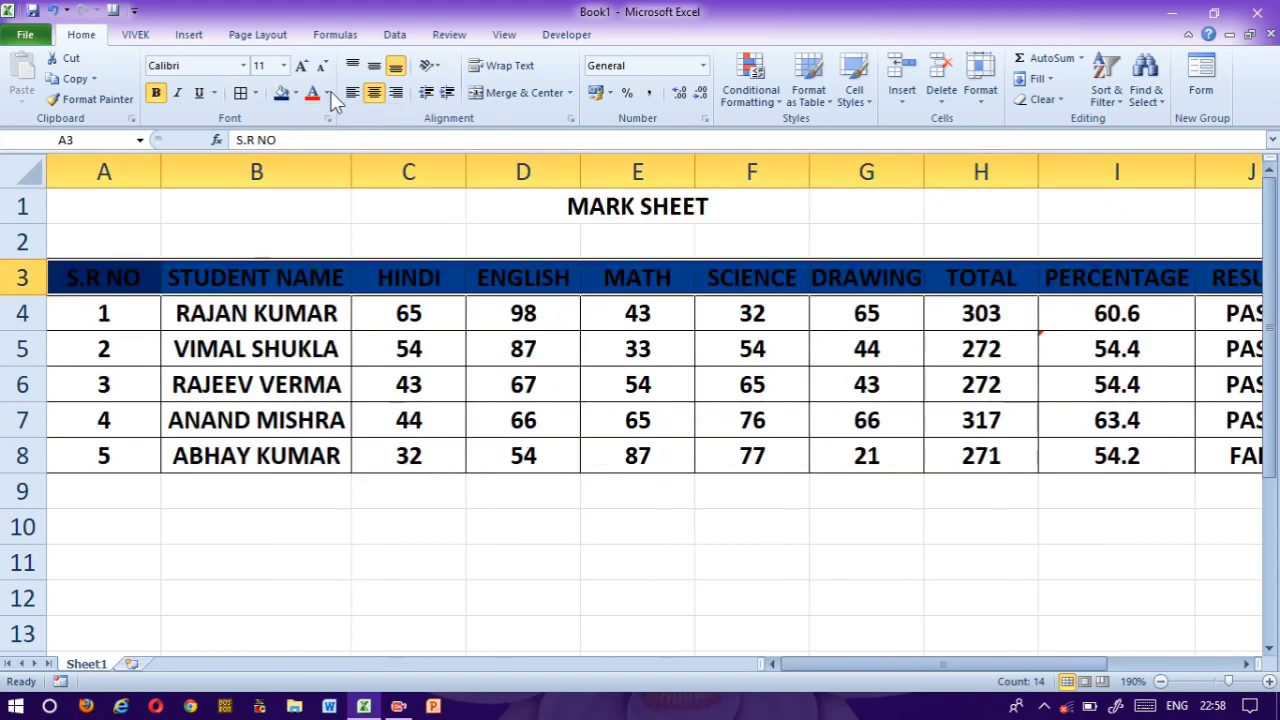
pyautogui.click(327, 93)
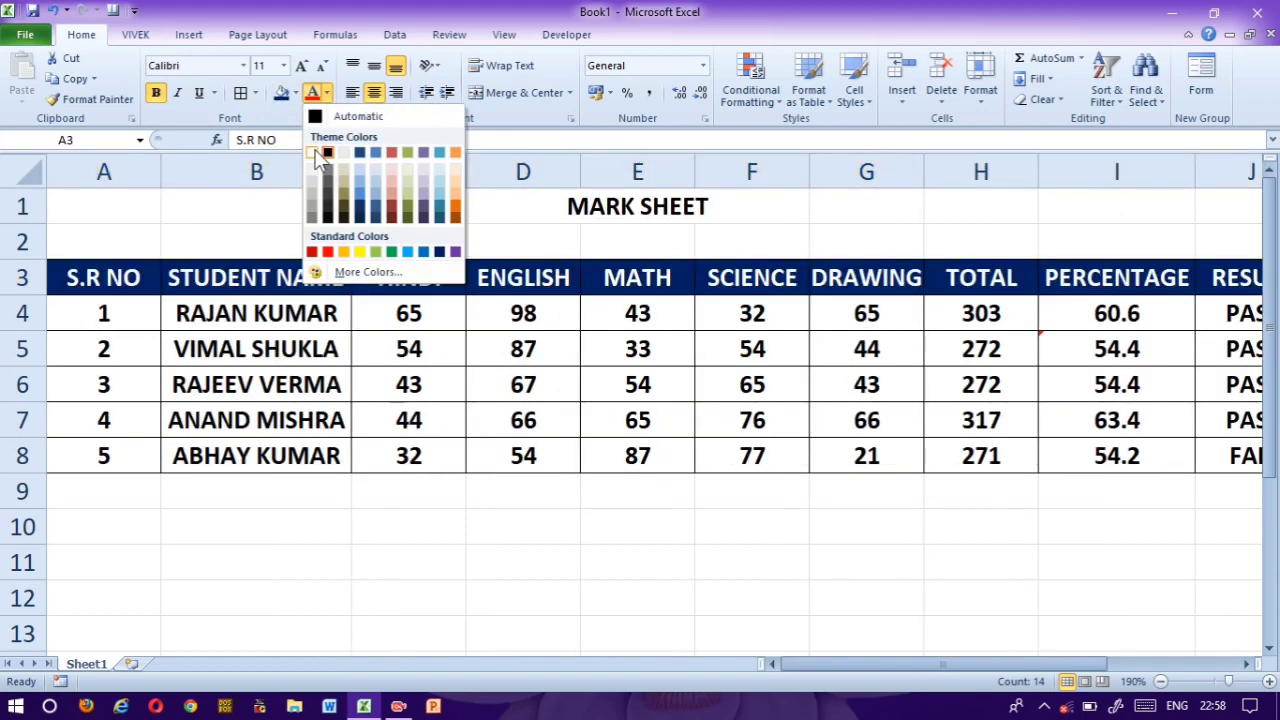
pyautogui.click(313, 153)
pyautogui.click(423, 418)
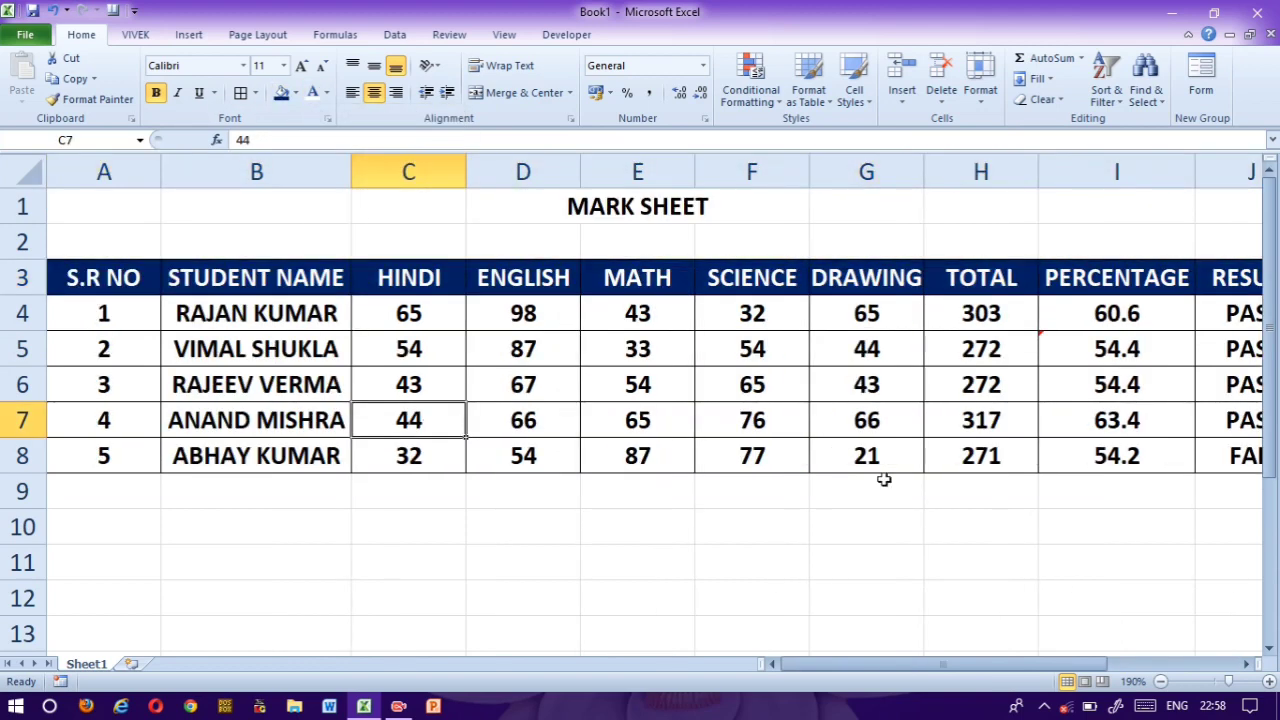
pyautogui.click(754, 519)
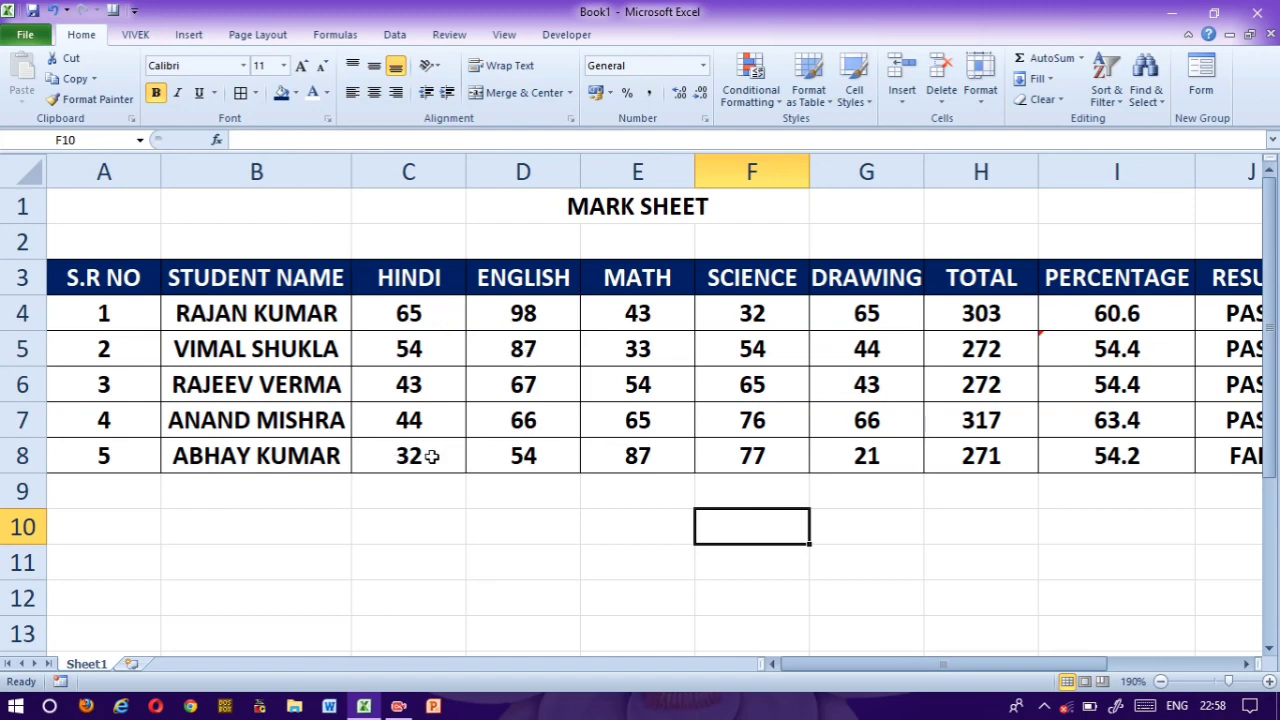
# Step: Start a Less Than conditional formatting rule with the value 33 on the subject marks C4:G8
pyautogui.click(412, 312)
pyautogui.moveTo(604, 410); pyautogui.dragTo(886, 453)
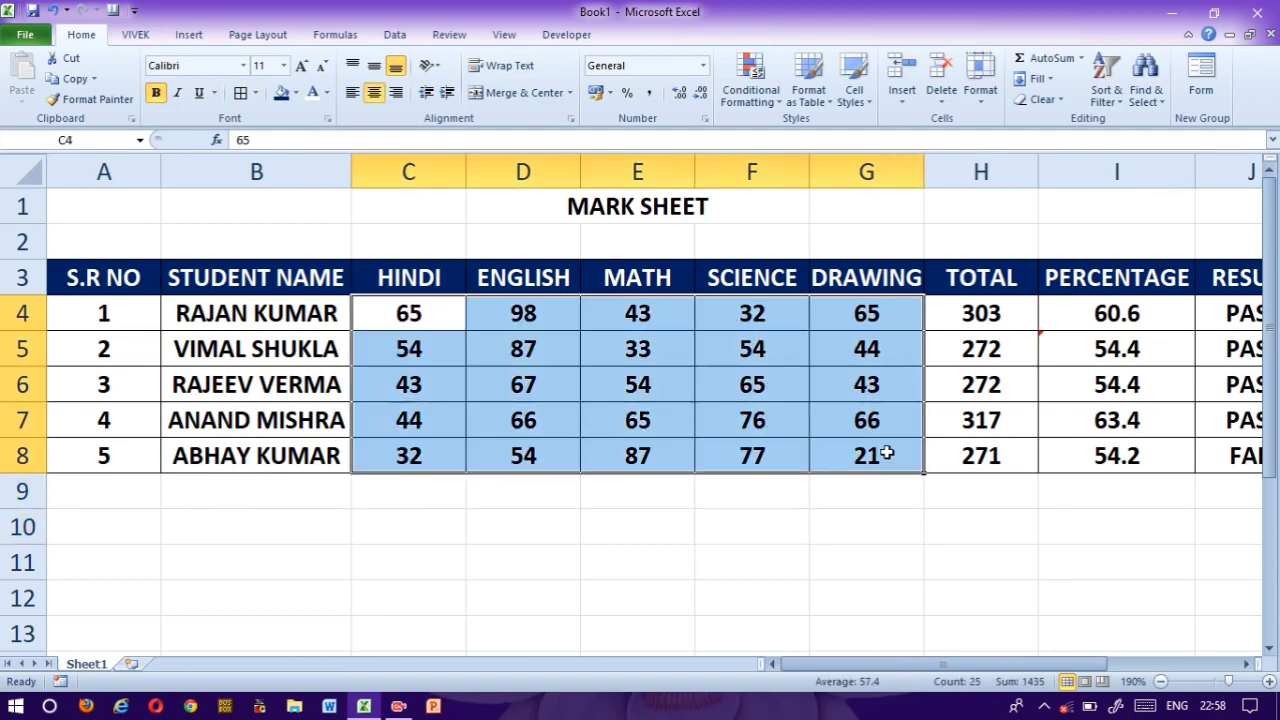
pyautogui.click(762, 106)
pyautogui.moveTo(805, 132)
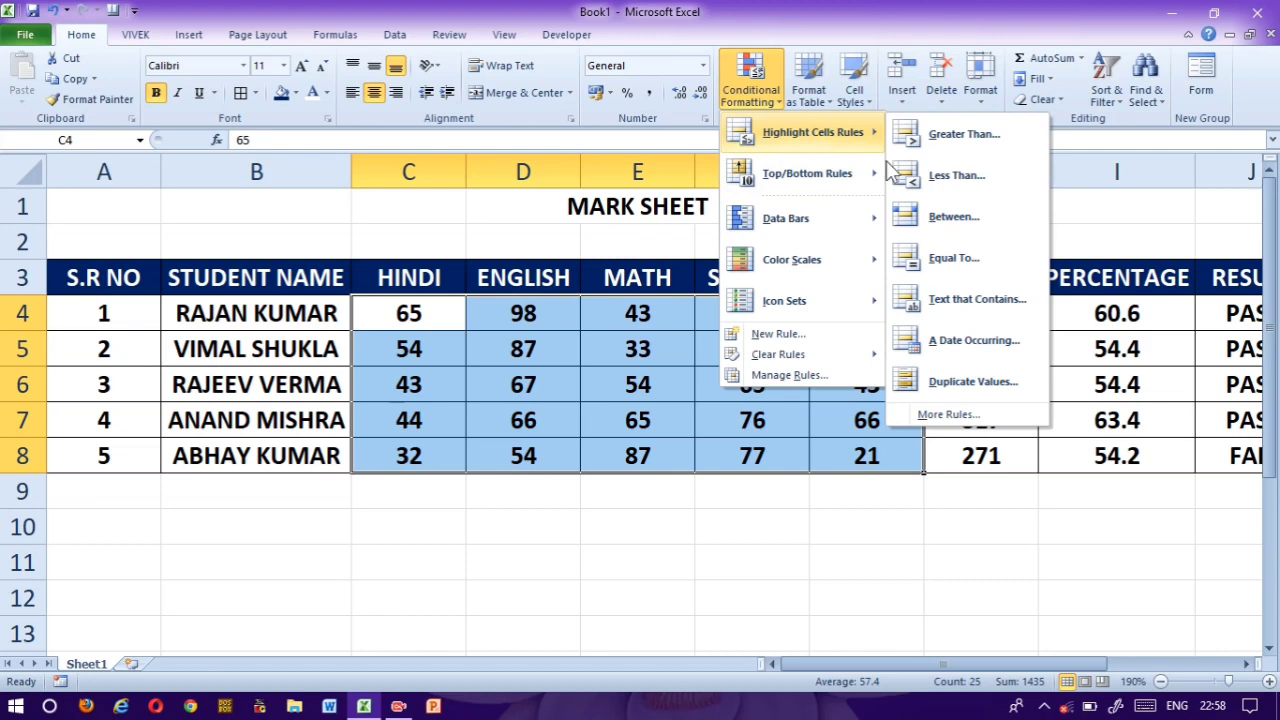
pyautogui.click(965, 190)
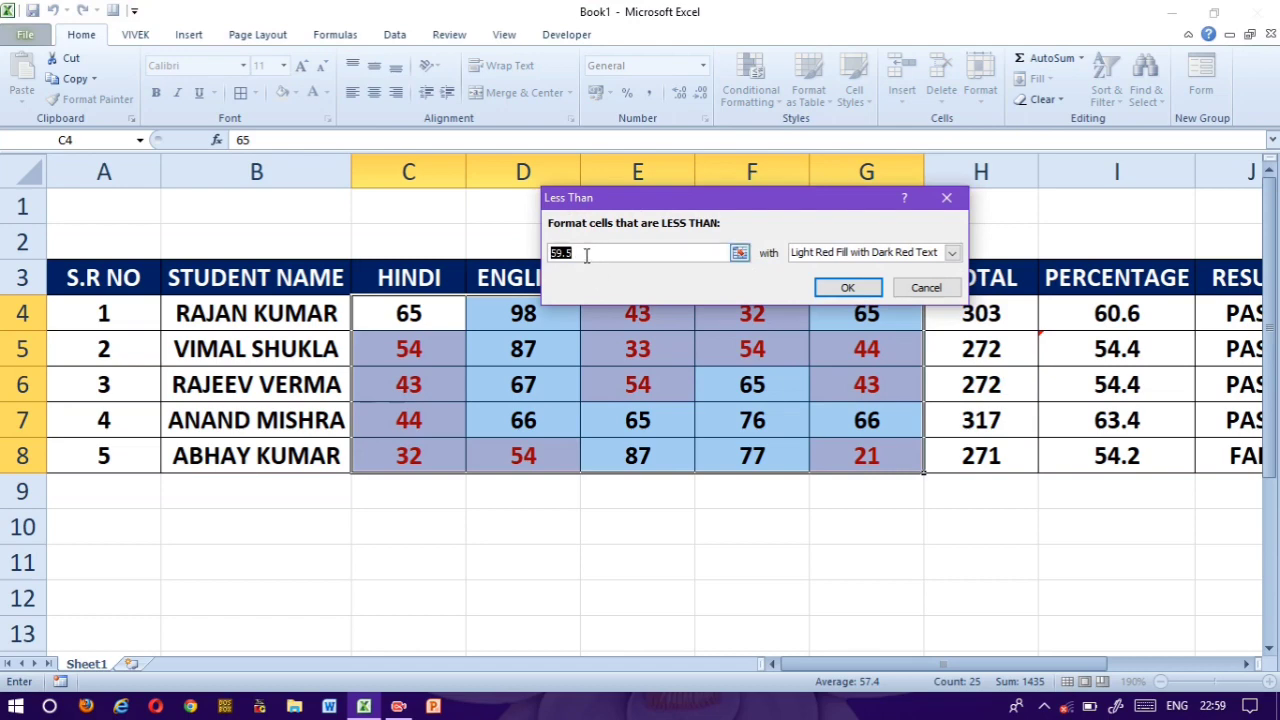
pyautogui.write('33')
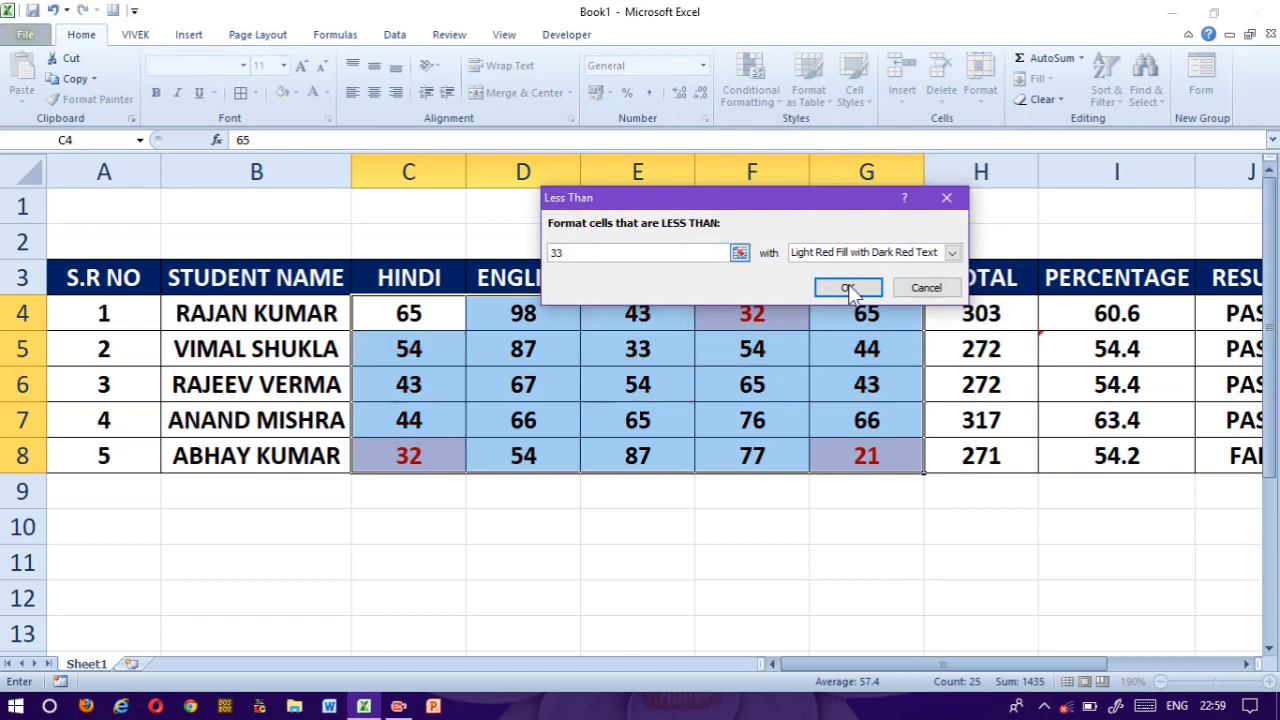
# Step: Give the Less Than rule a custom format with red text and a dark red fill, and apply it to the marks
pyautogui.click(953, 253)
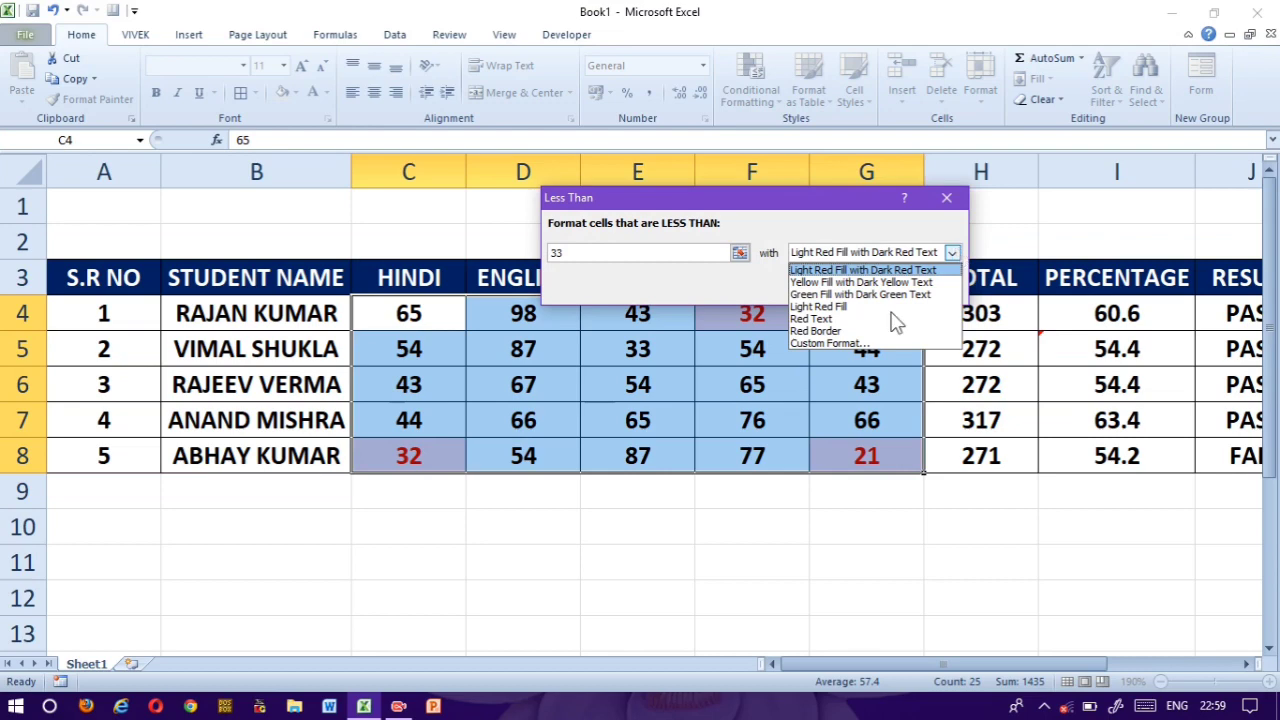
pyautogui.click(853, 342)
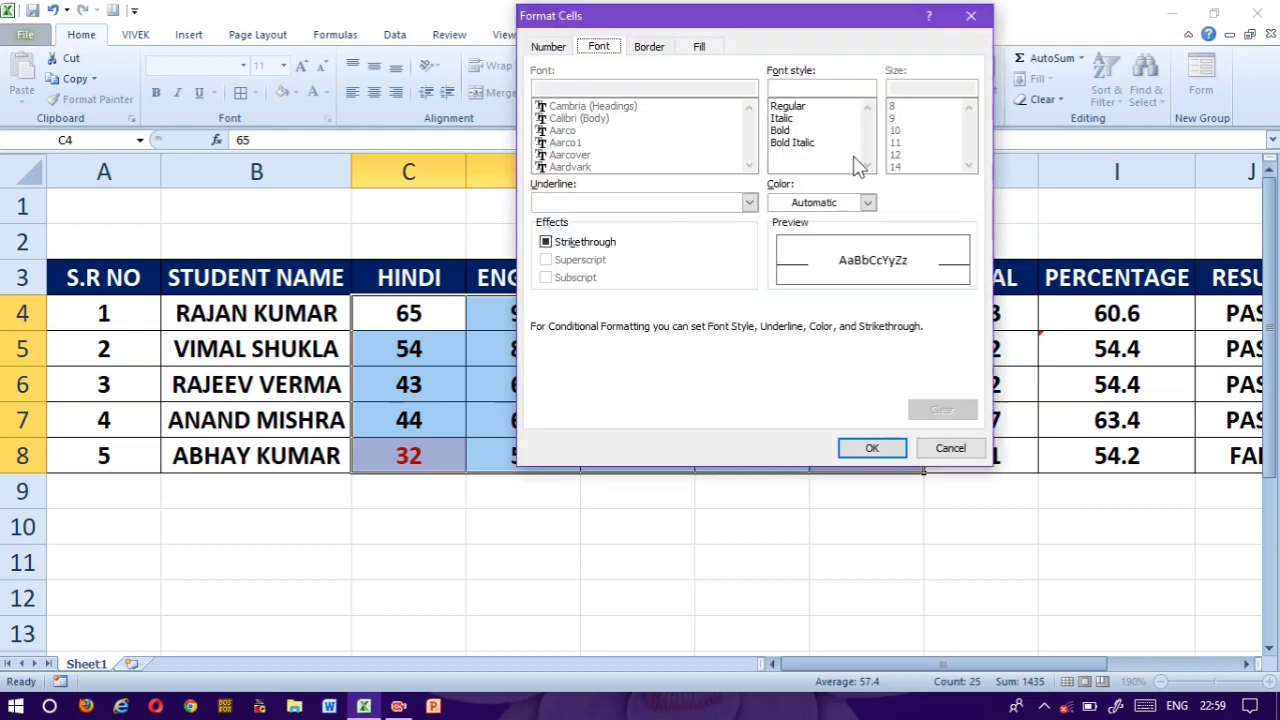
pyautogui.click(868, 203)
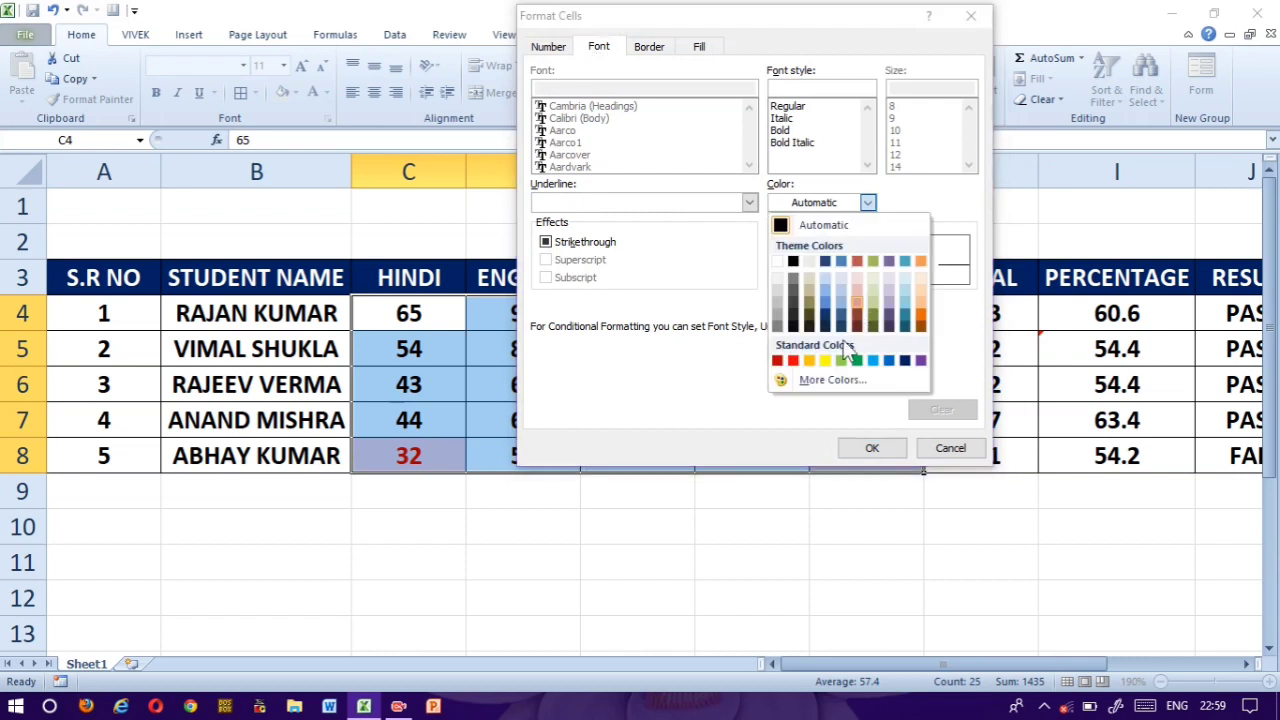
pyautogui.click(795, 362)
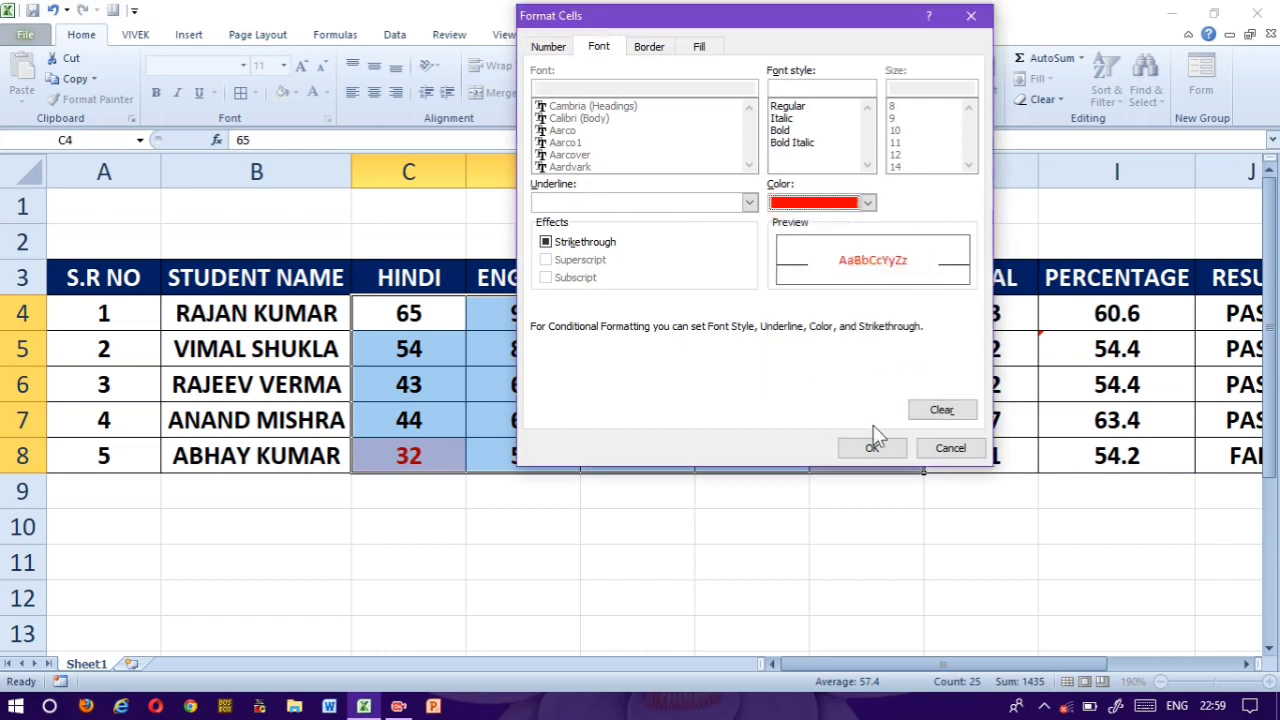
pyautogui.click(699, 46)
pyautogui.click(565, 231)
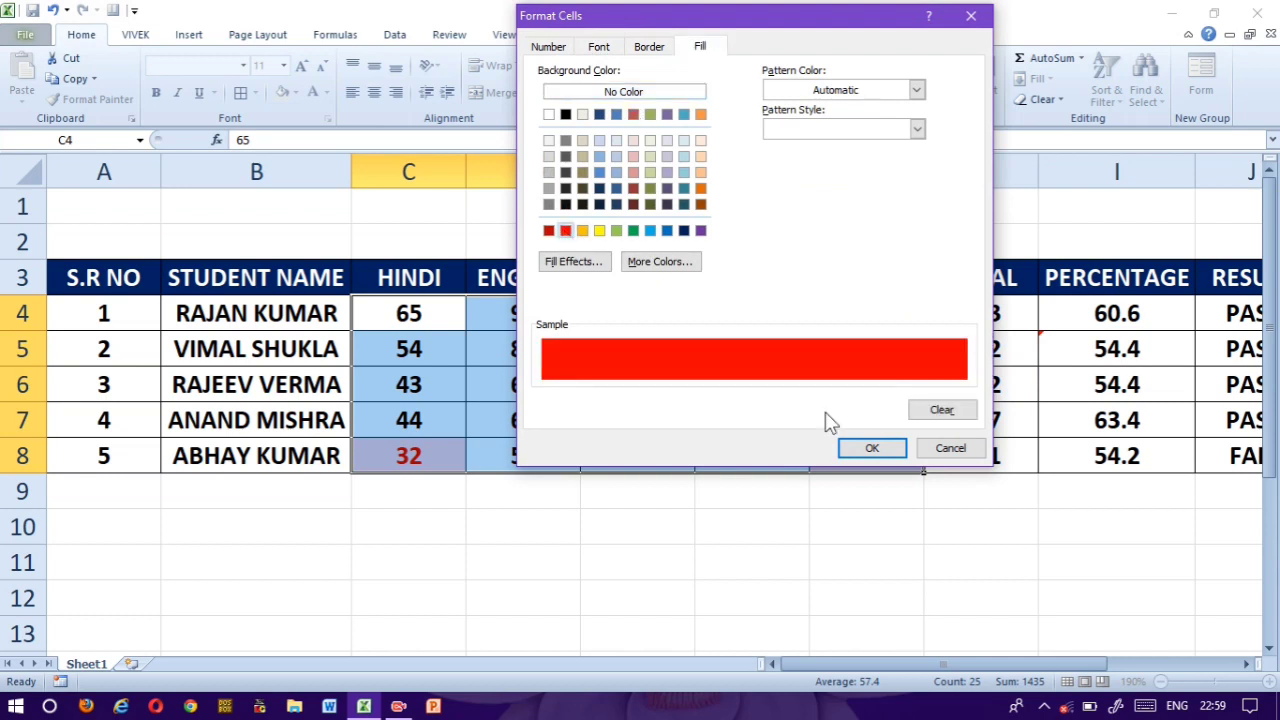
pyautogui.click(548, 231)
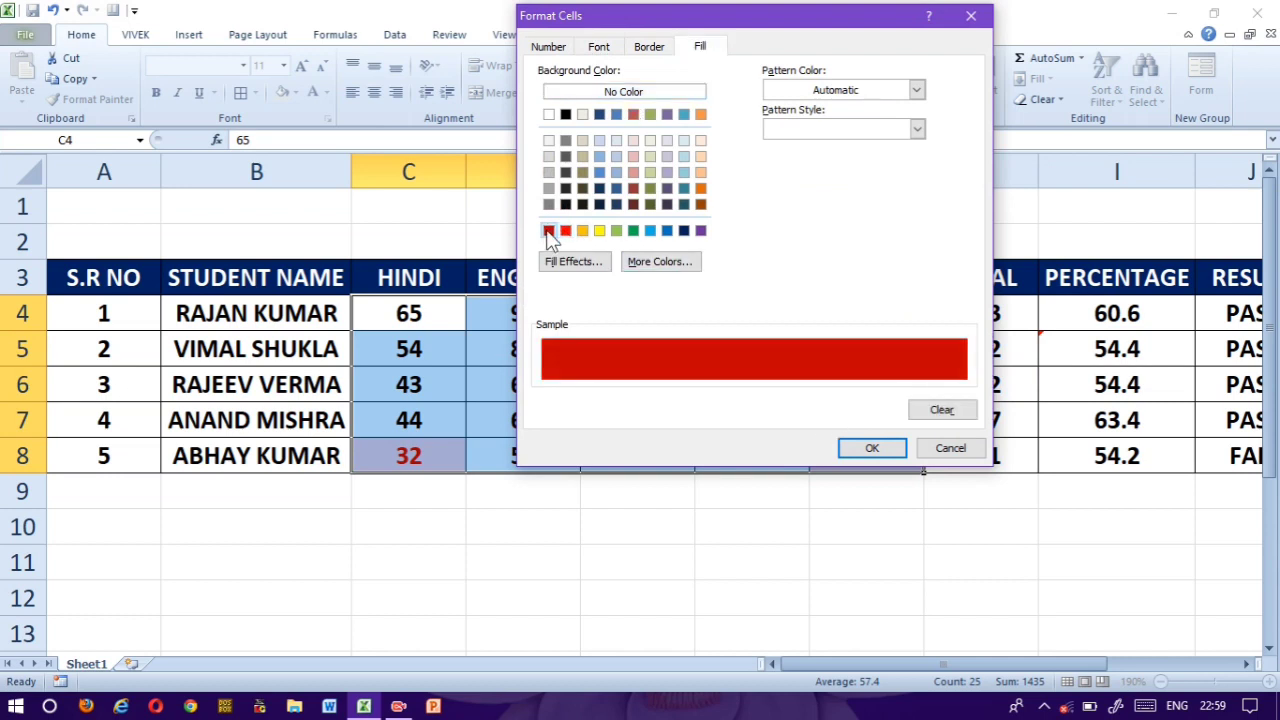
pyautogui.click(872, 450)
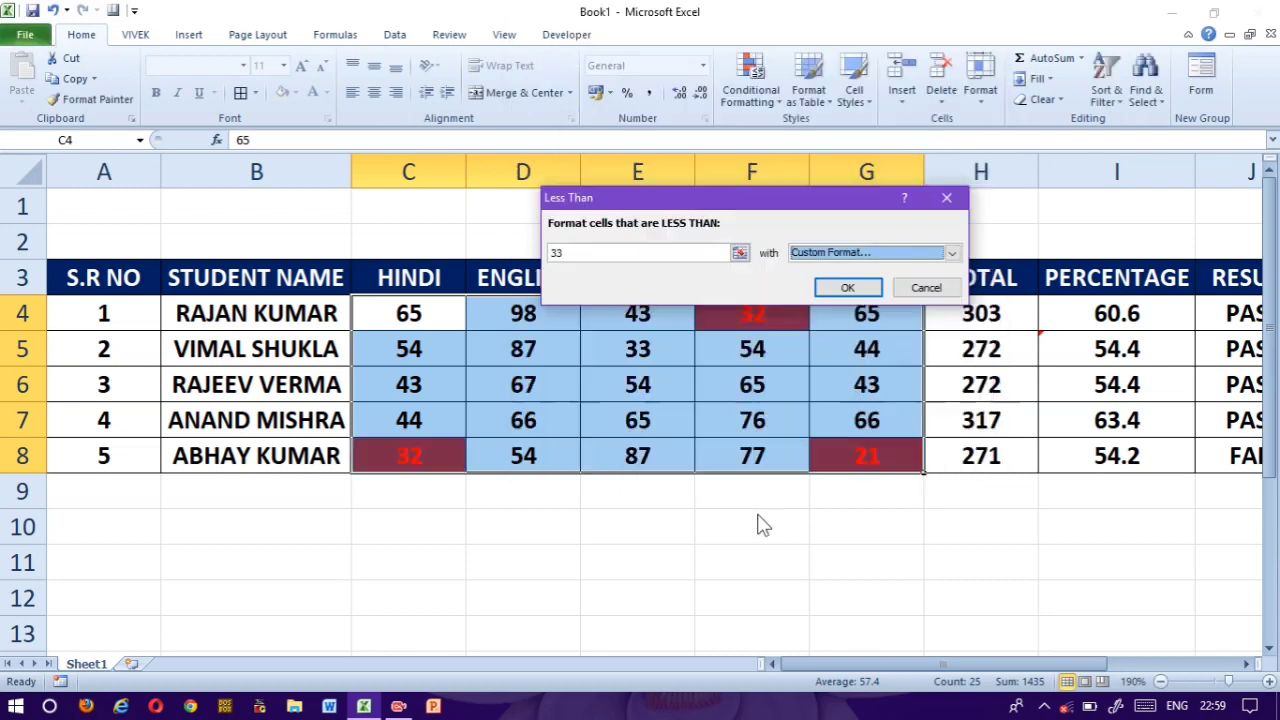
pyautogui.click(845, 283)
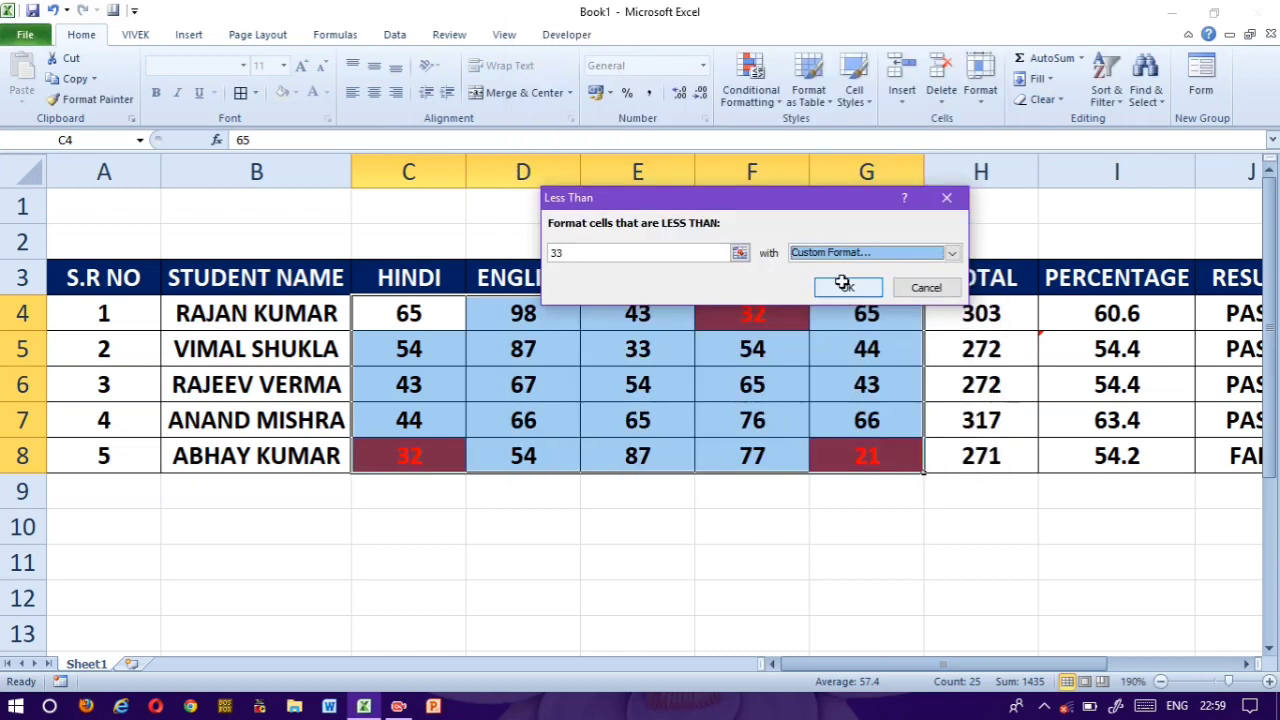
pyautogui.click(676, 414)
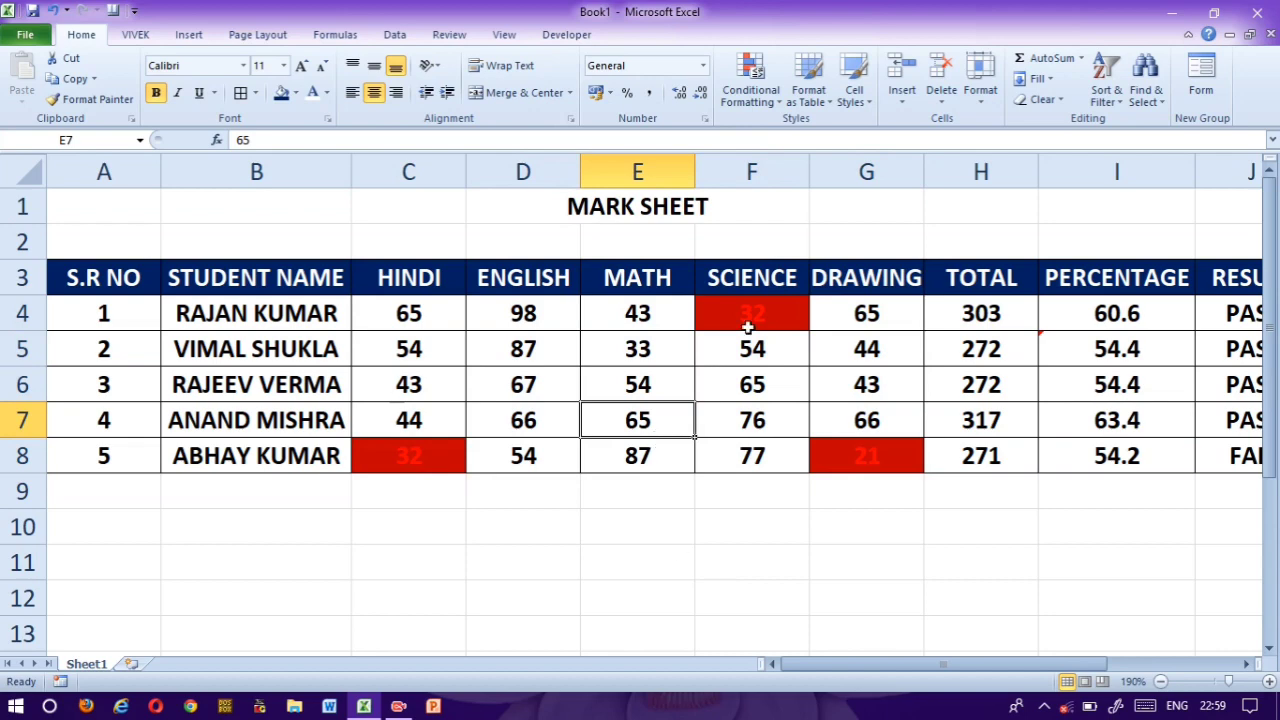
# Step: Change the first student's ENGLISH mark in D4 to 11 to test the highlight rule
pyautogui.click(566, 341)
pyautogui.click(543, 320)
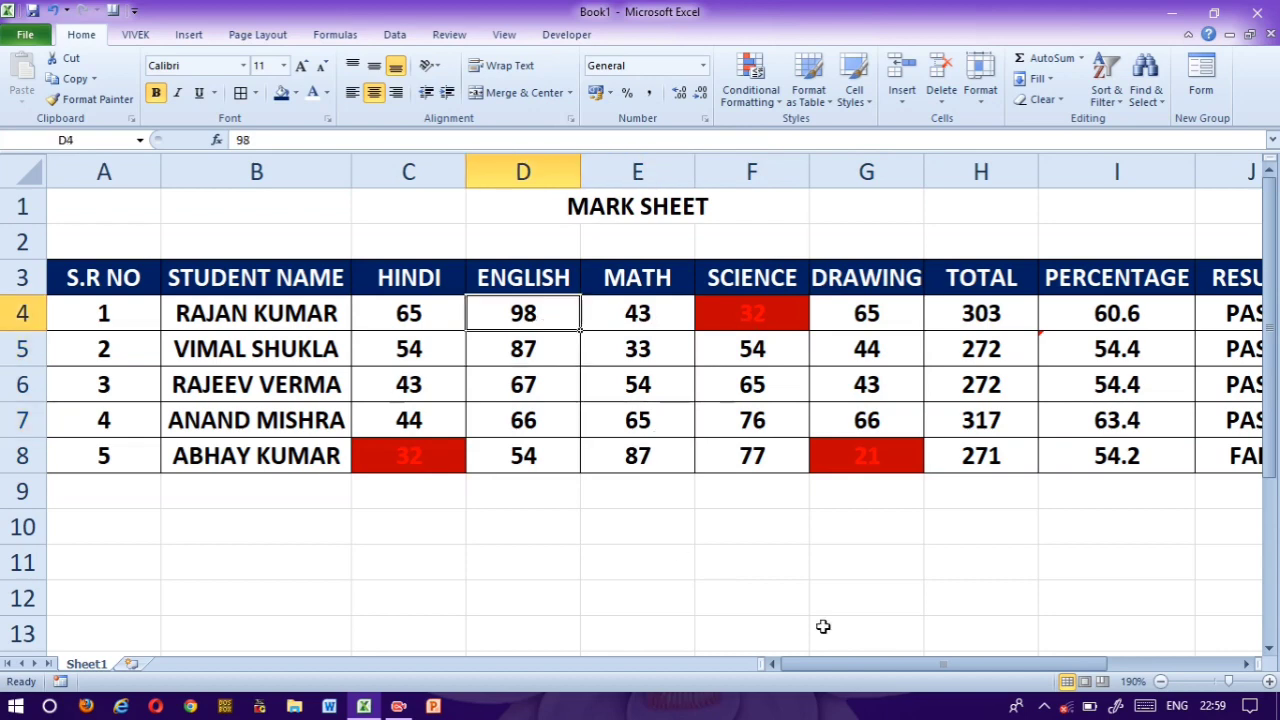
pyautogui.write('11')
pyautogui.press('Return')
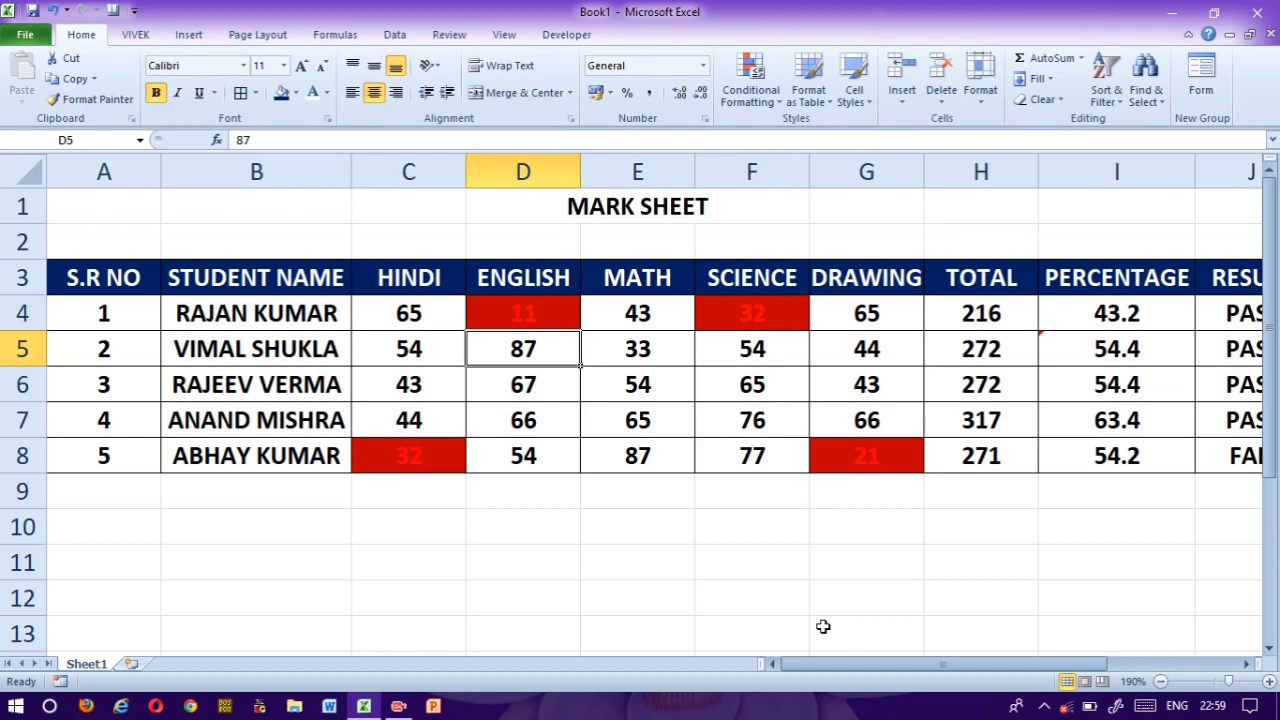
# Step: Apply the check mark, exclamation mark and cross icon set to the percentages in I4:I8
pyautogui.press('Right')
pyautogui.press('Right')
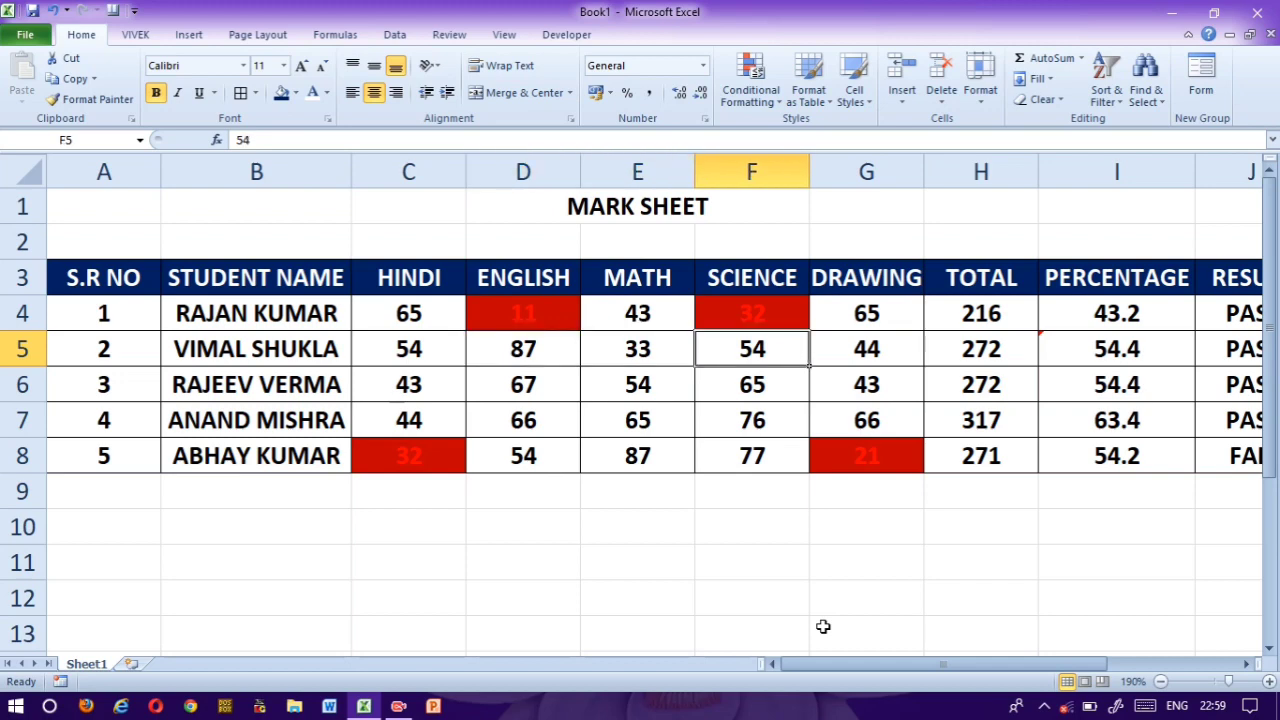
pyautogui.press('Right')
pyautogui.press('Right')
pyautogui.press('Right')
pyautogui.press('Right')
pyautogui.press('Right')
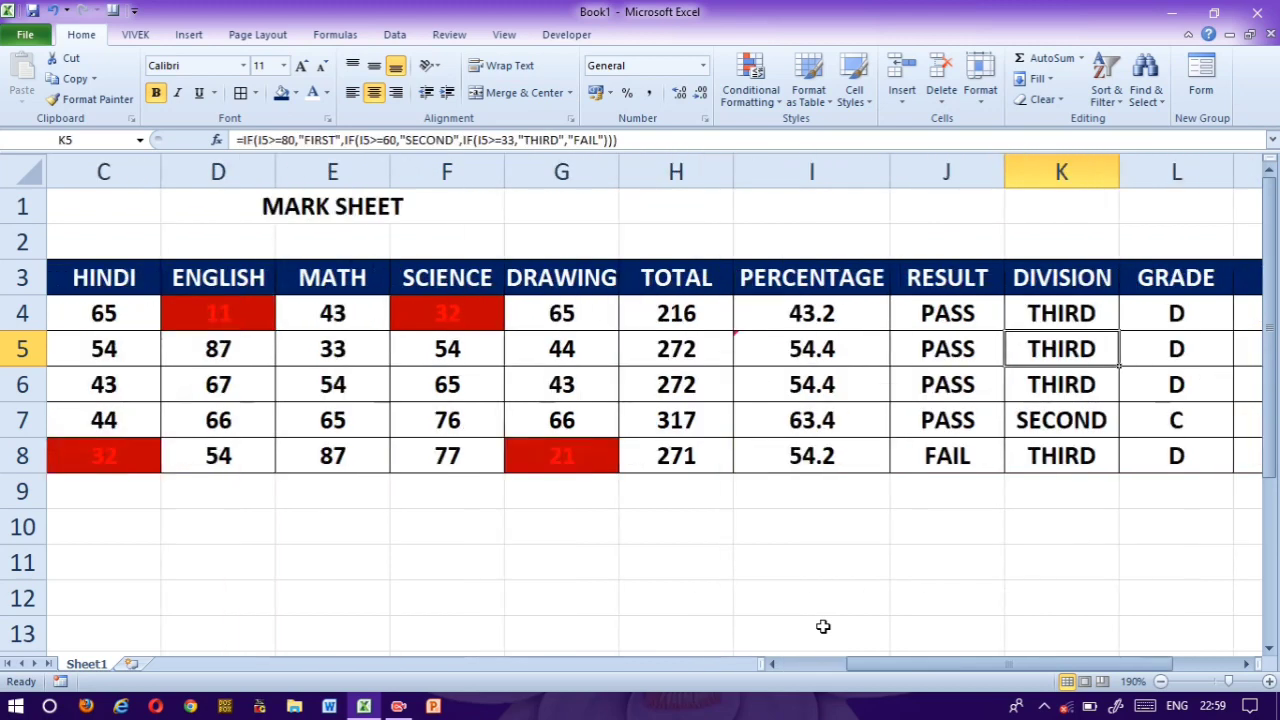
pyautogui.press('Up')
pyautogui.press('Left')
pyautogui.press('Left')
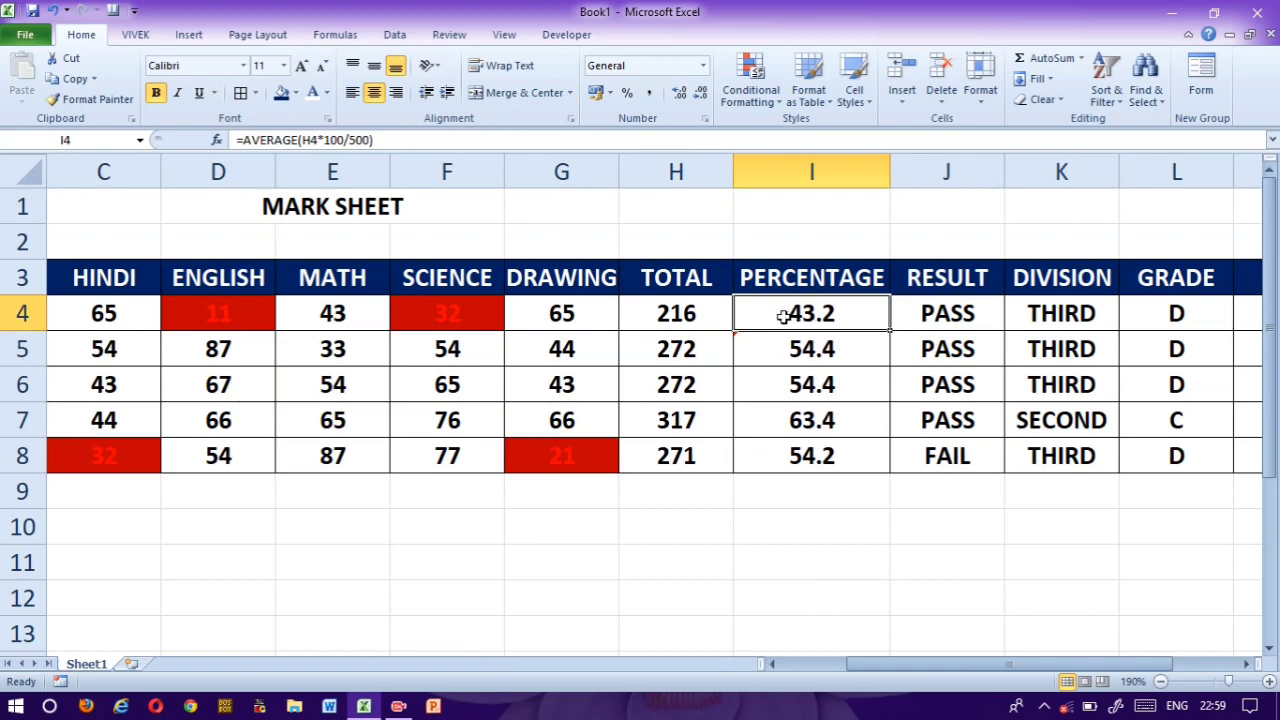
pyautogui.moveTo(783, 316); pyautogui.dragTo(797, 450)
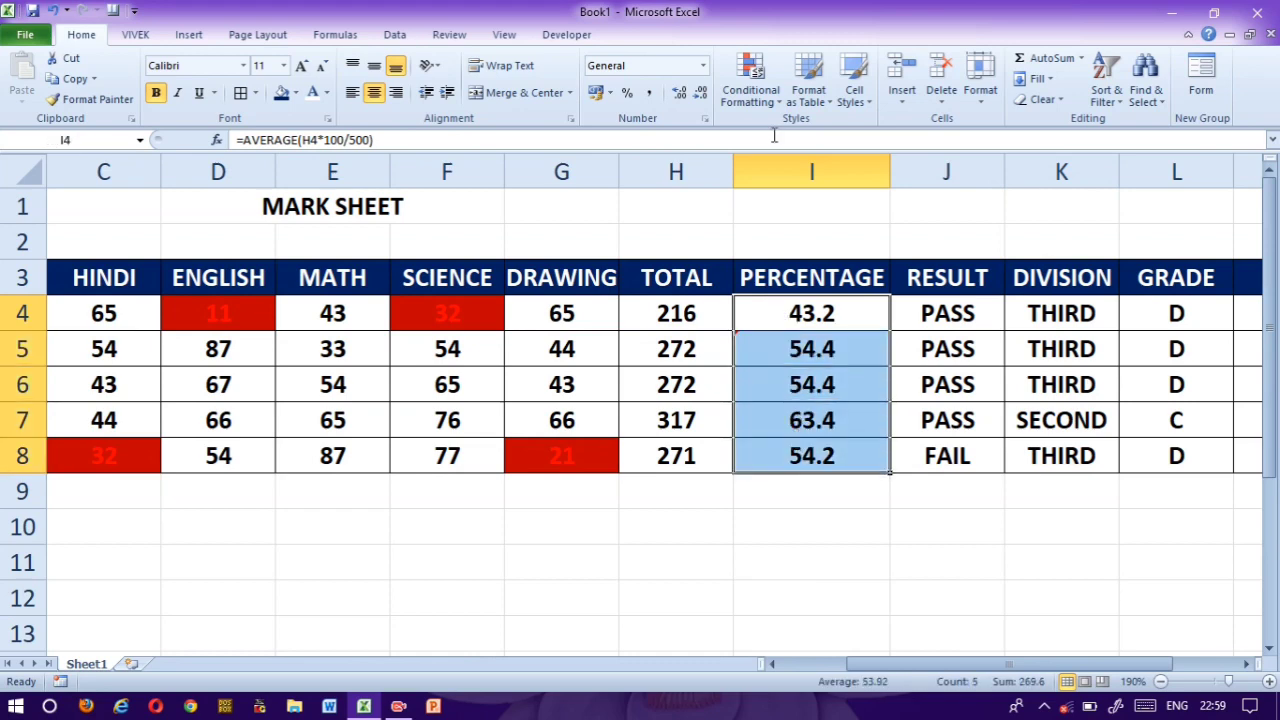
pyautogui.click(762, 101)
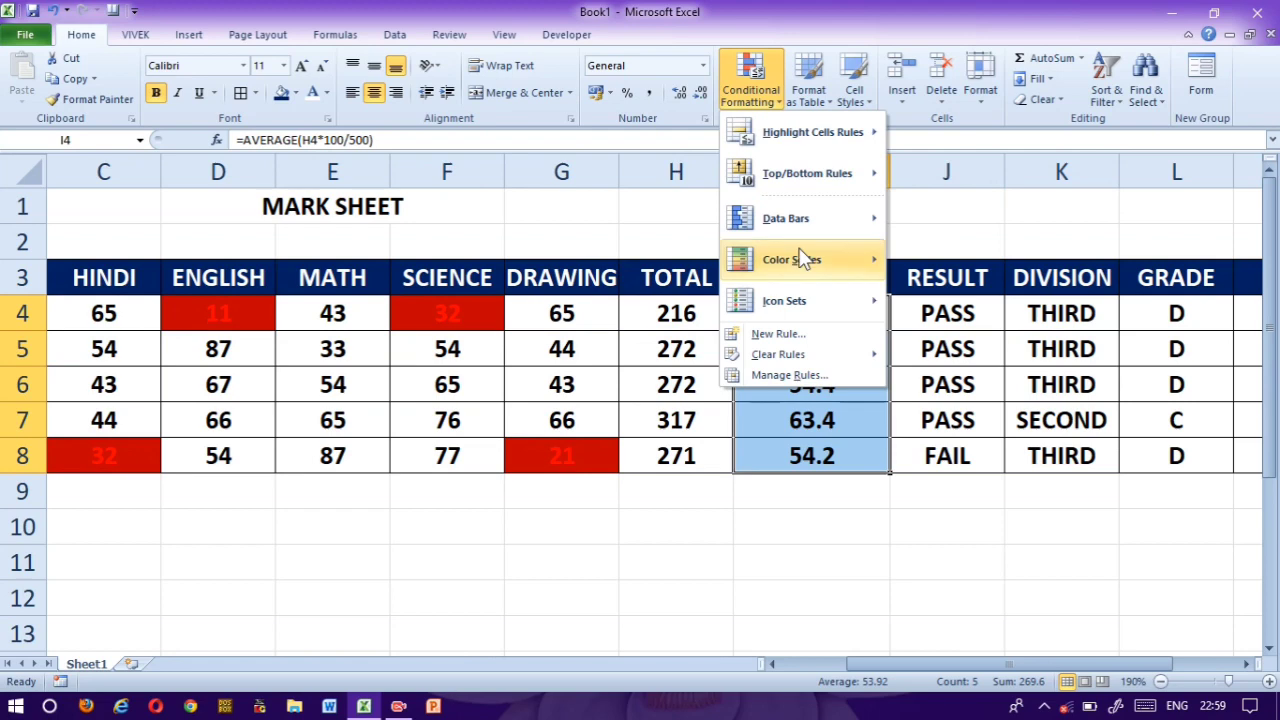
pyautogui.moveTo(820, 298)
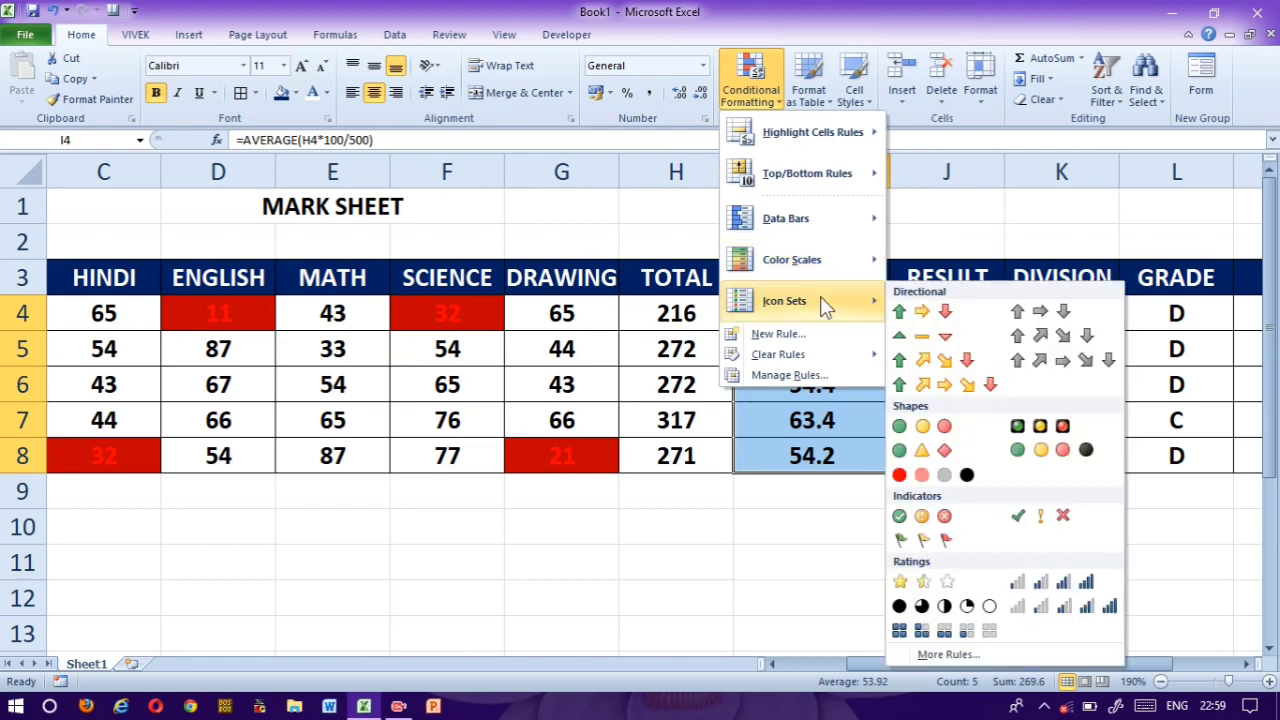
pyautogui.click(1045, 525)
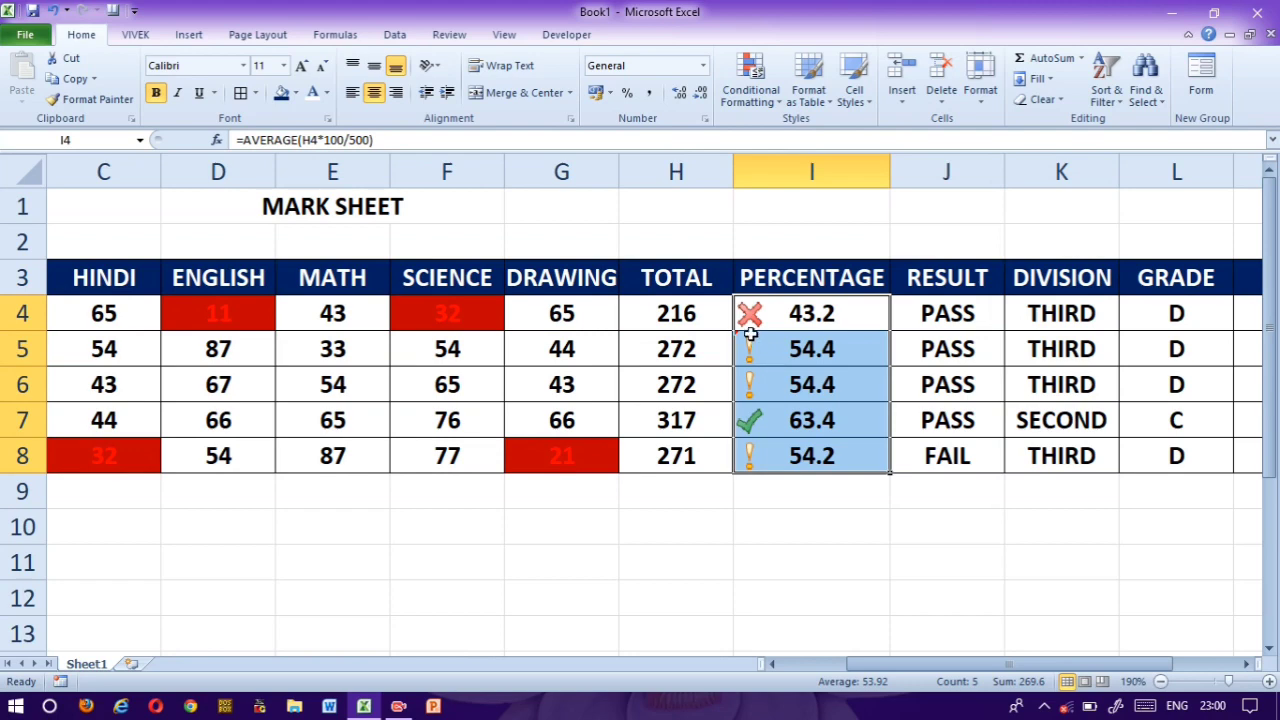
# Step: Edit the percentage icon set rule, setting the check mark threshold to 90 percent and the exclamation mark threshold to 70 percent
pyautogui.click(773, 108)
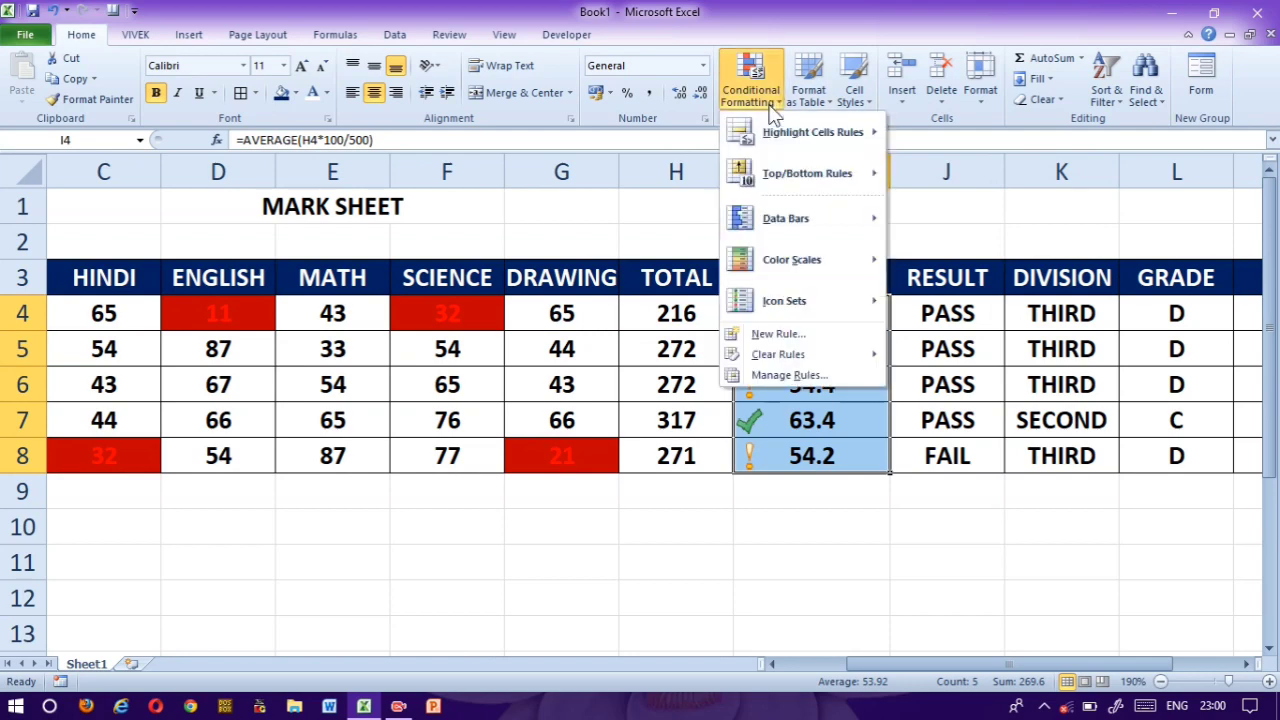
pyautogui.click(799, 376)
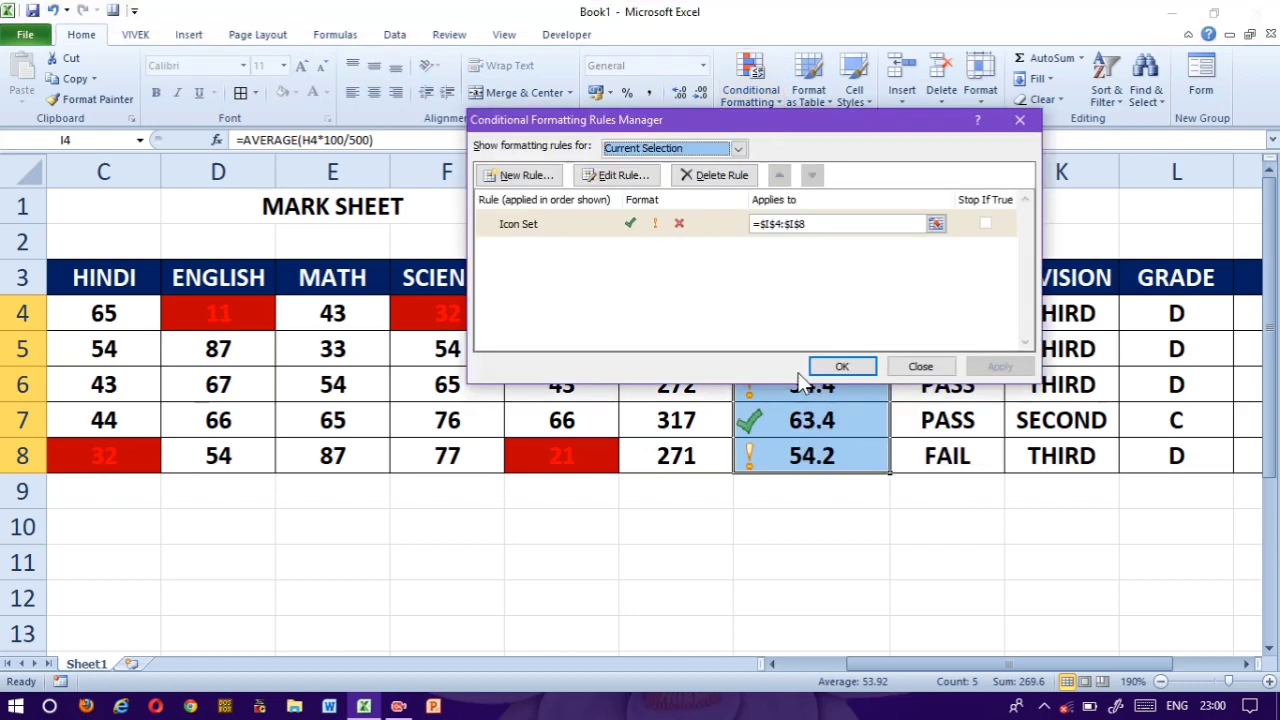
pyautogui.click(624, 178)
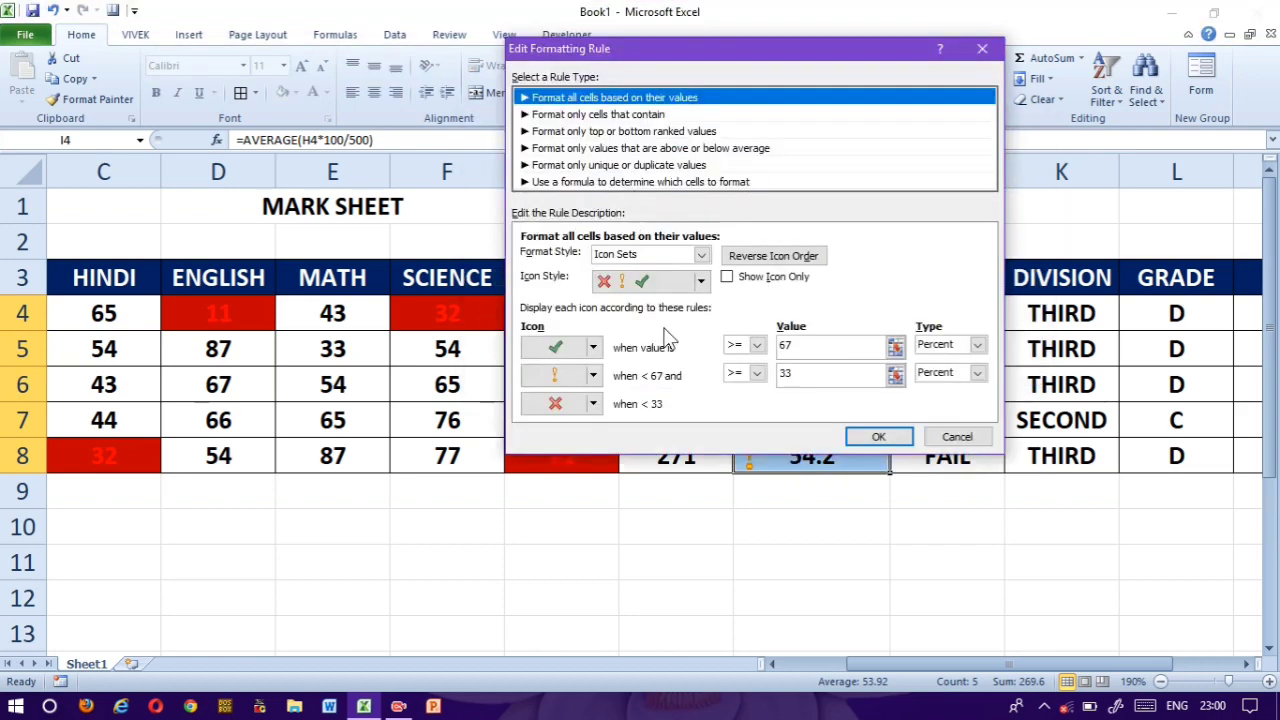
pyautogui.click(803, 346)
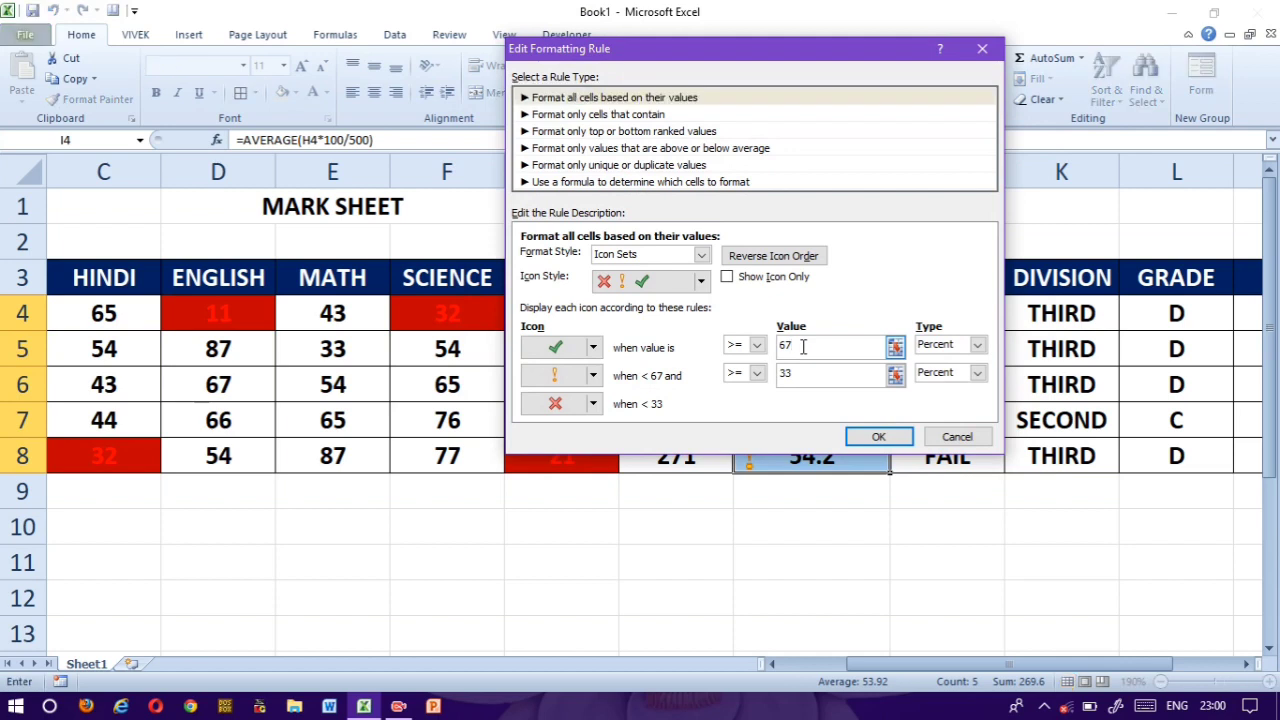
pyautogui.press('BackSpace')
pyautogui.press('BackSpace')
pyautogui.write('90')
pyautogui.click(803, 369)
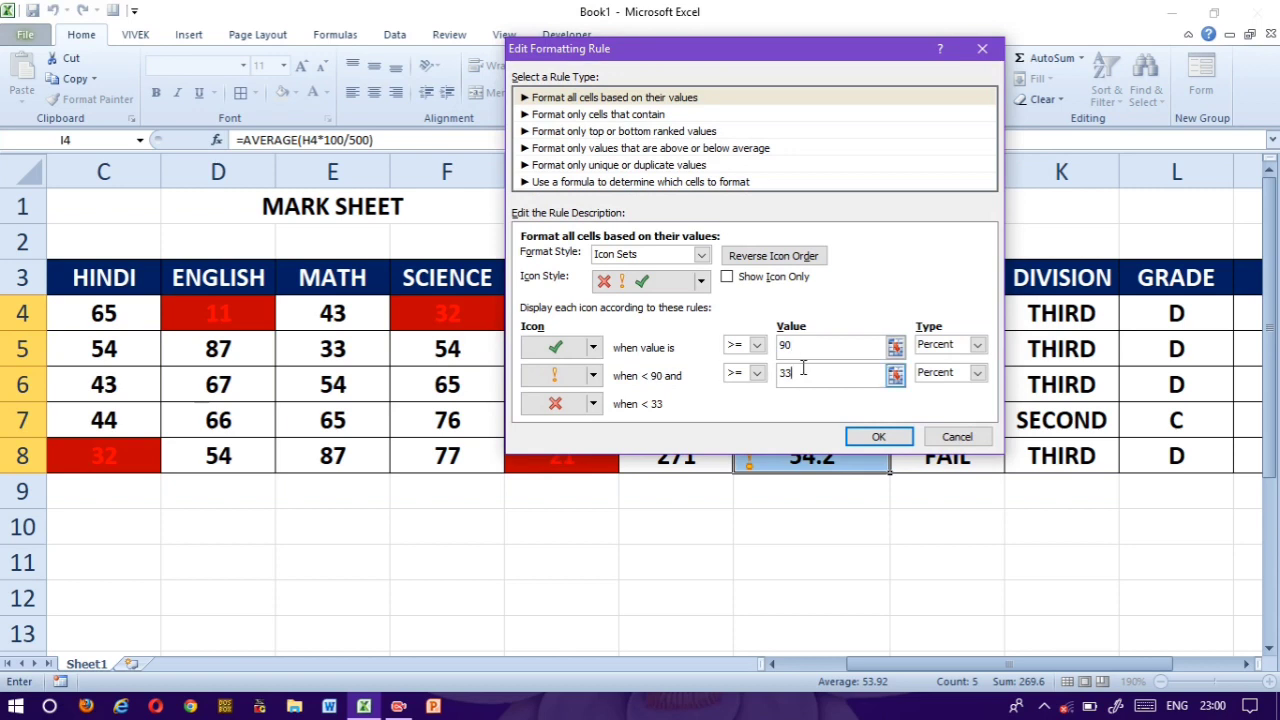
pyautogui.press('BackSpace')
pyautogui.press('BackSpace')
pyautogui.write('70')
# Step: Set the check mark threshold to 95 percent and the exclamation mark comparison to >, and apply the edited icon rule
pyautogui.click(800, 346)
pyautogui.press('BackSpace')
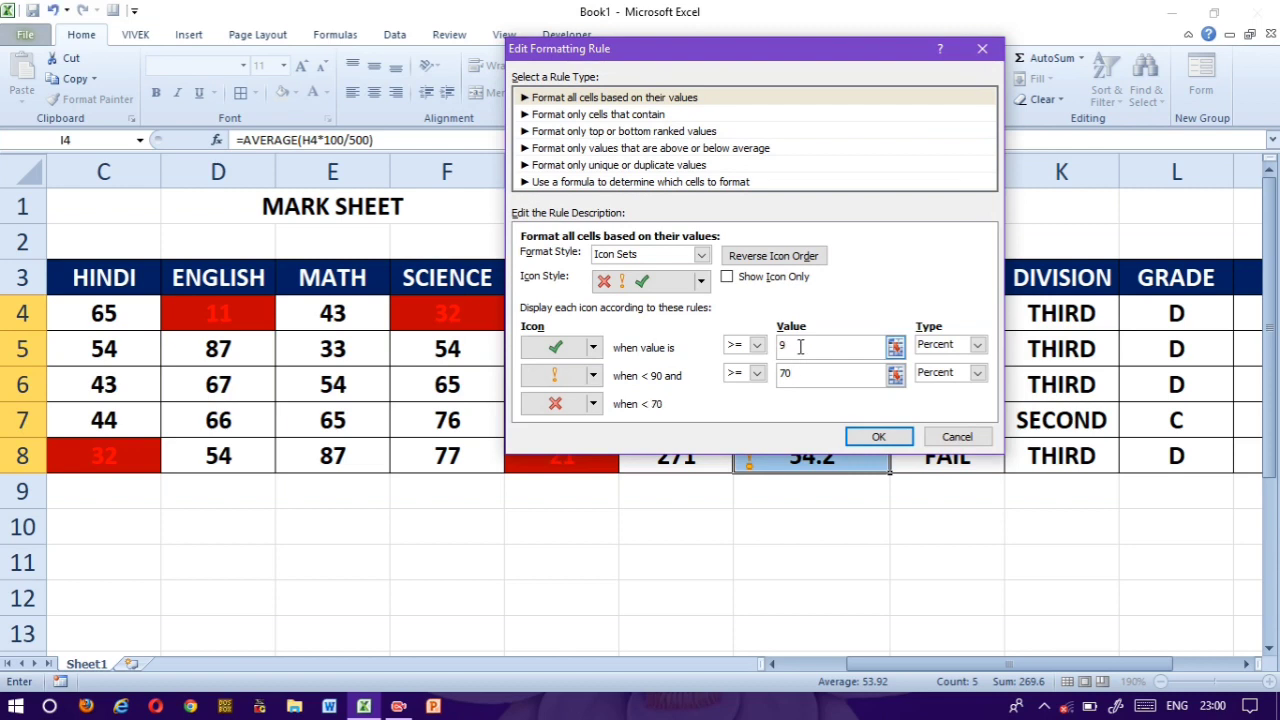
pyautogui.write('5')
pyautogui.click(757, 373)
pyautogui.click(750, 404)
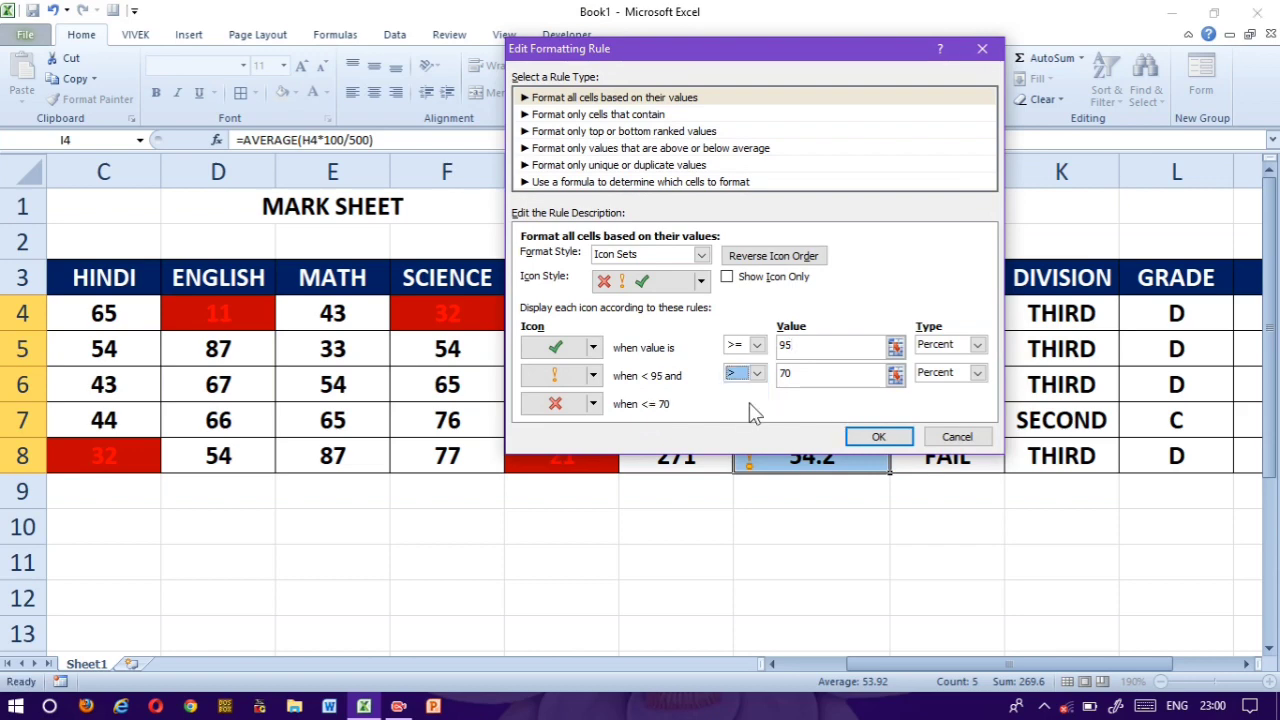
pyautogui.click(878, 437)
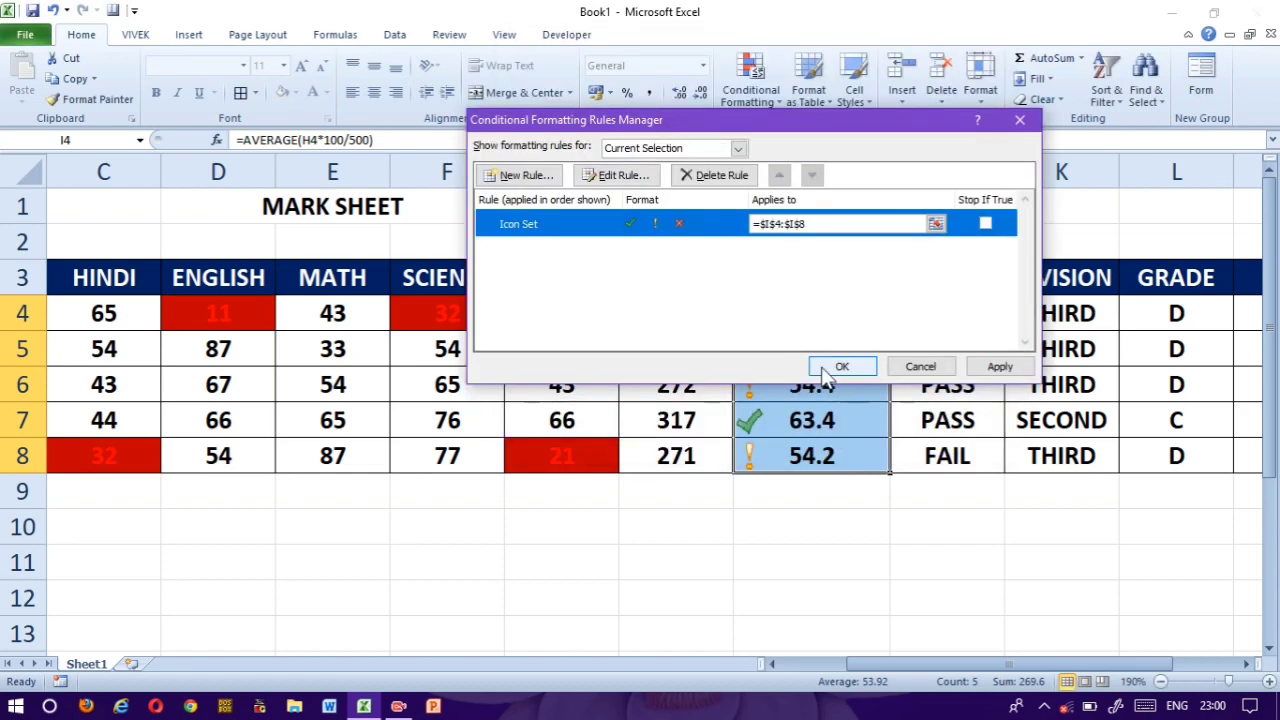
pyautogui.click(845, 368)
pyautogui.click(893, 598)
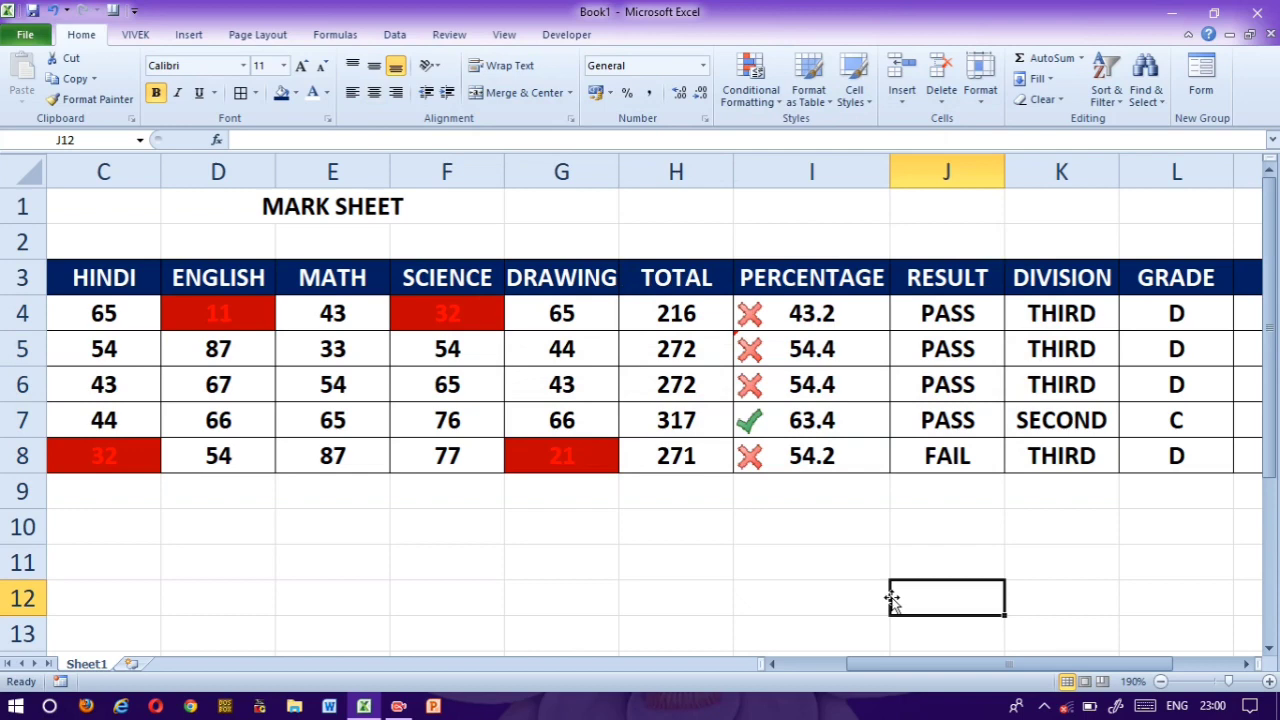
# Step: Change the first student's ENGLISH mark in D4 and SCIENCE mark in F4 to 99
pyautogui.click(221, 316)
pyautogui.write('99')
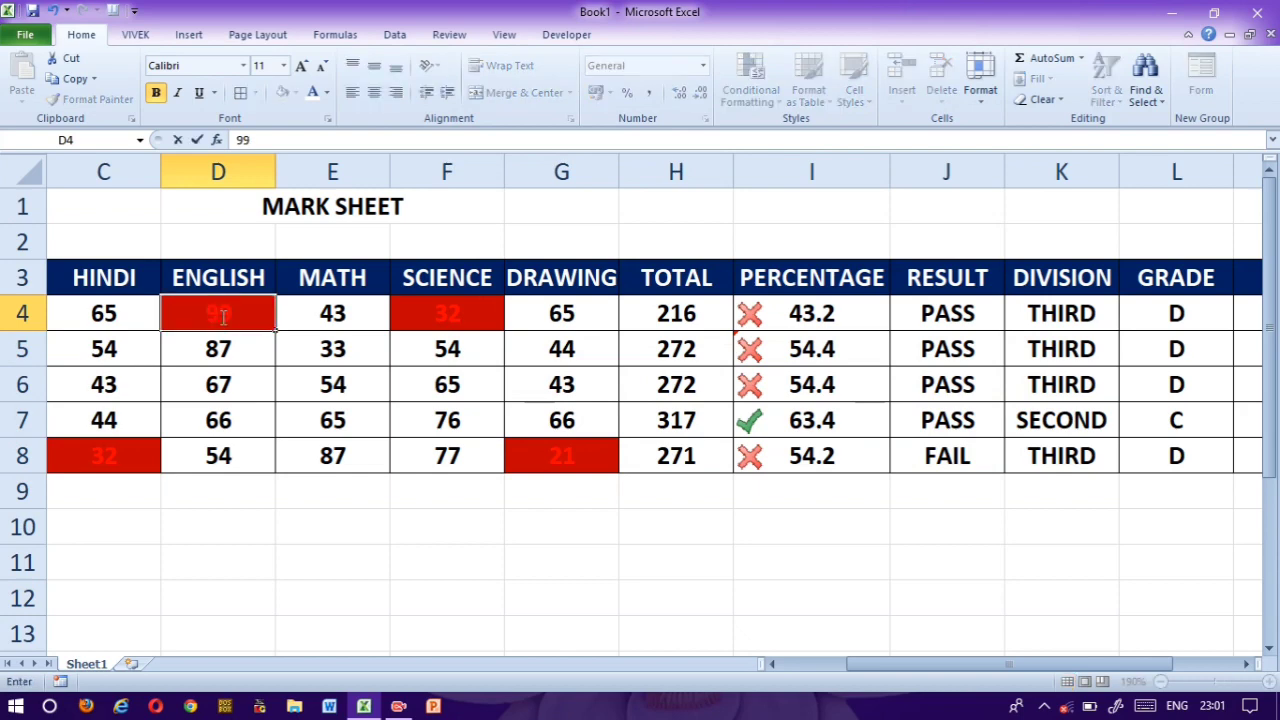
pyautogui.press('Tab')
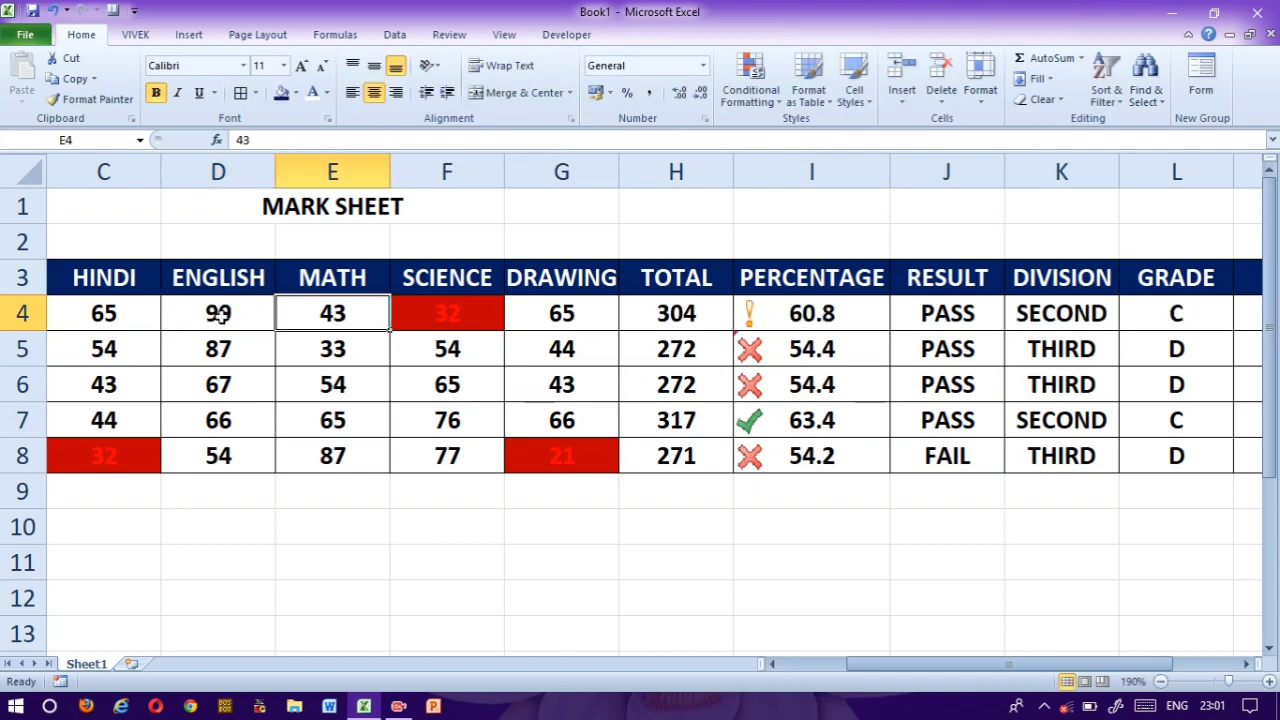
pyautogui.press('Tab')
pyautogui.write('99')
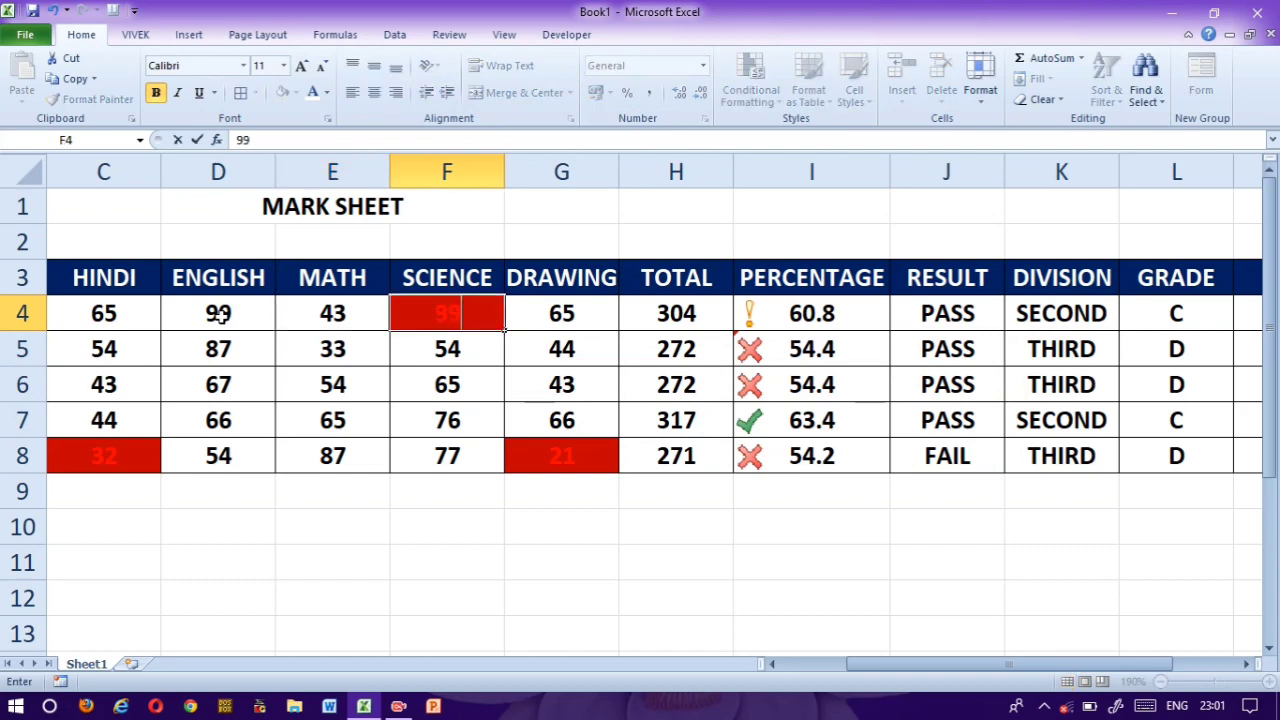
pyautogui.press('Tab')
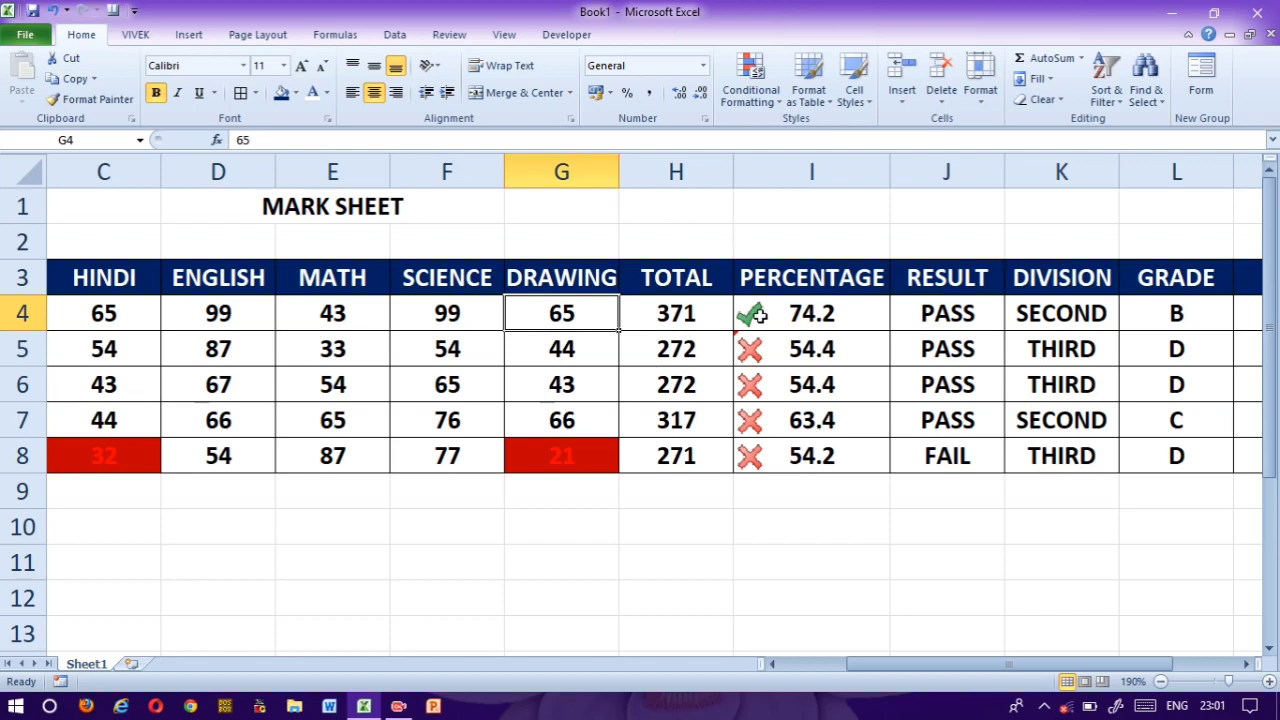
# Step: Review the icon set rule for the percentages in I4:I8 and the icons available for its middle level
pyautogui.moveTo(759, 315); pyautogui.dragTo(759, 455)
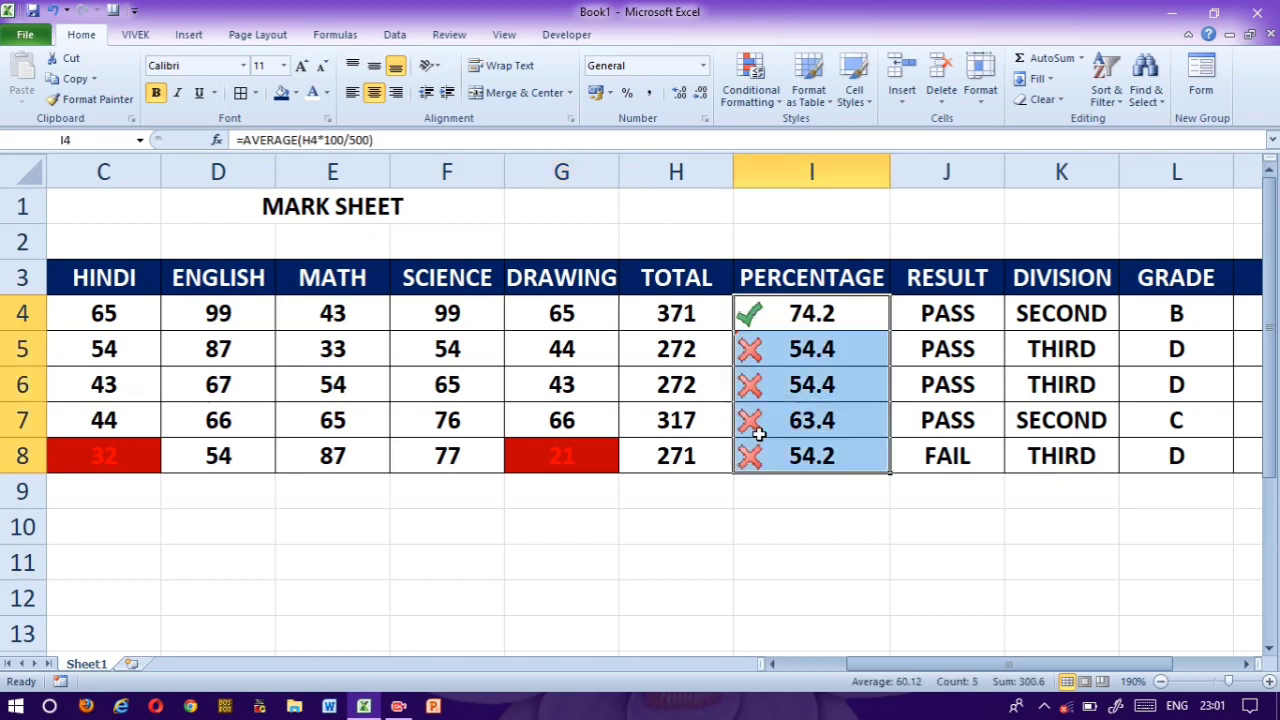
pyautogui.click(745, 92)
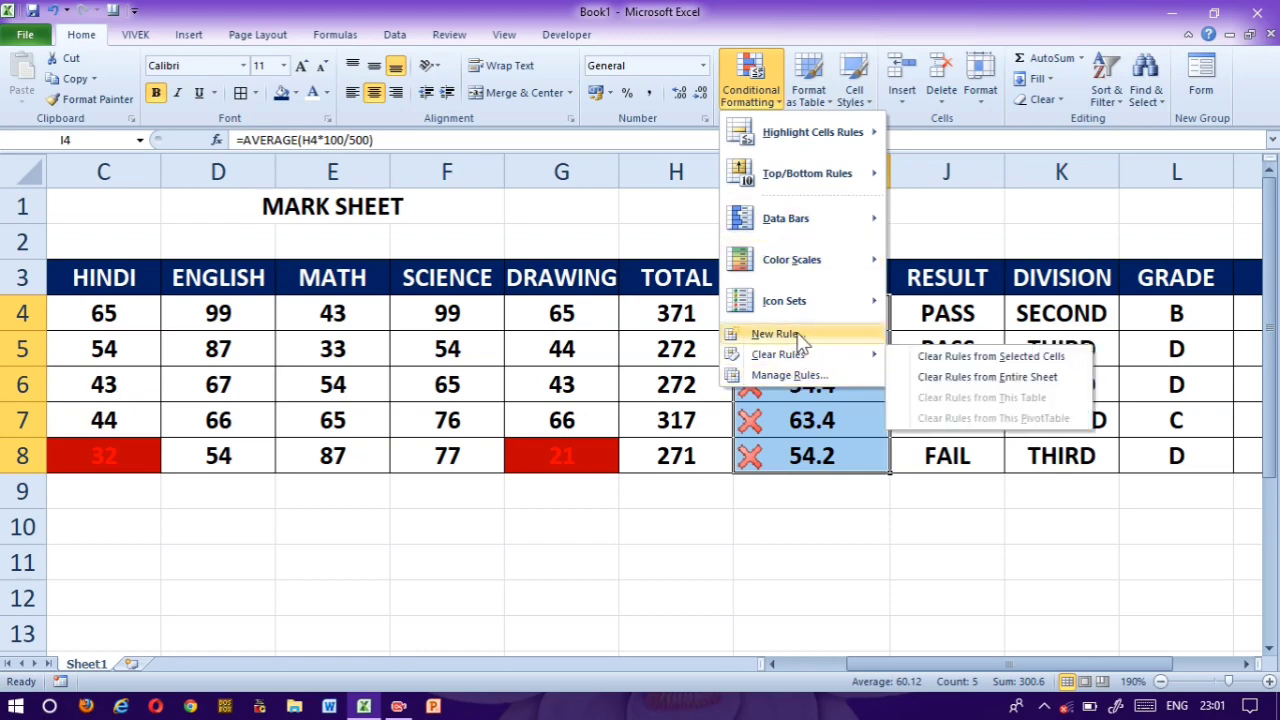
pyautogui.click(782, 375)
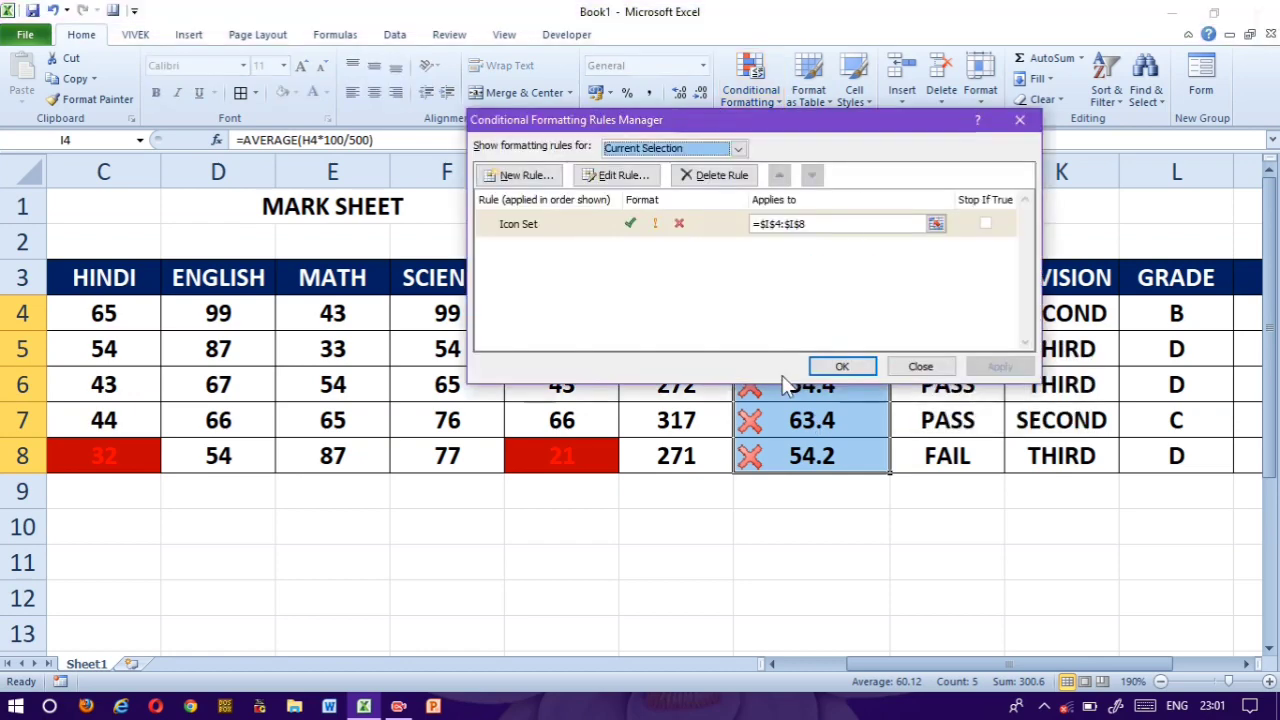
pyautogui.doubleClick(670, 232)
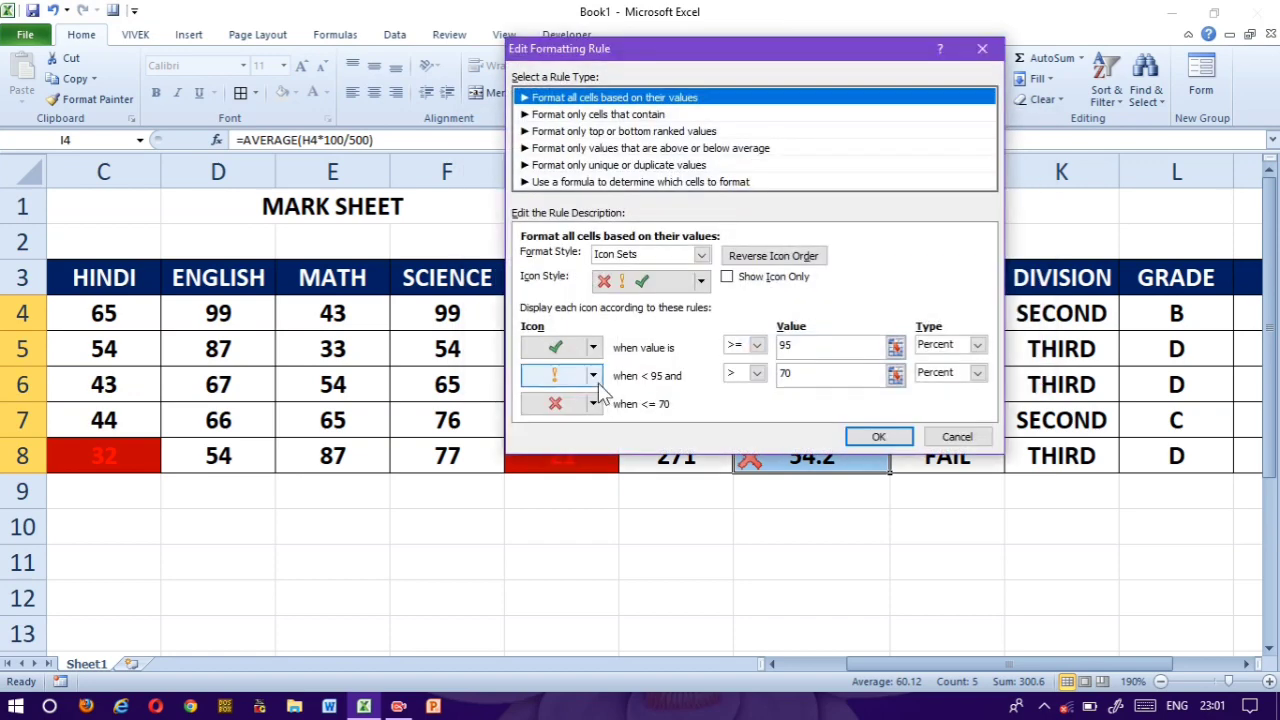
pyautogui.click(597, 381)
pyautogui.click(594, 378)
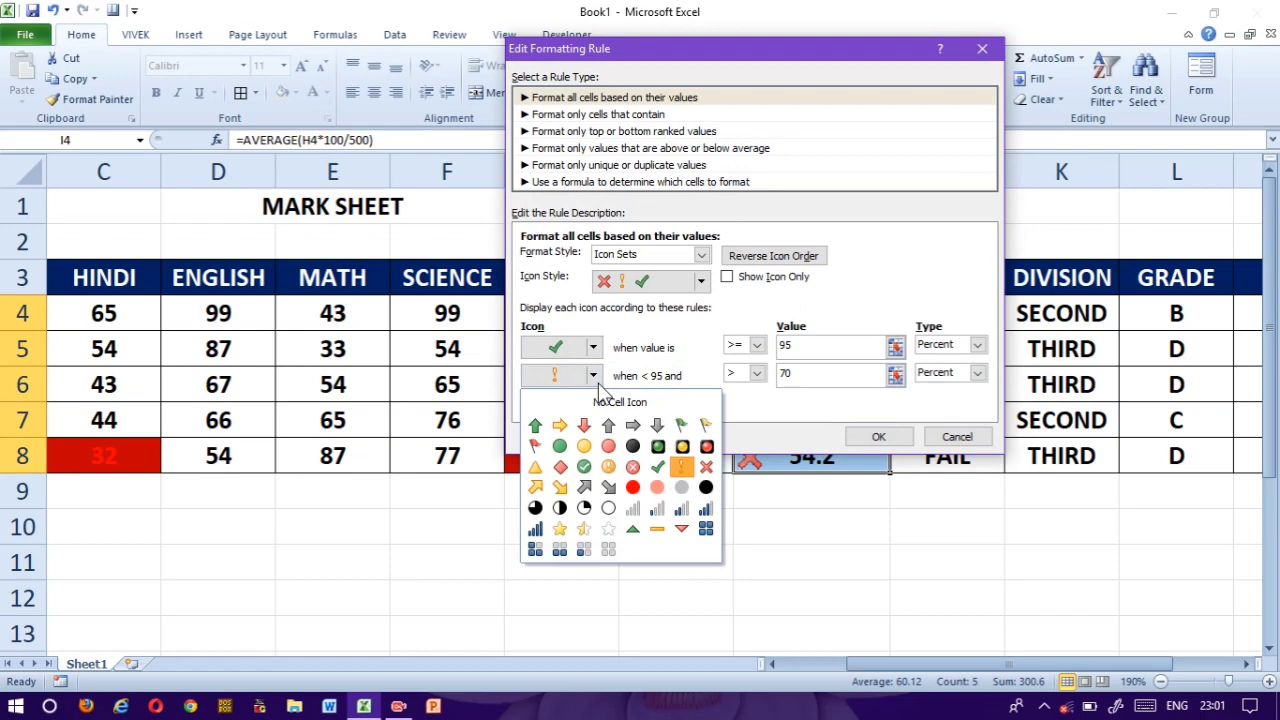
pyautogui.click(810, 553)
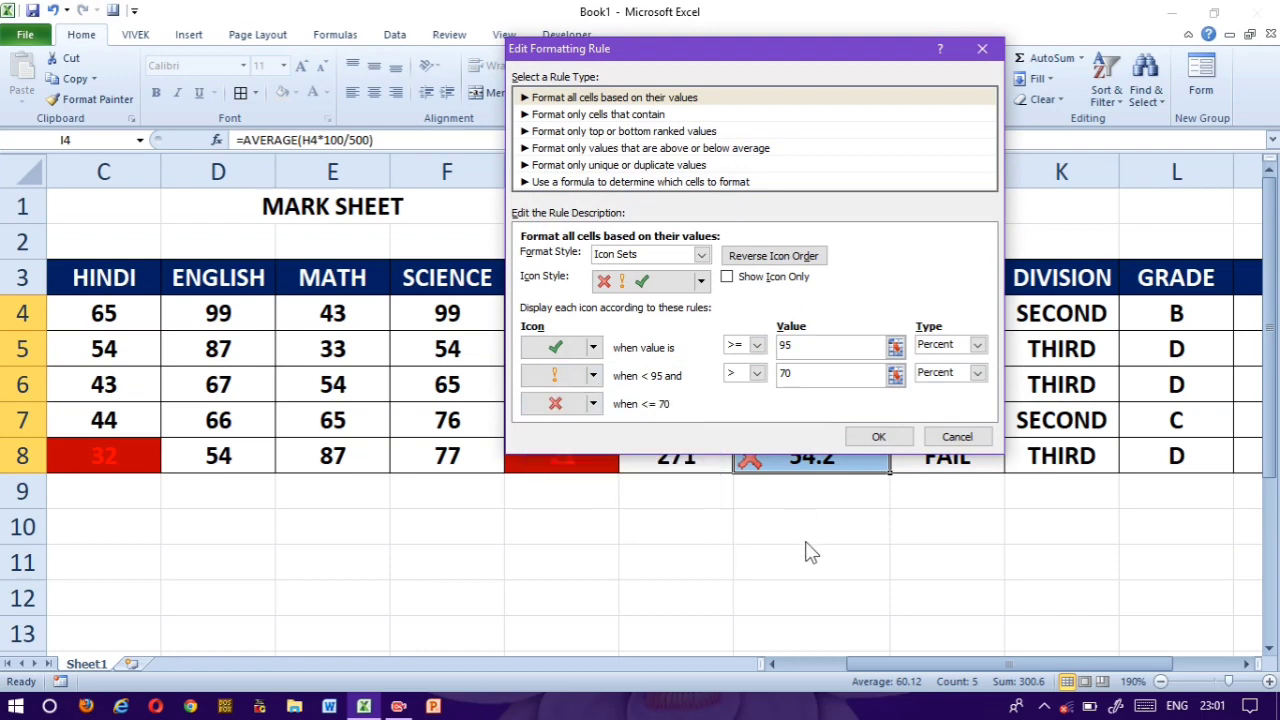
pyautogui.click(876, 440)
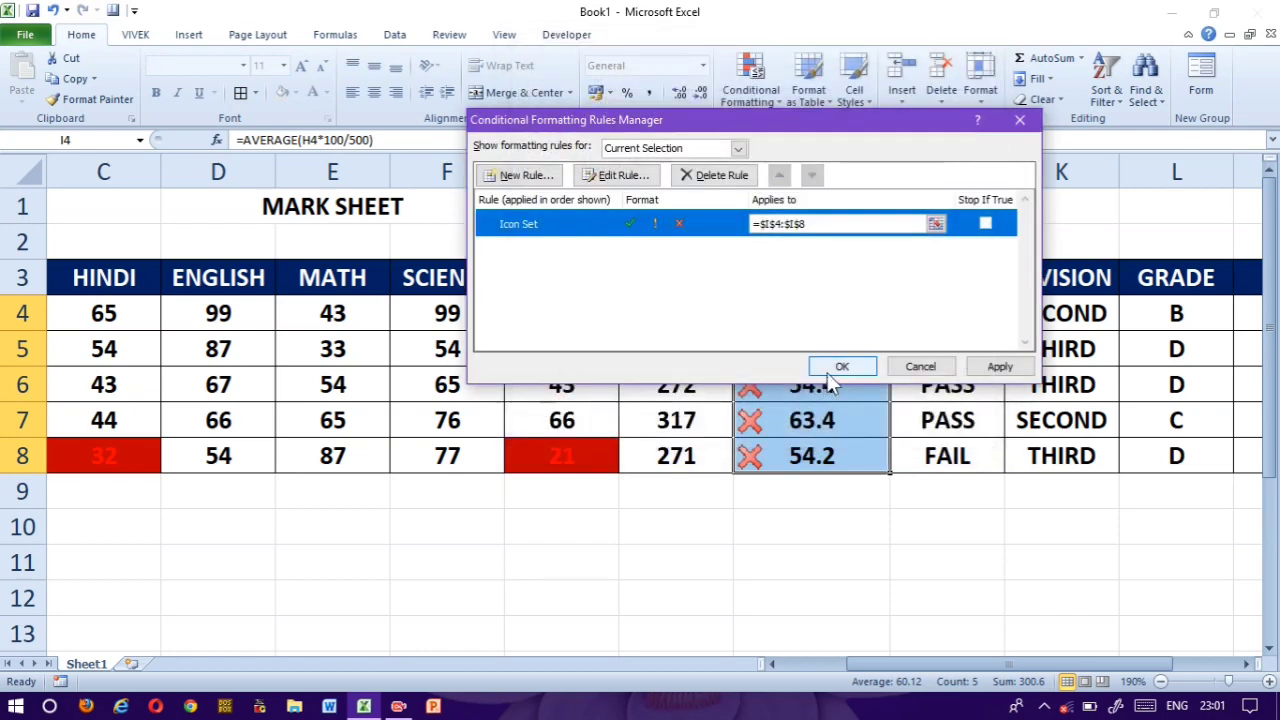
pyautogui.click(832, 370)
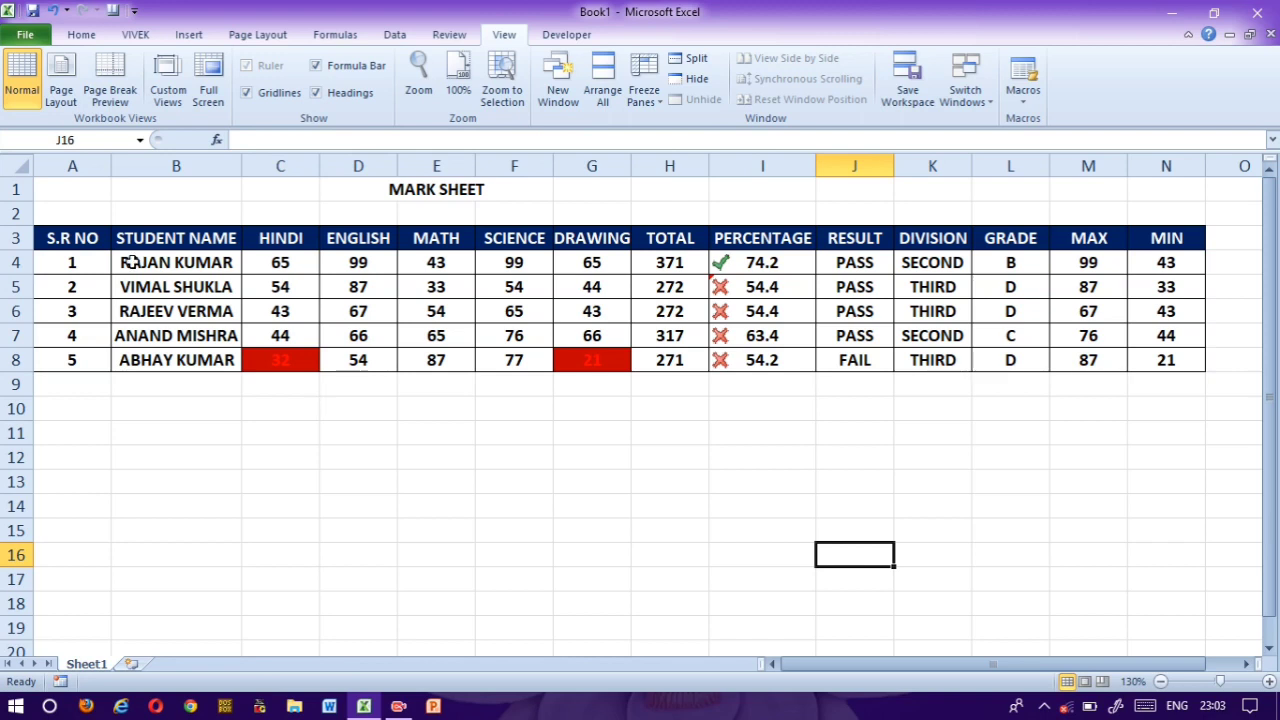
# Step: Copy the five student rows A4:N8 and paste them directly below, starting at A9
pyautogui.click(72, 264)
pyautogui.moveTo(617, 361); pyautogui.dragTo(1143, 363)
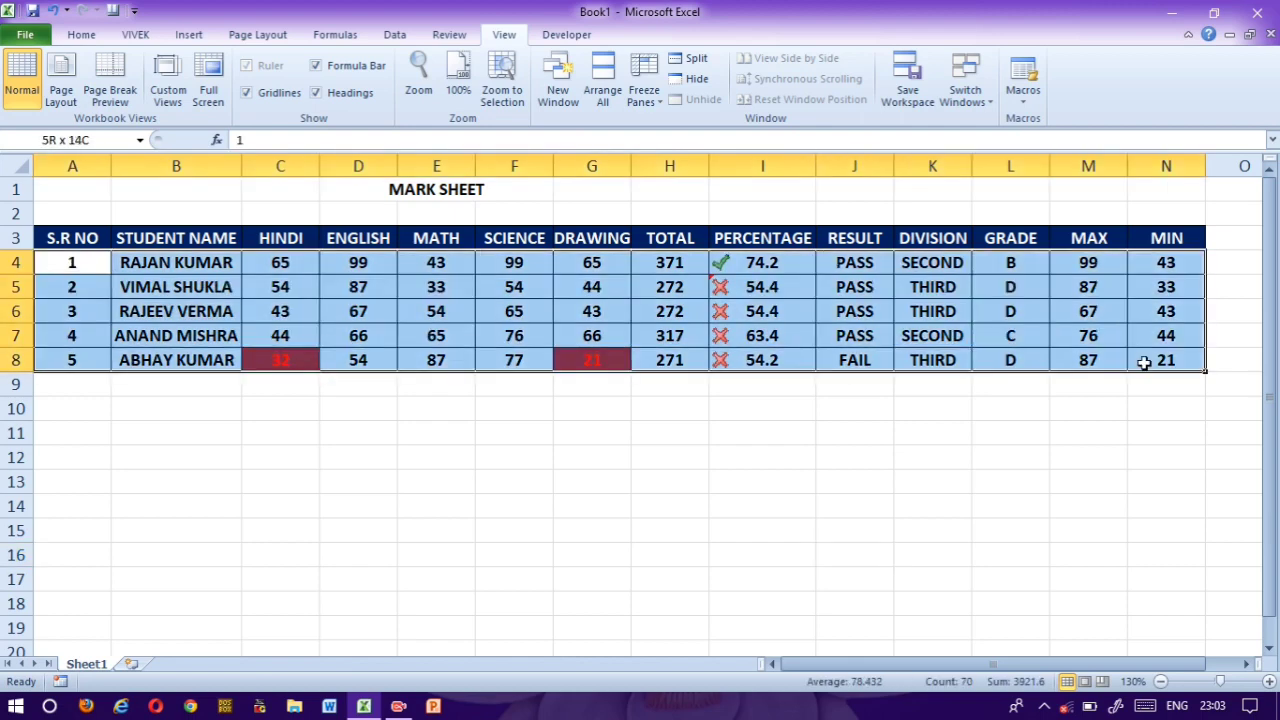
pyautogui.moveTo(1143, 363)
pyautogui.mouseDown()
pyautogui.moveTo(1123, 360)
pyautogui.moveTo(1165, 367)
pyautogui.mouseUp()
pyautogui.hotkey('ctrl', 'c')
pyautogui.click(100, 380)
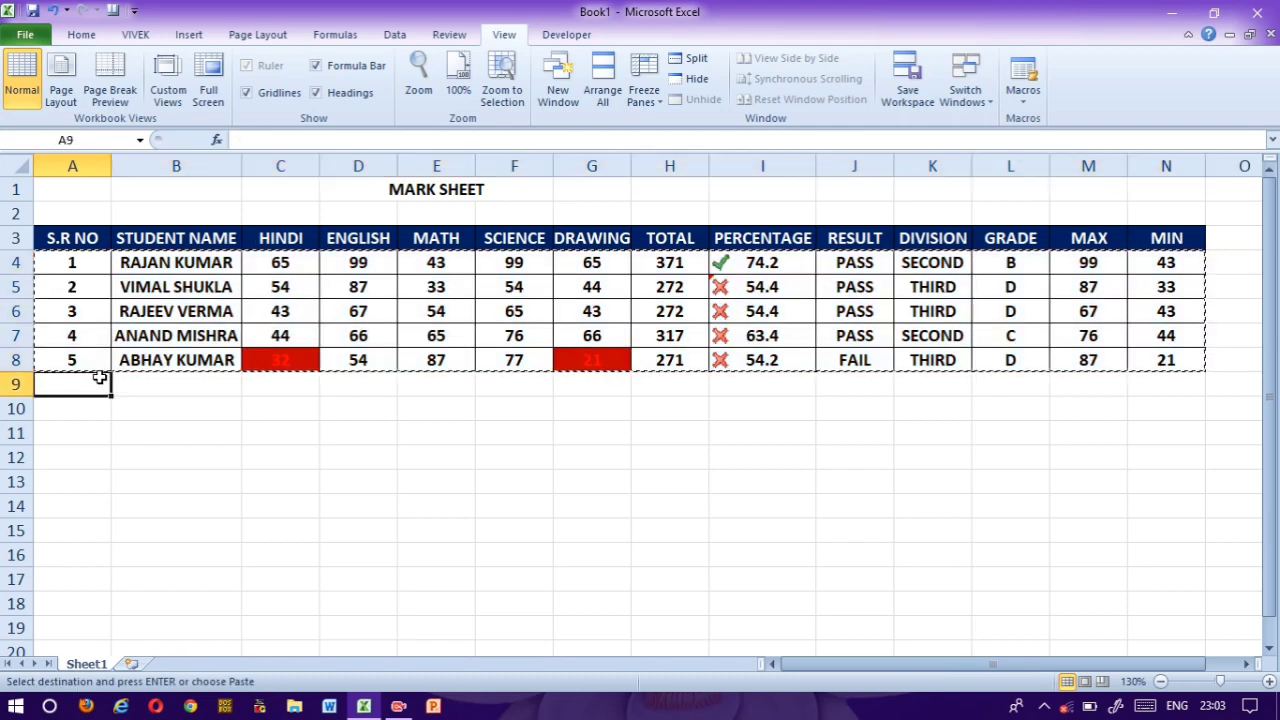
pyautogui.hotkey('ctrl', 'v')
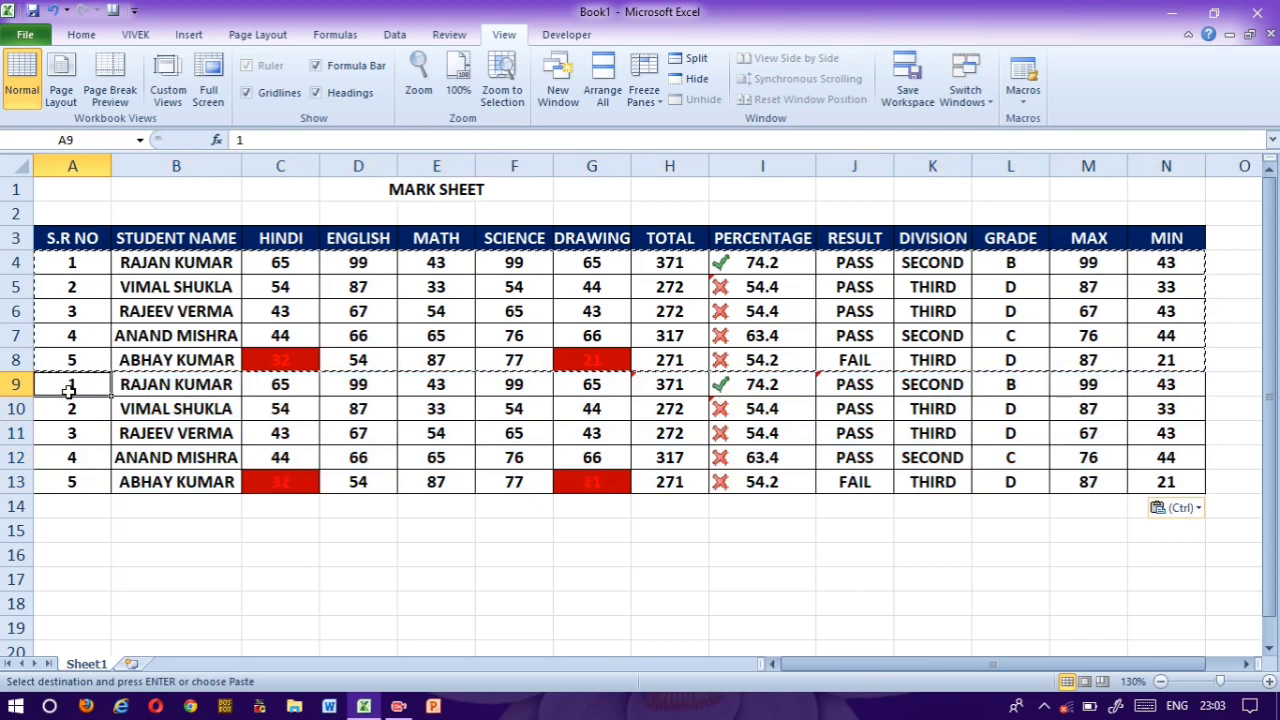
# Step: Change the serial numbers of the pasted rows to 6 in A9, 8 in A11, 9 in A12 and 10 in A13
pyautogui.write('6')
pyautogui.press('Return')
pyautogui.press('Return')
pyautogui.write('8')
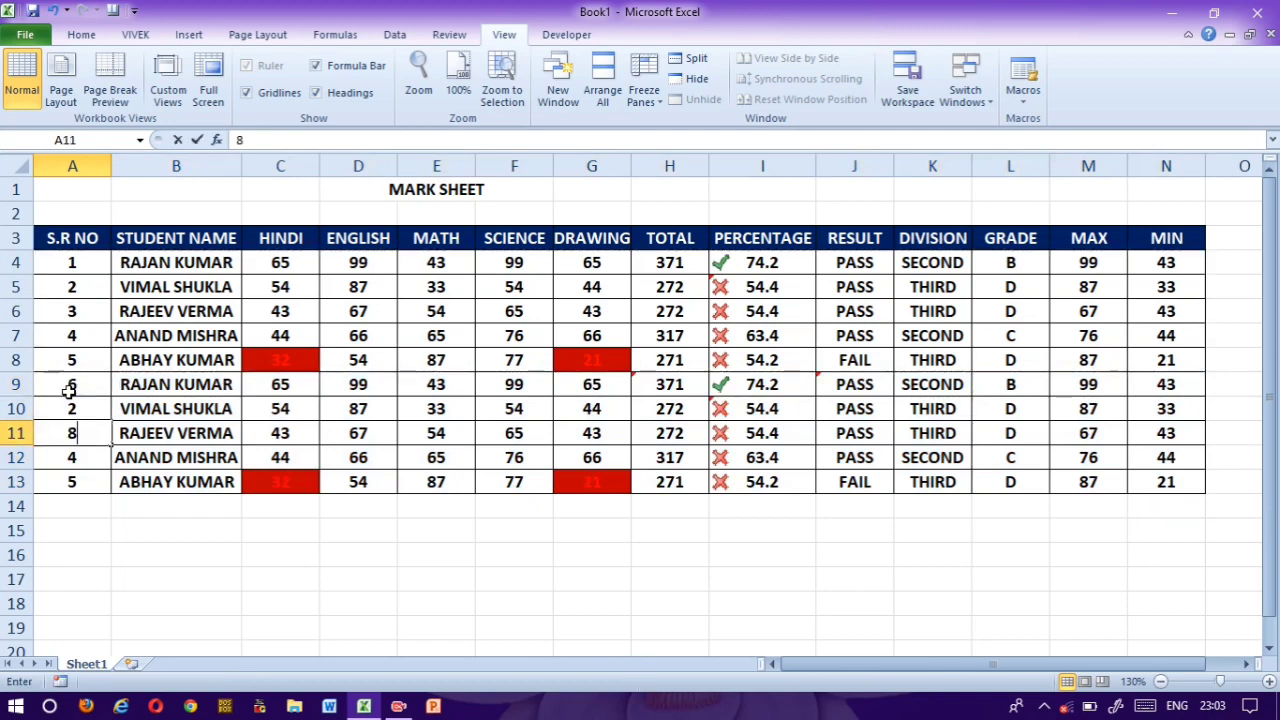
pyautogui.press('Return')
pyautogui.write('9')
pyautogui.press('Return')
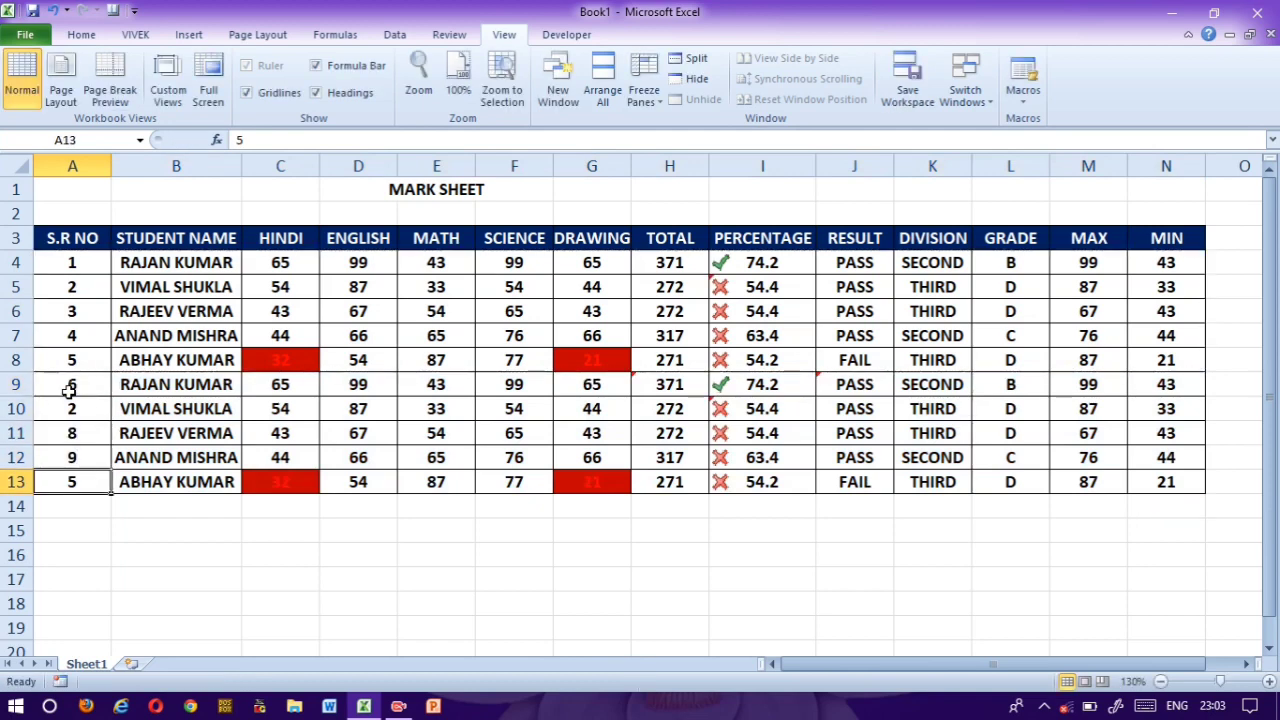
pyautogui.write('10')
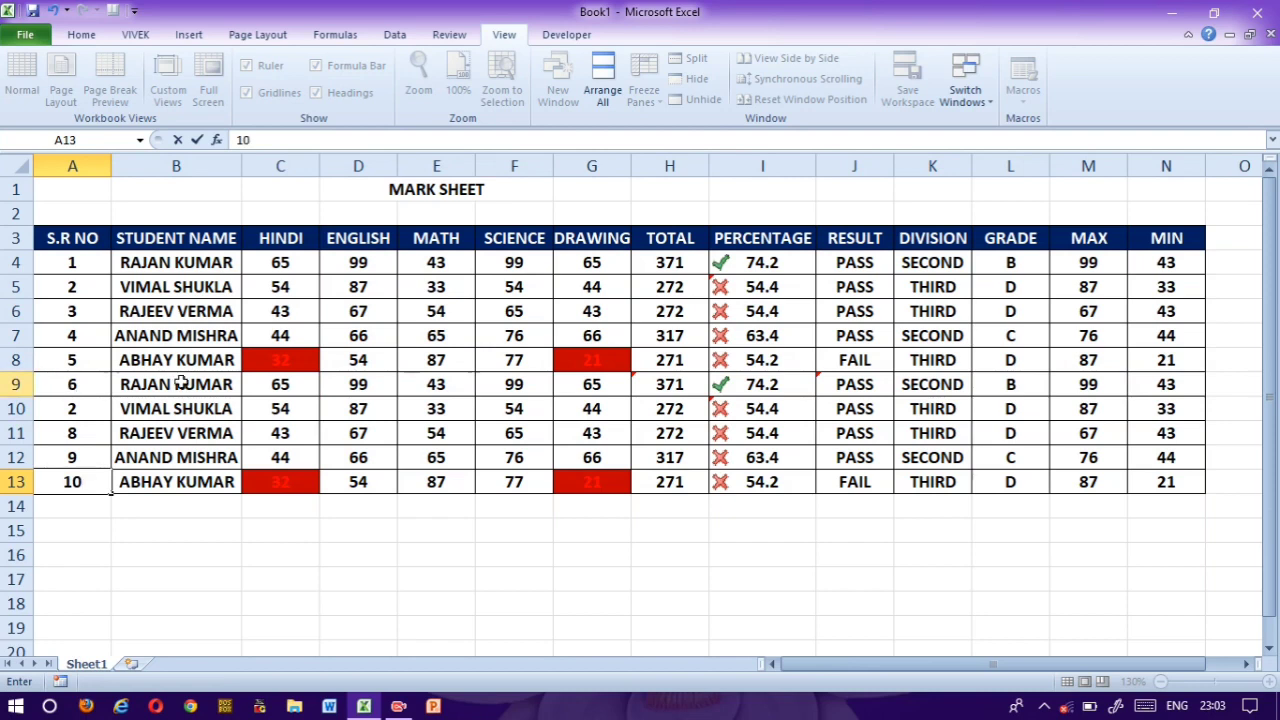
# Step: Replace the five duplicated student names in B9:B13 with different student first names
pyautogui.click(181, 381)
pyautogui.write('RA')
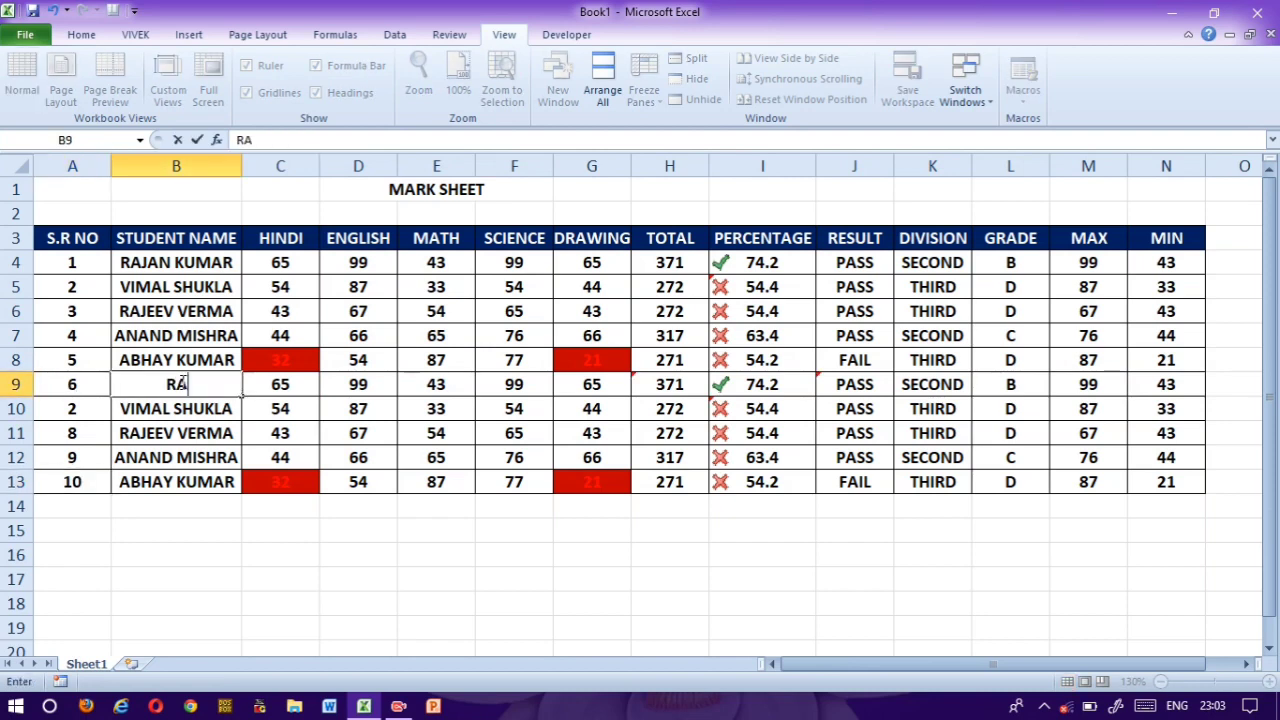
pyautogui.write('JESH')
pyautogui.press('Return')
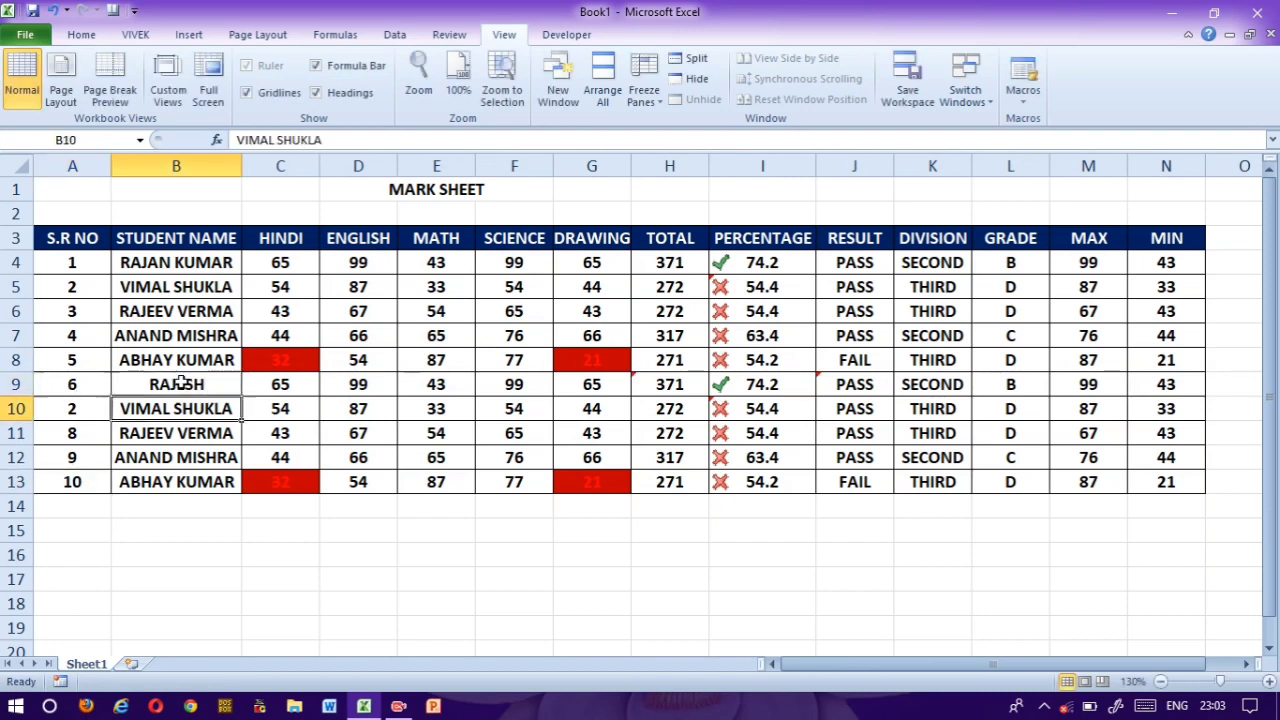
pyautogui.write('RAMAN')
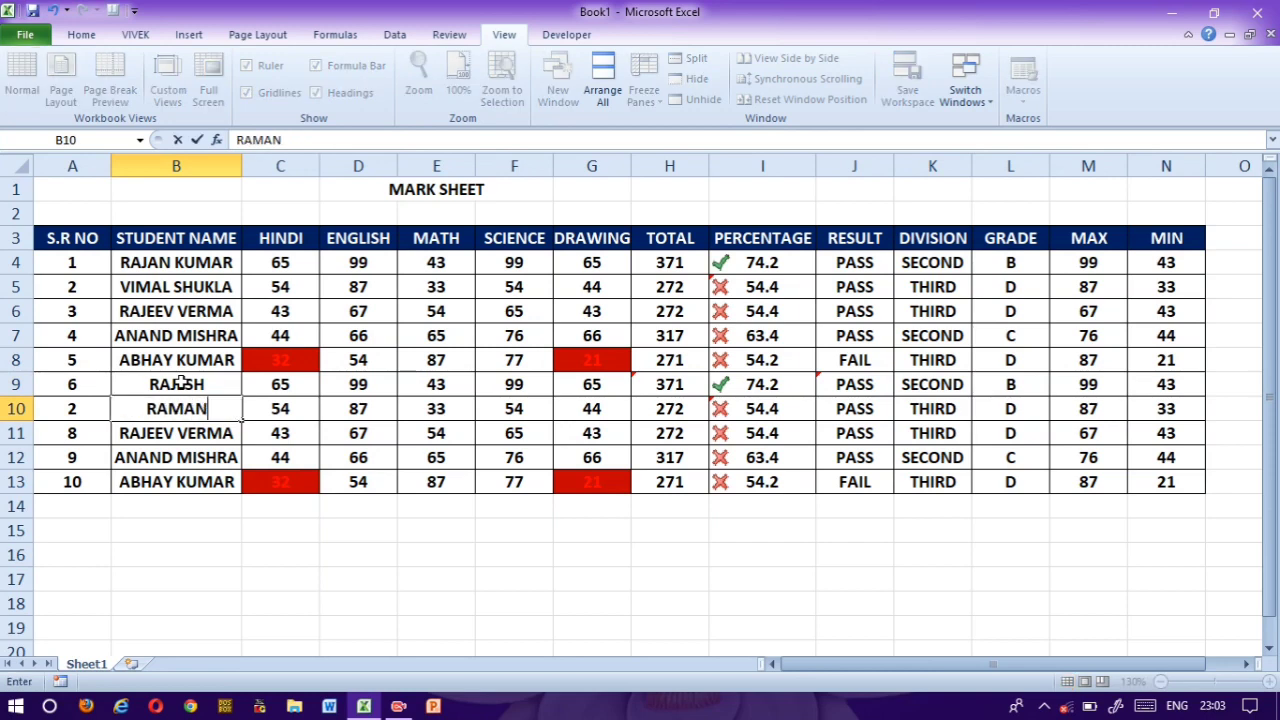
pyautogui.press('Return')
pyautogui.write('AMAN')
pyautogui.press('Return')
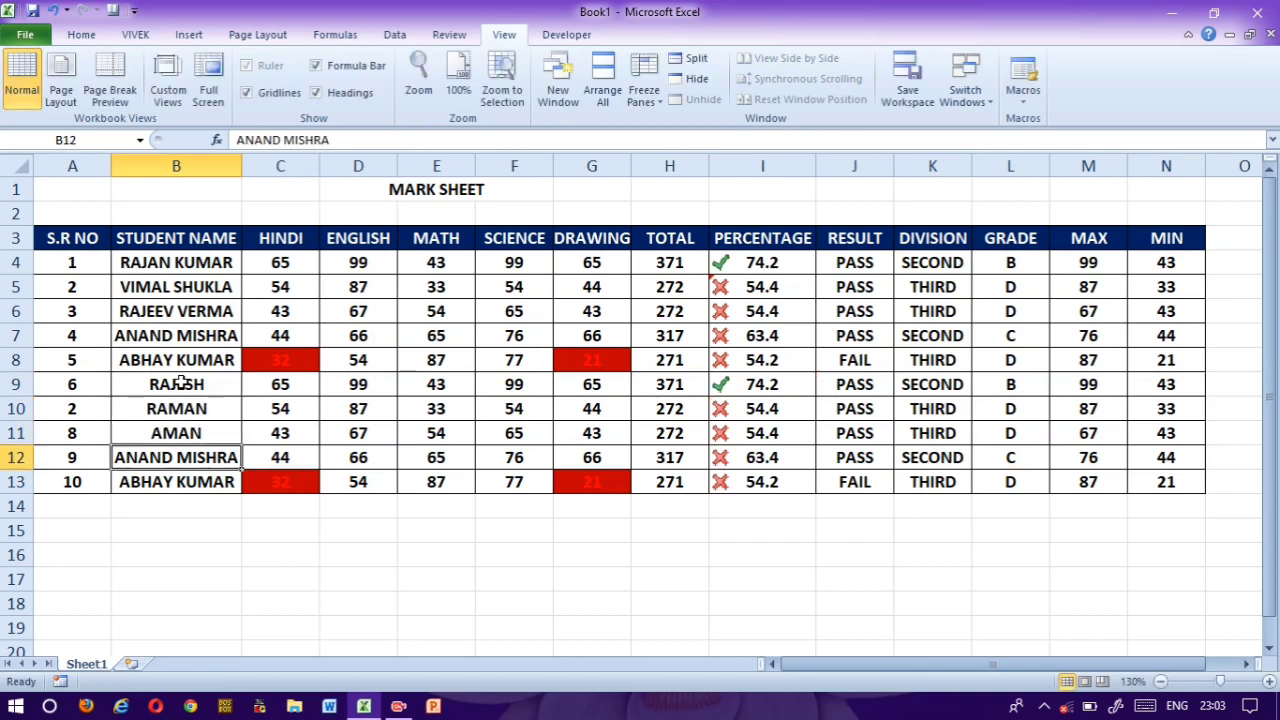
pyautogui.write('RAHUL')
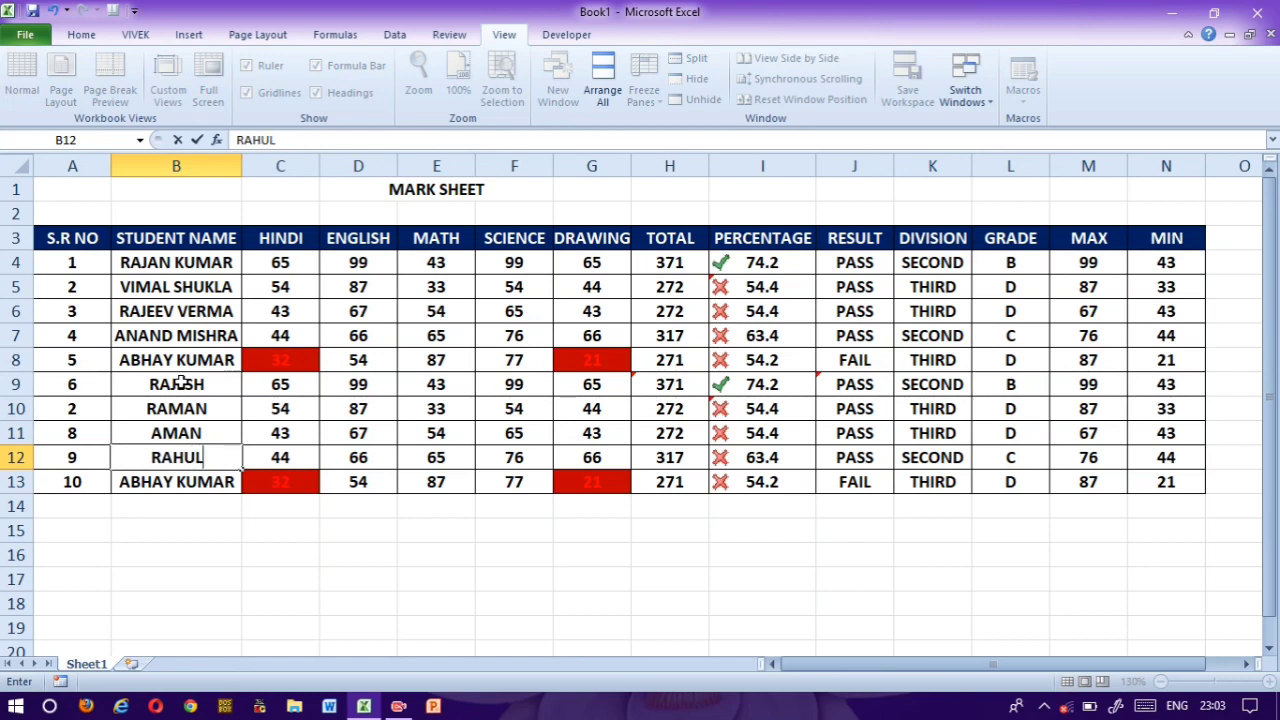
pyautogui.press('Return')
pyautogui.write('AJAY')
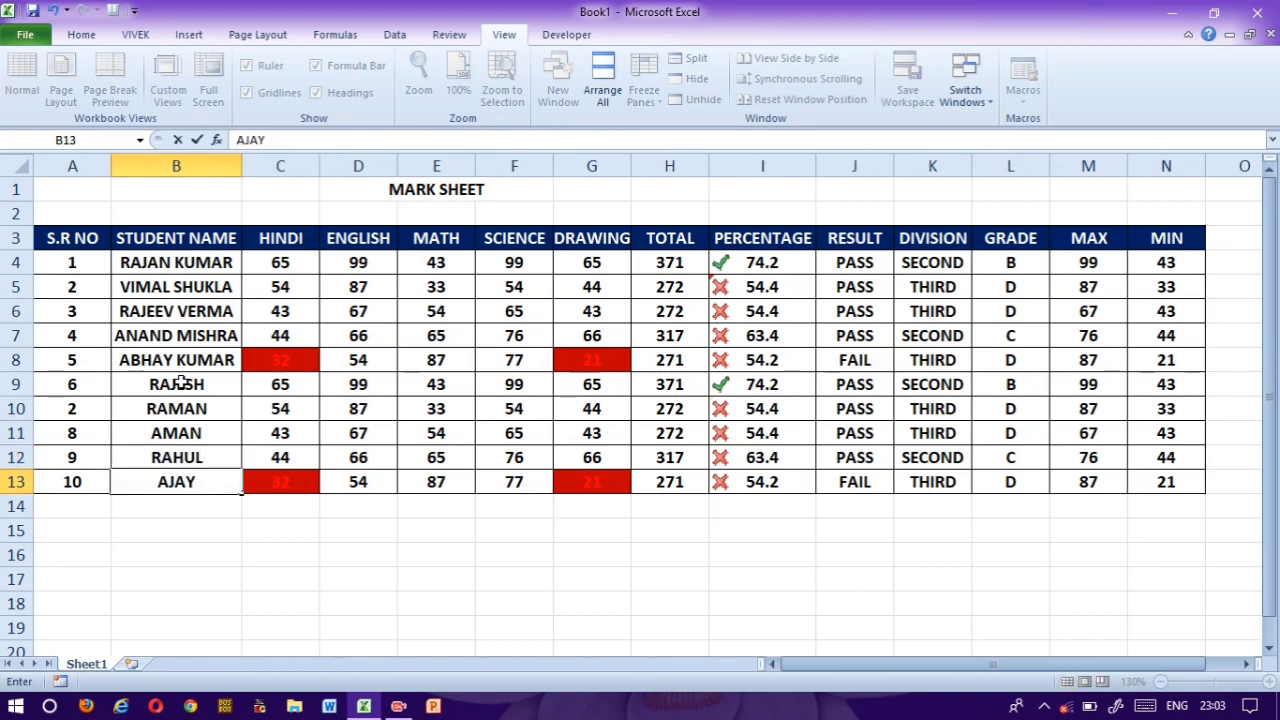
pyautogui.press('Return')
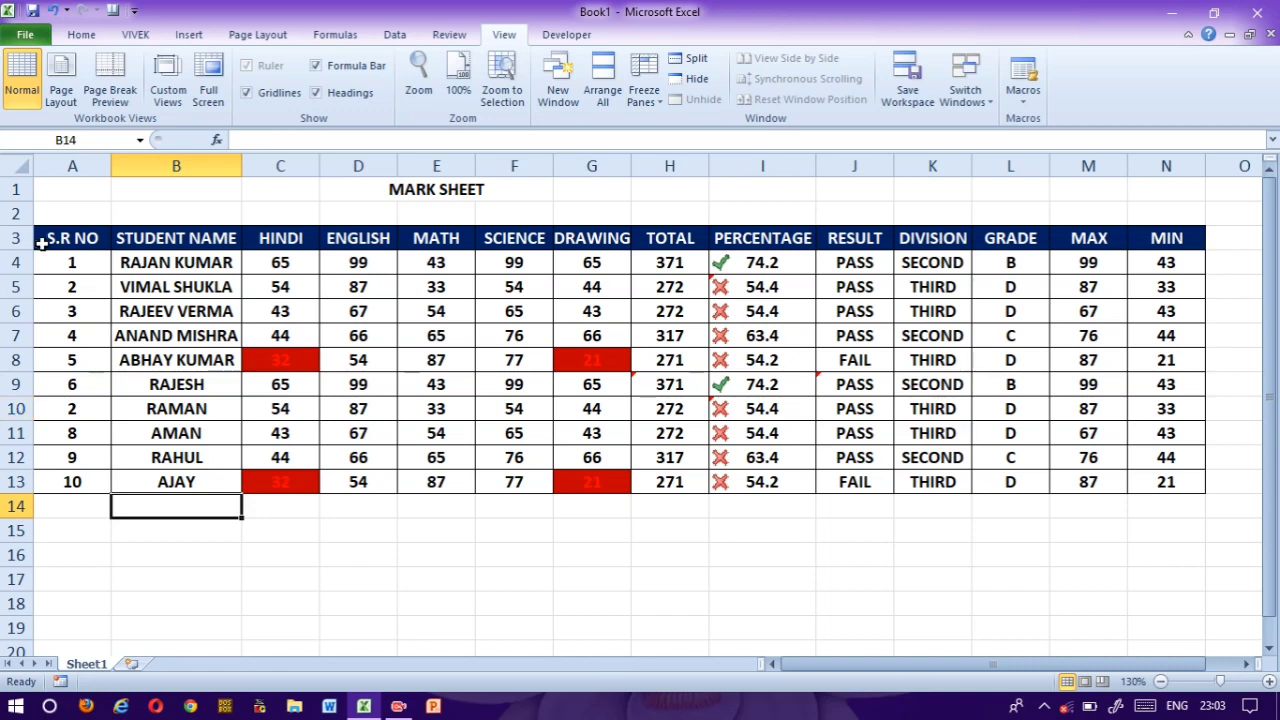
# Step: Add filter controls to the mark sheet's header row A3:N3
pyautogui.moveTo(44, 245); pyautogui.dragTo(1148, 240)
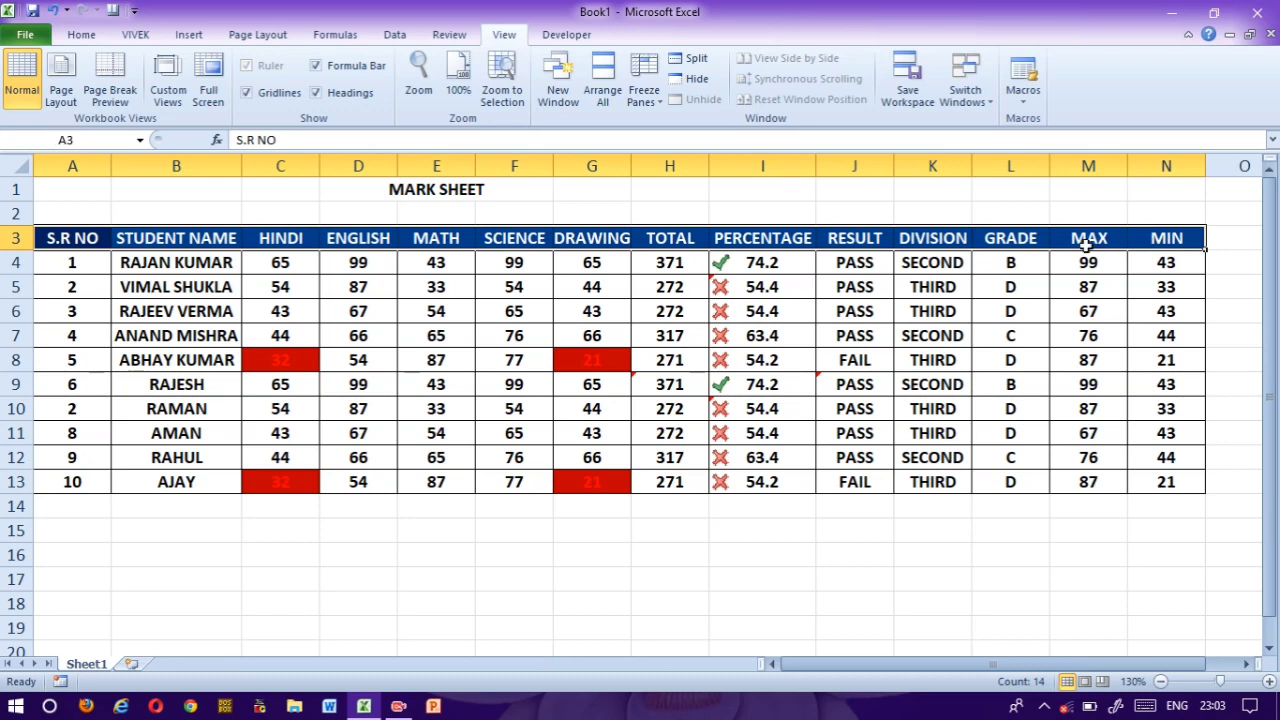
pyautogui.click(395, 36)
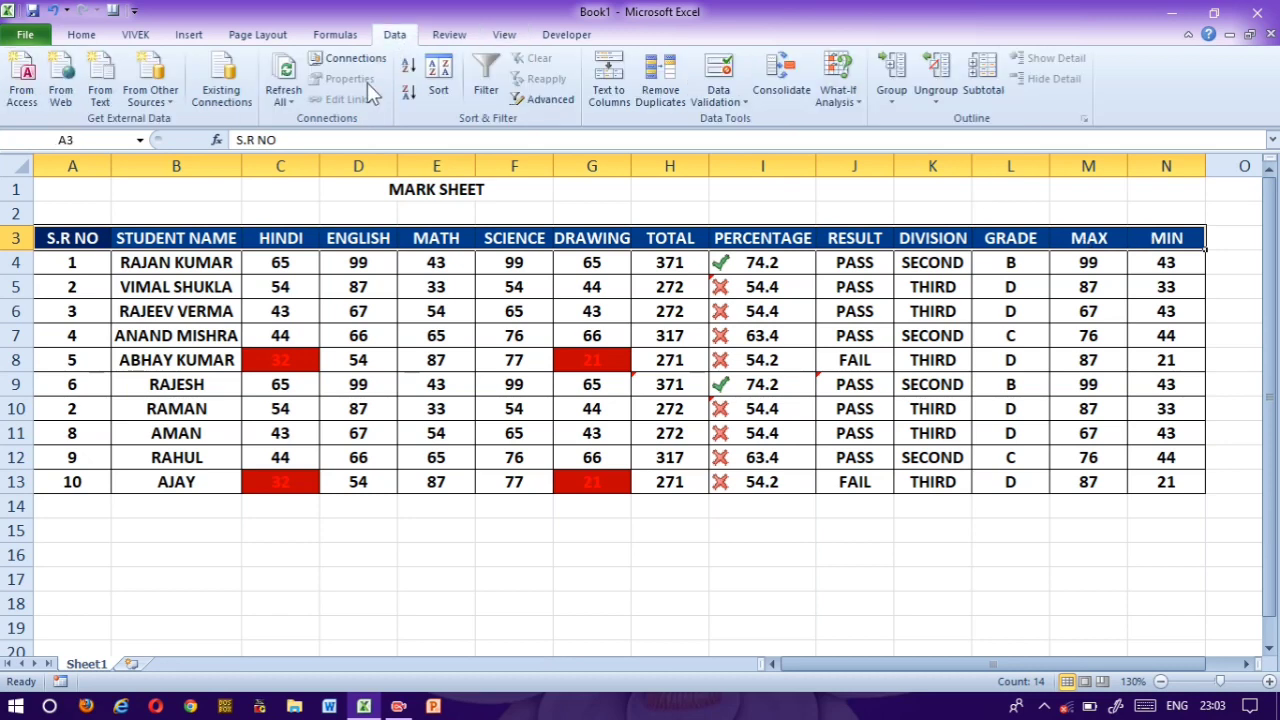
pyautogui.click(486, 88)
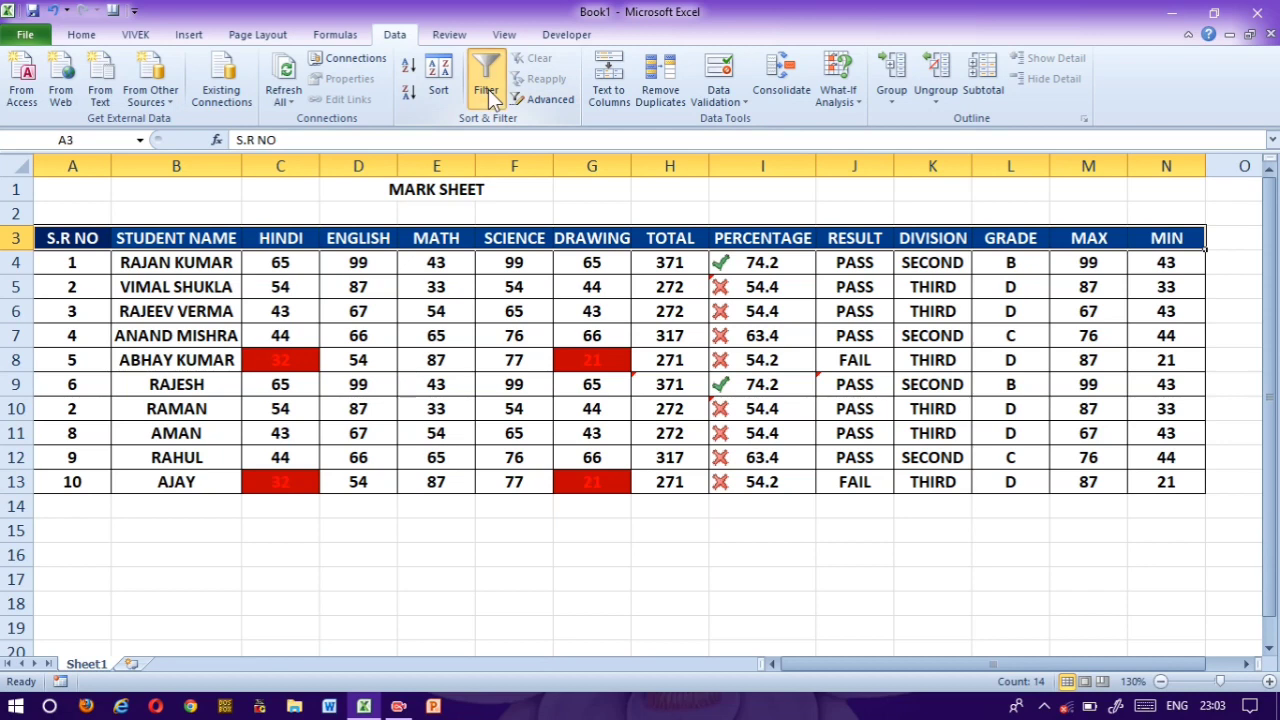
pyautogui.click(380, 305)
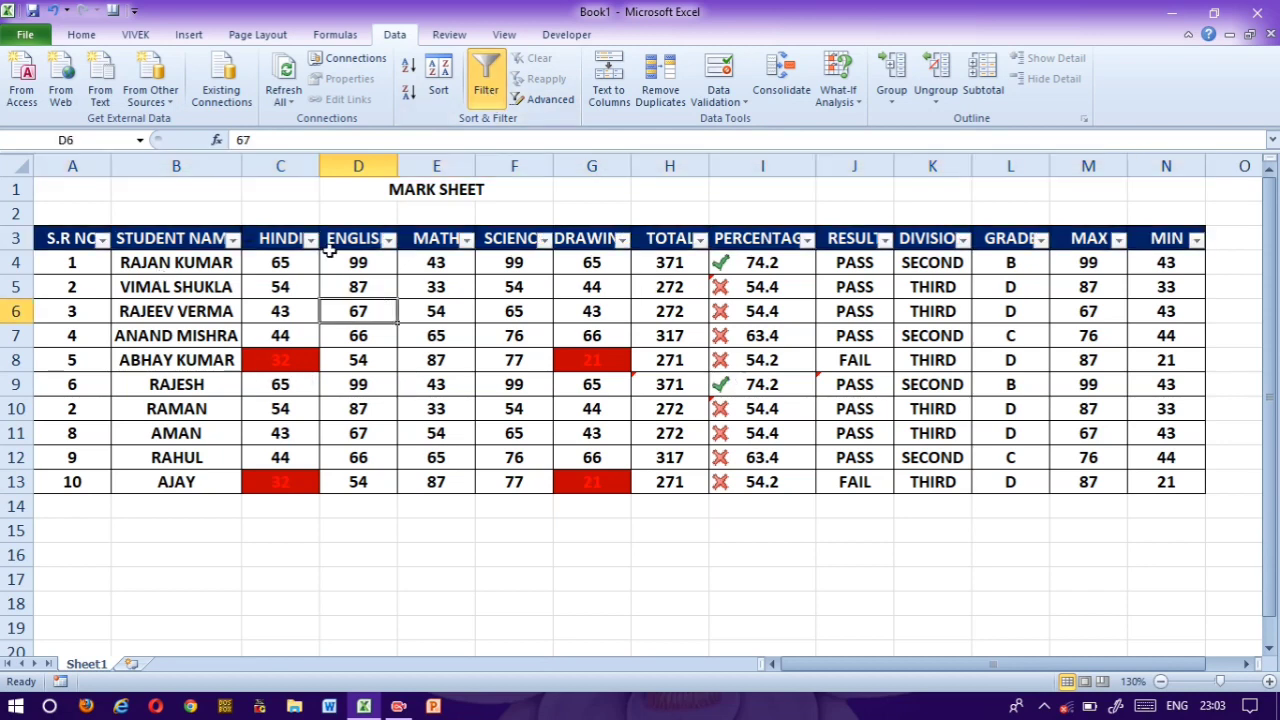
# Step: Filter the STUDENT NAME column with a "begins with" text filter for the fifth student's full name
pyautogui.click(232, 242)
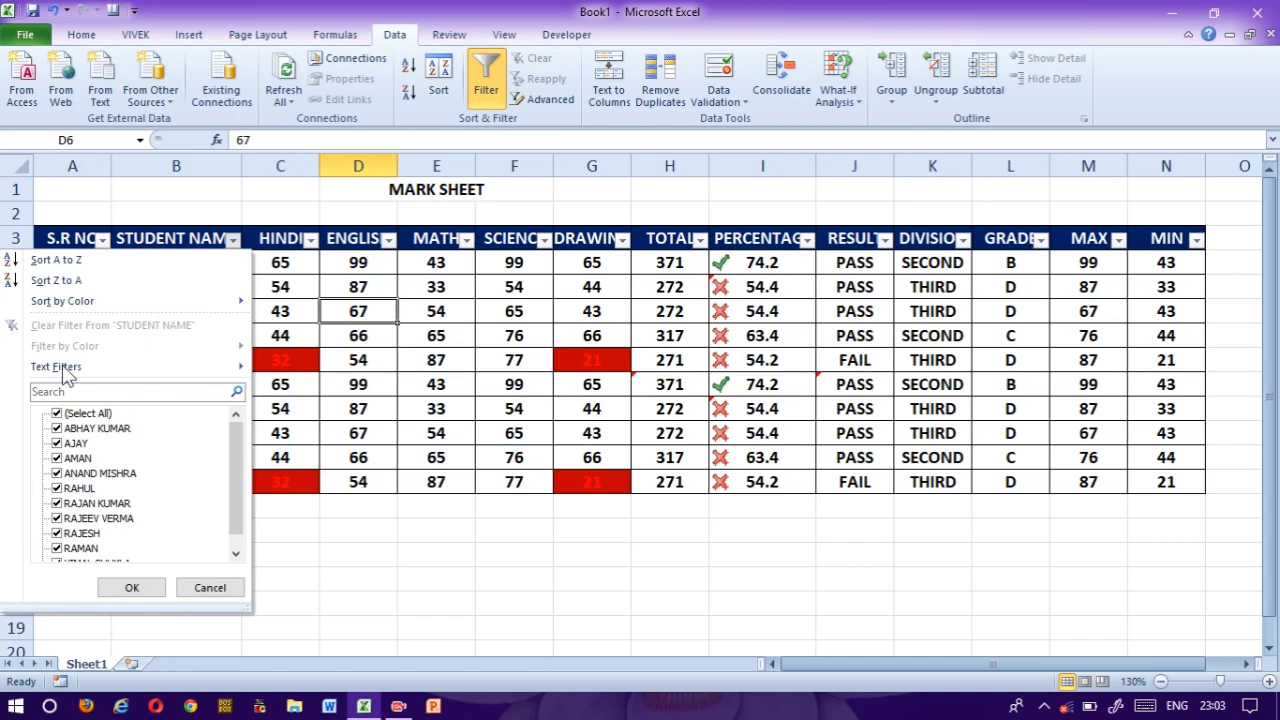
pyautogui.moveTo(141, 372)
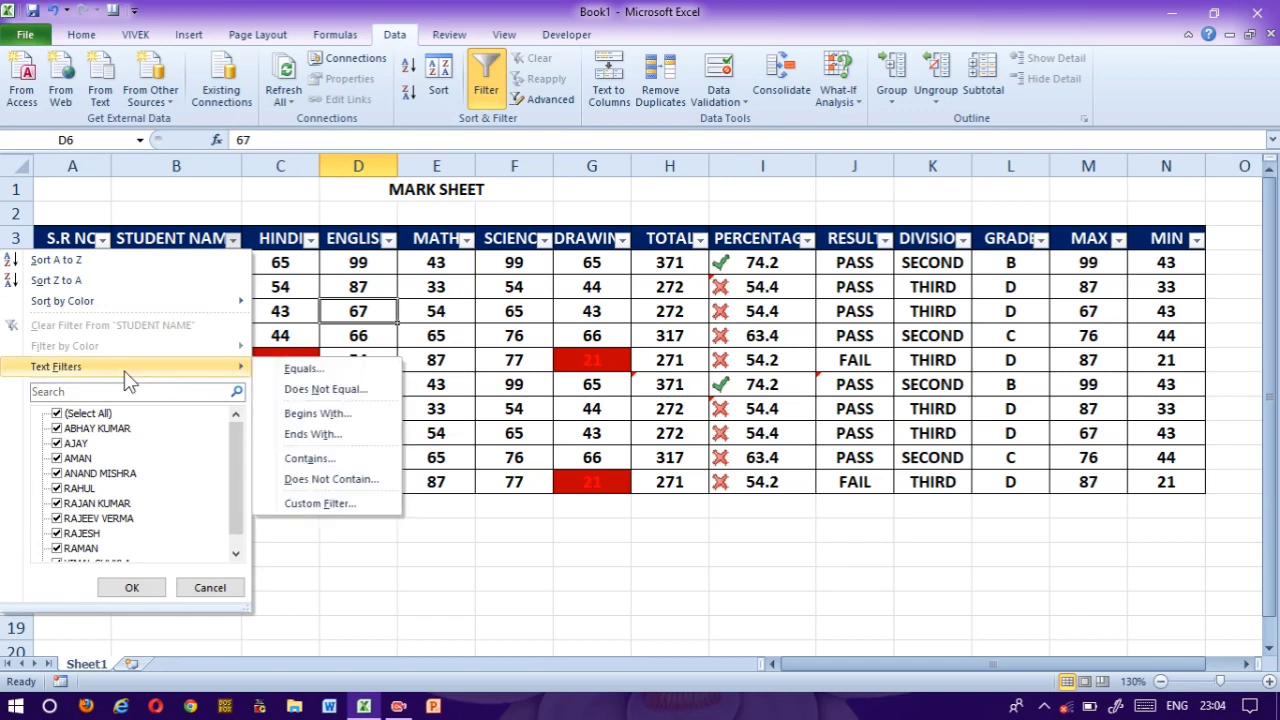
pyautogui.click(318, 413)
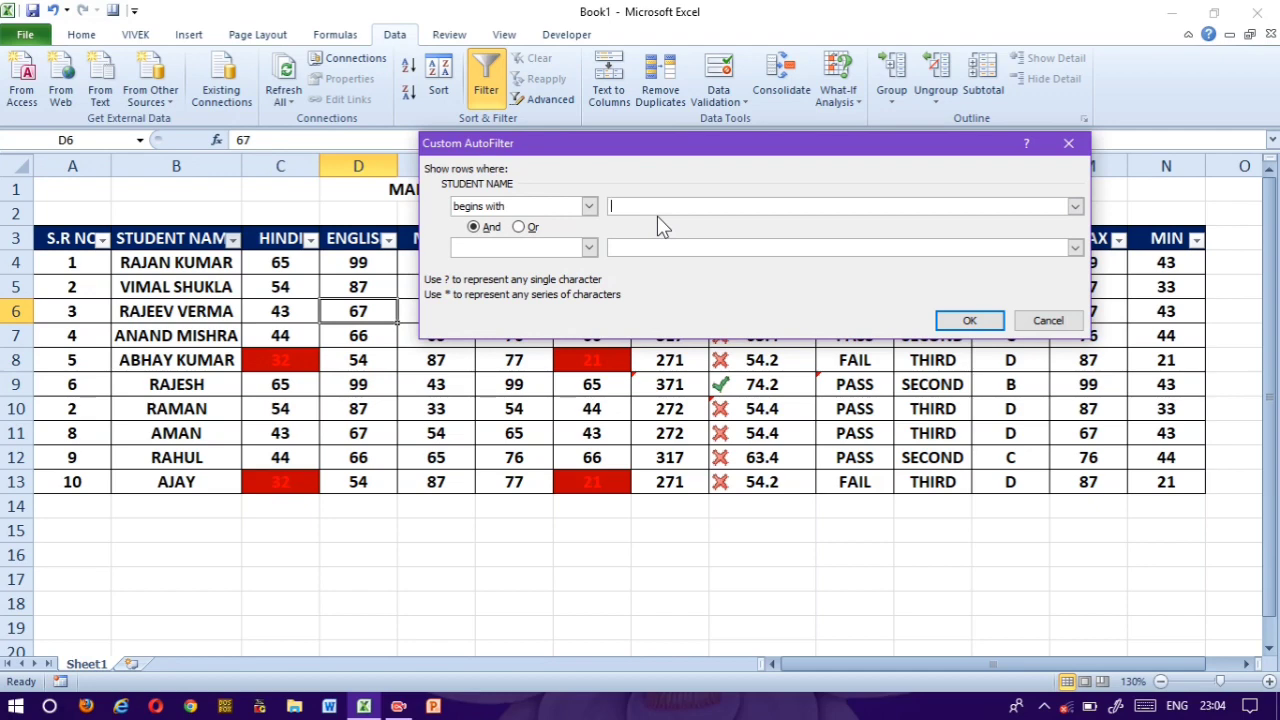
pyautogui.write('AN')
pyautogui.press('BackSpace')
pyautogui.write('BHAY KUMAR')
pyautogui.click(968, 321)
pyautogui.click(583, 431)
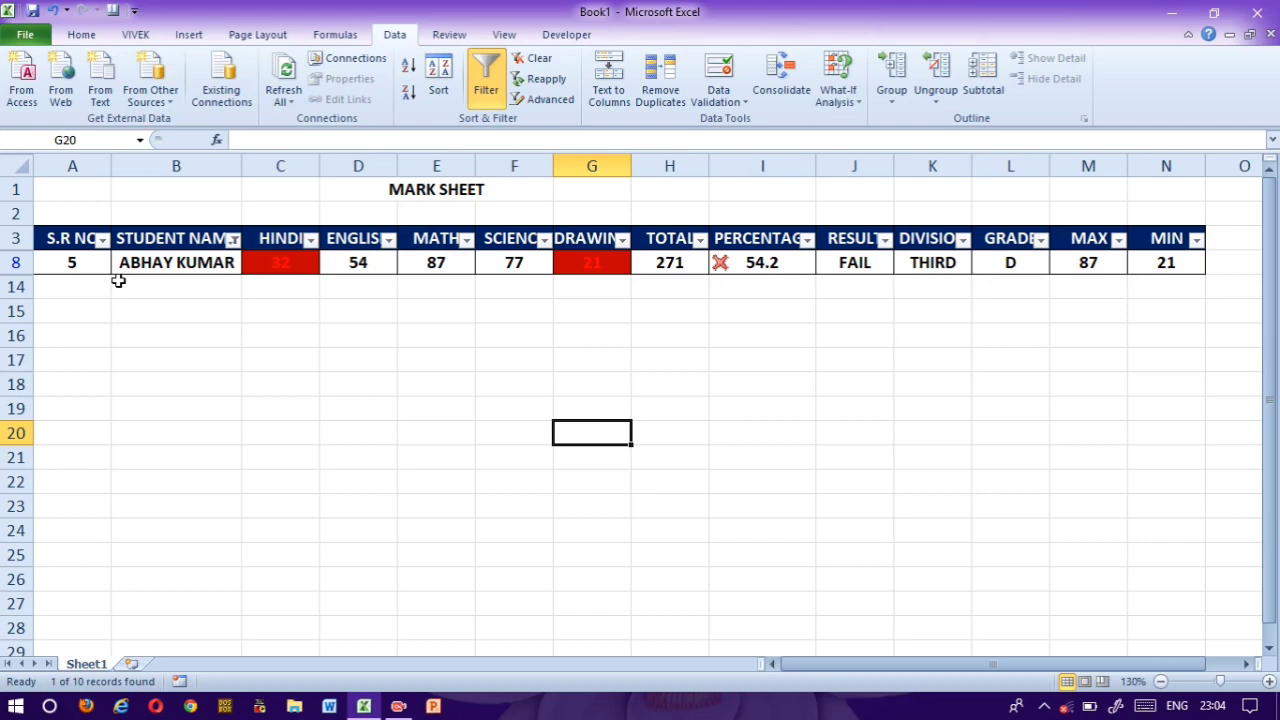
# Step: Clear the STUDENT NAME filter, undo the clearing, and undo the name filter itself
pyautogui.hotkey('alt', 'a', 'c')
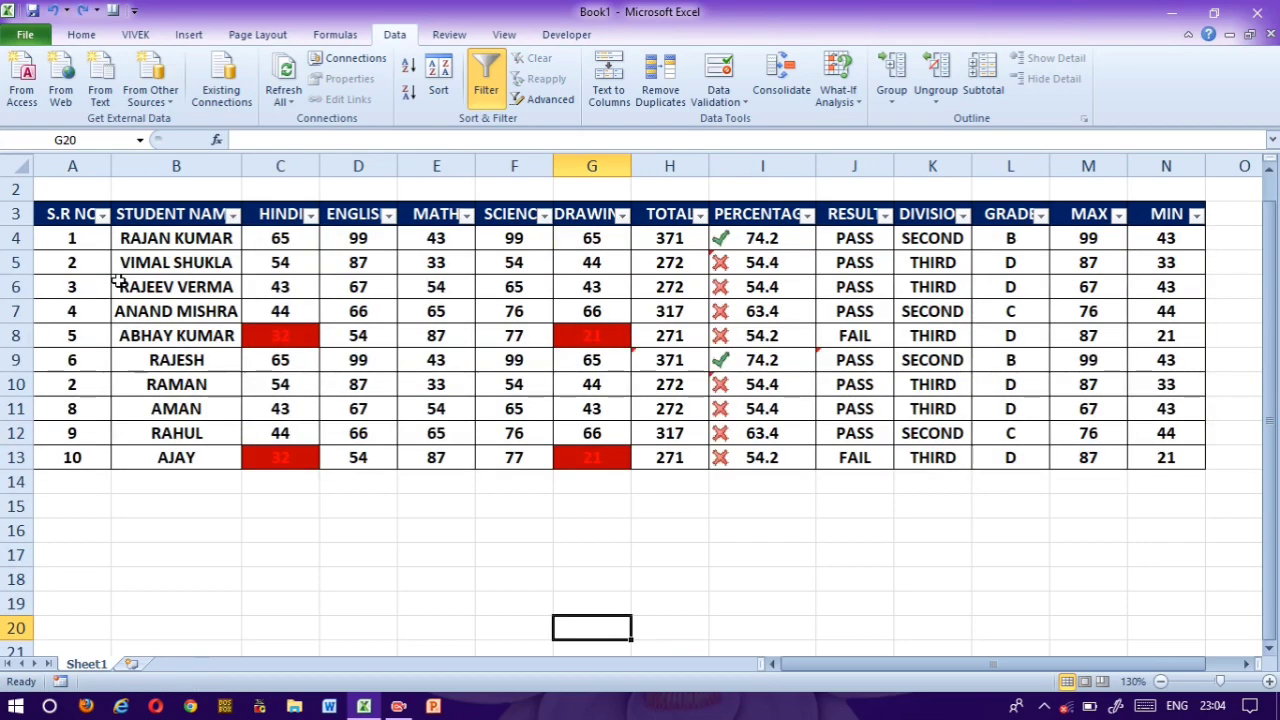
pyautogui.hotkey('ctrl', 'z')
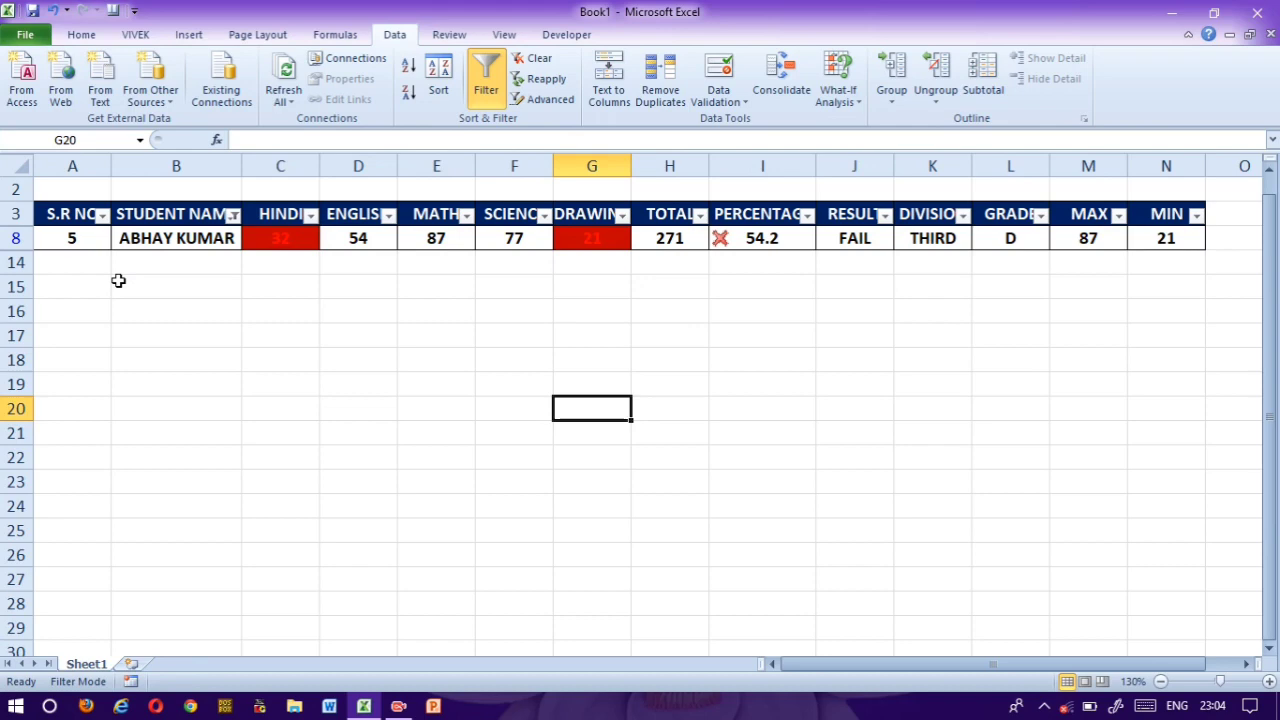
pyautogui.hotkey('ctrl', 'z')
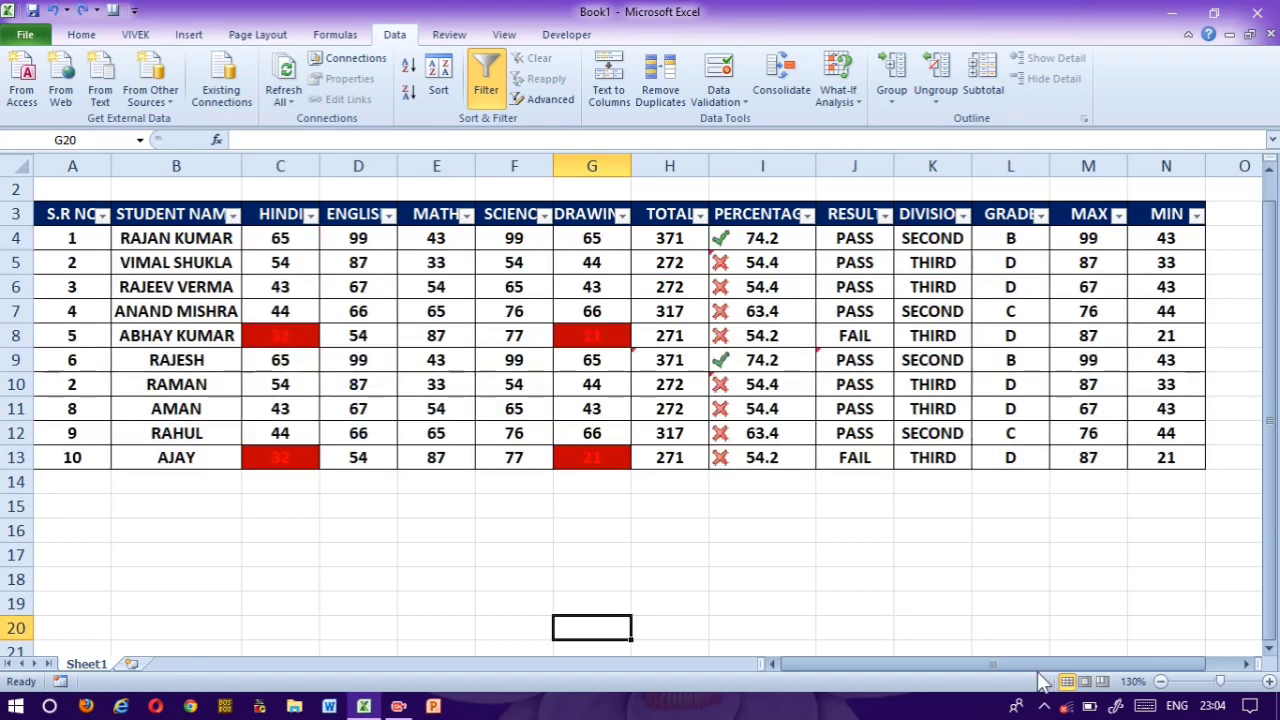